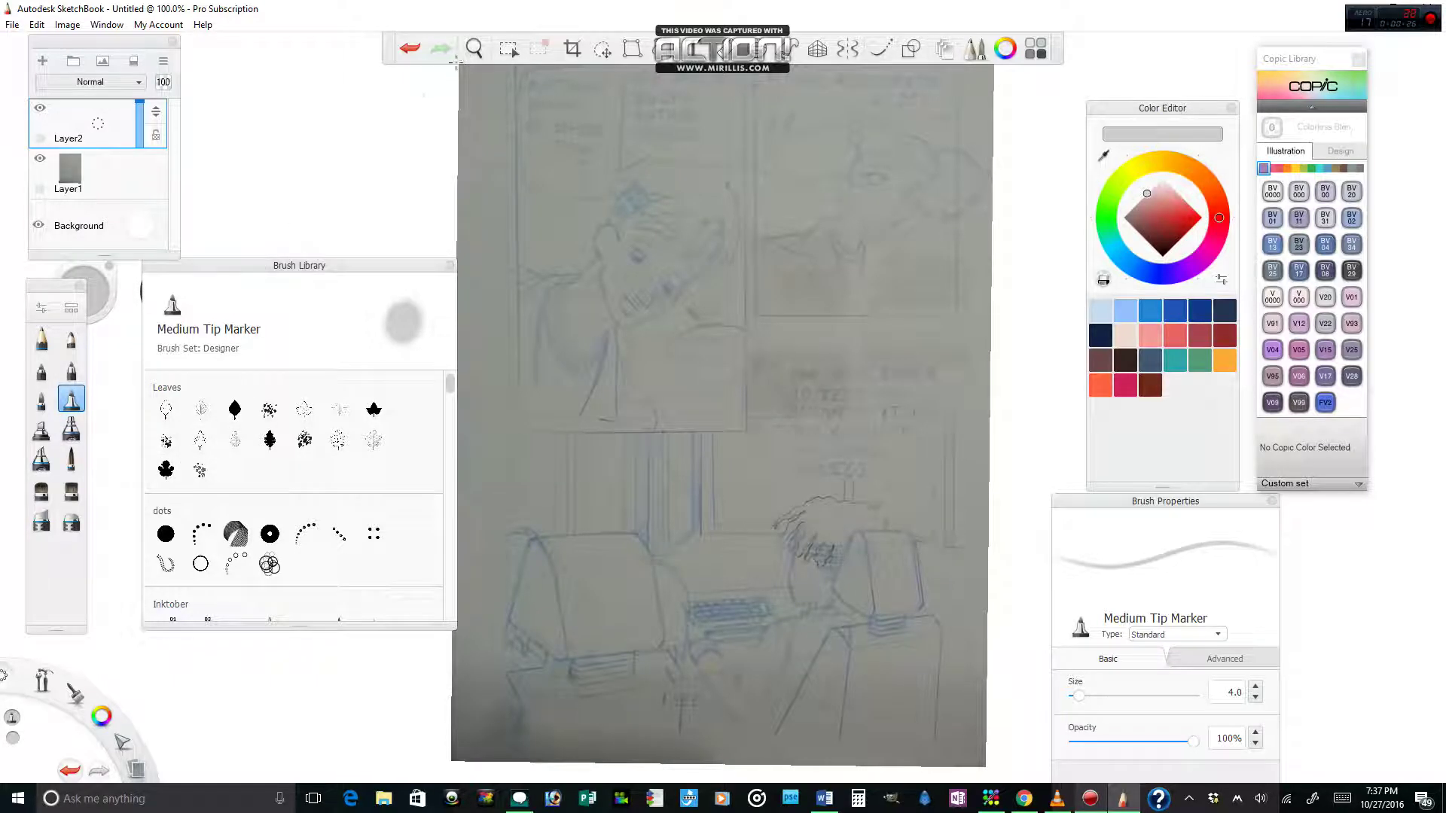
Choose the Inking Pen from the Basic brush set for inking the girl's portrait panel
left_click(474, 48)
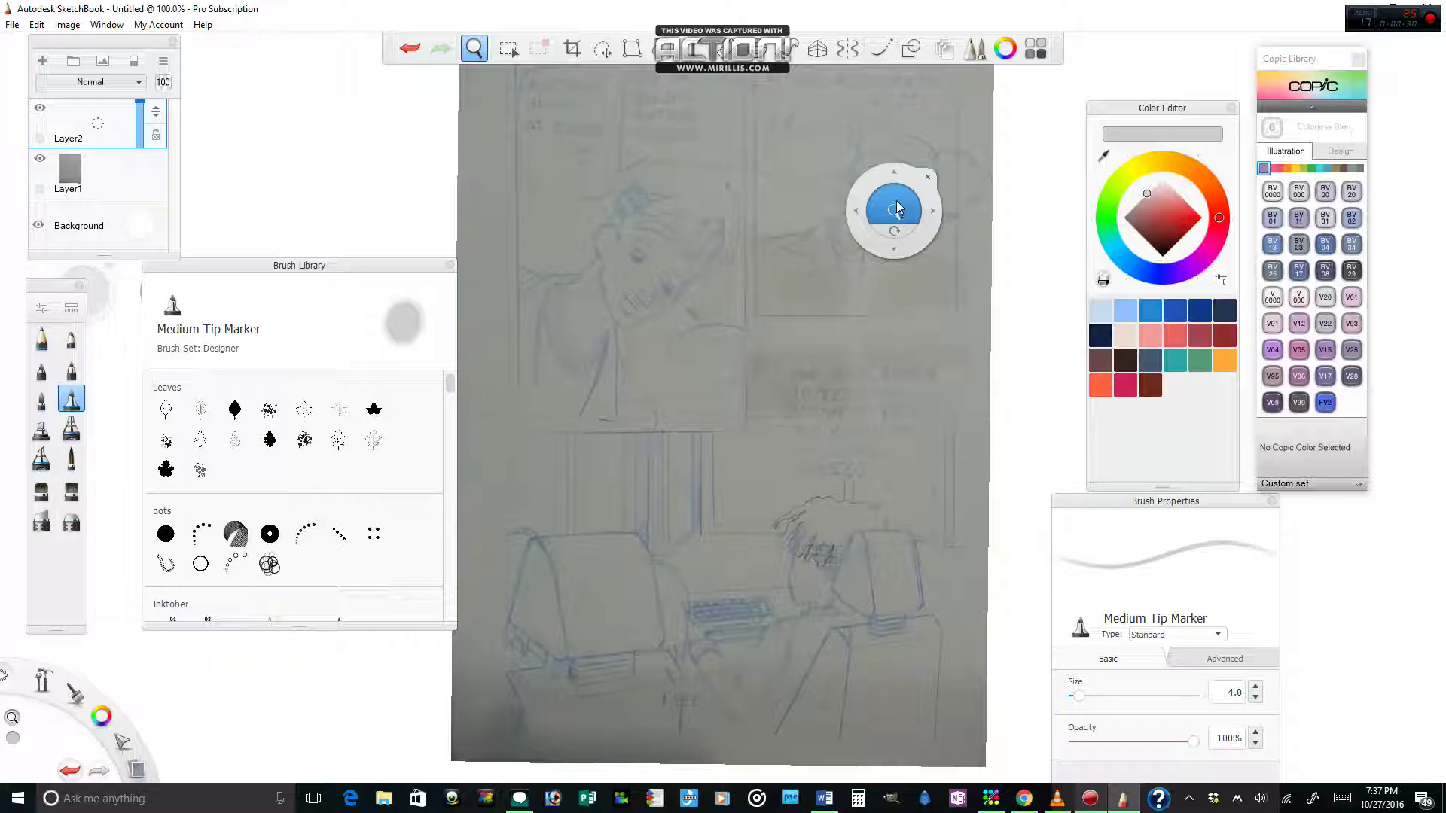
scroll(896, 208, "up", 5)
left_click_drag(900, 209, 831, 366)
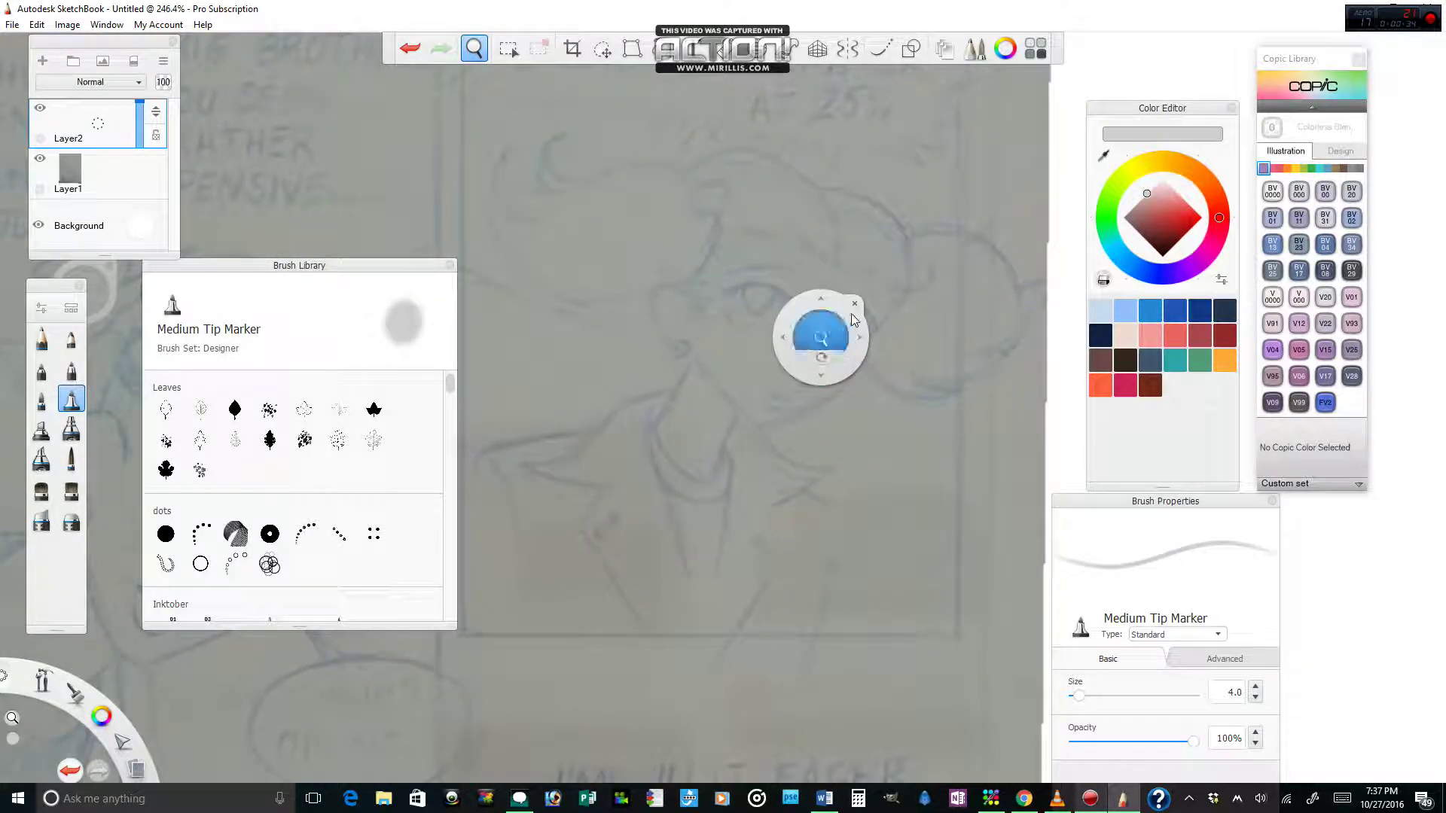
left_click(853, 303)
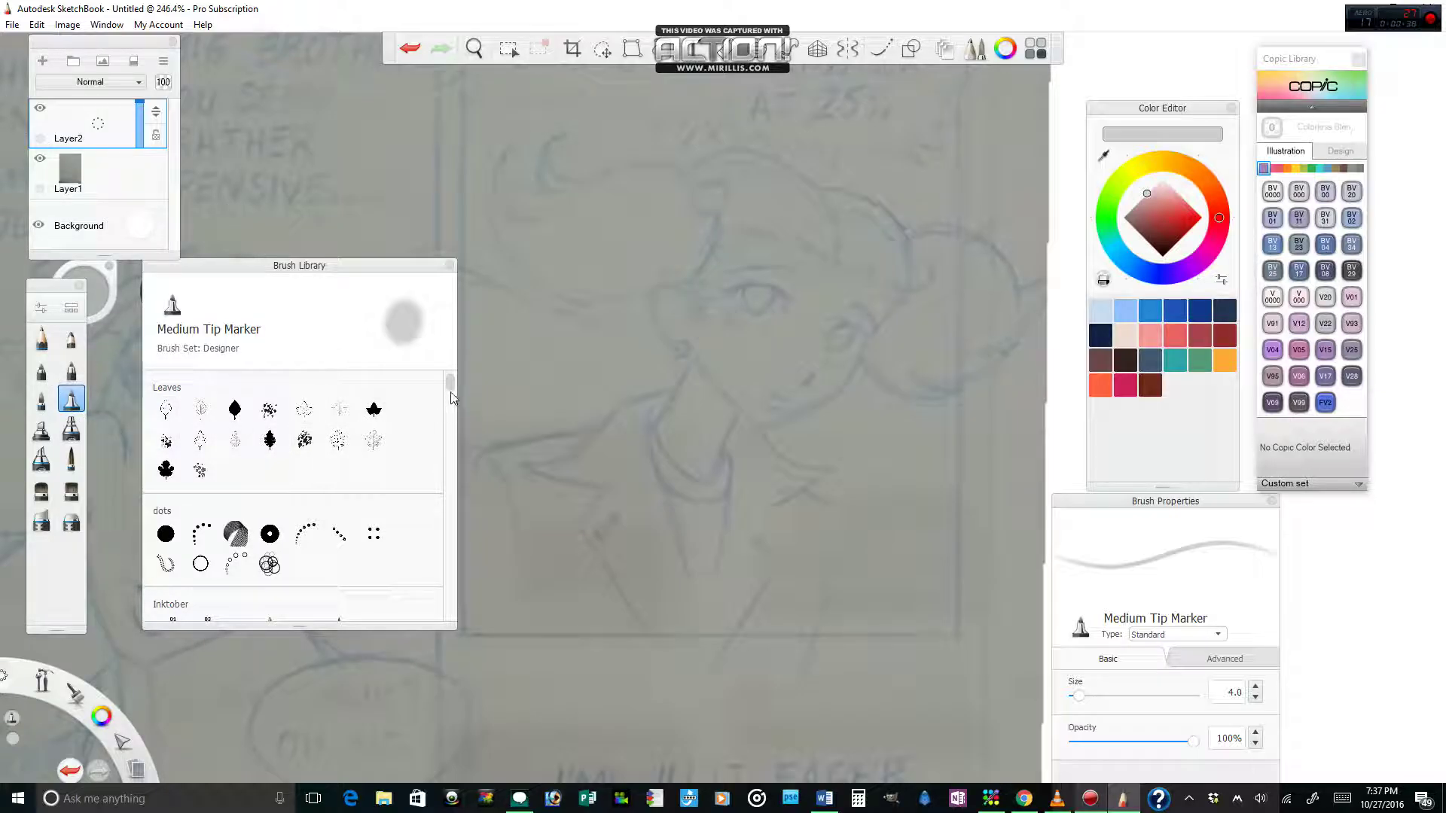
left_click_drag(451, 393, 466, 491)
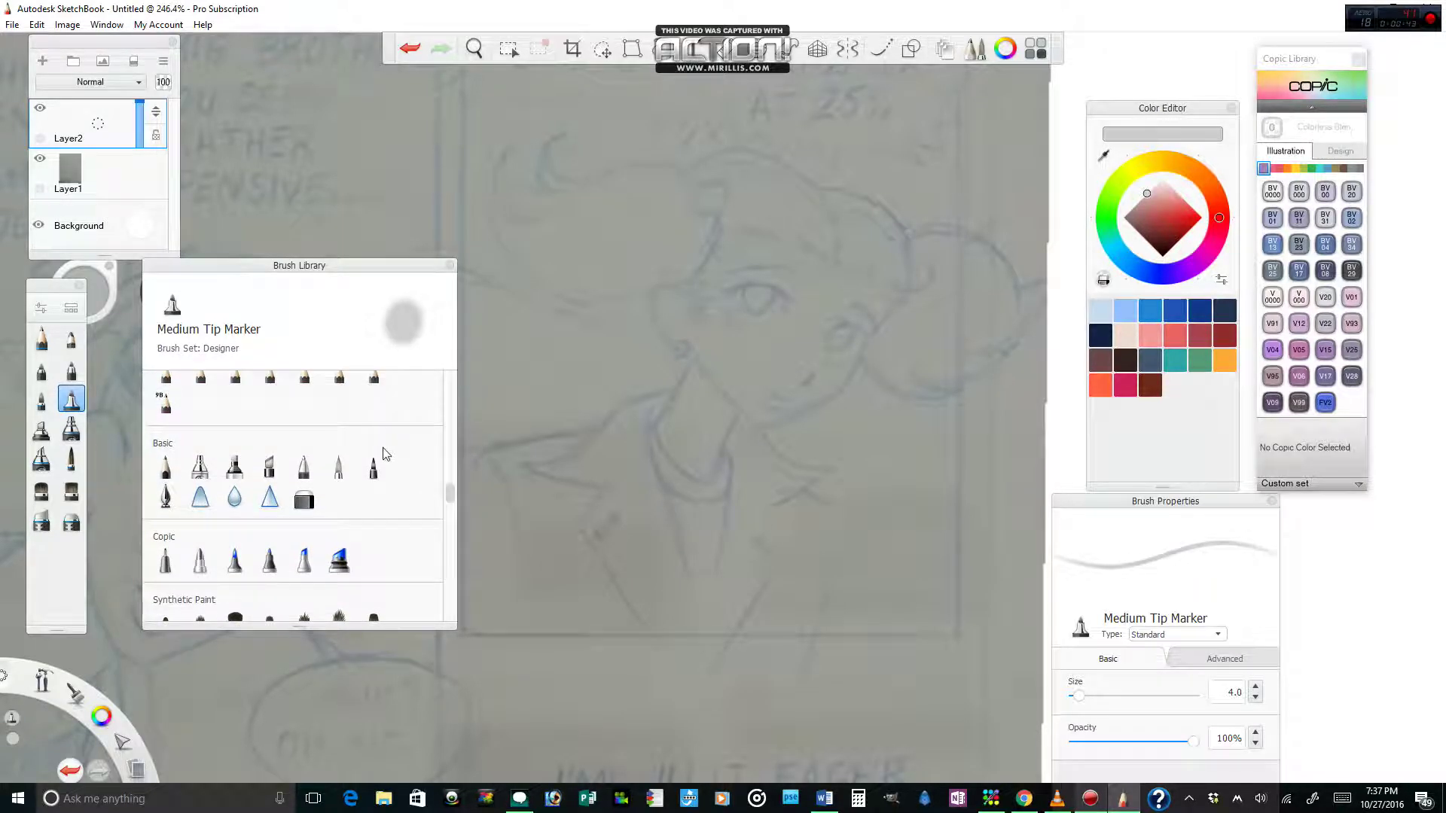
left_click(166, 496)
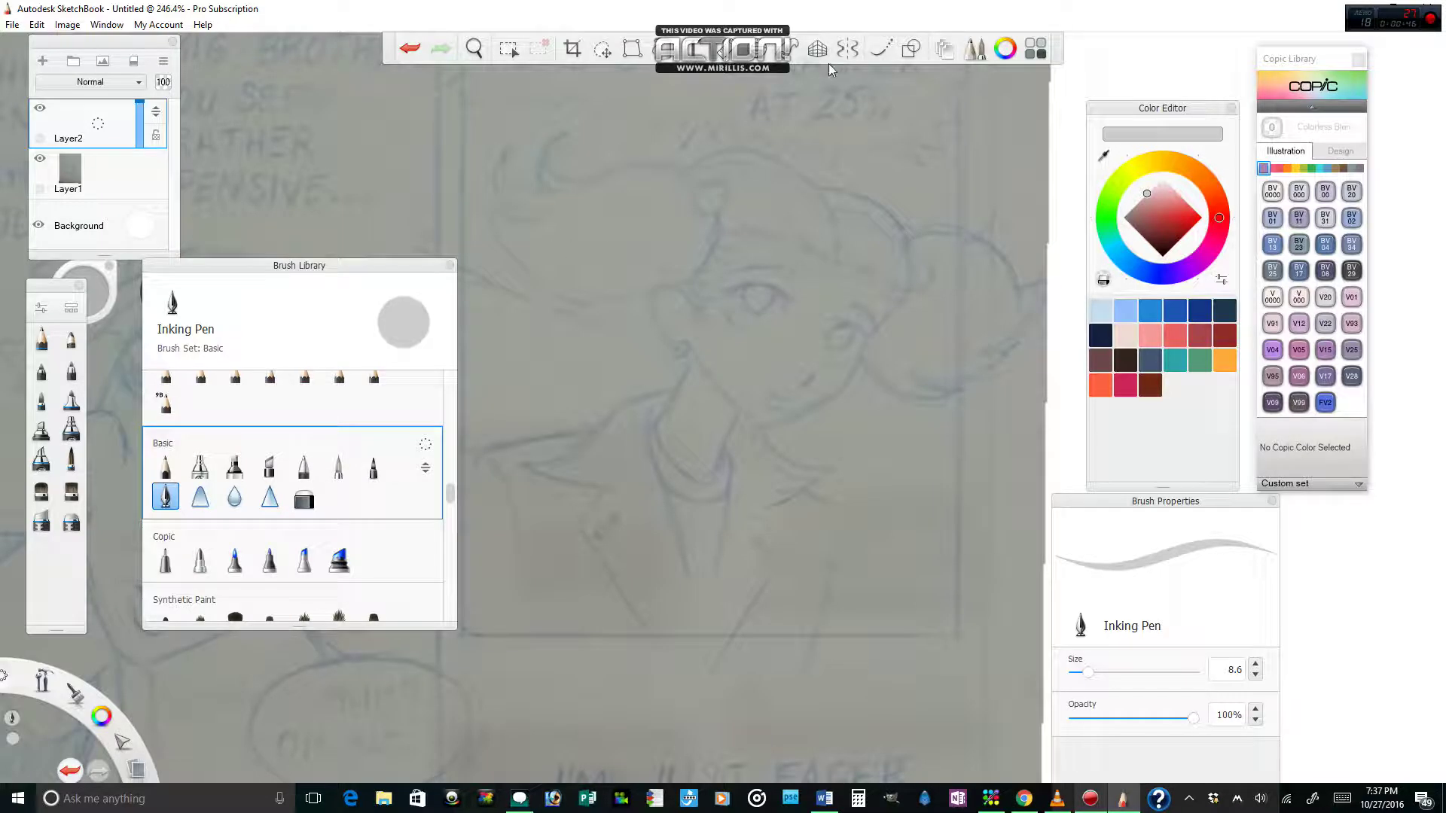
Set the Inking Pen's color to black and its size to 2.0
left_click(474, 49)
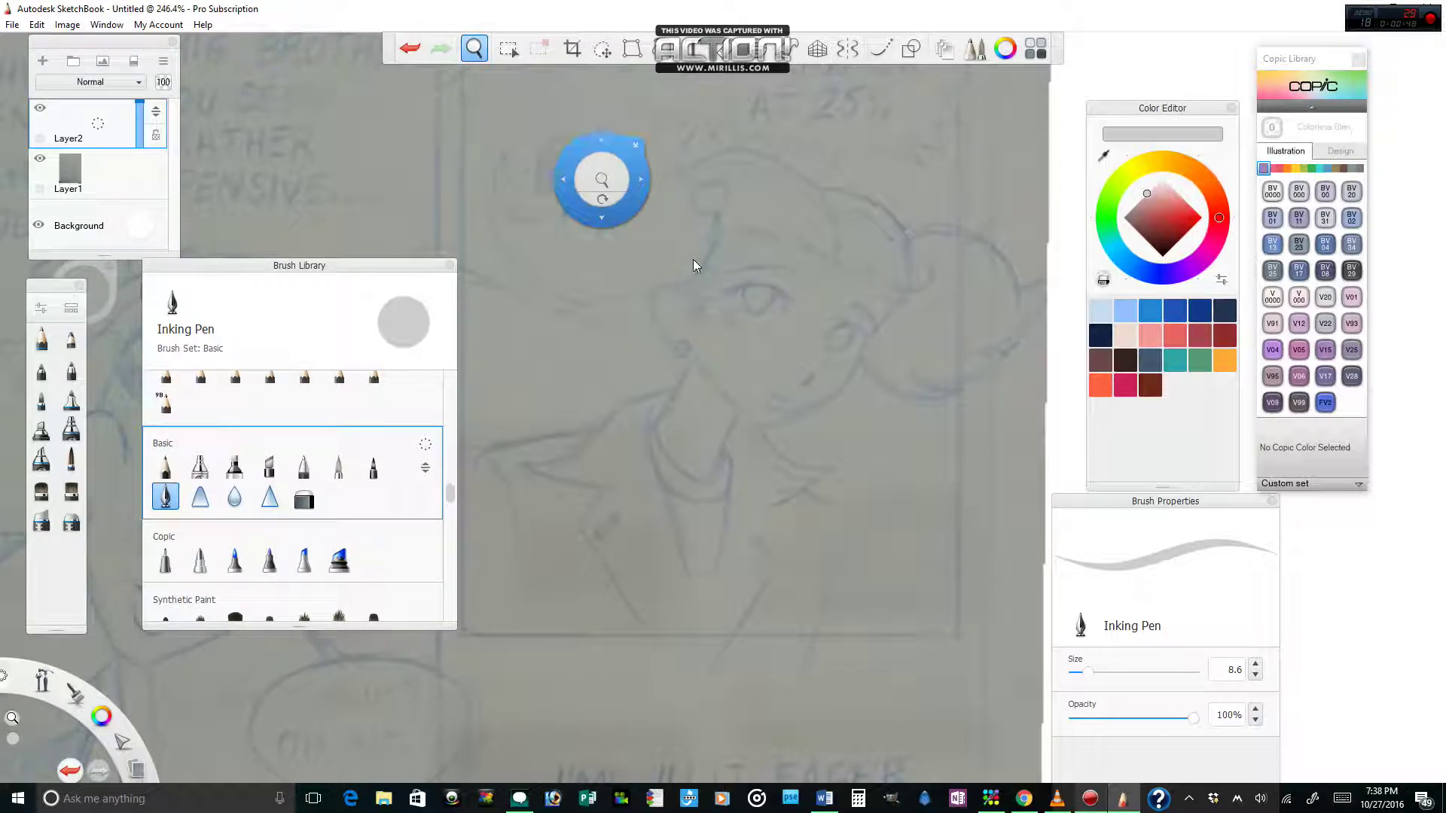
left_click_drag(684, 274, 680, 262)
left_click(844, 309)
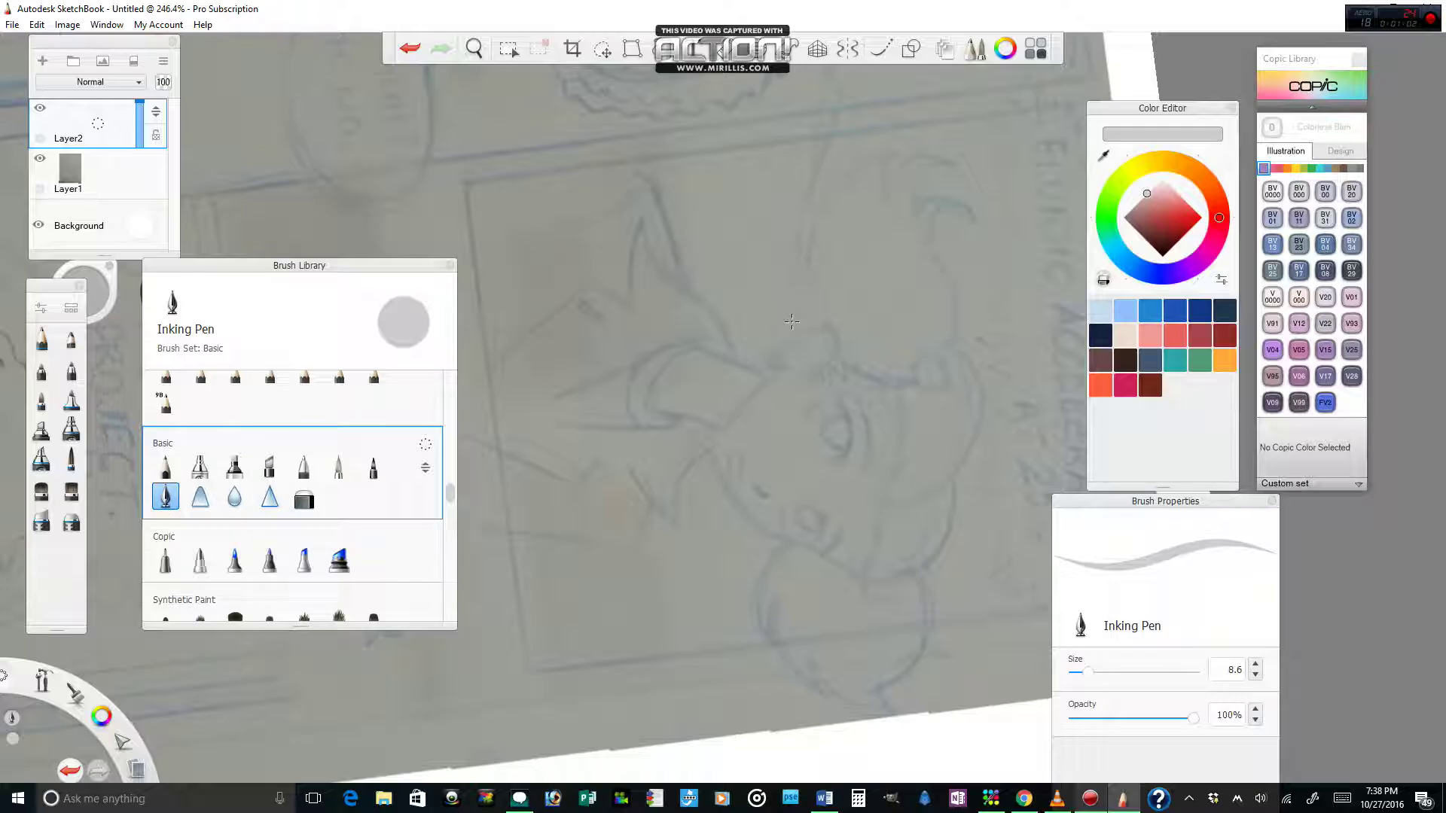
left_click_drag(804, 329, 779, 298)
left_click(410, 49)
left_click(1271, 168)
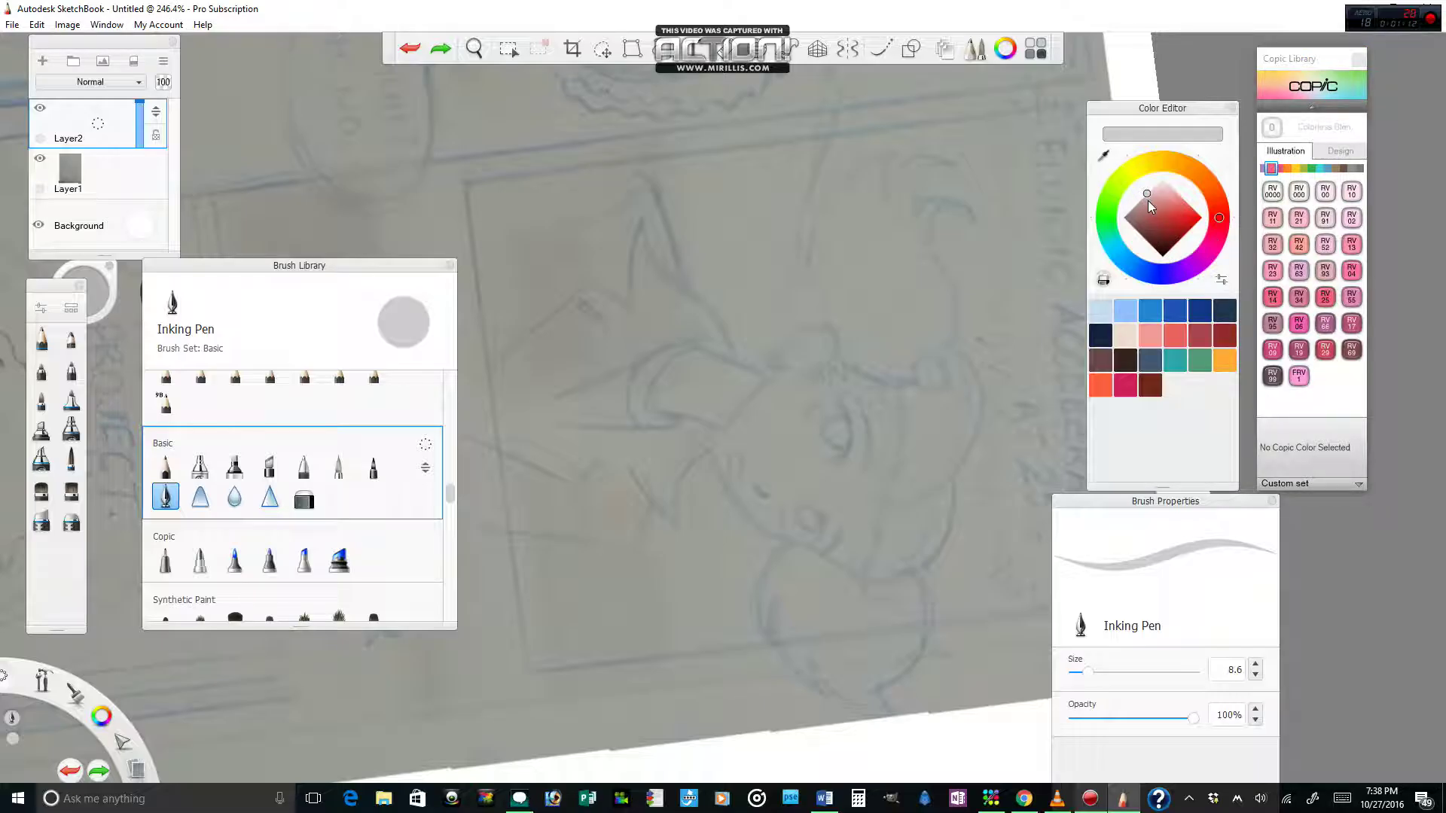
left_click(1163, 253)
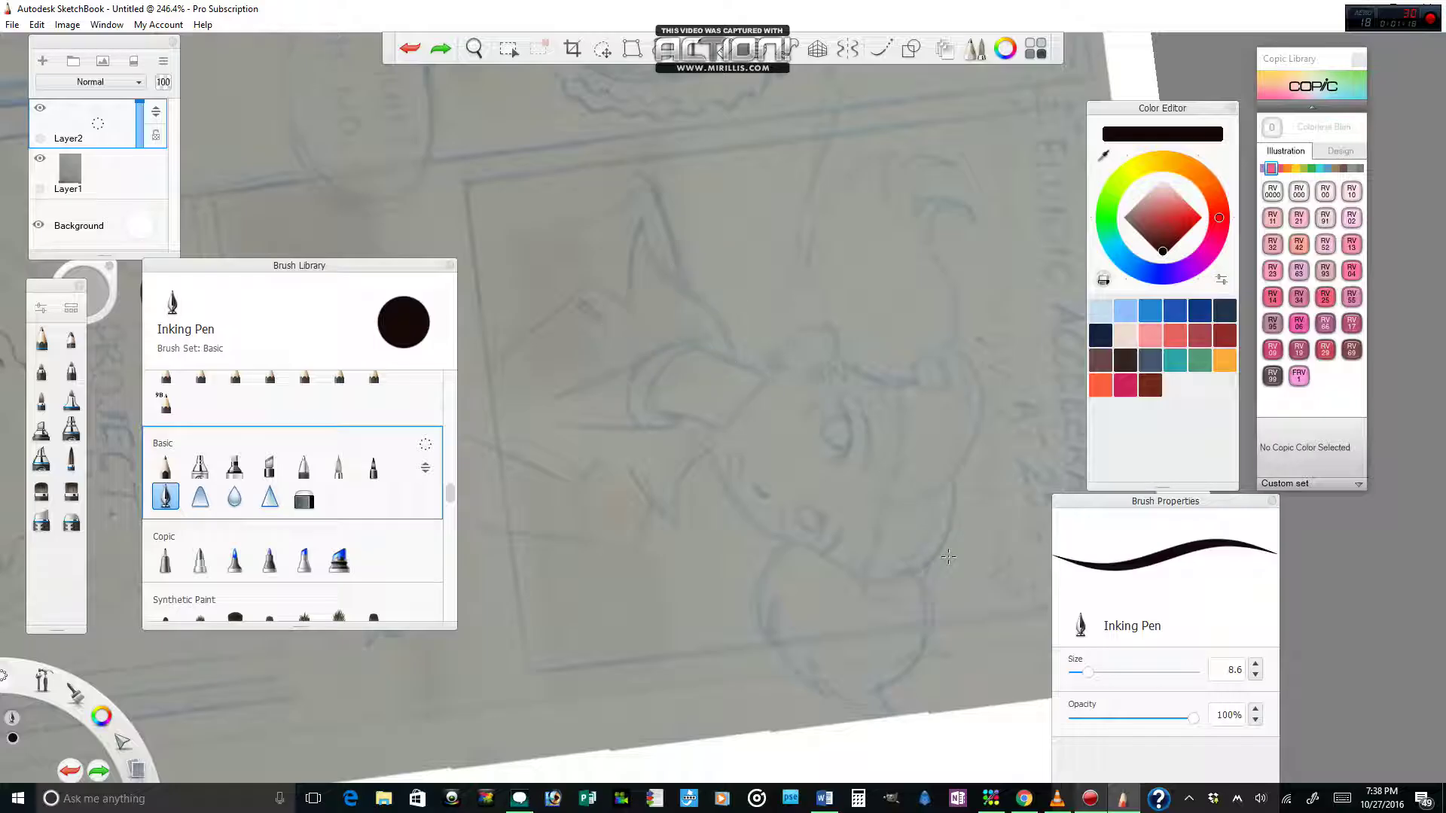
left_click_drag(1087, 672, 1074, 672)
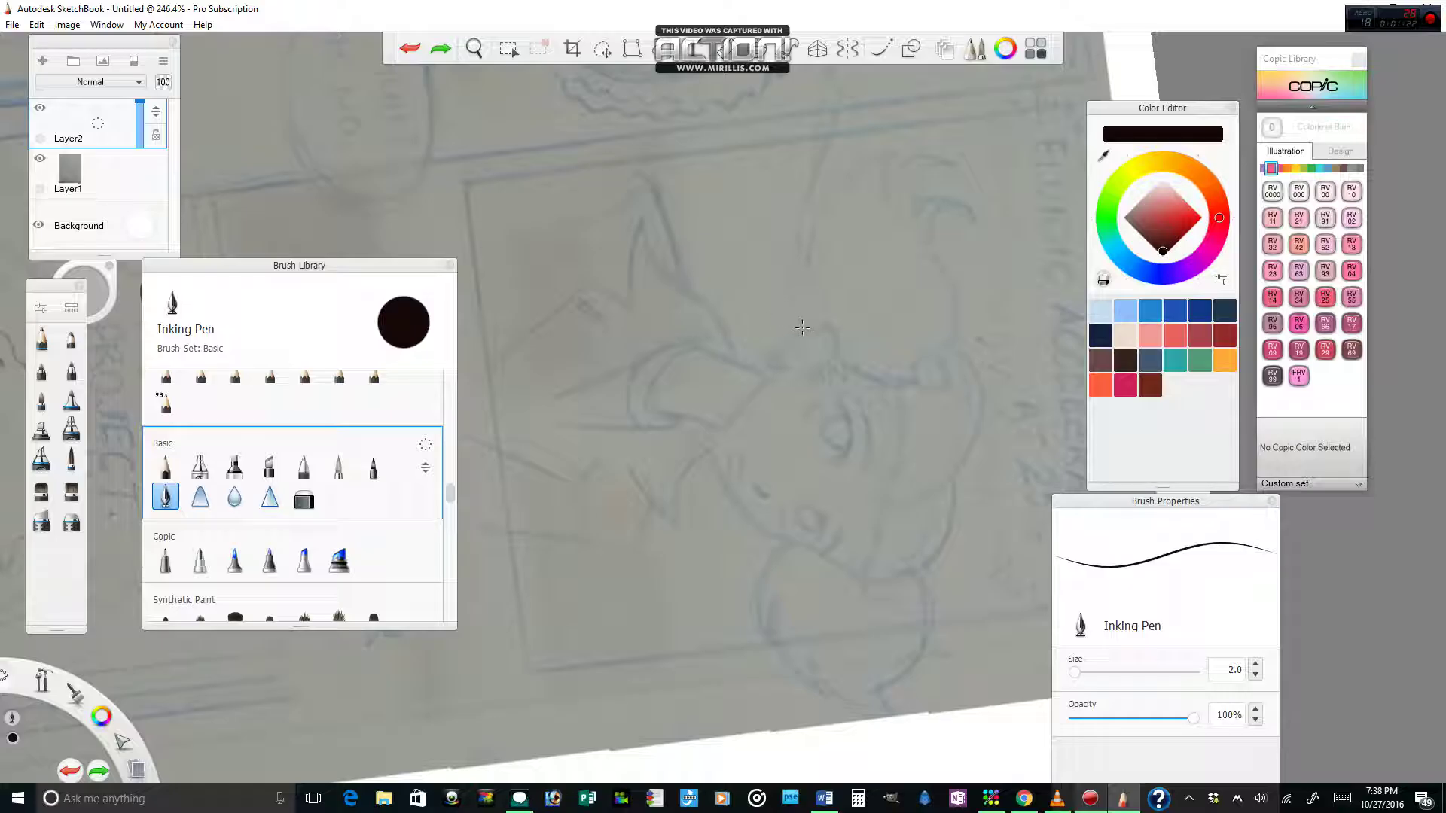
Ink the pointed strands along the underside of the girl's left pigtail, using Steady Stroke at 25
mouse_move(805, 327)
left_mouse_down()
mouse_move(779, 298)
mouse_move(778, 243)
left_mouse_up()
left_click(880, 48)
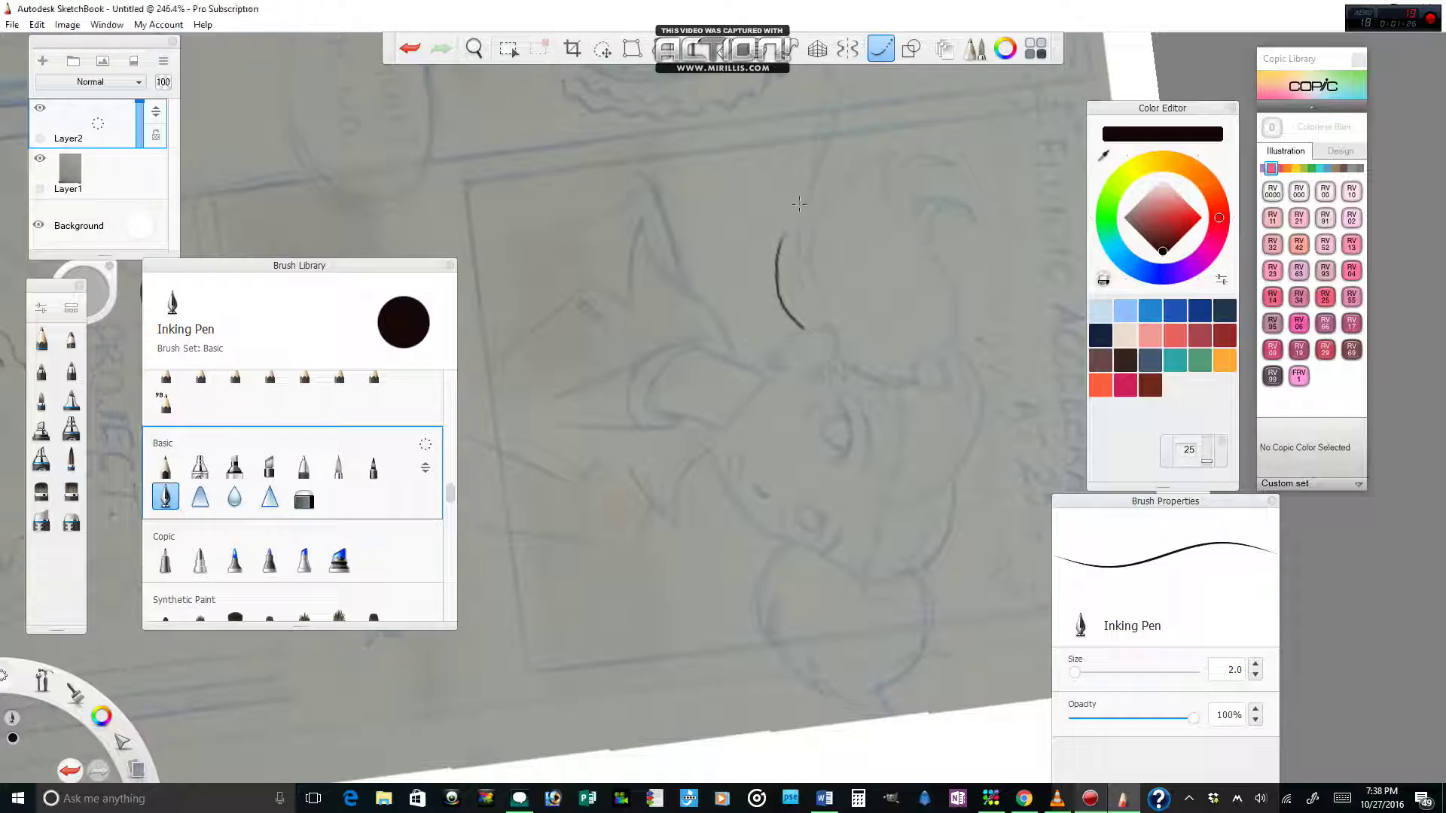
left_click_drag(780, 243, 809, 294)
left_click_drag(808, 293, 801, 218)
left_click(409, 49)
left_click(409, 49)
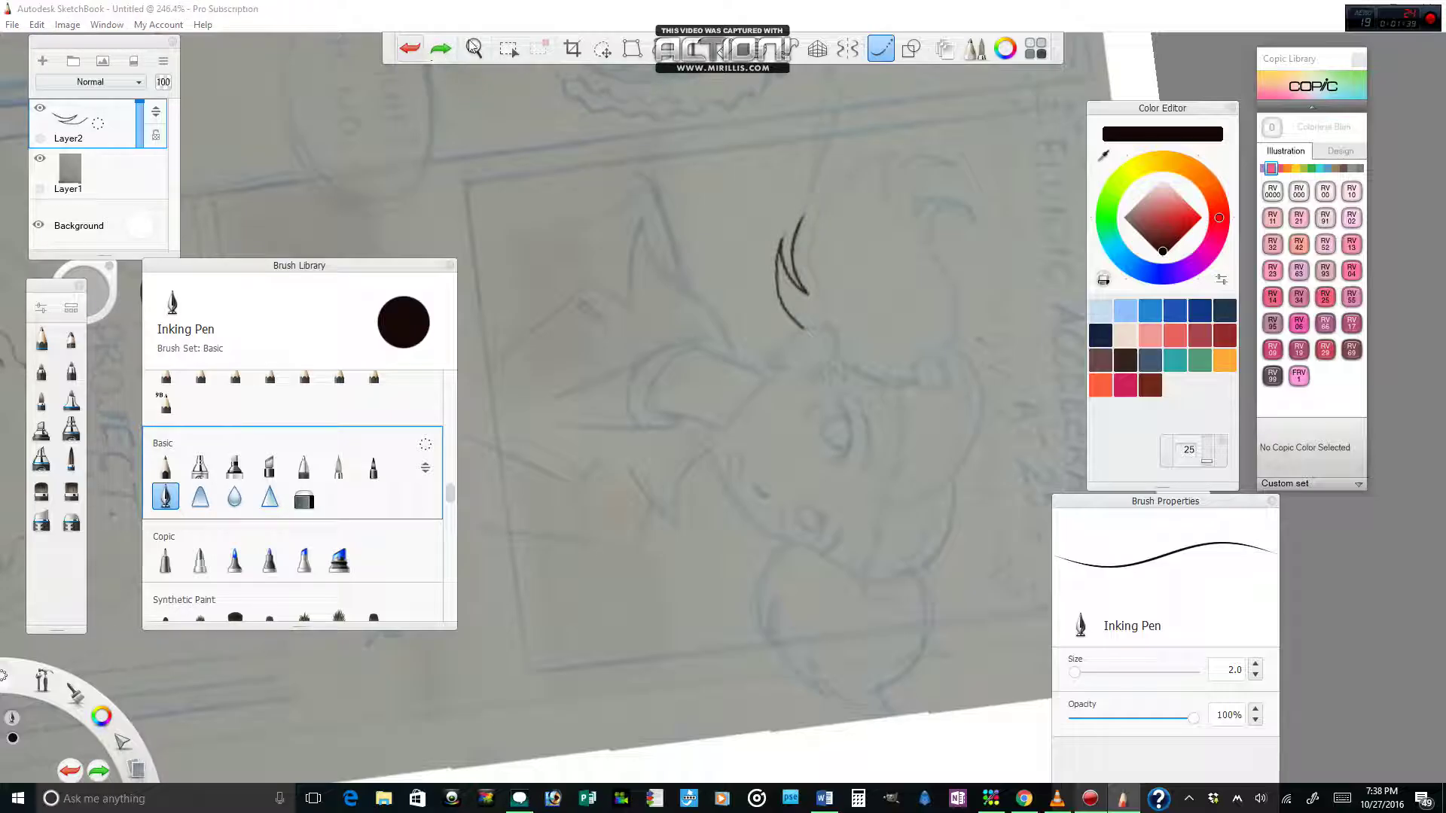
left_click(811, 261)
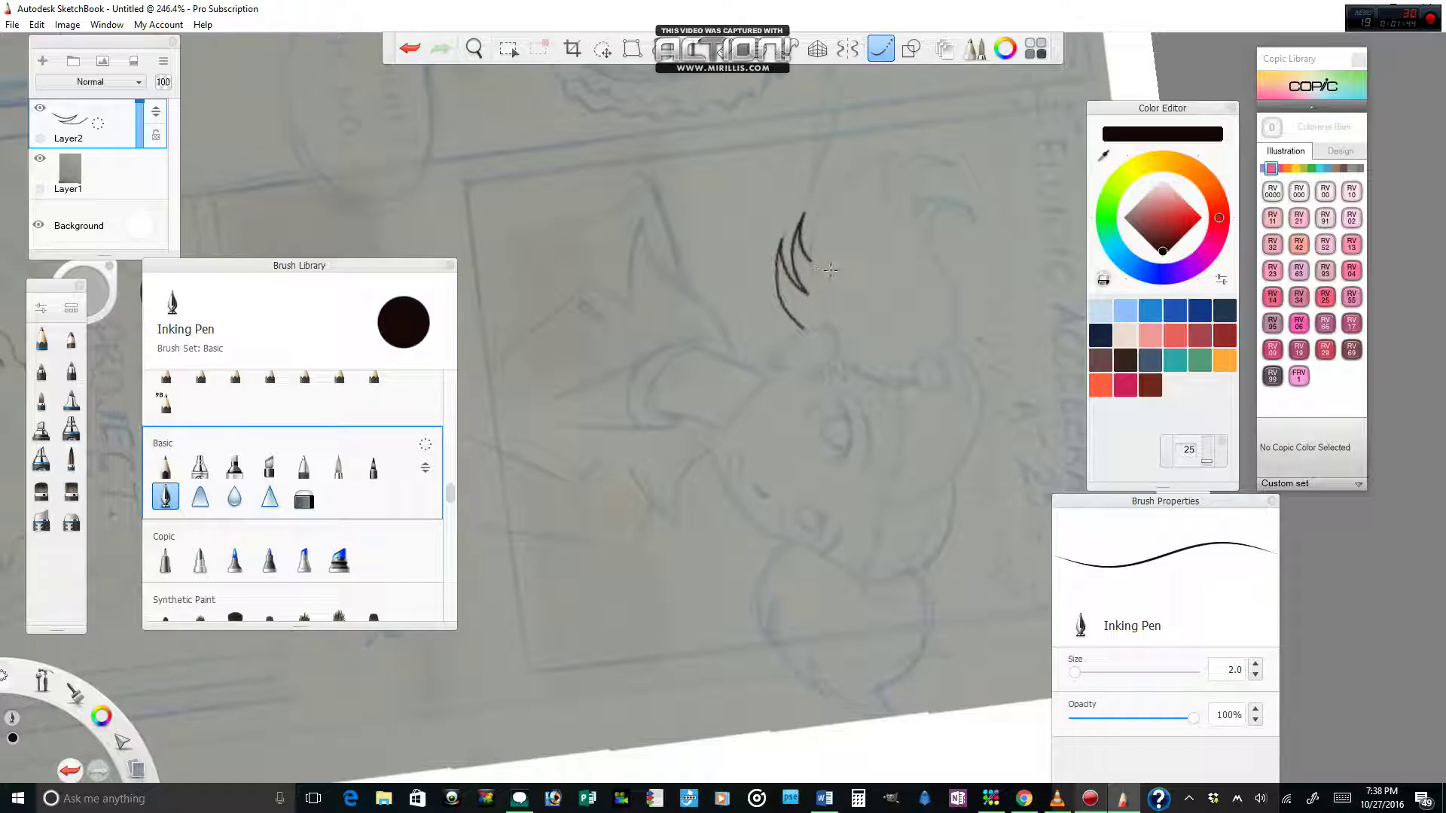
Ink the long outer curve of the left pigtail and the pointed hair tips at its far end
mouse_move(811, 257)
left_mouse_down()
mouse_move(836, 170)
mouse_move(873, 138)
left_mouse_up()
left_click(409, 49)
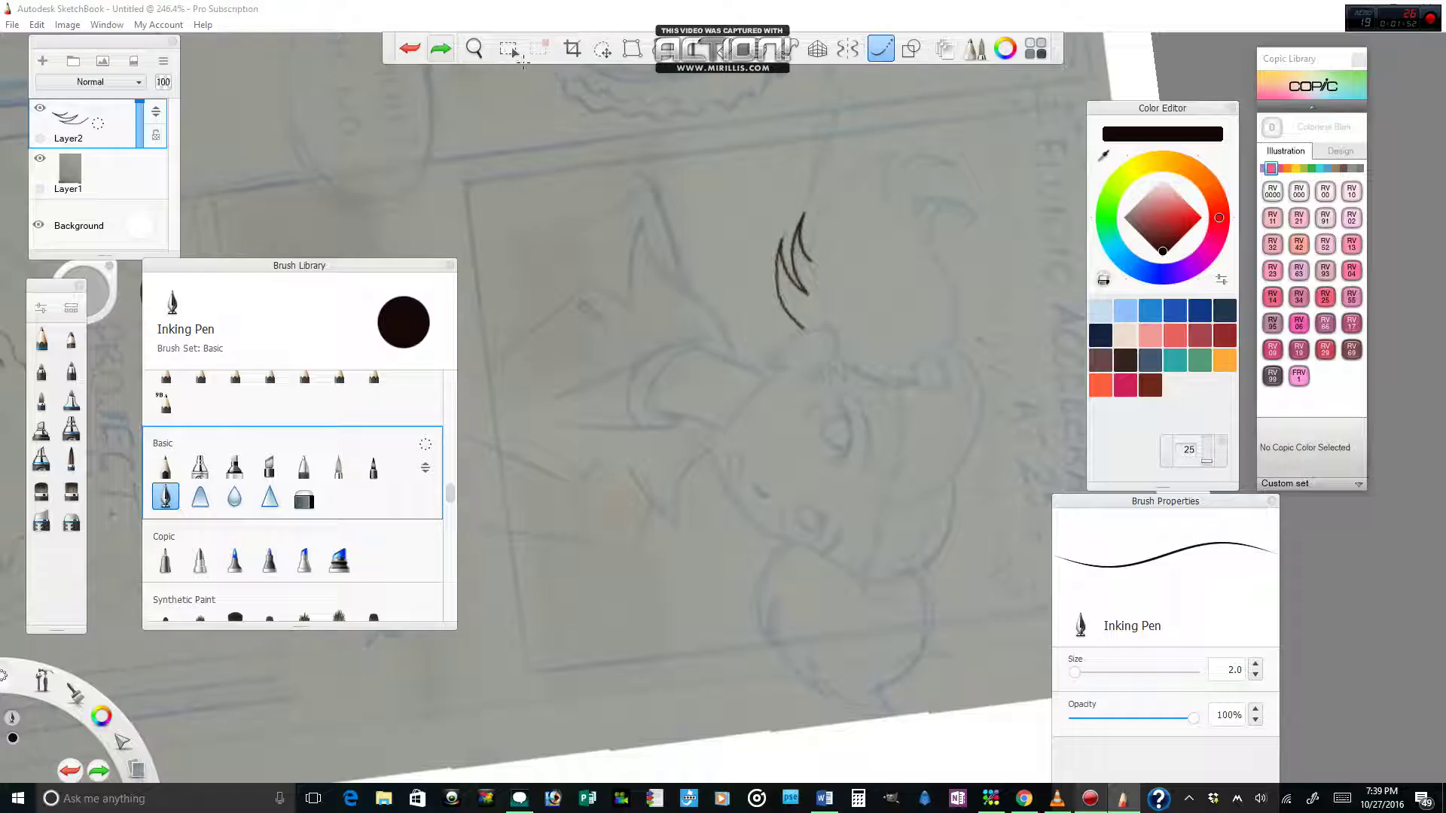
mouse_move(814, 255)
left_mouse_down()
mouse_move(825, 205)
mouse_move(885, 147)
left_mouse_up()
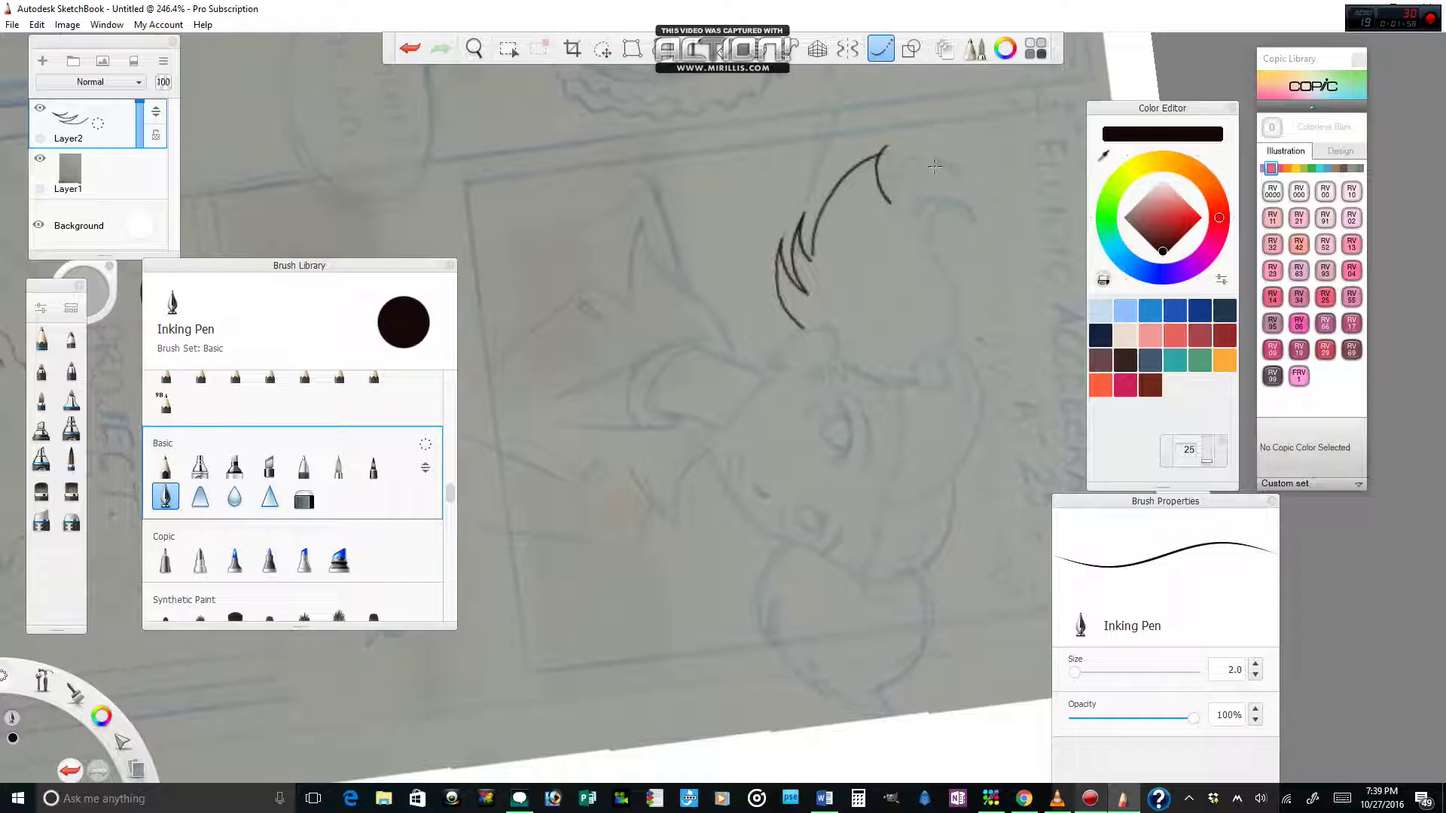
left_click_drag(888, 200, 920, 149)
mouse_move(888, 202)
left_mouse_down()
mouse_move(902, 160)
mouse_move(956, 164)
left_mouse_up()
mouse_move(914, 216)
left_mouse_down()
mouse_move(920, 169)
mouse_move(957, 161)
left_mouse_up()
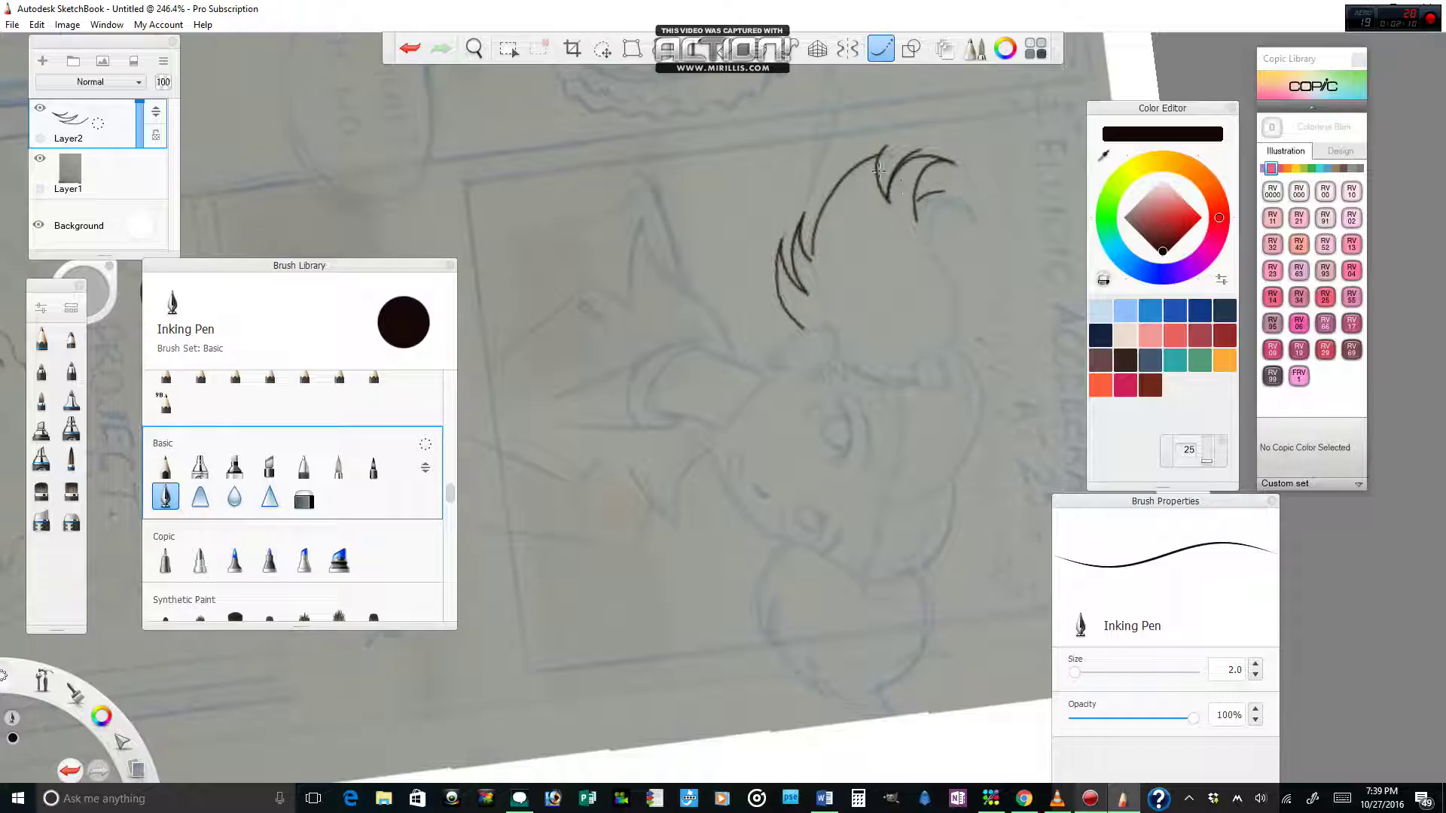
Redraw the curled tip of the left pigtail freehand and ink its upper edge toward the hair tie
left_click(414, 49)
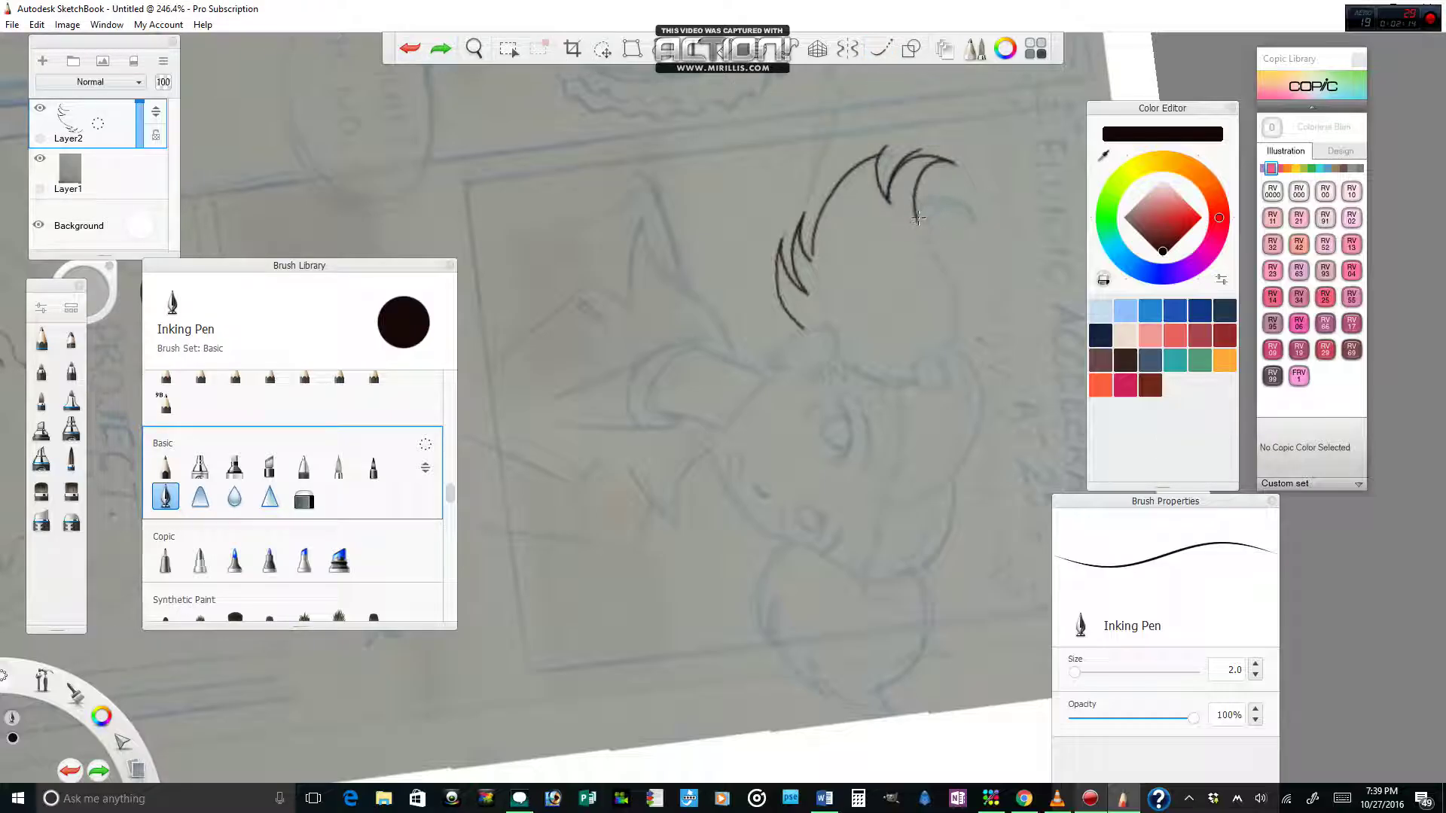
left_click_drag(932, 192, 915, 207)
mouse_move(916, 203)
left_mouse_down()
mouse_move(951, 200)
mouse_move(916, 203)
mouse_move(964, 231)
left_mouse_up()
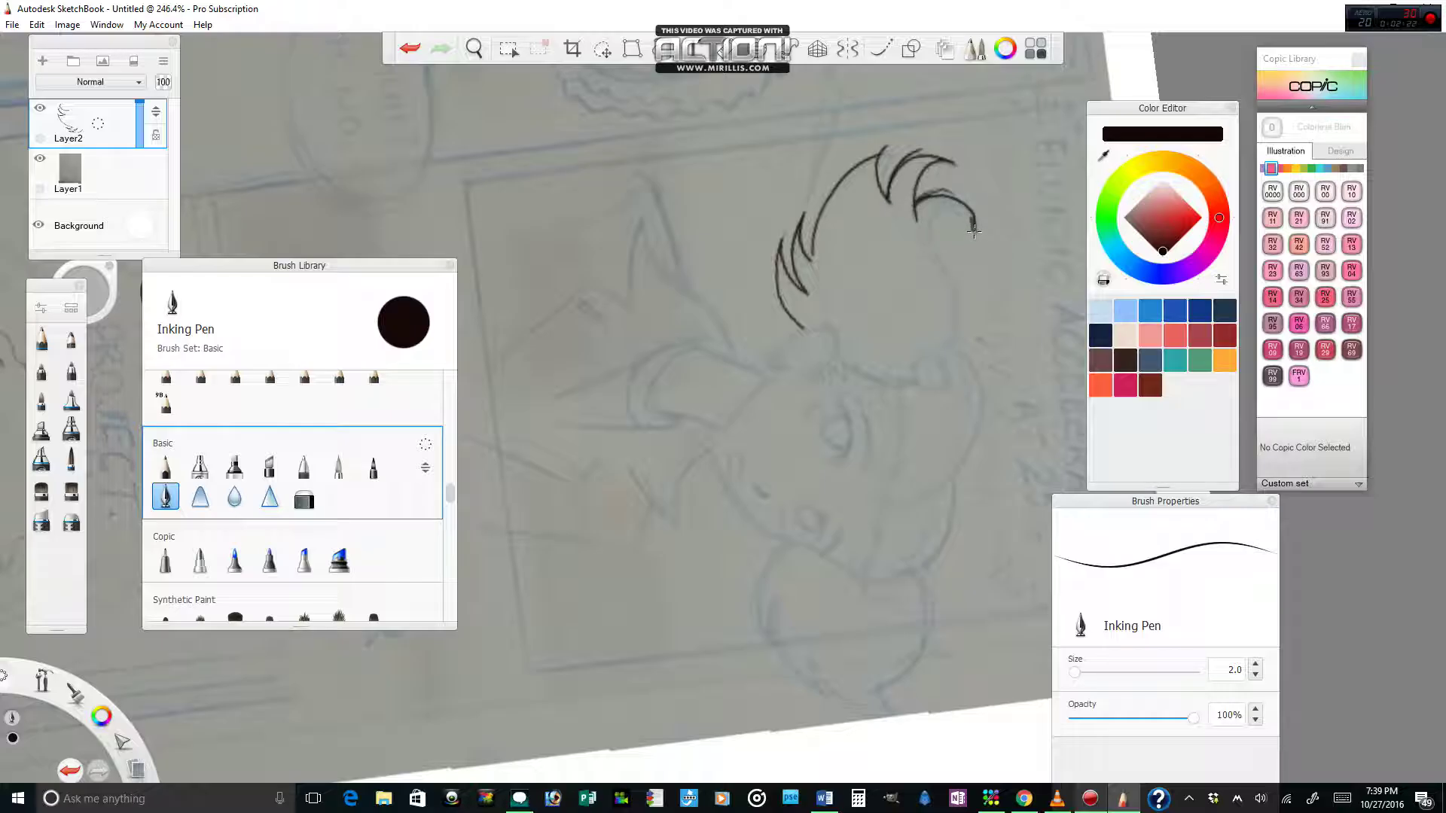
key("ctrl+z")
mouse_move(932, 216)
left_mouse_down()
mouse_move(963, 287)
mouse_move(949, 360)
left_mouse_up()
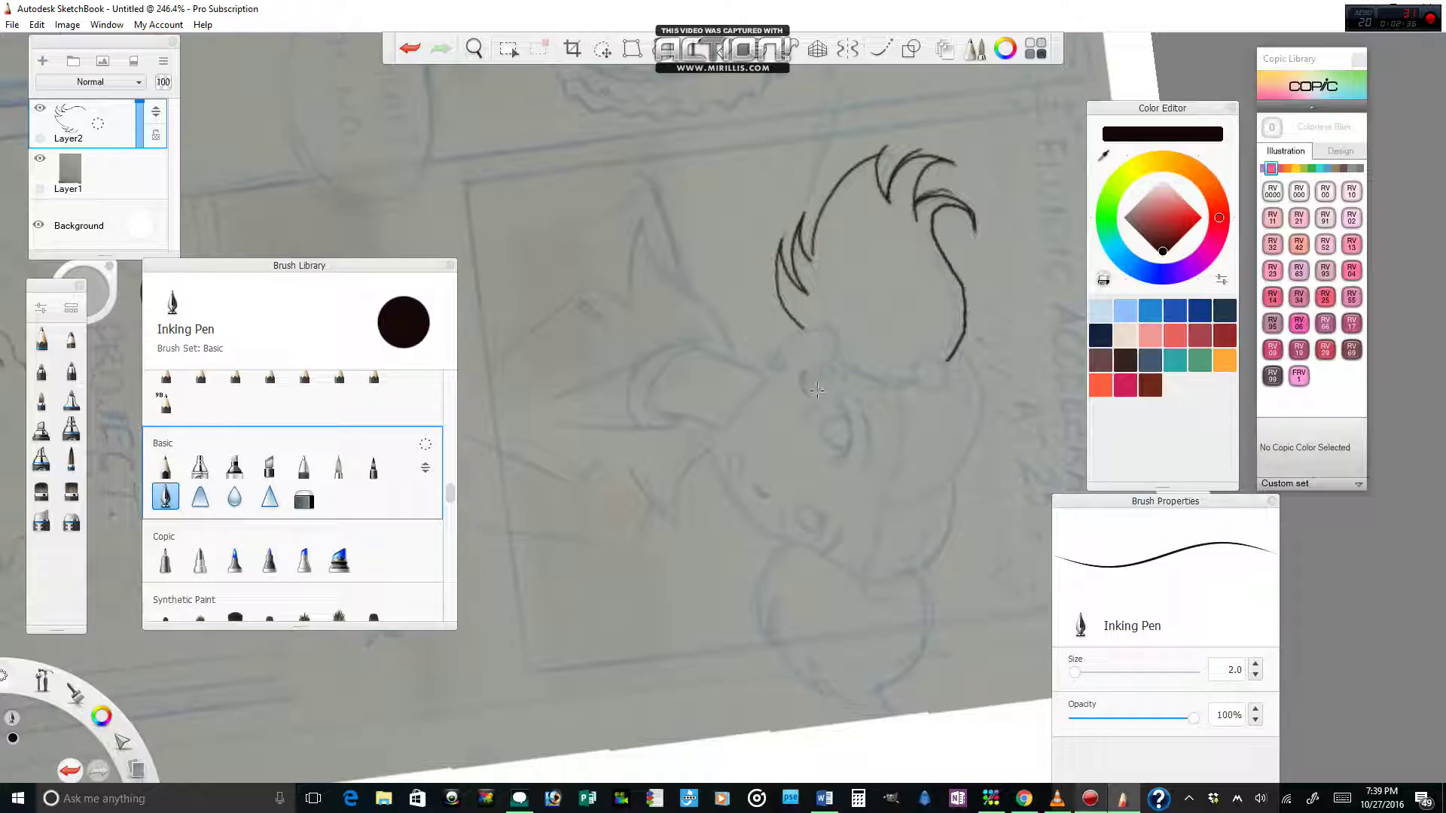
Ink the short jagged tuft of hair in front of the girl's left-hand ear
key("ctrl+z")
mouse_move(811, 373)
left_mouse_down()
mouse_move(810, 385)
mouse_move(822, 372)
left_mouse_up()
mouse_move(822, 369)
left_mouse_down()
mouse_move(831, 386)
mouse_move(850, 360)
left_mouse_up()
Draw a circular hair tie at the base of the left pigtail with the Ellipse tool and the Ballpoint Pen at size 0.6
mouse_move(450, 483)
left_mouse_down()
mouse_move(457, 432)
mouse_move(458, 488)
left_mouse_up()
left_click(911, 49)
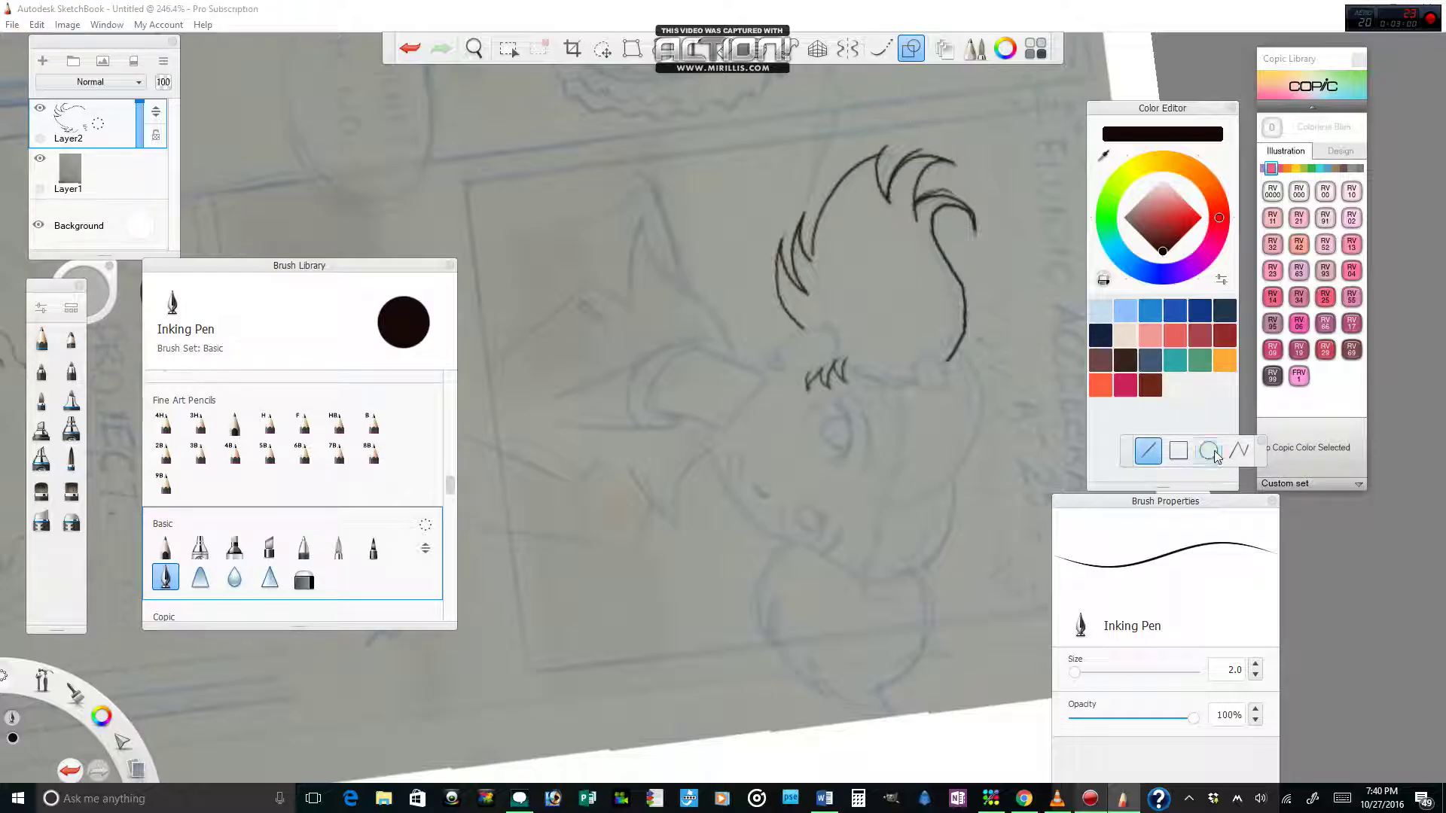
left_click(1210, 452)
left_click(1077, 673)
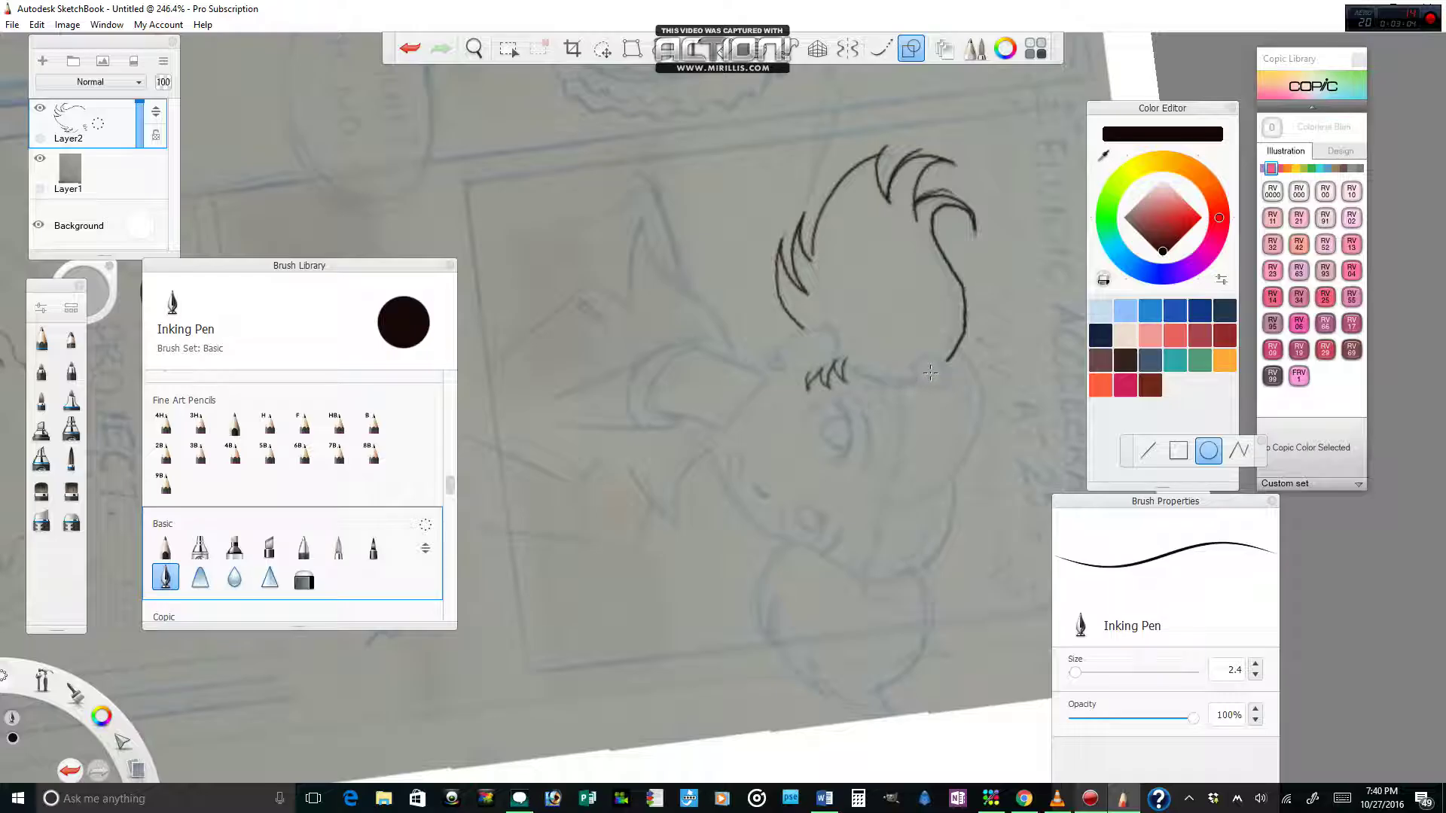
left_click_drag(930, 372, 964, 390)
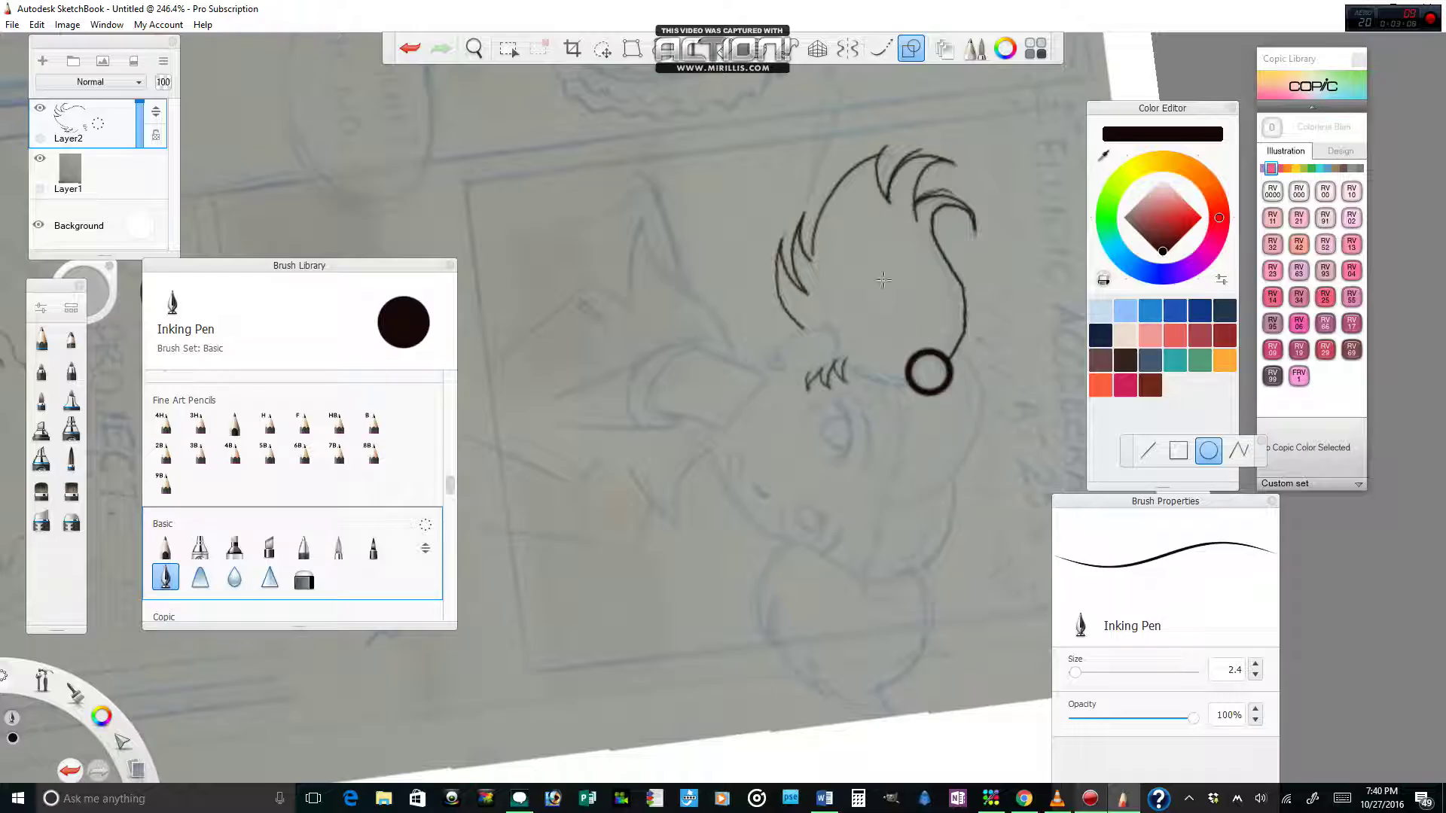
left_click(401, 53)
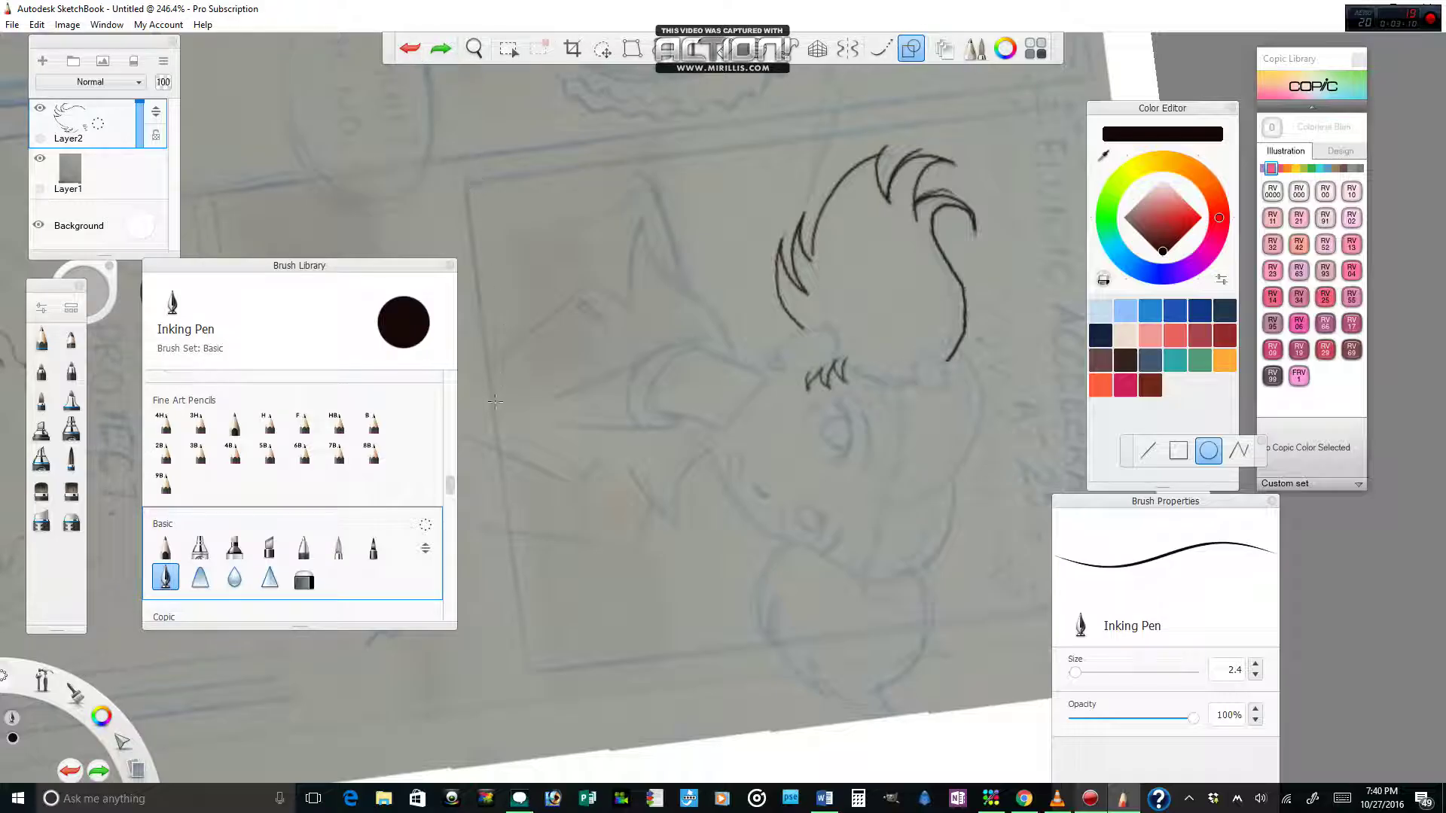
left_click(303, 547)
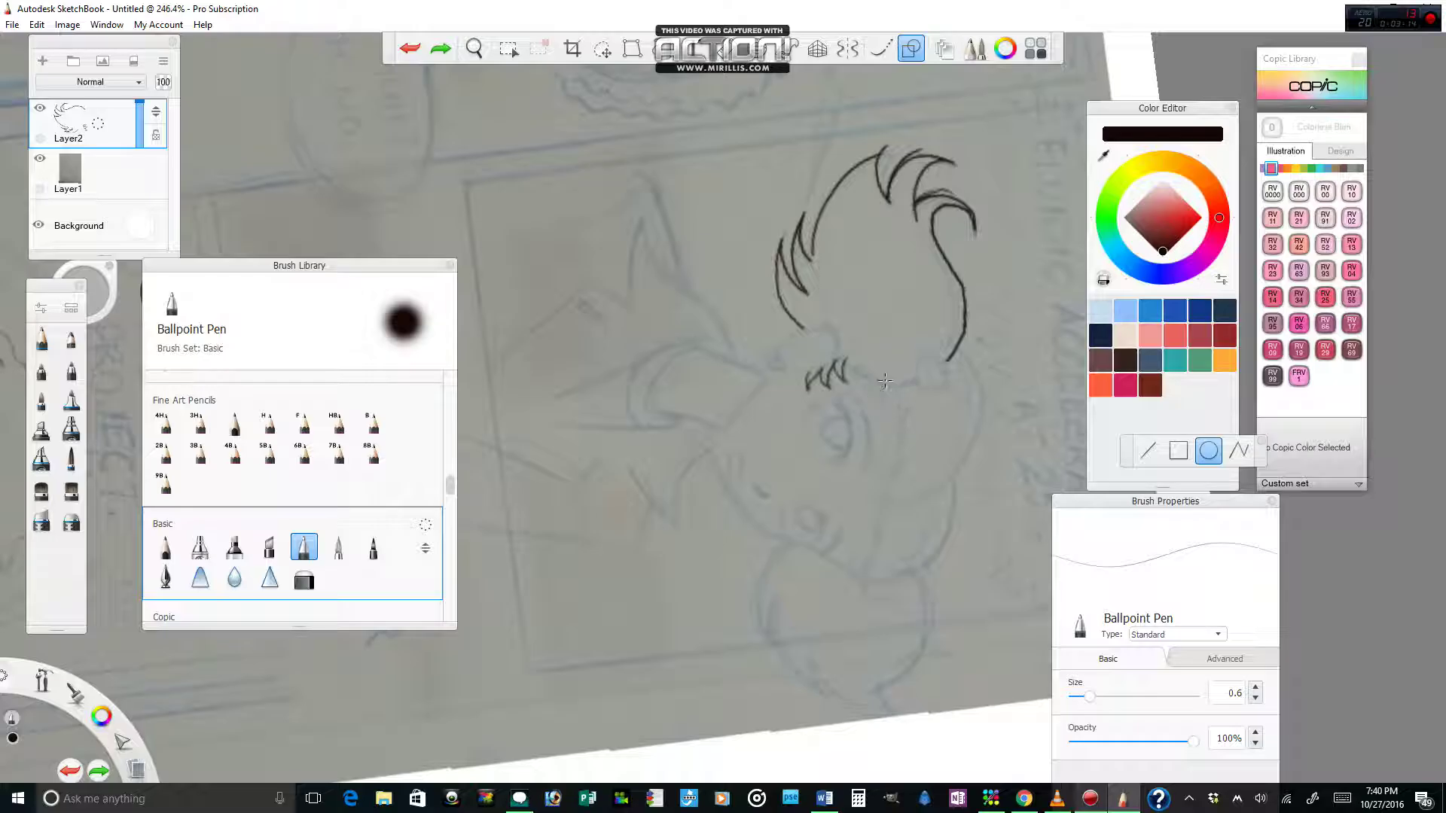
left_click_drag(930, 372, 957, 390)
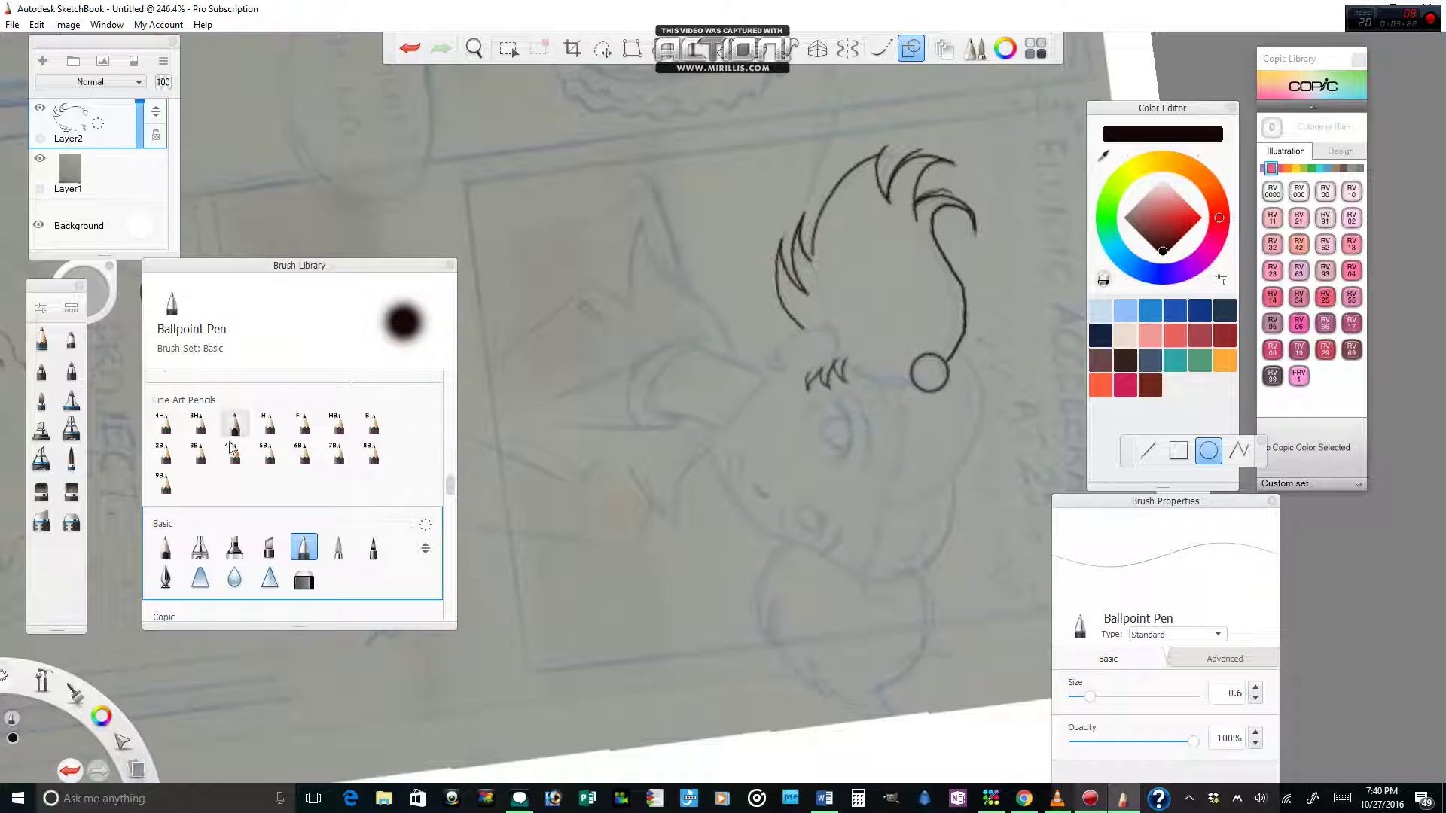
Ink the partly hidden hair tie of the right pigtail with small freehand Ballpoint Pen arcs
left_click(881, 48)
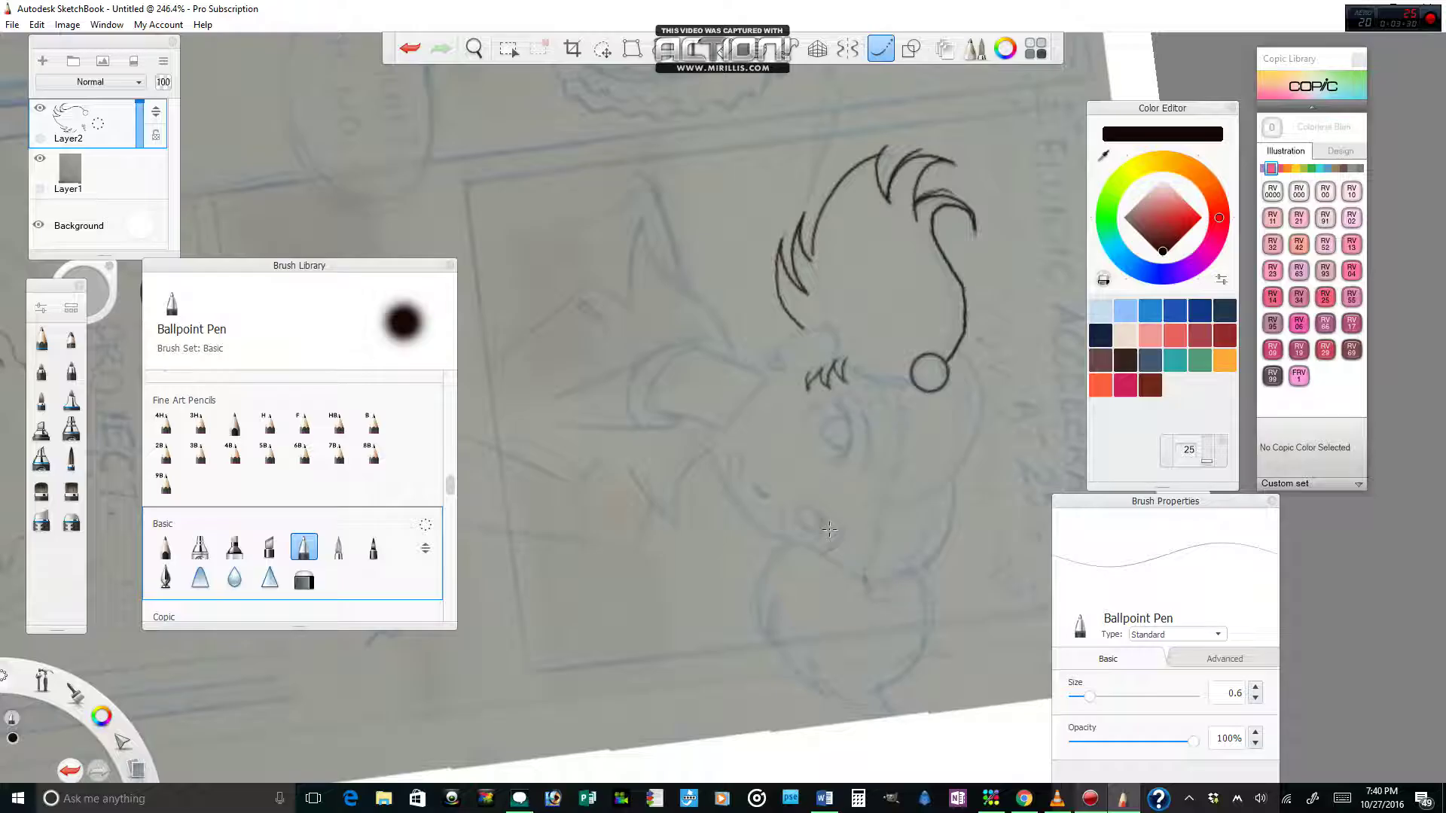
key("ctrl+z")
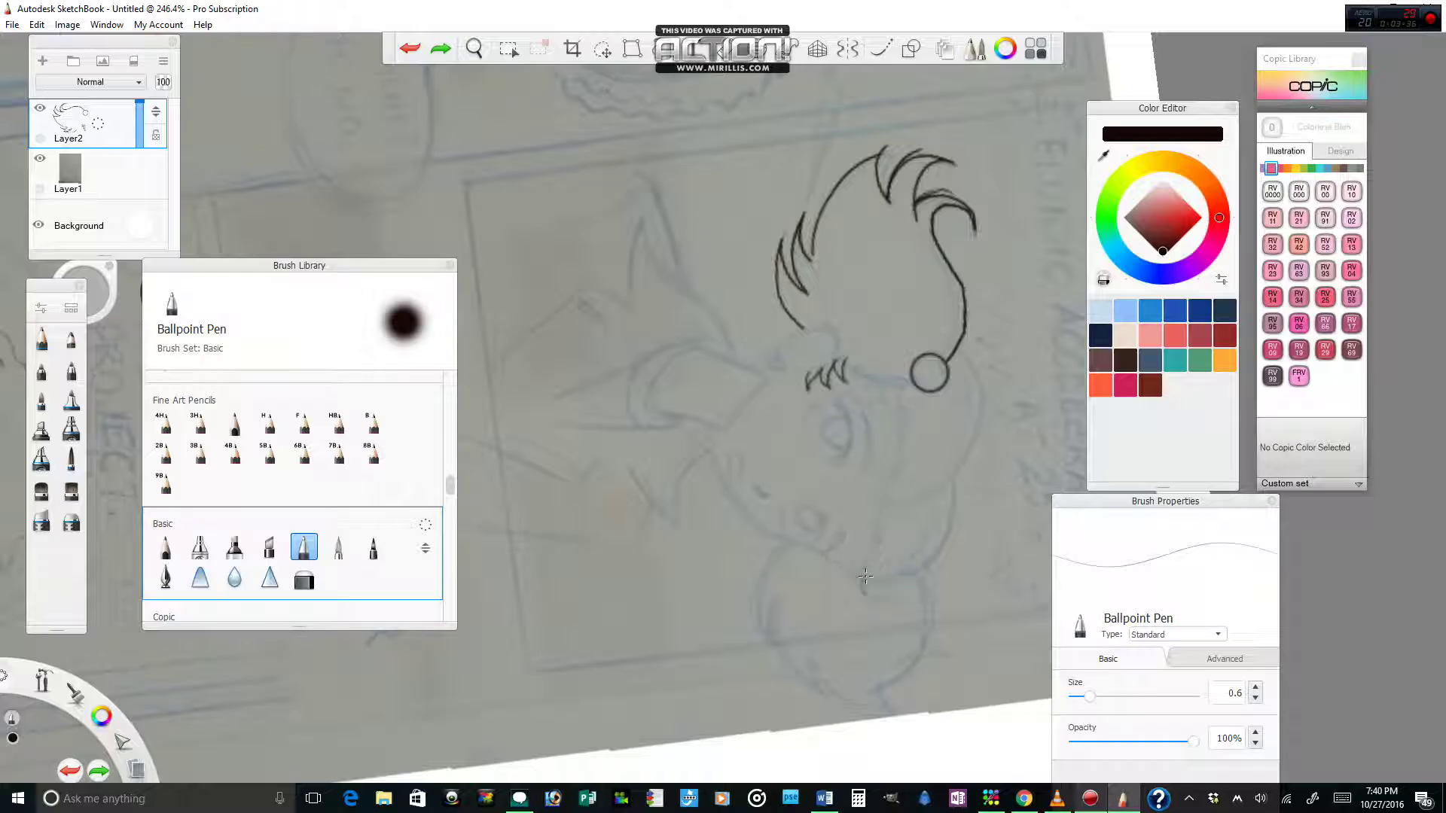
mouse_move(865, 576)
left_mouse_down()
mouse_move(898, 581)
mouse_move(878, 599)
mouse_move(863, 576)
left_mouse_up()
left_click_drag(892, 599, 902, 577)
left_click_drag(919, 579, 911, 564)
Ink the hairline from the left hair tie to the ear tuft and the jagged bangs across the forehead with the Inking Pen
left_click(474, 48)
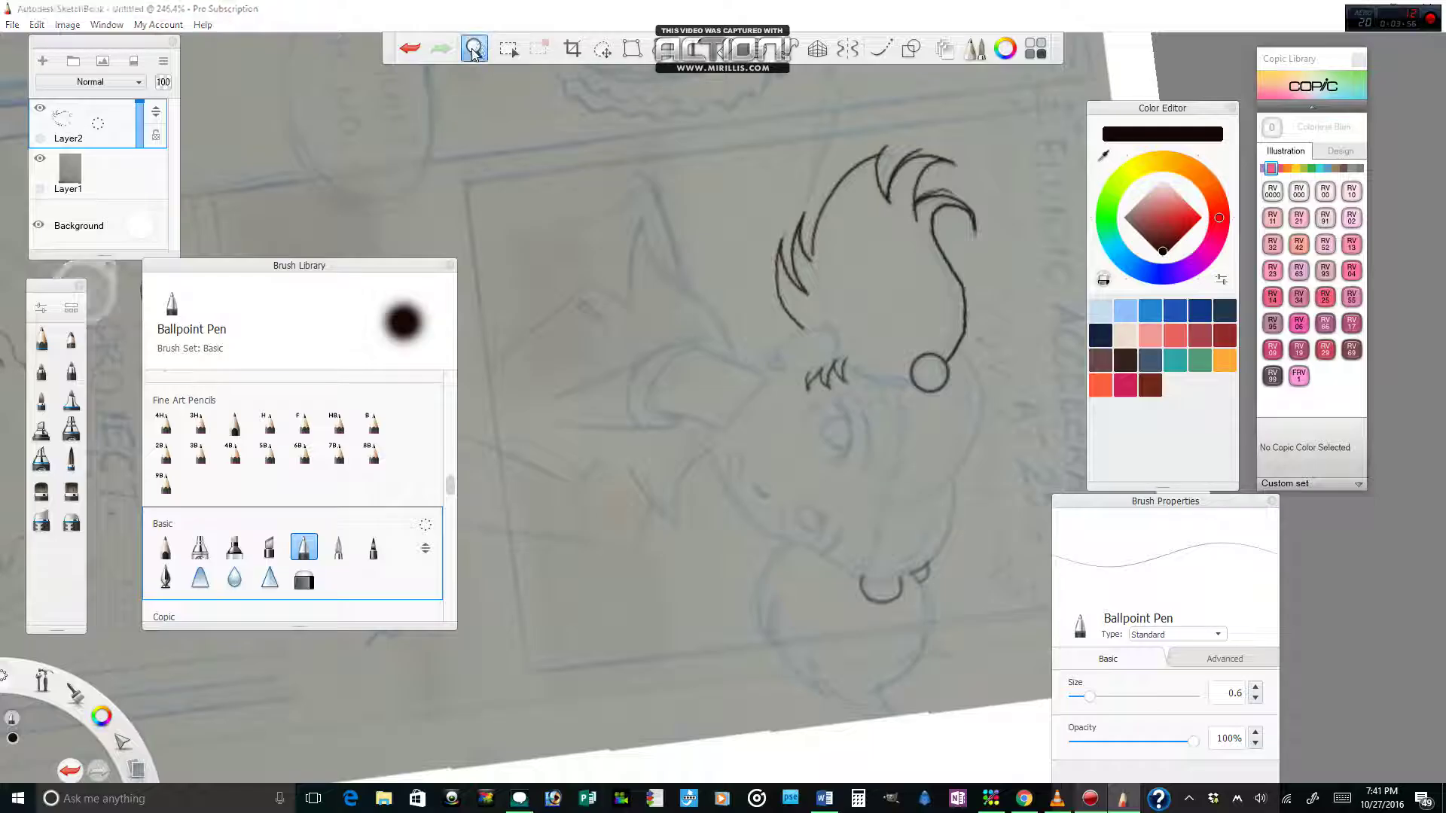
left_click_drag(650, 356, 651, 356)
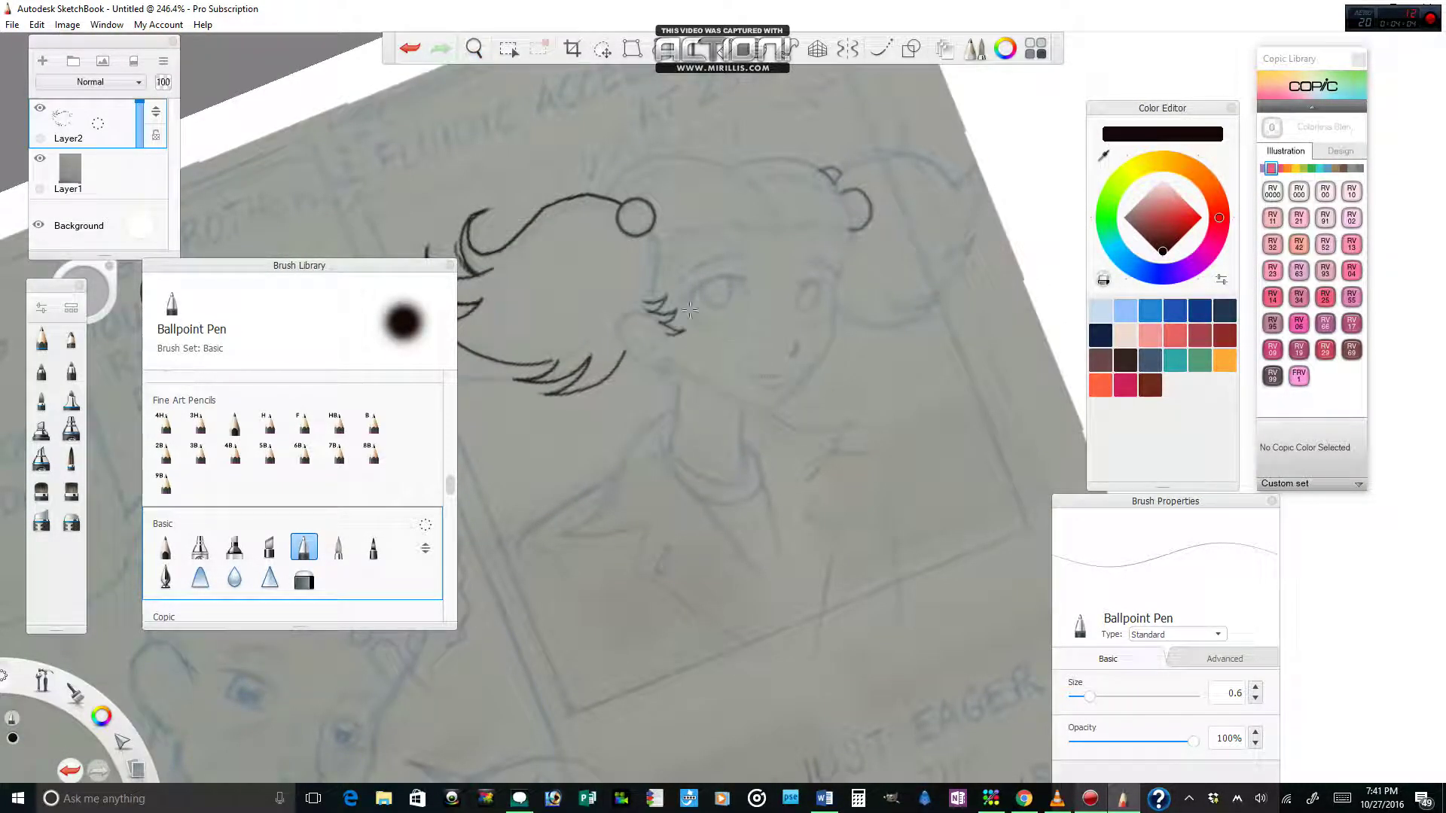
left_click(165, 577)
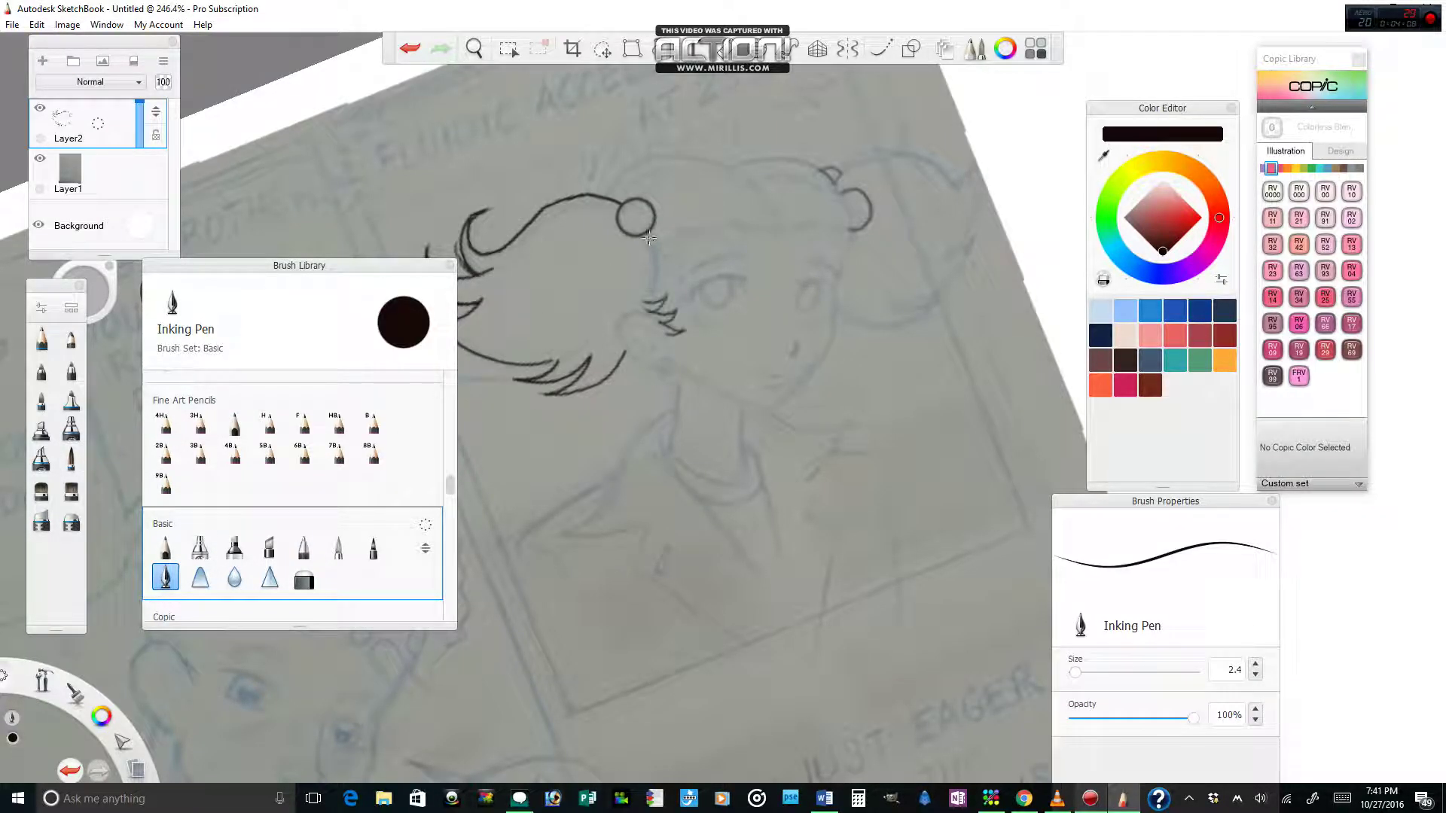
left_click_drag(649, 232, 640, 296)
mouse_move(653, 237)
left_mouse_down()
mouse_move(722, 227)
mouse_move(706, 220)
mouse_move(744, 231)
mouse_move(731, 217)
mouse_move(780, 234)
mouse_move(813, 217)
left_mouse_up()
key("ctrl+z")
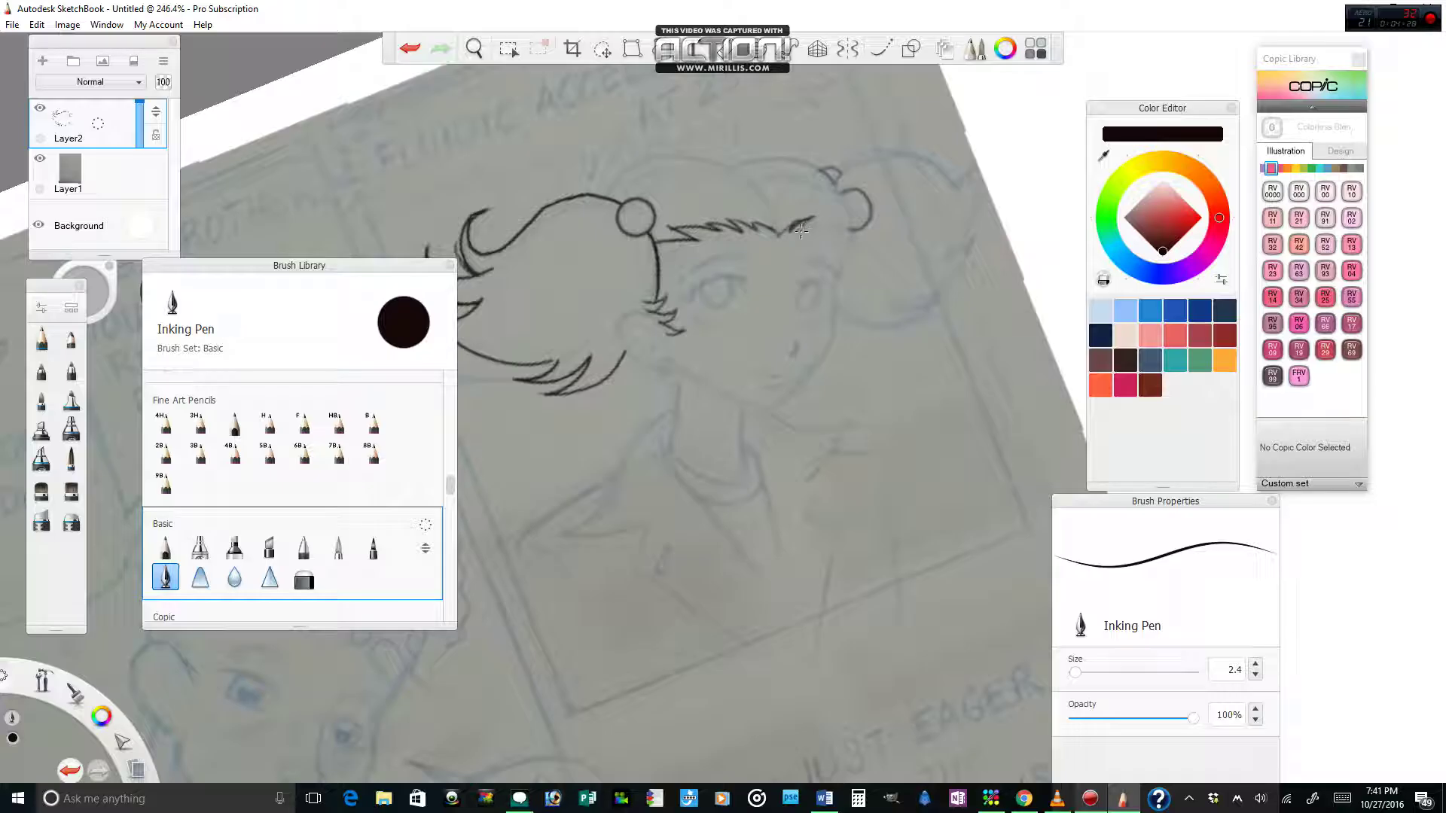
left_click_drag(792, 228, 856, 232)
Ink the two curved hair sections over the top of the head, using Steady Stroke at 25
left_click(880, 48)
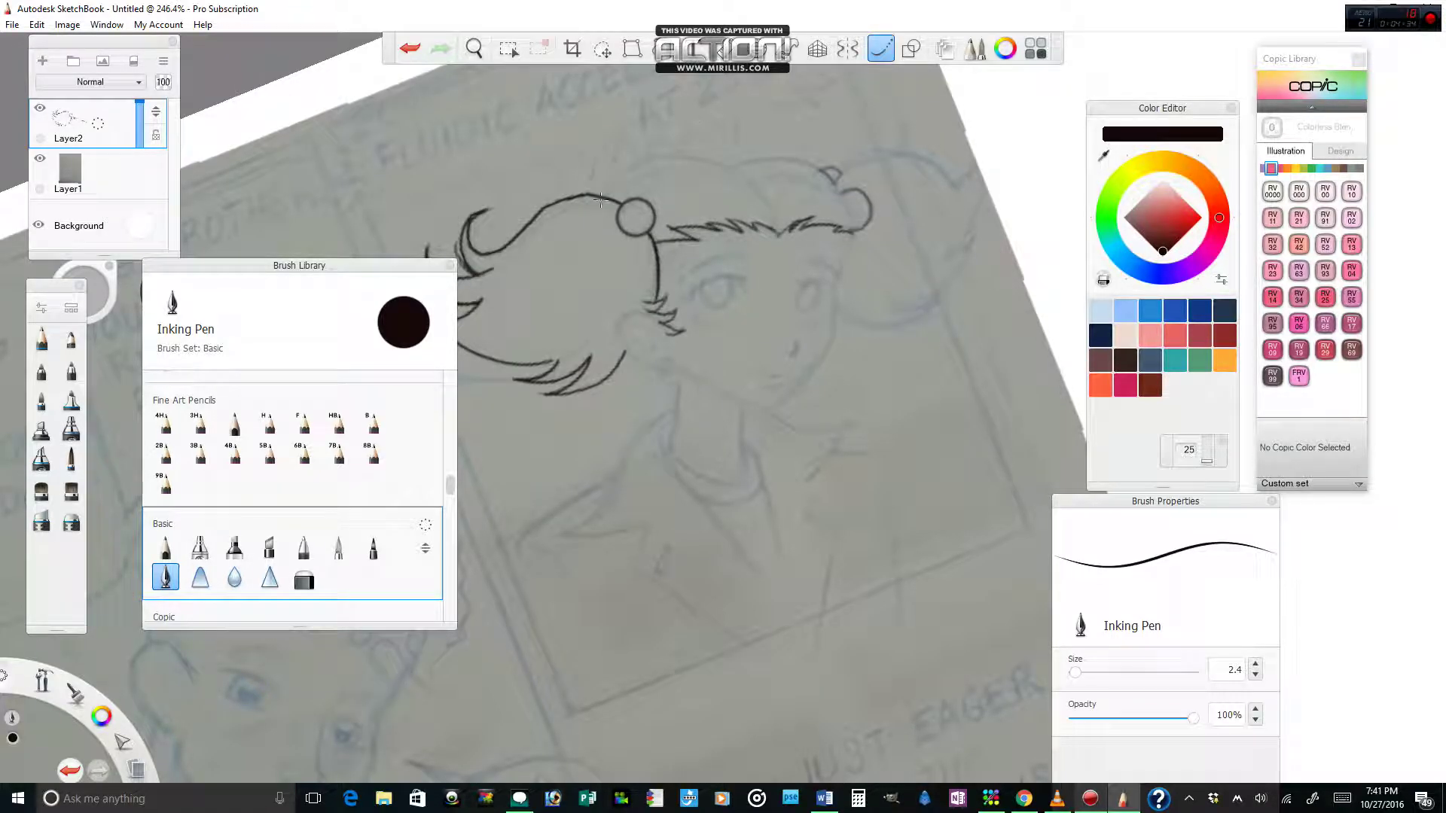
mouse_move(604, 195)
left_mouse_down()
mouse_move(638, 162)
mouse_move(696, 158)
mouse_move(793, 199)
left_mouse_up()
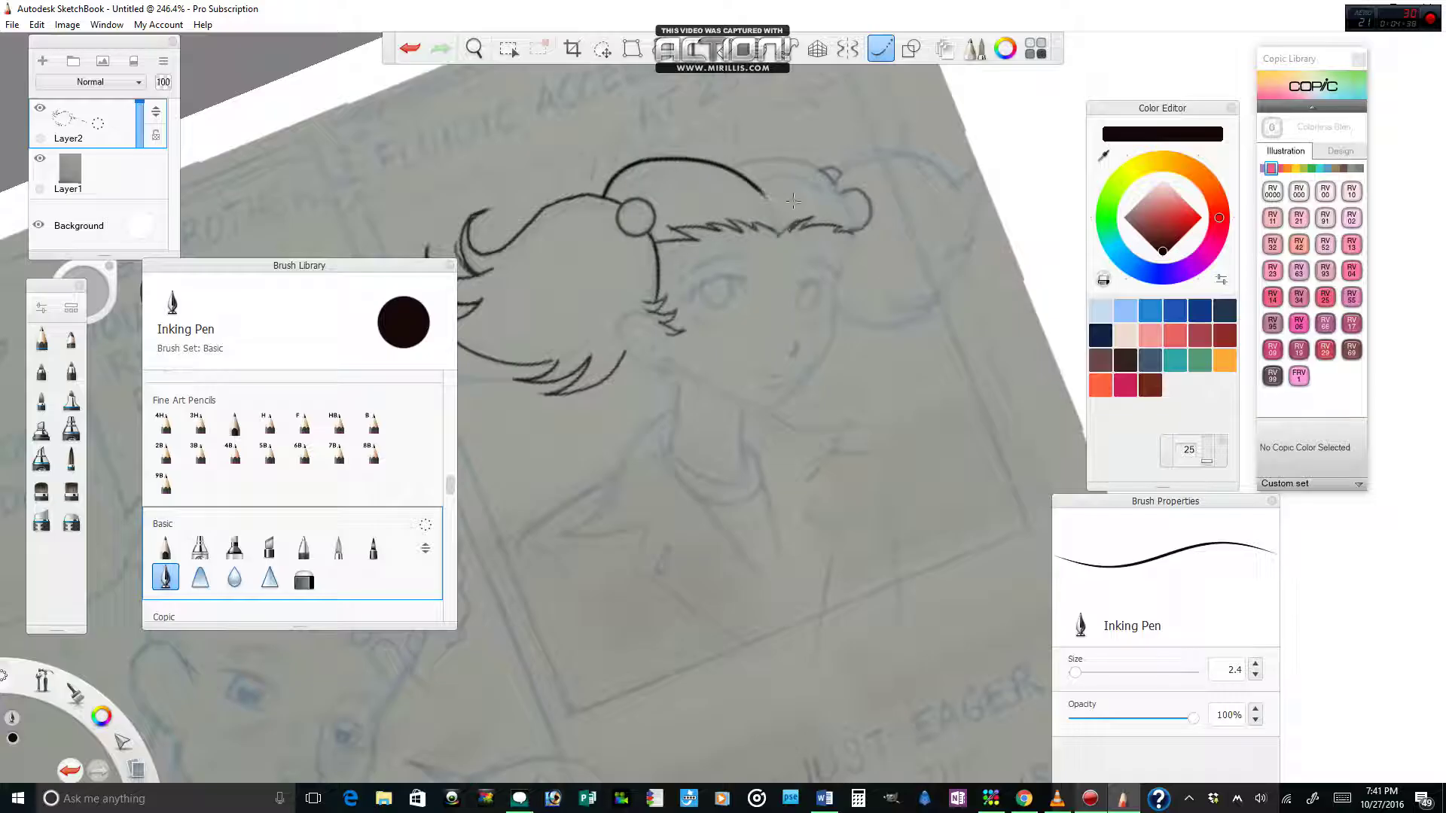
mouse_move(742, 160)
left_mouse_down()
mouse_move(821, 167)
mouse_move(851, 233)
left_mouse_up()
Ink the girl's jaw and cheek outline and the upper curve of the right pigtail
left_click_drag(717, 390, 780, 413)
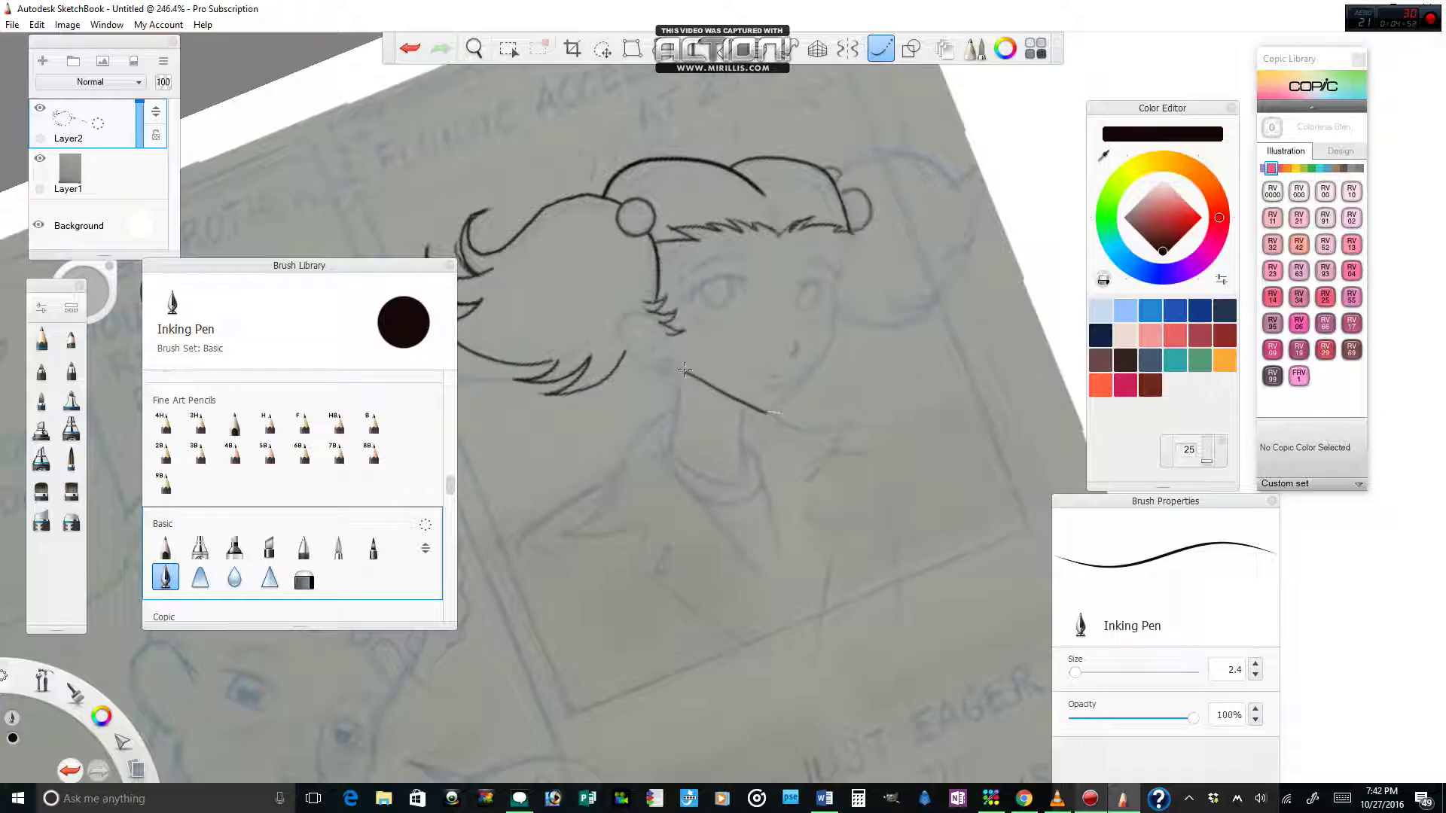
left_click_drag(813, 376, 852, 220)
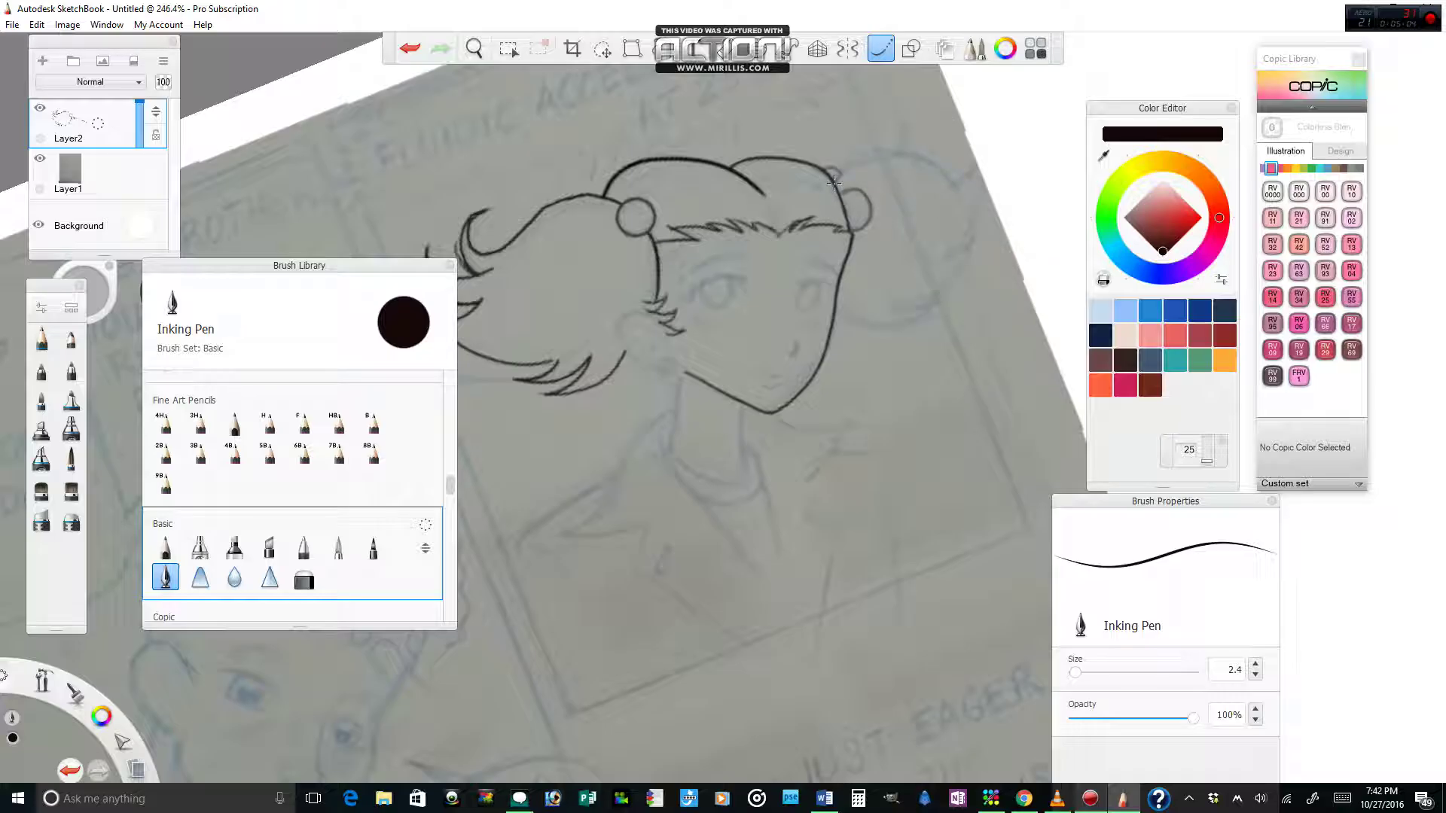
mouse_move(833, 181)
left_mouse_down()
mouse_move(861, 155)
mouse_move(911, 147)
mouse_move(966, 207)
left_mouse_up()
left_click(474, 48)
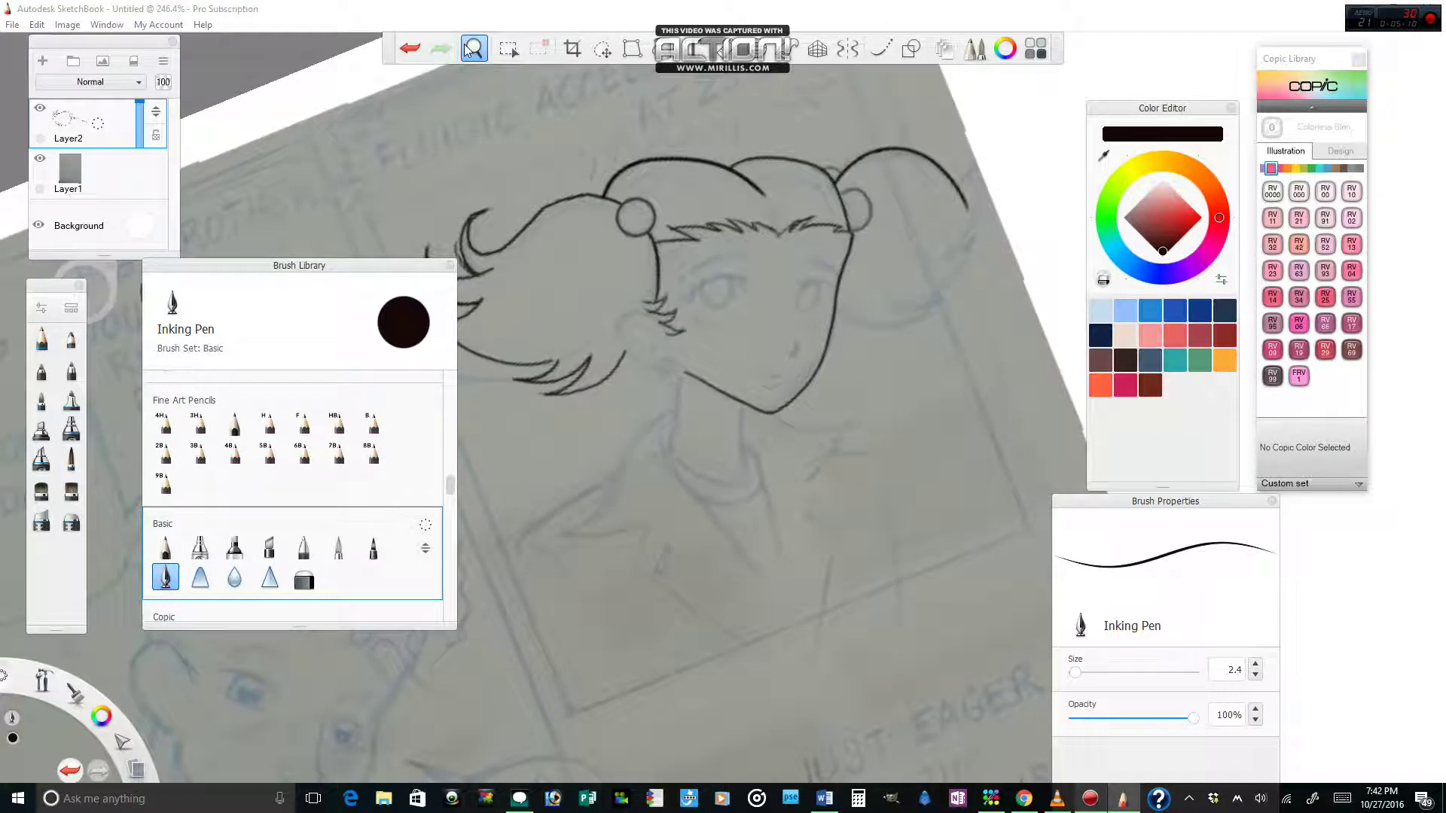
Ink the right pigtail's lower curve and its pointed, flicked-out hair tips with the Inking Pen and Steady Stroke at 25
left_click_drag(684, 318, 609, 324)
left_click(629, 255)
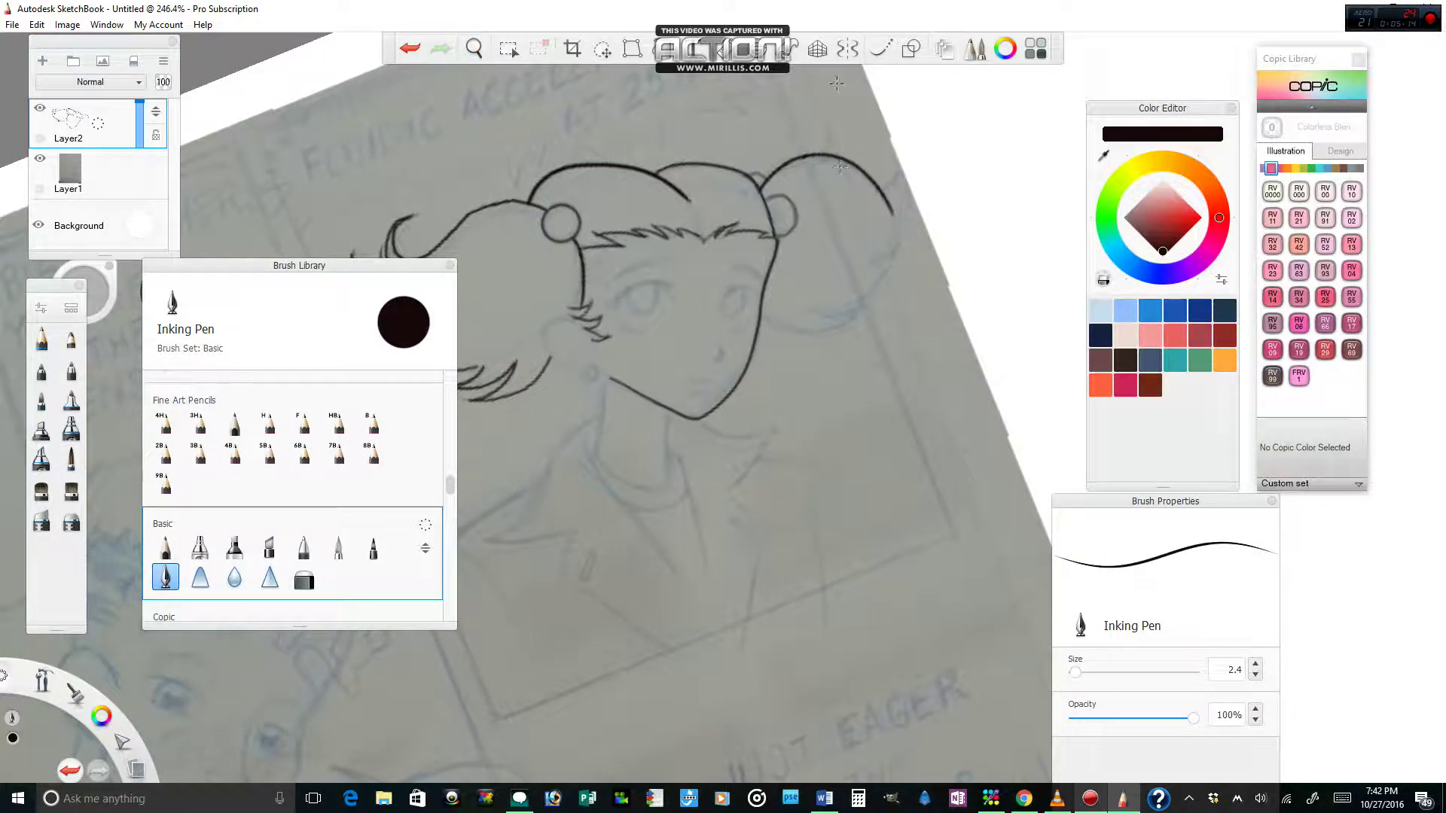
left_click(881, 48)
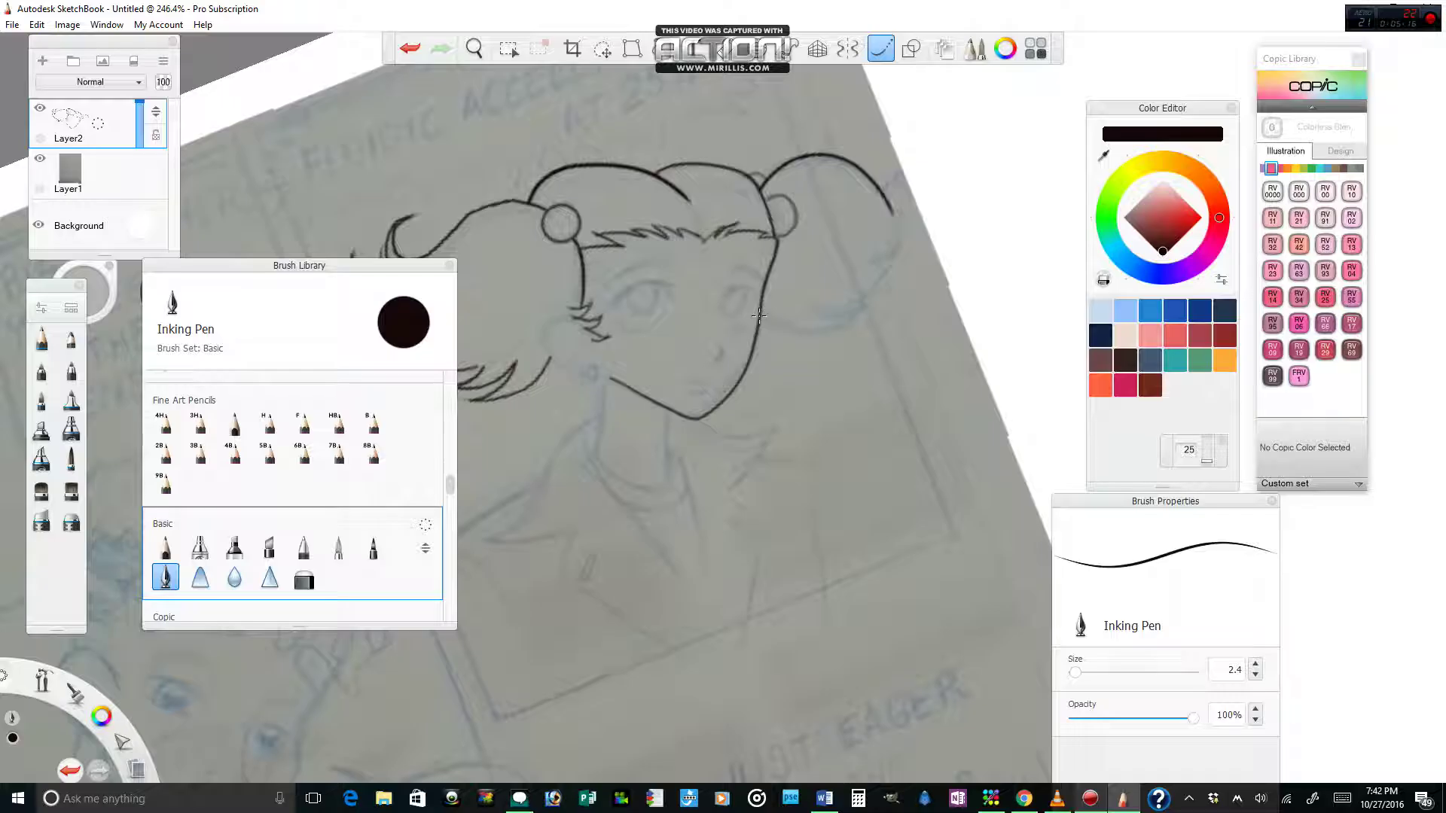
mouse_move(761, 312)
left_mouse_down()
mouse_move(829, 335)
mouse_move(866, 286)
mouse_move(829, 316)
mouse_move(811, 308)
mouse_move(872, 276)
mouse_move(843, 305)
mouse_move(812, 309)
mouse_move(906, 221)
mouse_move(868, 258)
mouse_move(915, 183)
left_mouse_up()
key("ctrl+z")
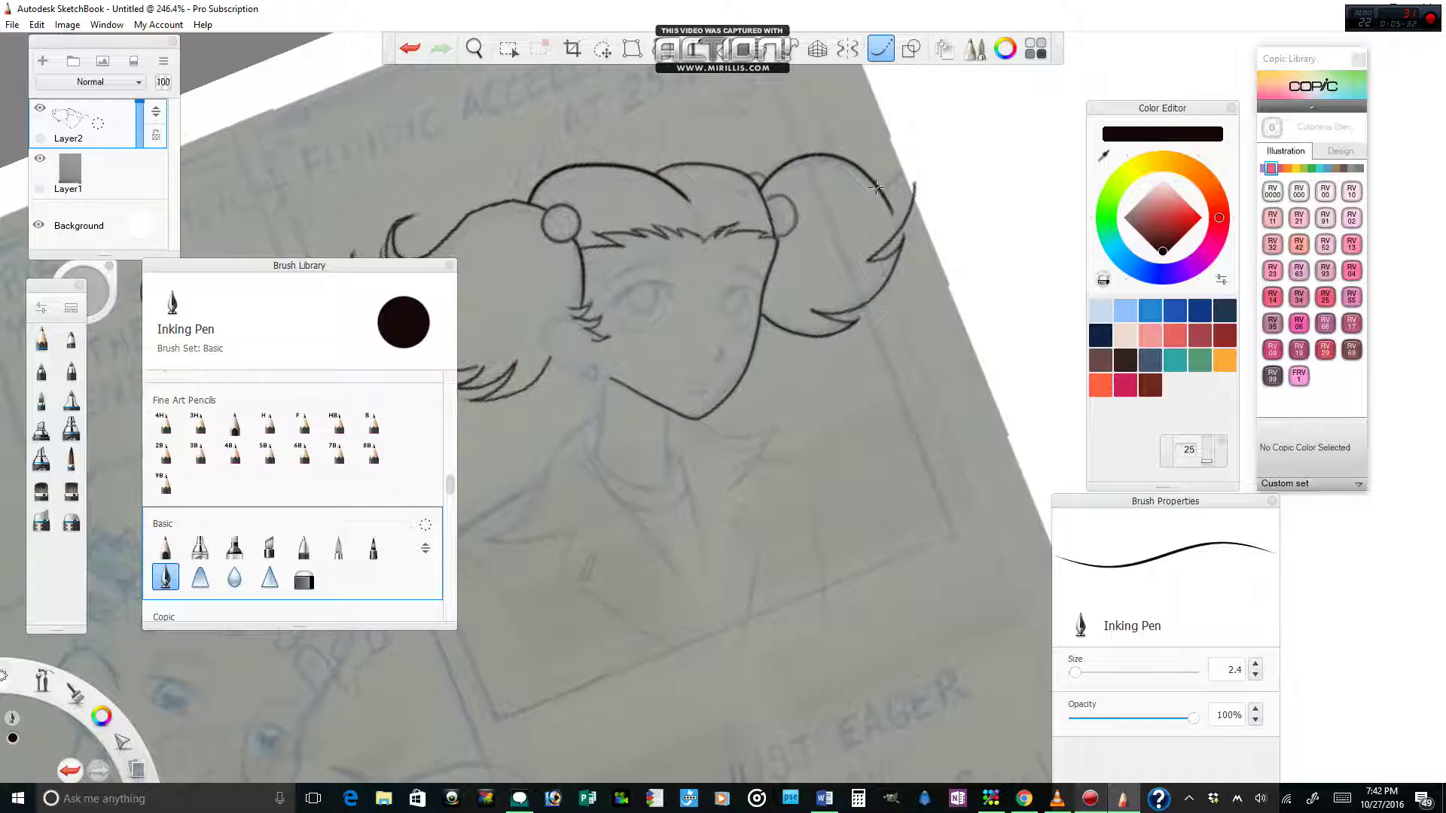
left_click_drag(876, 187, 910, 157)
mouse_move(864, 259)
left_mouse_down()
mouse_move(909, 216)
mouse_move(911, 156)
left_mouse_up()
left_click(881, 49)
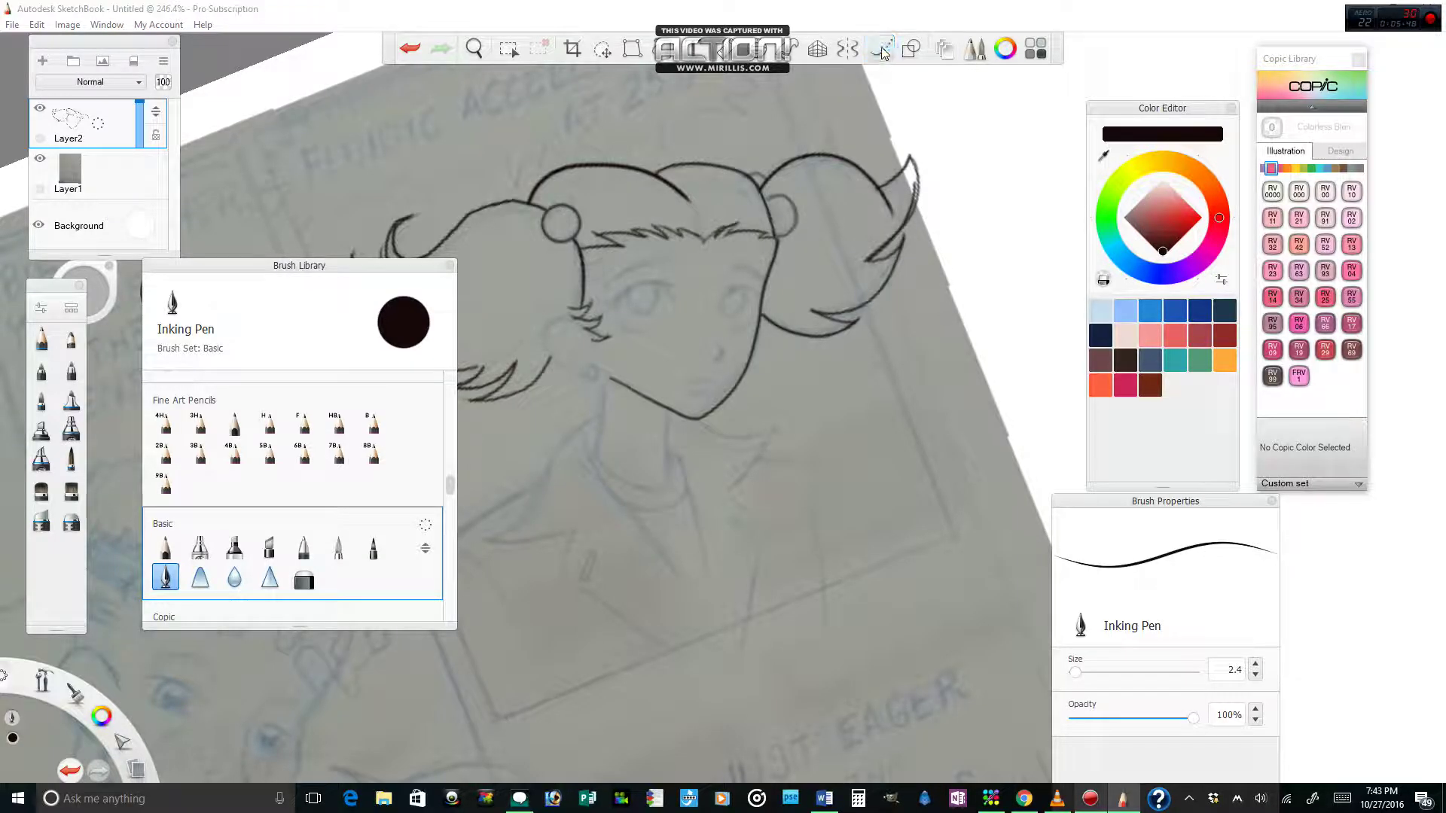
Ink the outline of the girl's ear below the hair tuft with freehand Inking Pen strokes
left_click(170, 575)
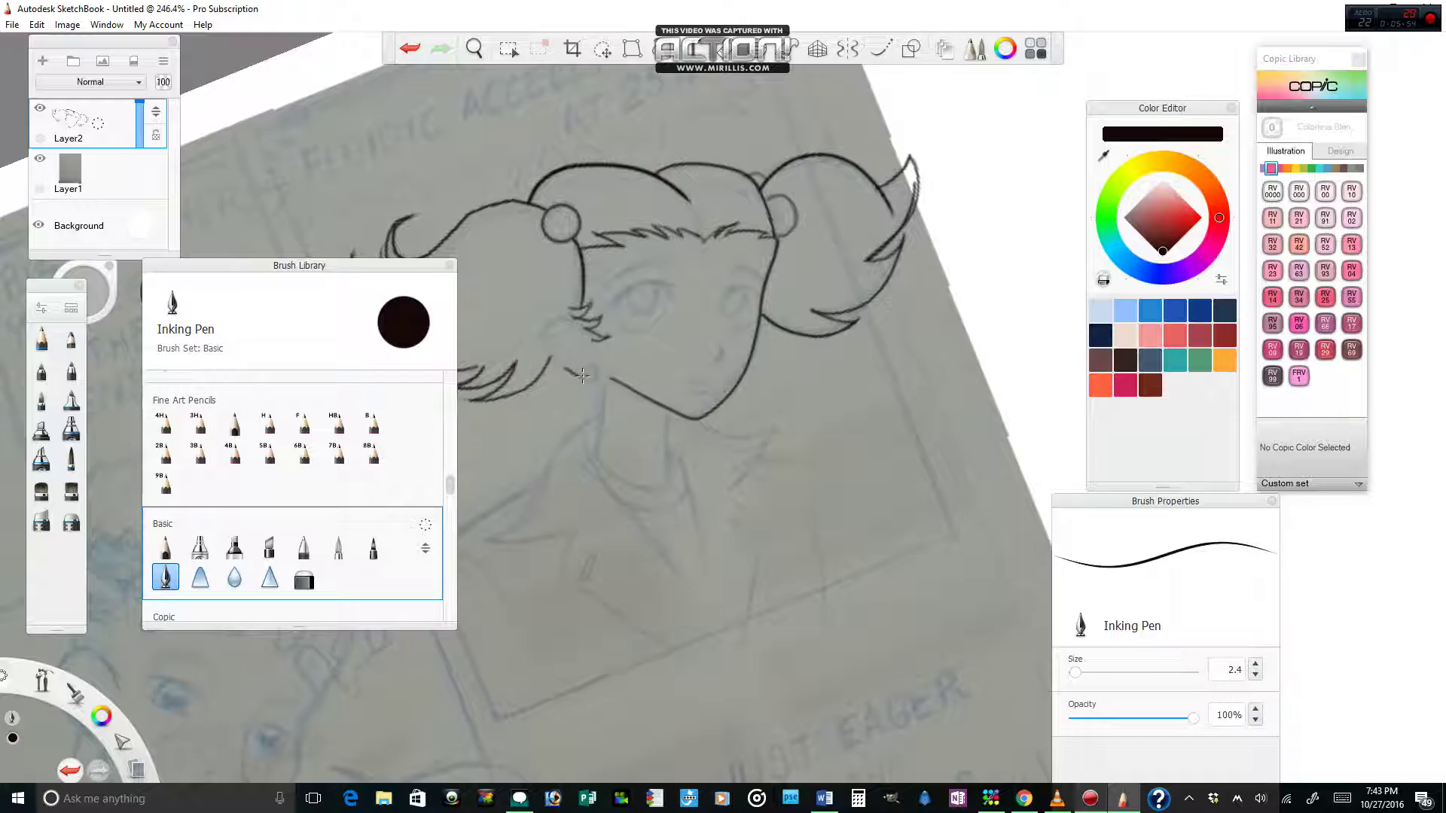
mouse_move(546, 334)
left_mouse_down()
mouse_move(559, 316)
mouse_move(585, 332)
left_mouse_up()
left_click_drag(583, 331, 597, 350)
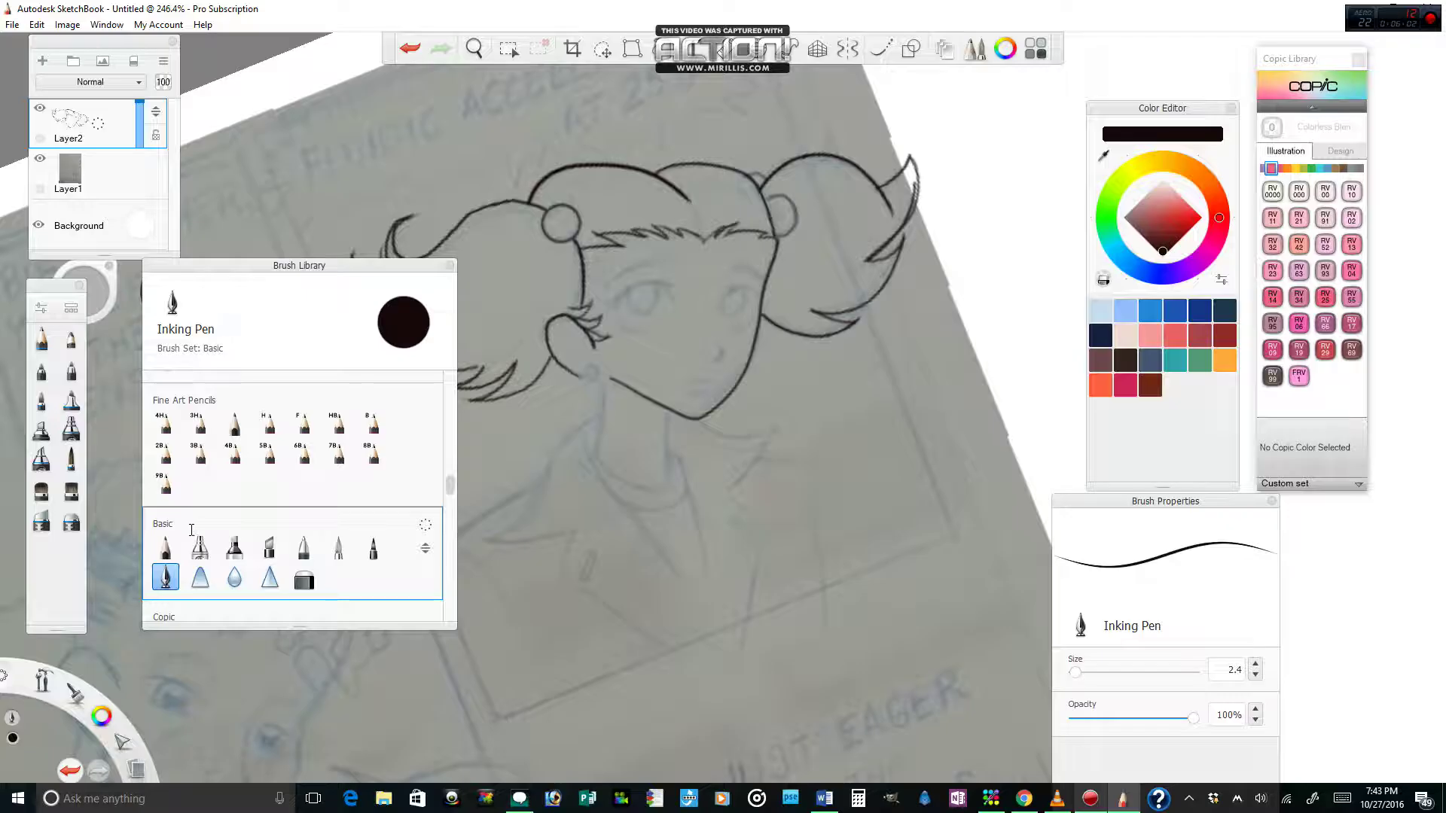
Draw a small round earring at the bottom of the ear with the 0.6 Ballpoint Pen and the ellipse tool
left_click(304, 548)
left_click(911, 48)
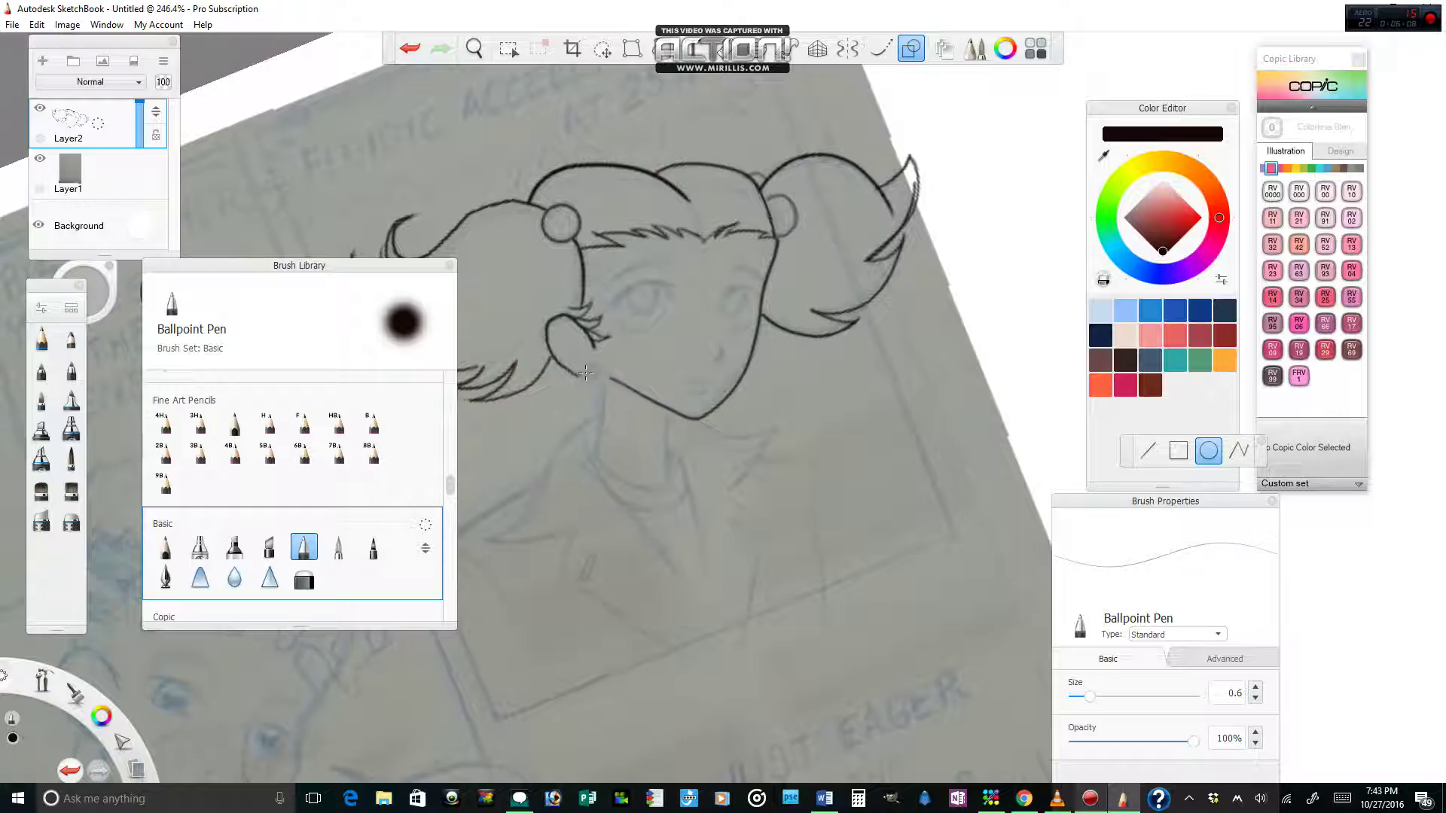
left_click_drag(577, 362, 597, 380)
left_click(410, 48)
left_click_drag(579, 369, 598, 388)
Ink both sides of the girl's neck freehand with the Inking Pen at size 2.4
left_click(167, 577)
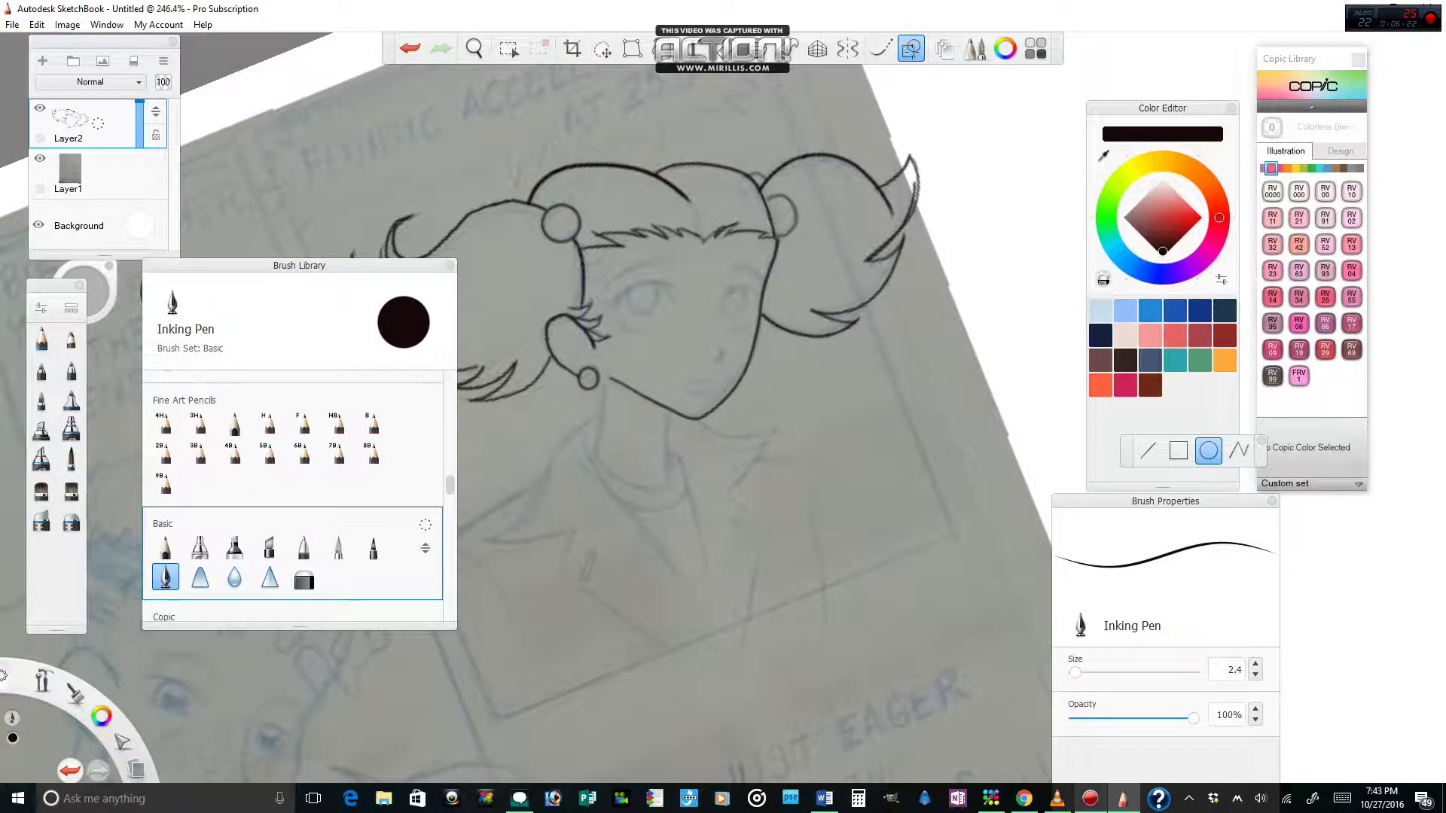
left_click(909, 53)
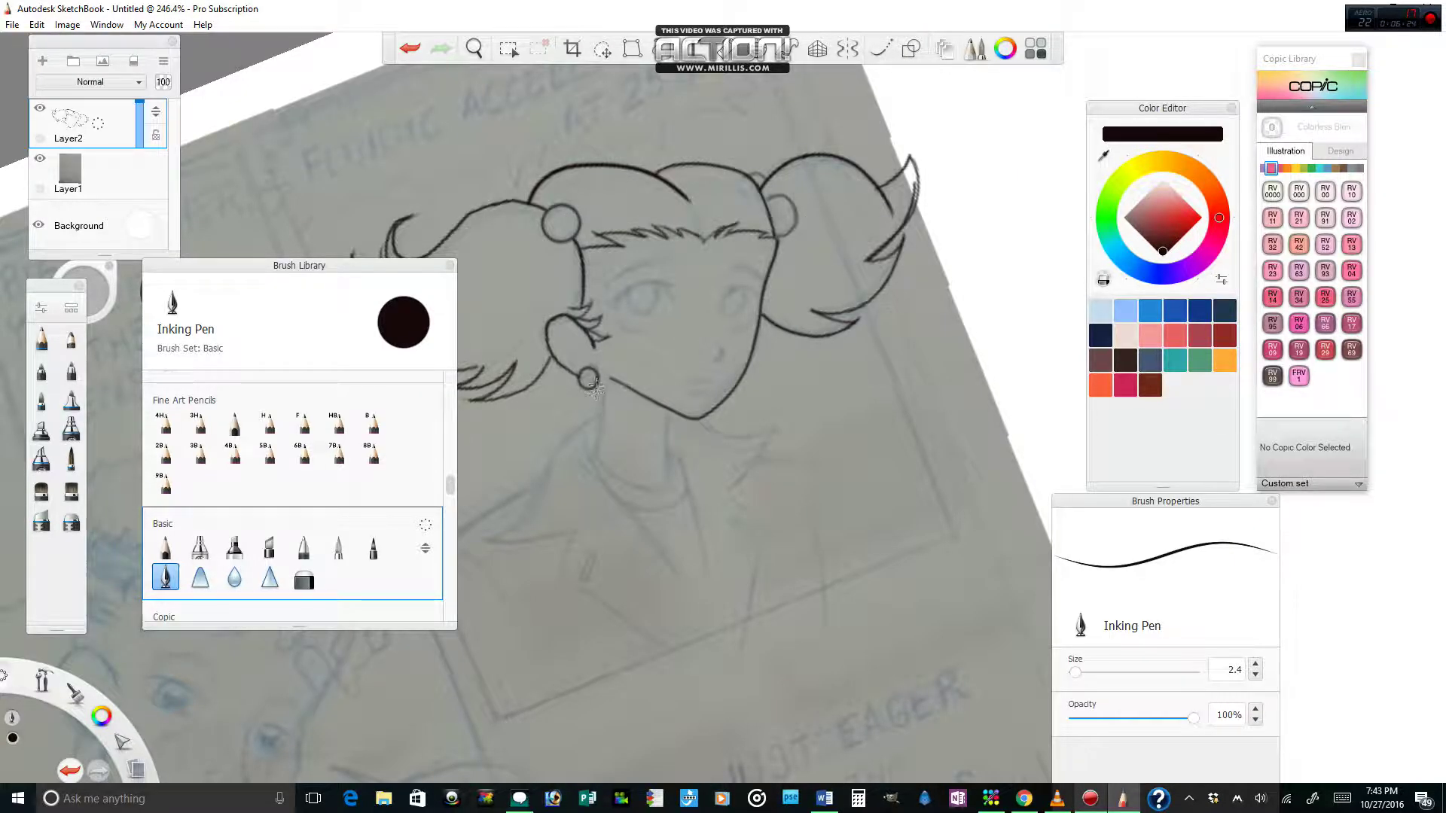
left_click_drag(595, 378, 597, 456)
left_click_drag(665, 408, 671, 465)
Ink the jacket's left collar and lapel, including the pointed tip, the notch and both long edges down to the panel border
mouse_move(587, 419)
left_mouse_down()
mouse_move(537, 495)
mouse_move(492, 541)
mouse_move(507, 542)
mouse_move(490, 540)
mouse_move(574, 518)
left_mouse_up()
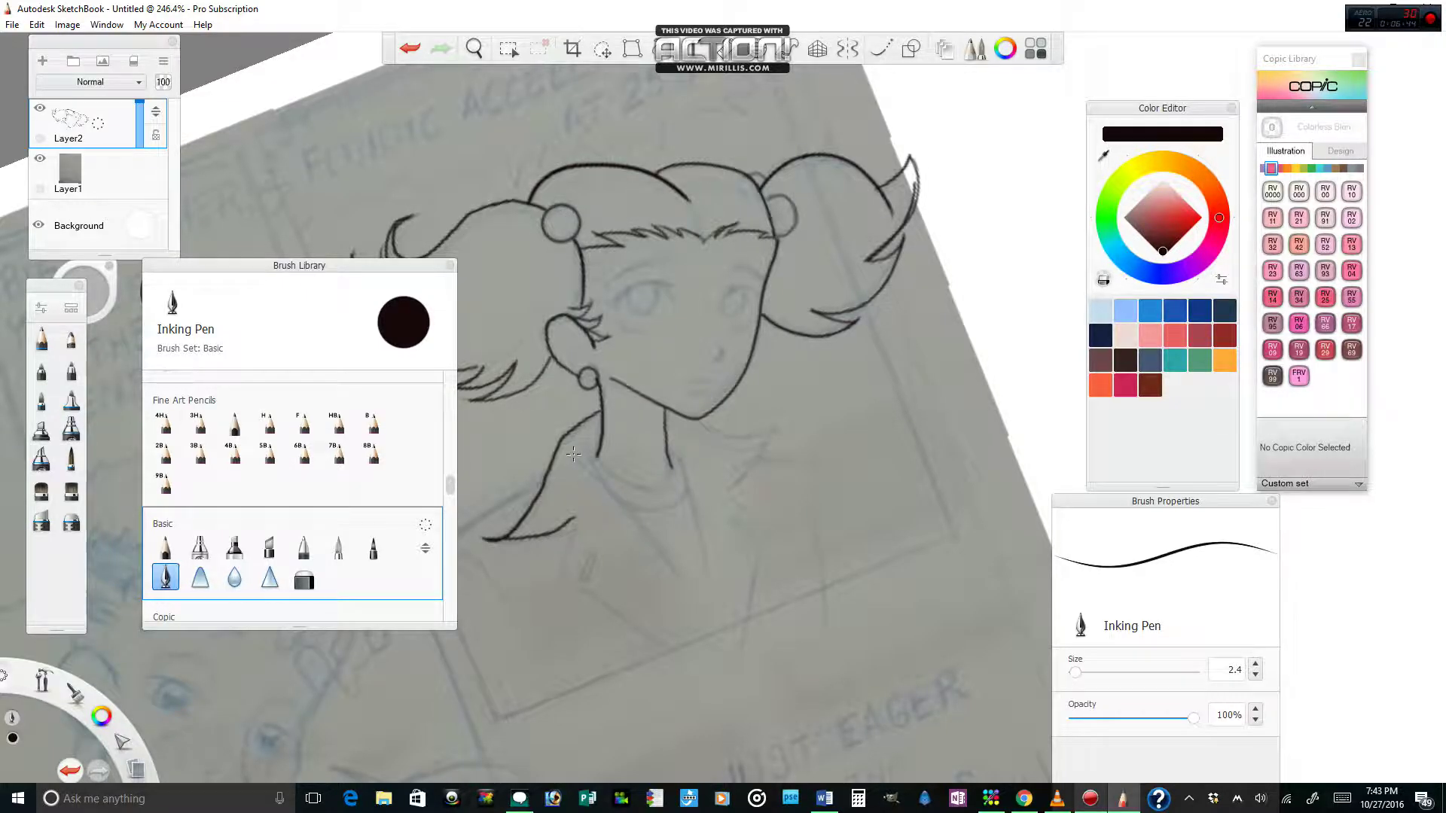
left_click(412, 51)
left_click_drag(491, 539, 580, 523)
left_click(410, 48)
left_click_drag(486, 541, 576, 531)
left_click_drag(560, 579, 577, 536)
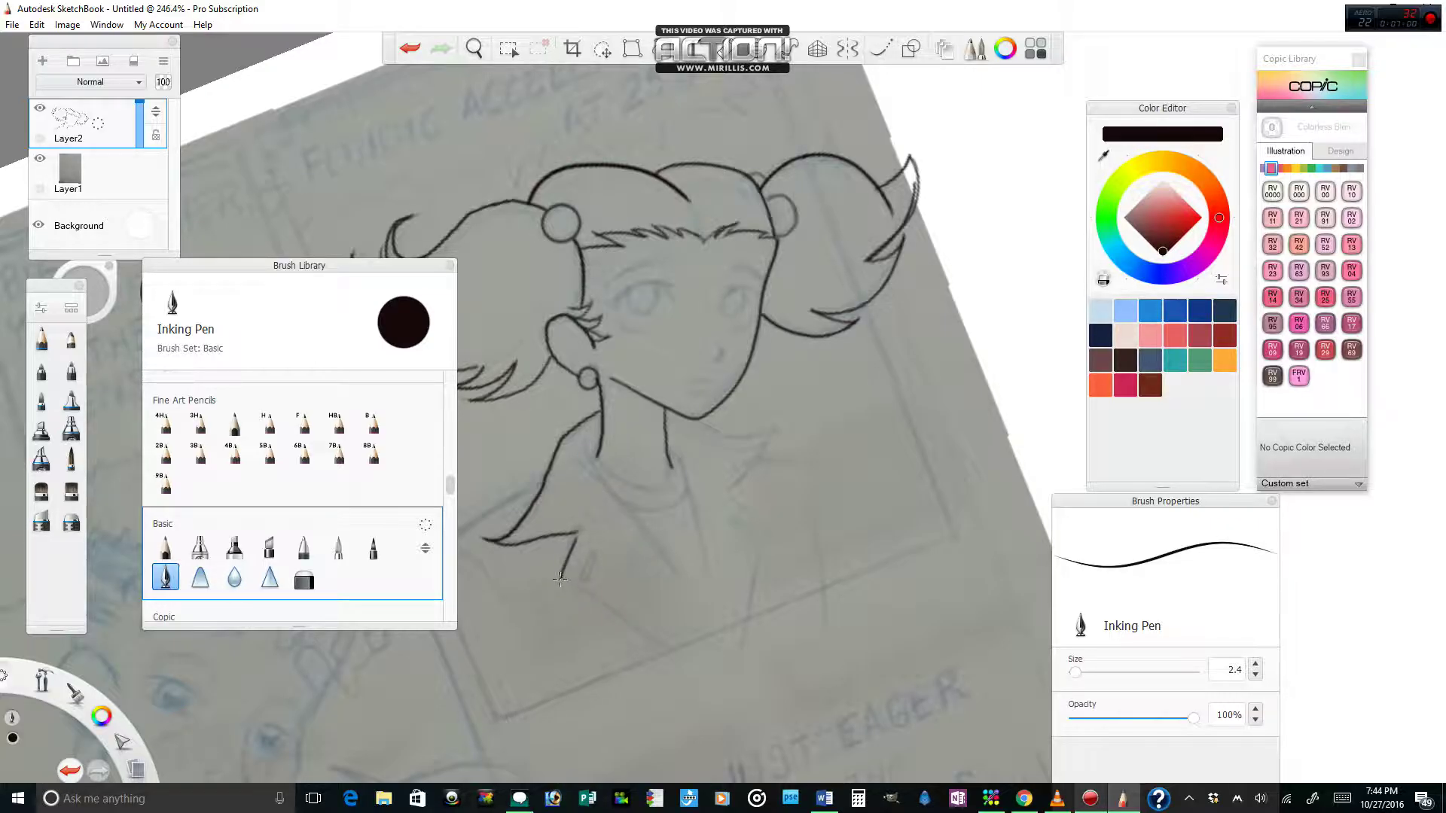
left_click_drag(560, 579, 663, 651)
left_click_drag(710, 634, 577, 440)
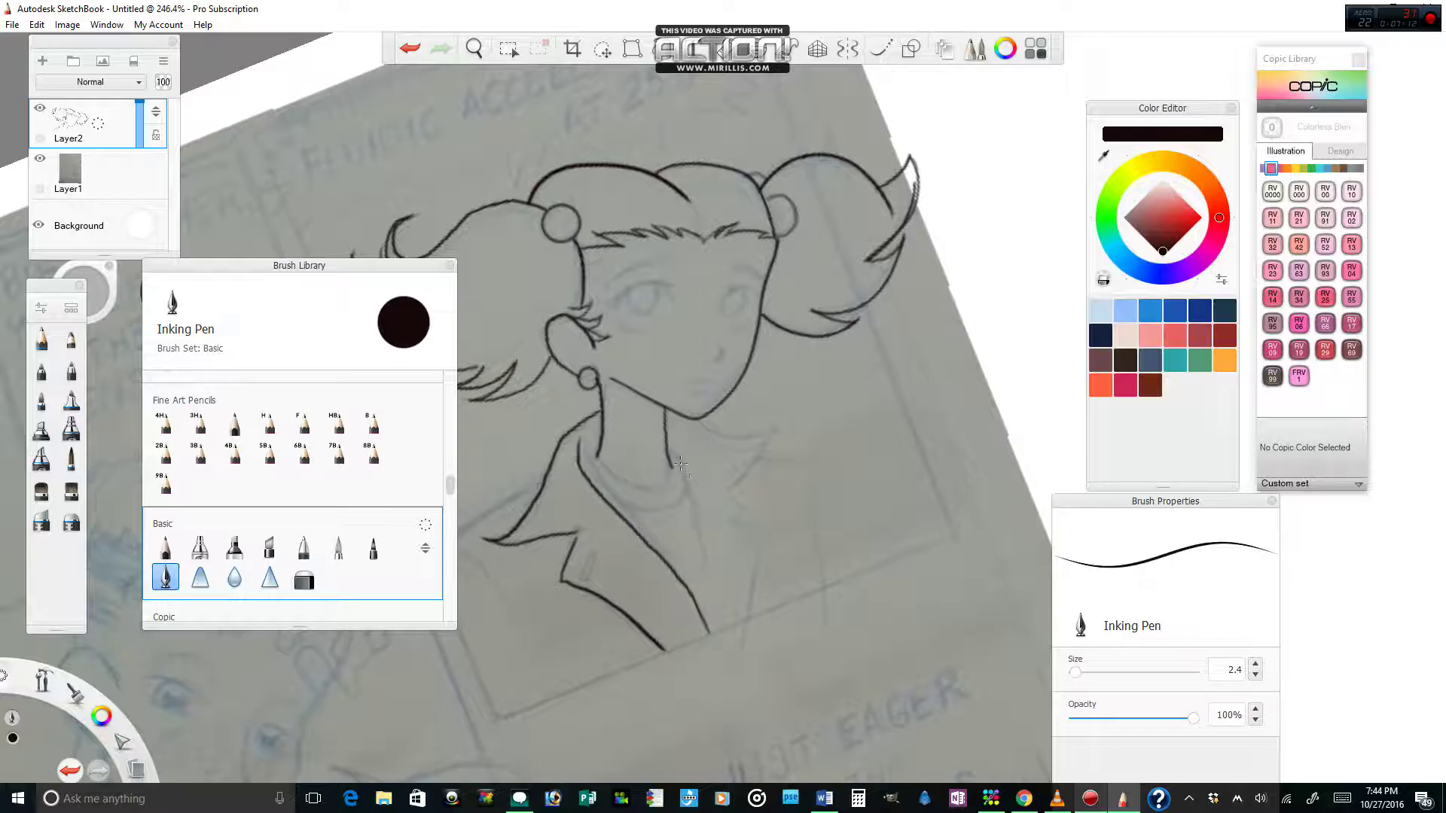
Ink the jacket's right collar and lapel with its inner edge, notch, front edge and upturned tip
mouse_move(667, 443)
left_mouse_down()
mouse_move(694, 480)
mouse_move(708, 571)
left_mouse_up()
left_click_drag(724, 494, 775, 536)
left_click_drag(744, 624, 768, 529)
mouse_move(723, 493)
left_mouse_down()
mouse_move(758, 430)
mouse_move(718, 429)
mouse_move(747, 436)
mouse_move(774, 416)
left_mouse_up()
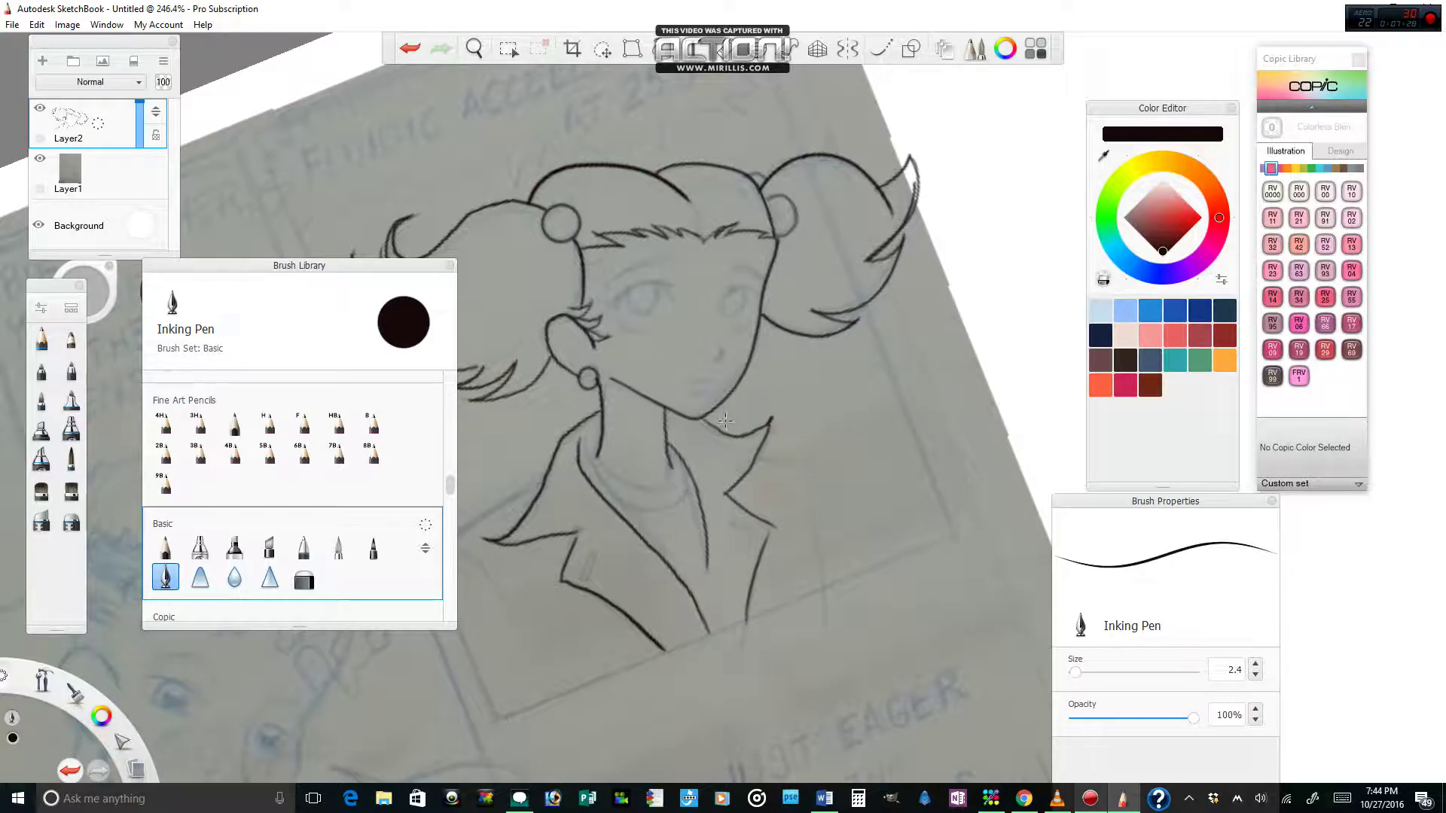
Ink both shoulder and sleeve outlines plus the left armhole line, using Steady Stroke at 25
left_click(883, 49)
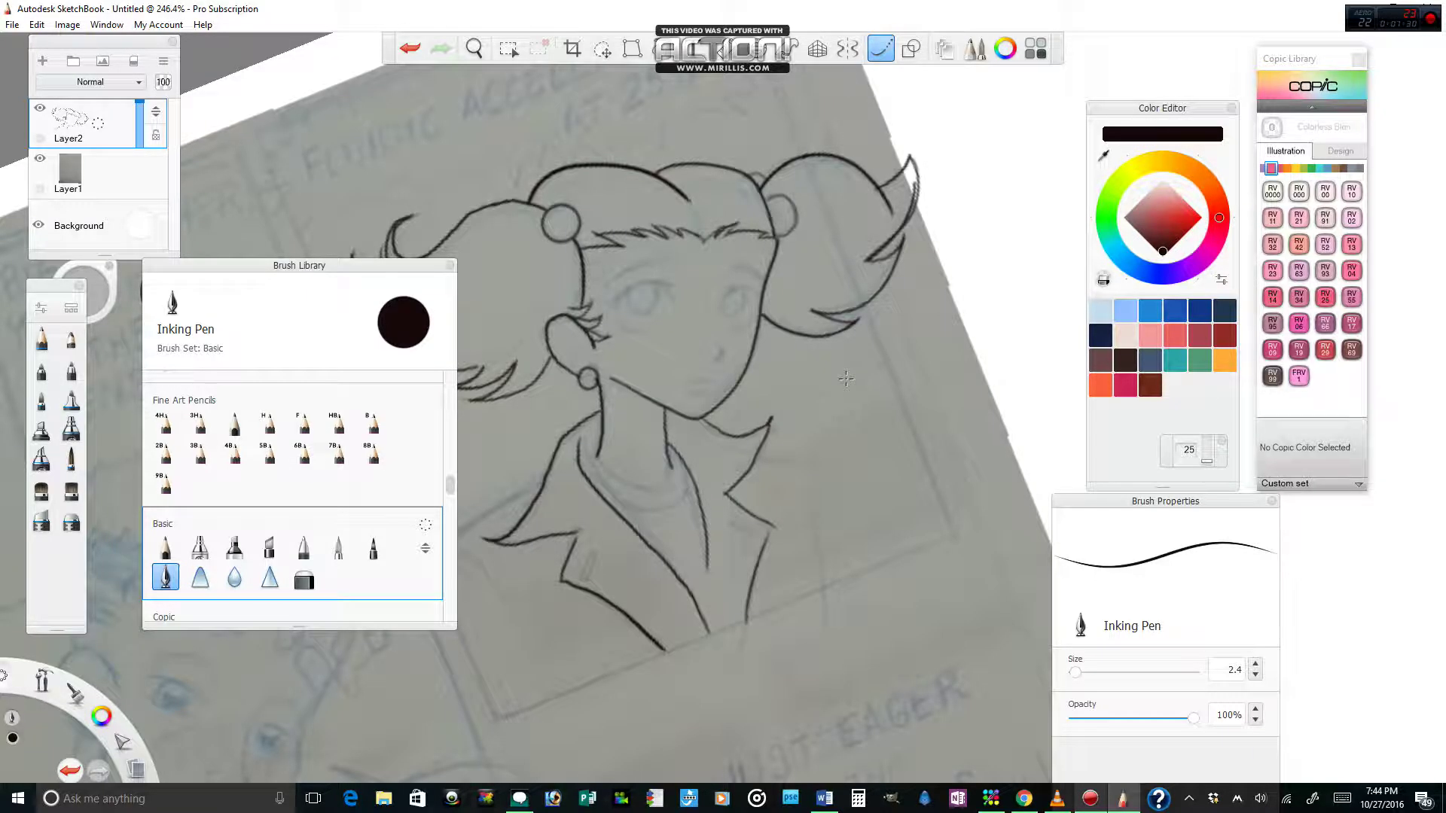
left_click_drag(756, 456, 804, 456)
left_click_drag(817, 520, 828, 585)
left_click_drag(361, 269, 264, 295)
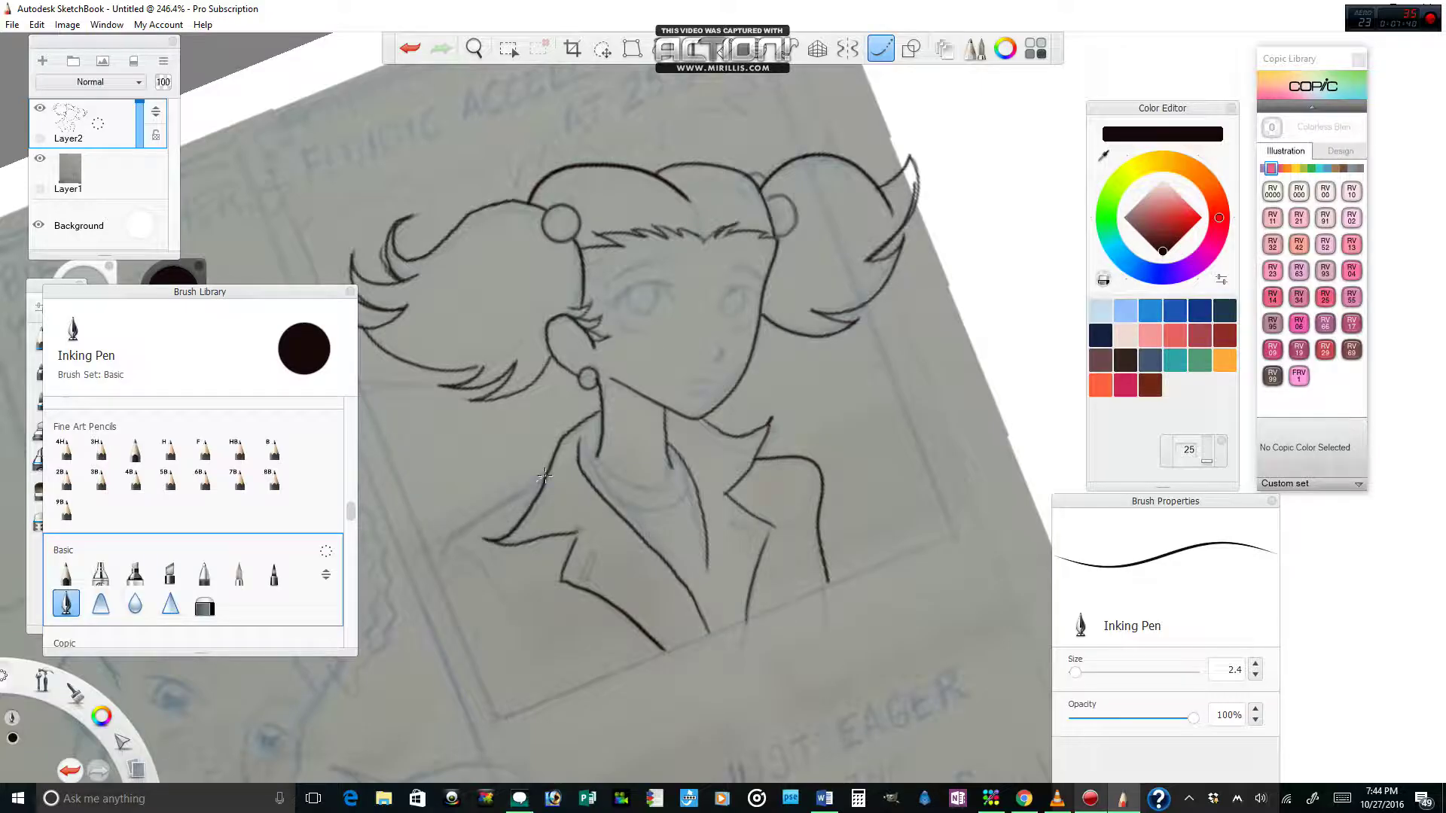
mouse_move(544, 476)
left_mouse_down()
mouse_move(469, 521)
mouse_move(449, 553)
mouse_move(451, 609)
left_mouse_up()
mouse_move(458, 553)
left_mouse_down()
mouse_move(526, 688)
mouse_move(531, 632)
left_mouse_up()
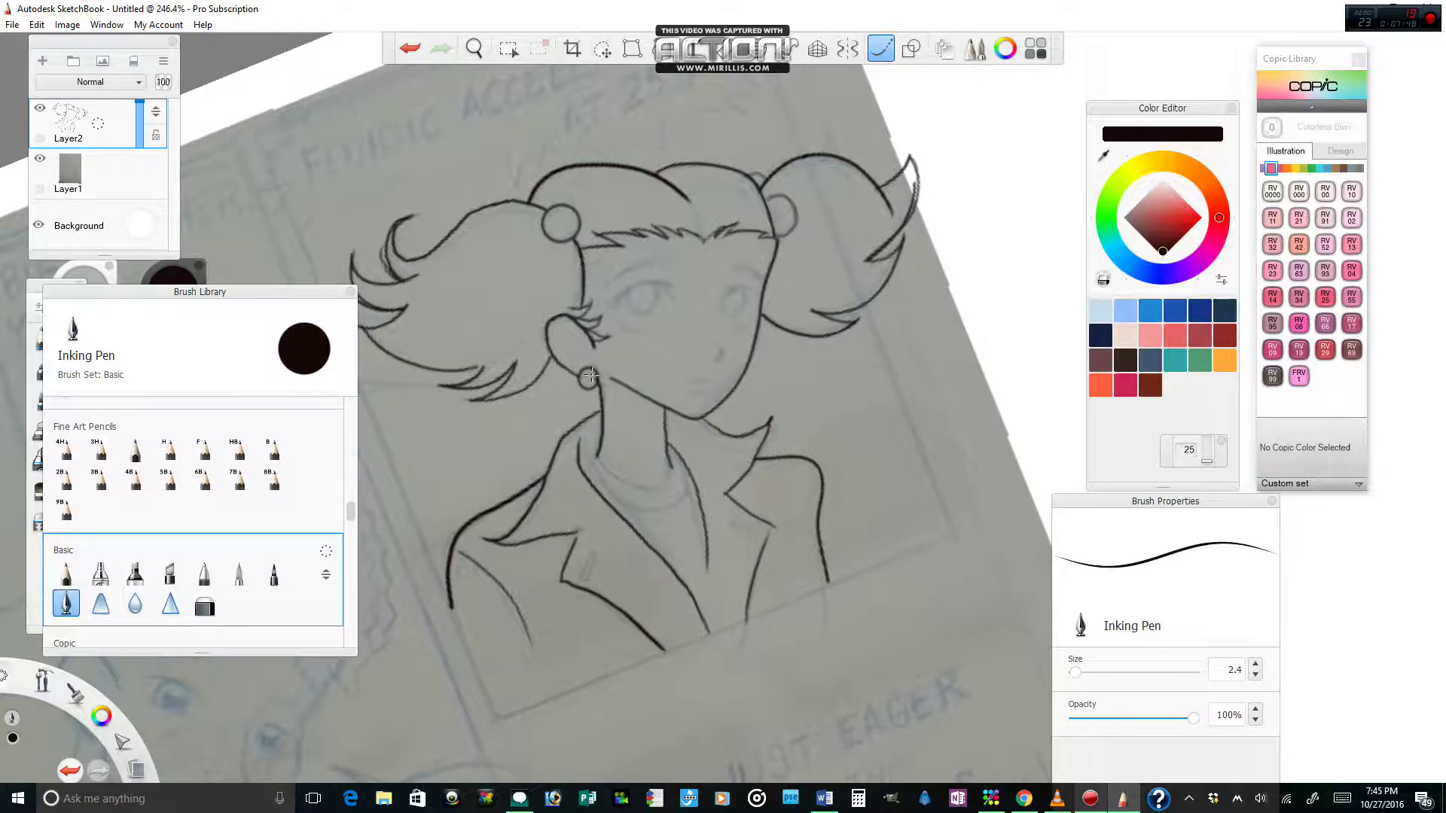
Ink the shirt's double curved neckline around the base of the neck and touch up its join with the left collar
left_click(473, 50)
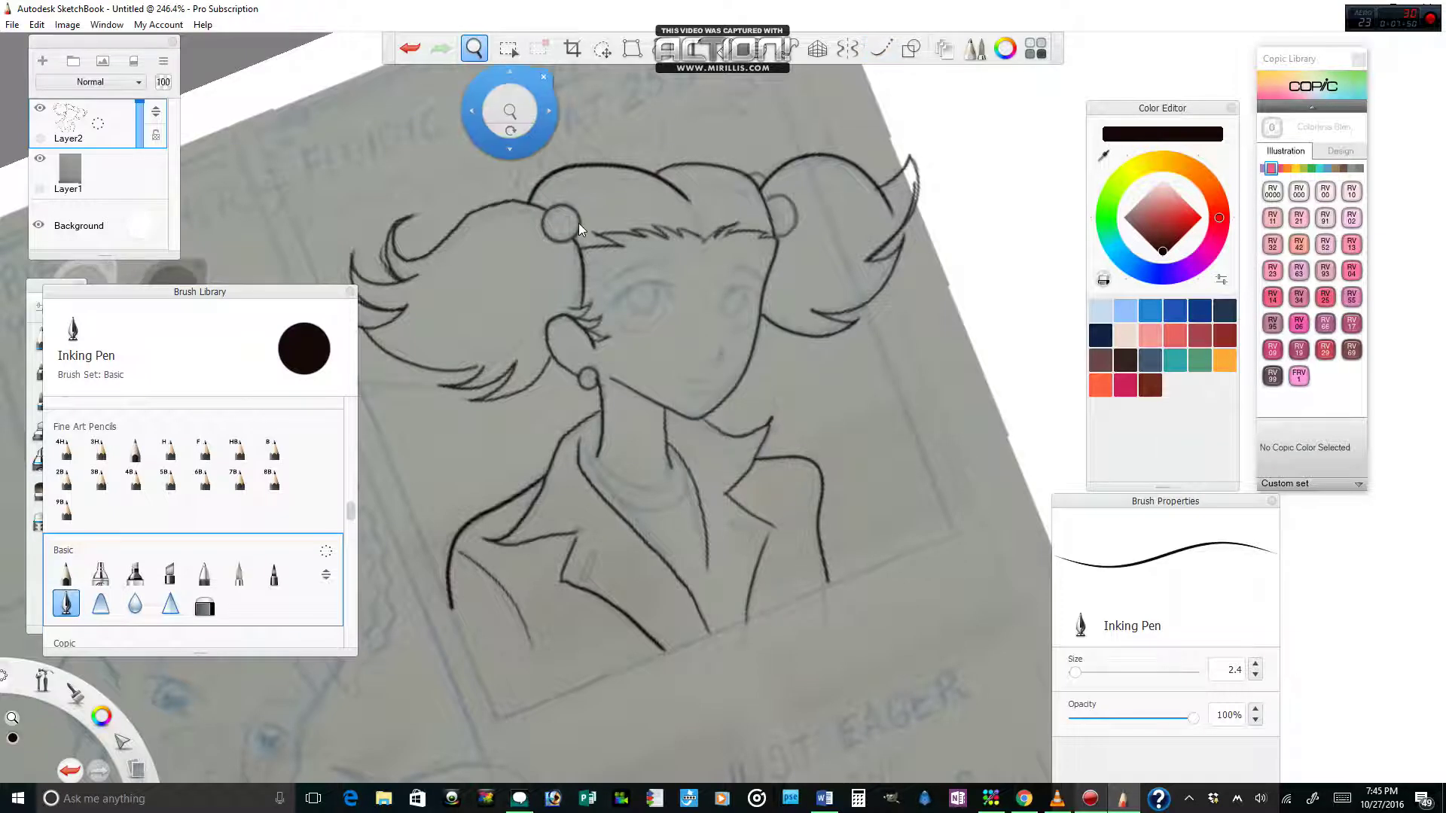
scroll(639, 452, "up", 5)
scroll(641, 456, "down", 1)
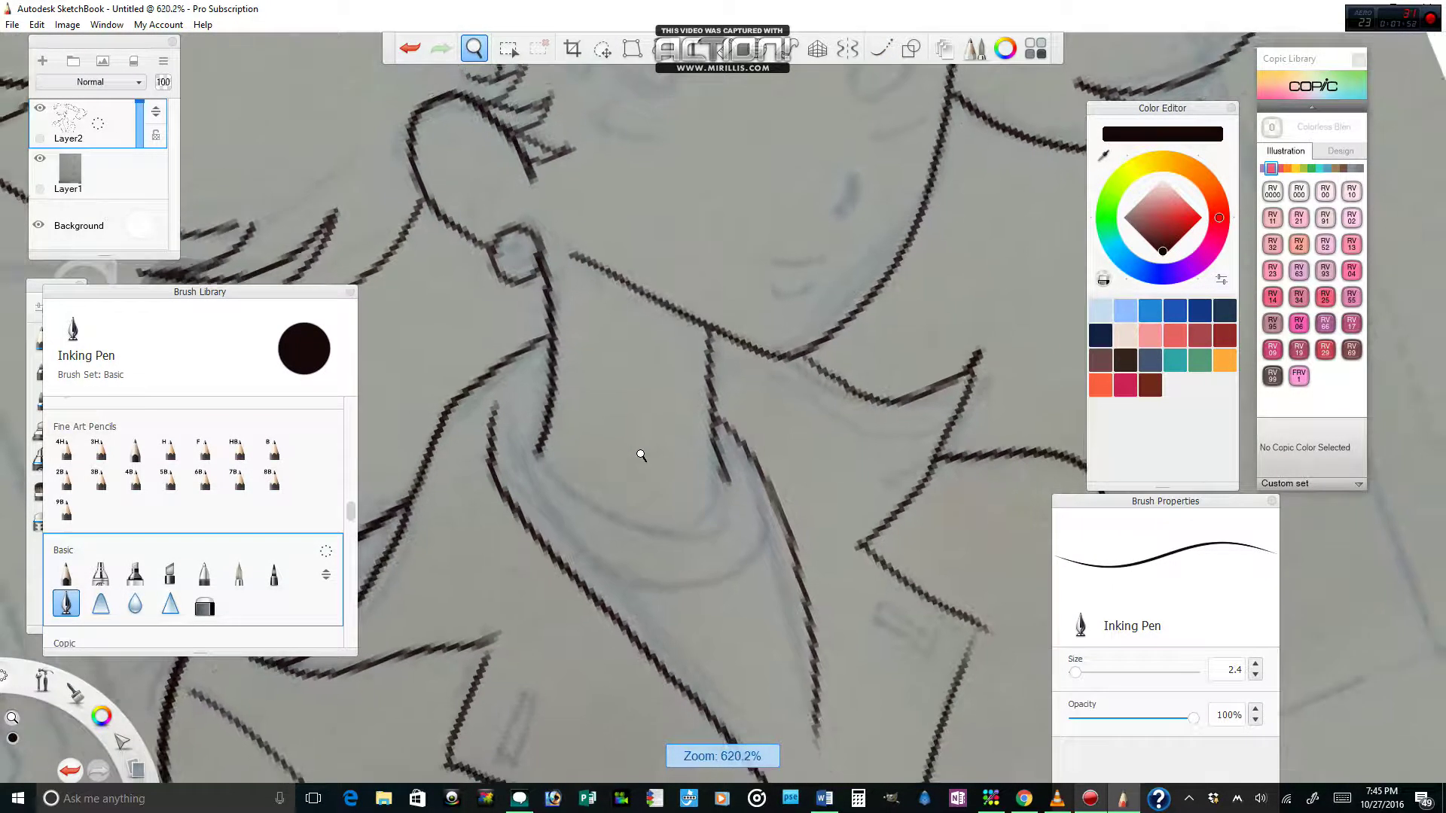
left_click(698, 288)
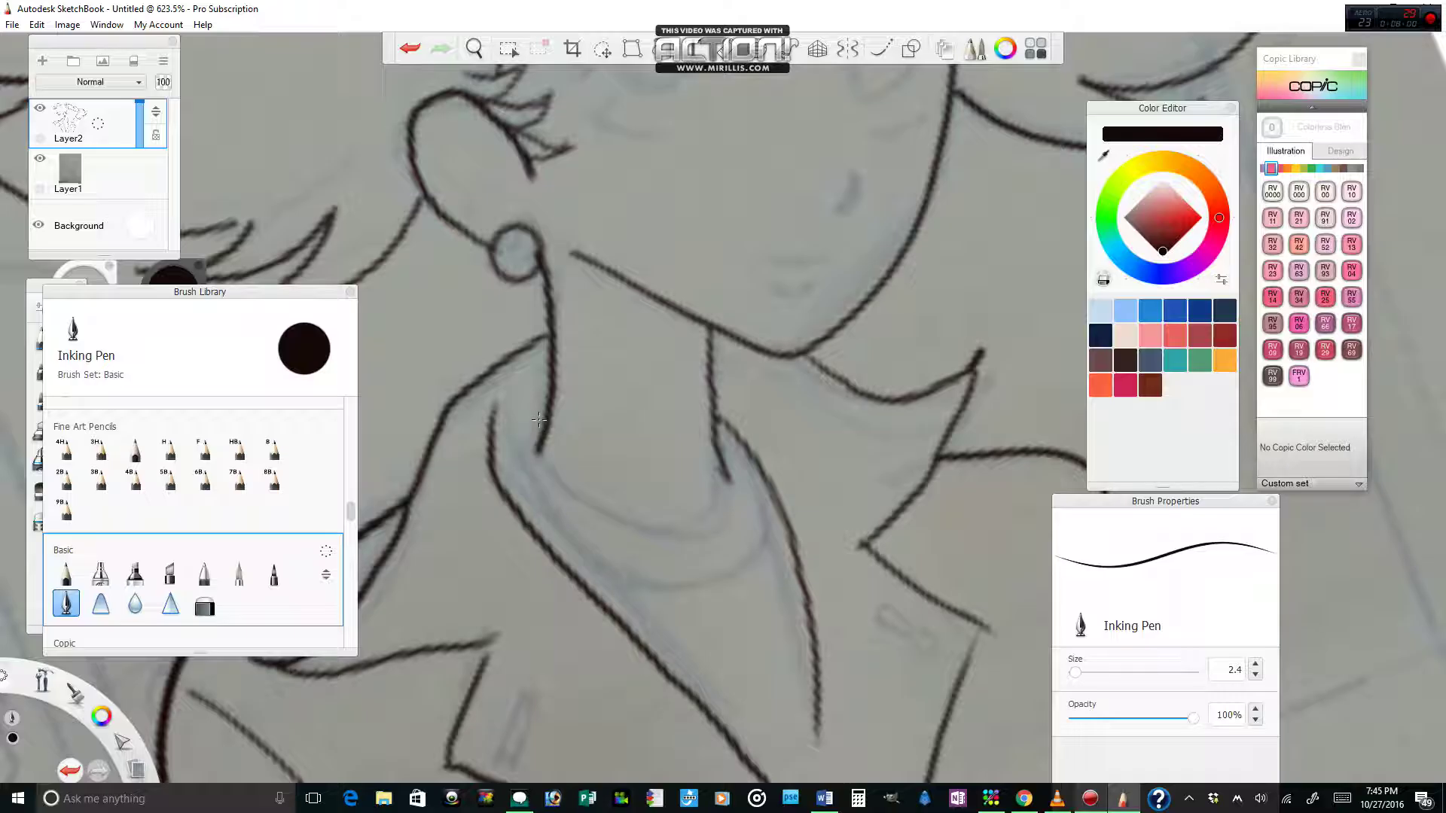
mouse_move(539, 454)
left_mouse_down()
mouse_move(538, 427)
mouse_move(533, 455)
mouse_move(576, 497)
mouse_move(686, 544)
mouse_move(734, 508)
mouse_move(739, 479)
mouse_move(712, 430)
left_mouse_up()
mouse_move(547, 399)
left_mouse_down()
mouse_move(506, 464)
mouse_move(528, 506)
mouse_move(607, 575)
mouse_move(656, 586)
mouse_move(729, 571)
mouse_move(755, 536)
mouse_move(750, 461)
mouse_move(717, 411)
left_mouse_up()
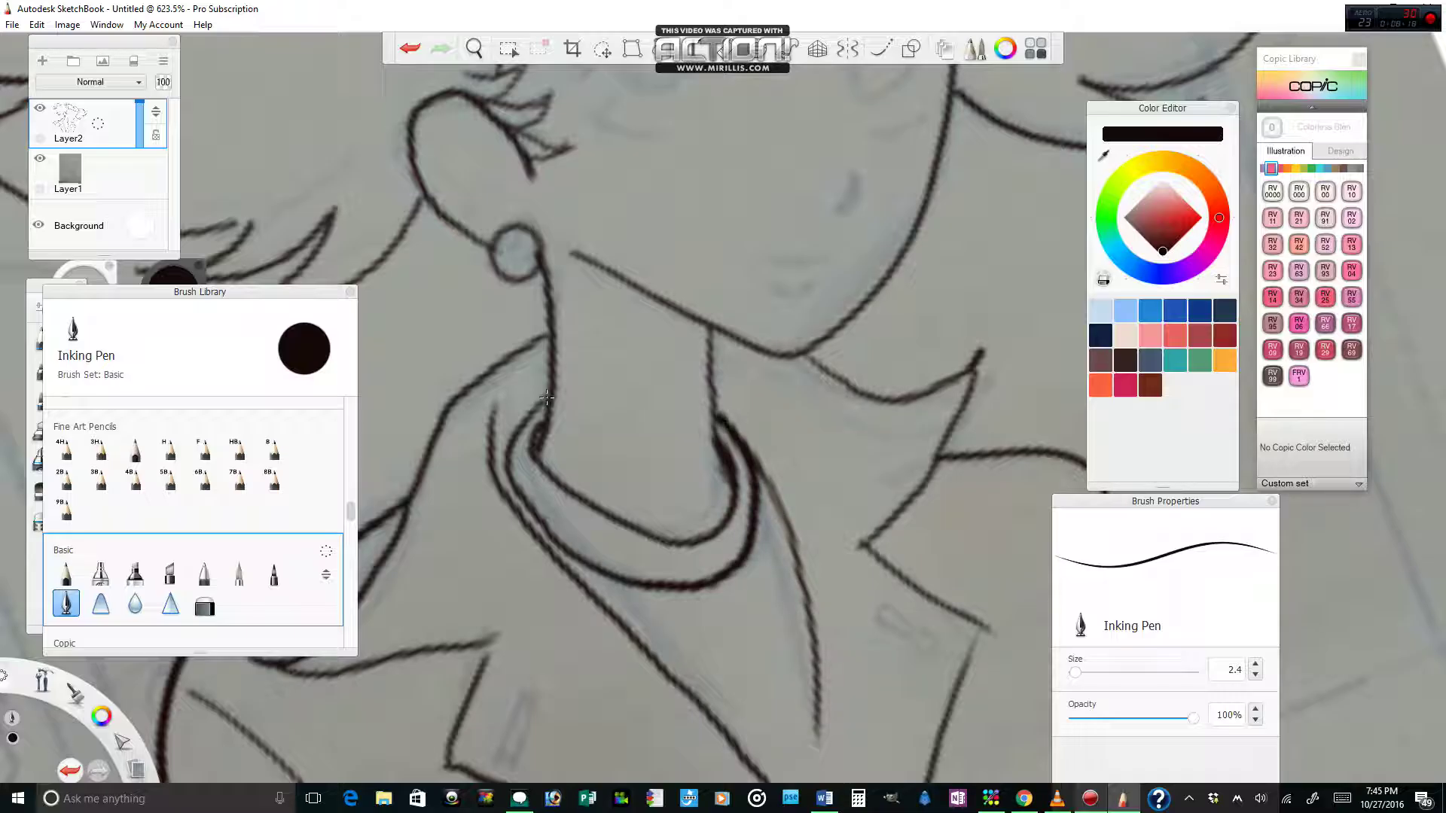
mouse_move(486, 428)
left_mouse_down()
mouse_move(497, 461)
mouse_move(506, 449)
left_mouse_up()
Erase the left collar's lower edge, the right collar's overshooting tip and the right lapel's top edge with Hard Eraser Tapered at size 3.0
left_click_drag(172, 298, 269, 289)
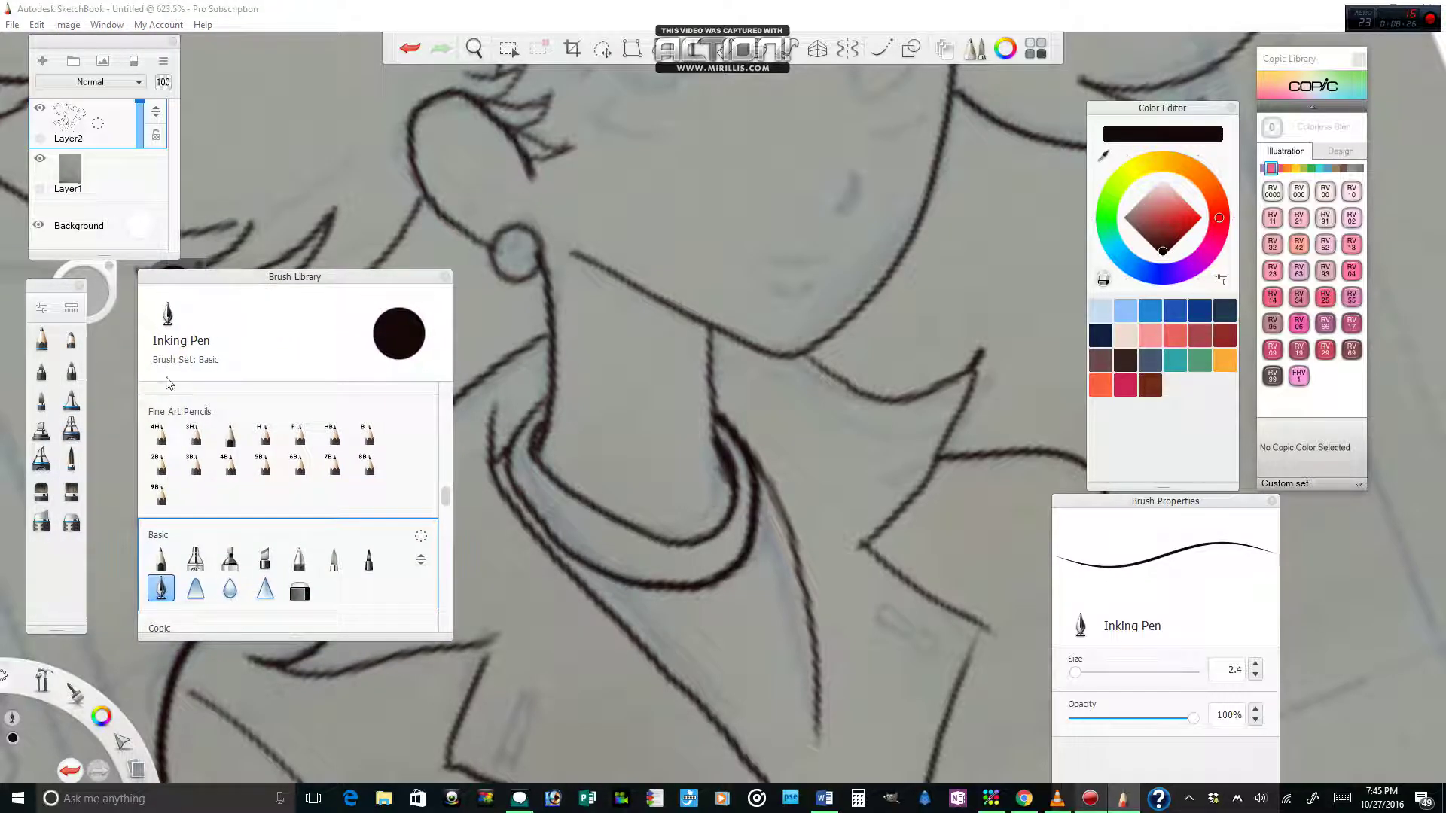
left_click(40, 520)
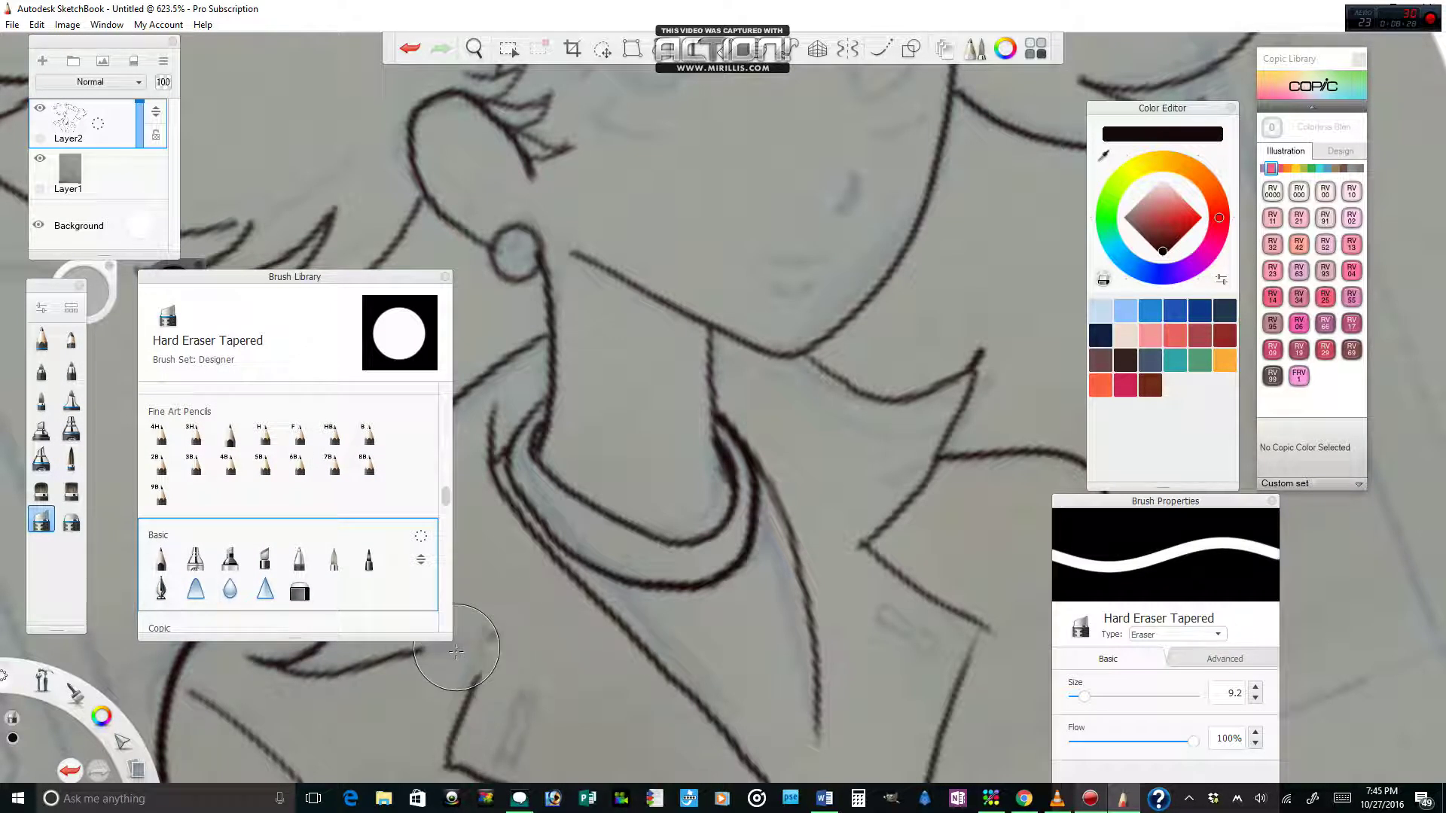
left_click_drag(1085, 703, 1081, 702)
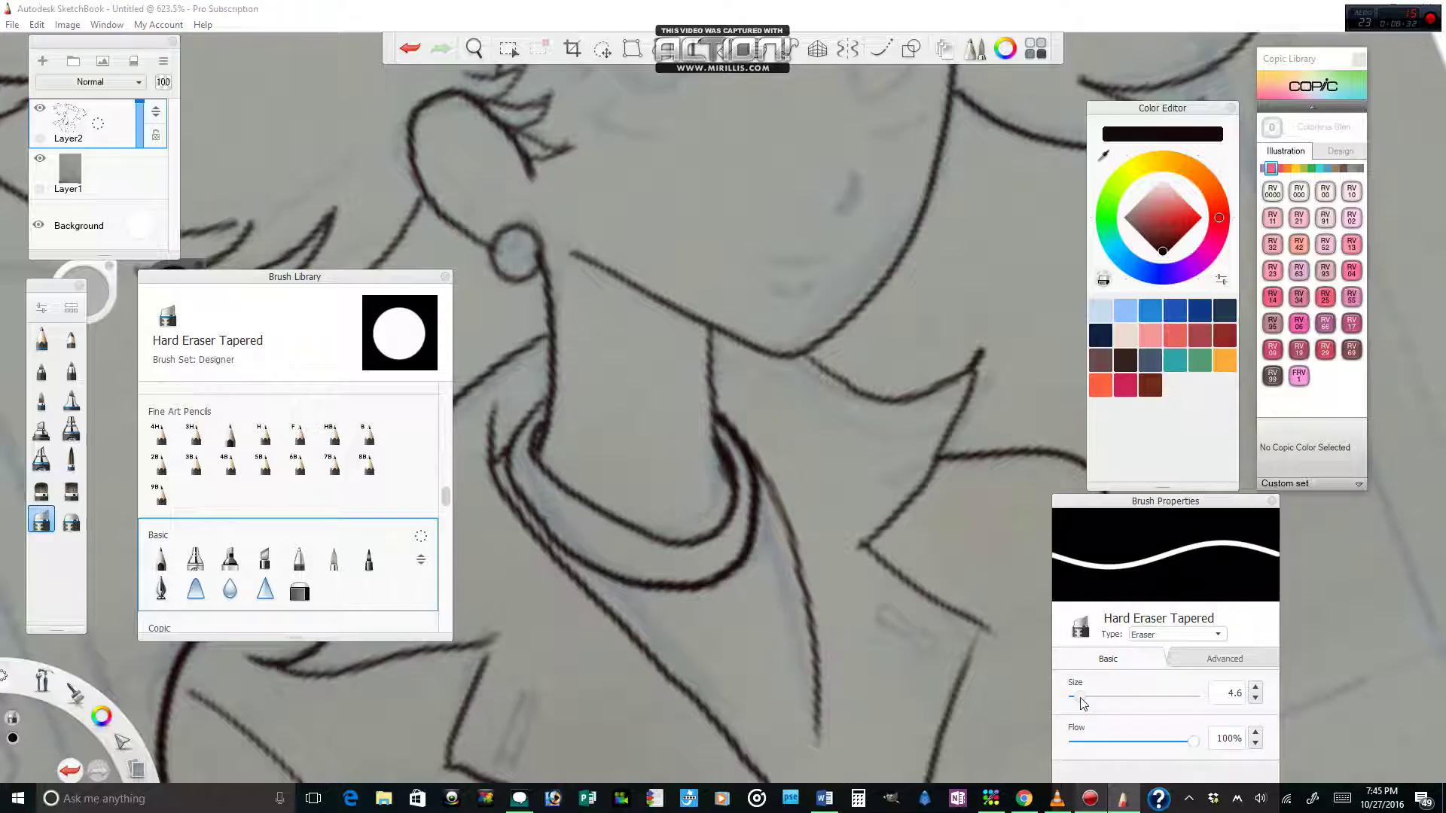
left_click(1255, 701)
left_click(1255, 700)
left_click(1255, 700)
left_click(1256, 701)
left_click(1255, 700)
left_click(1255, 700)
left_click(1255, 700)
left_click(1255, 701)
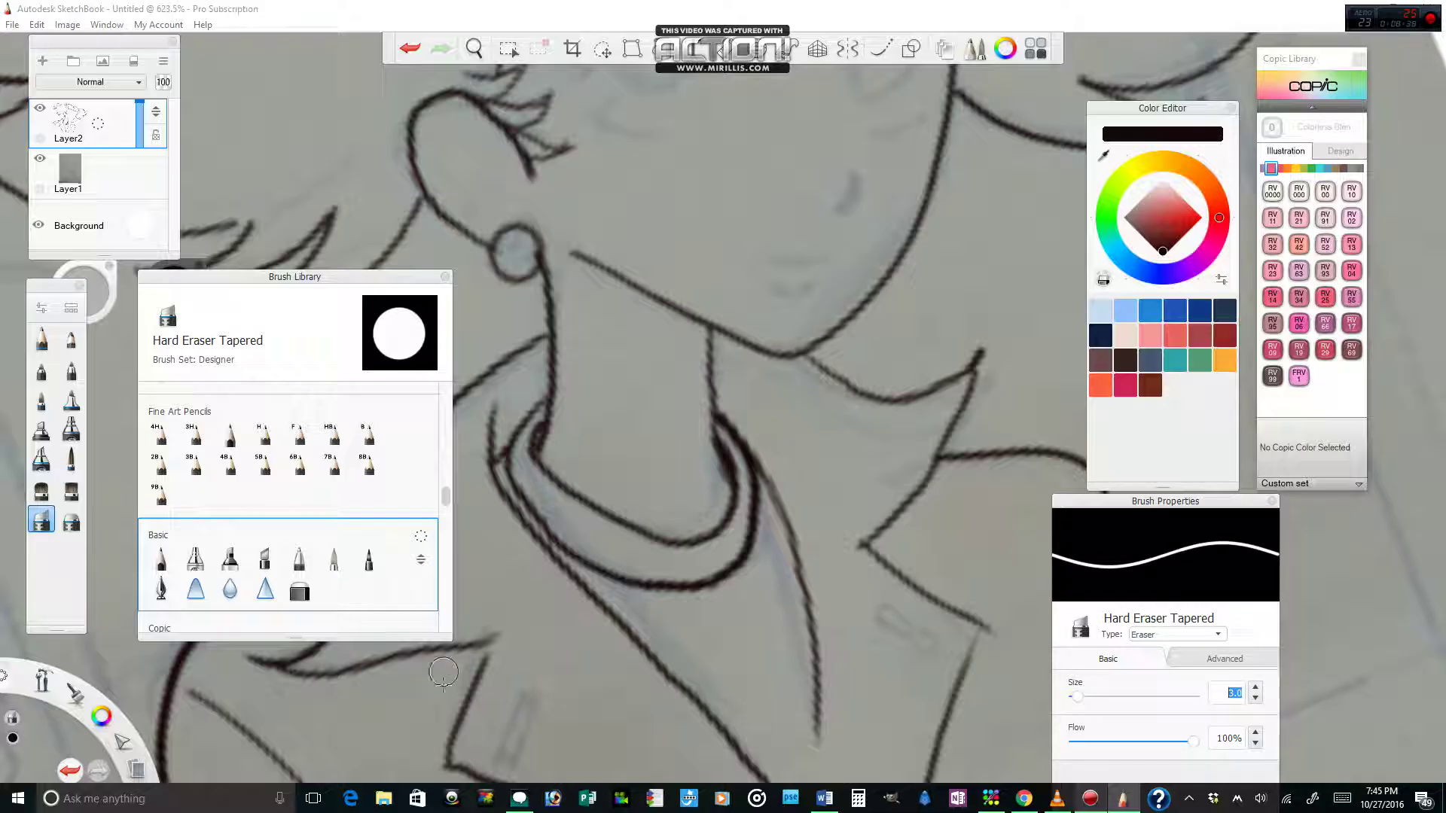
left_click_drag(309, 677, 366, 667)
left_click_drag(459, 646, 495, 640)
mouse_move(309, 677)
left_mouse_down()
mouse_move(452, 646)
mouse_move(295, 674)
mouse_move(473, 649)
left_mouse_up()
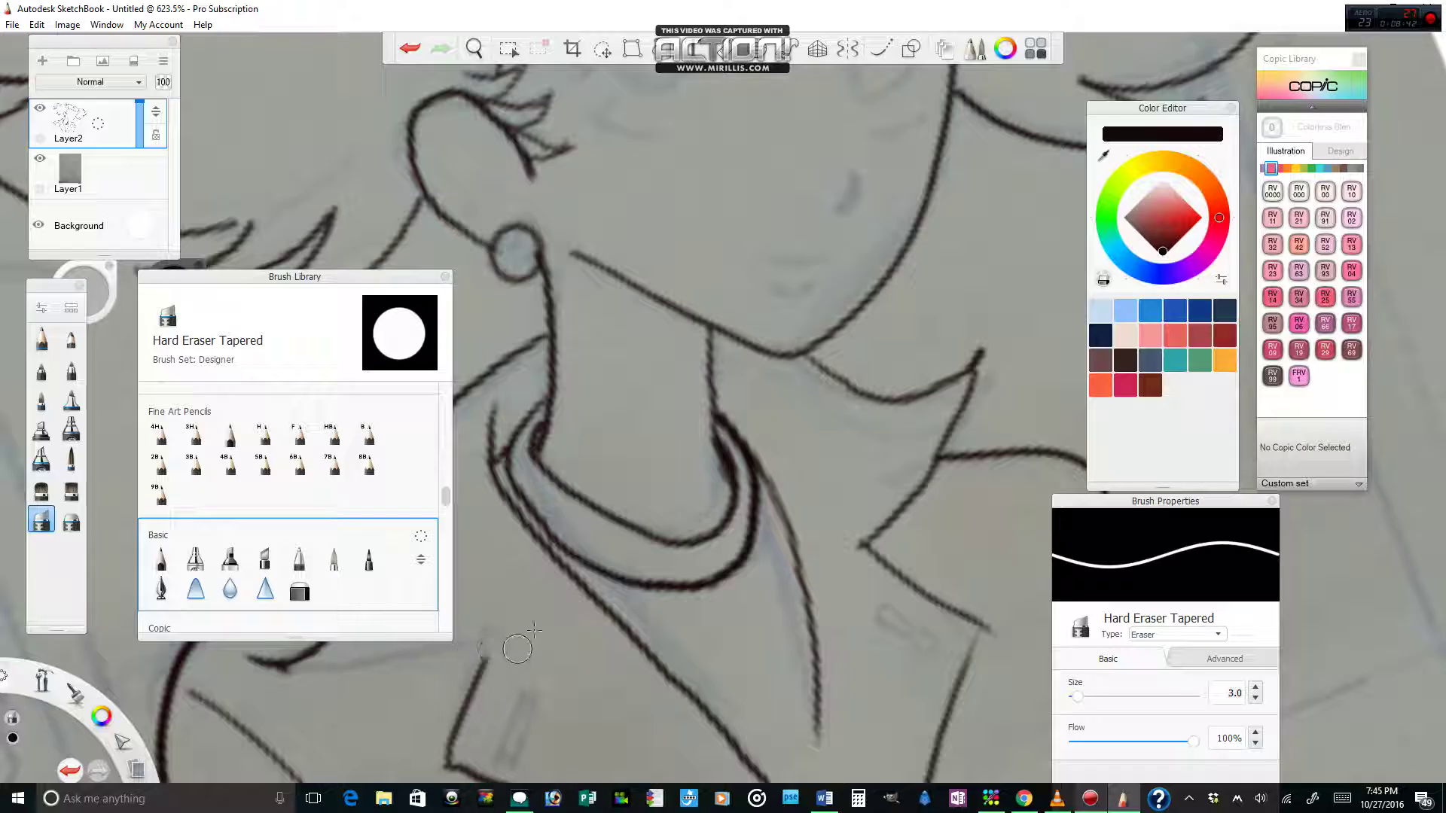
left_click_drag(964, 352, 985, 362)
mouse_move(906, 554)
left_mouse_down()
mouse_move(862, 538)
mouse_move(911, 591)
mouse_move(994, 635)
left_mouse_up()
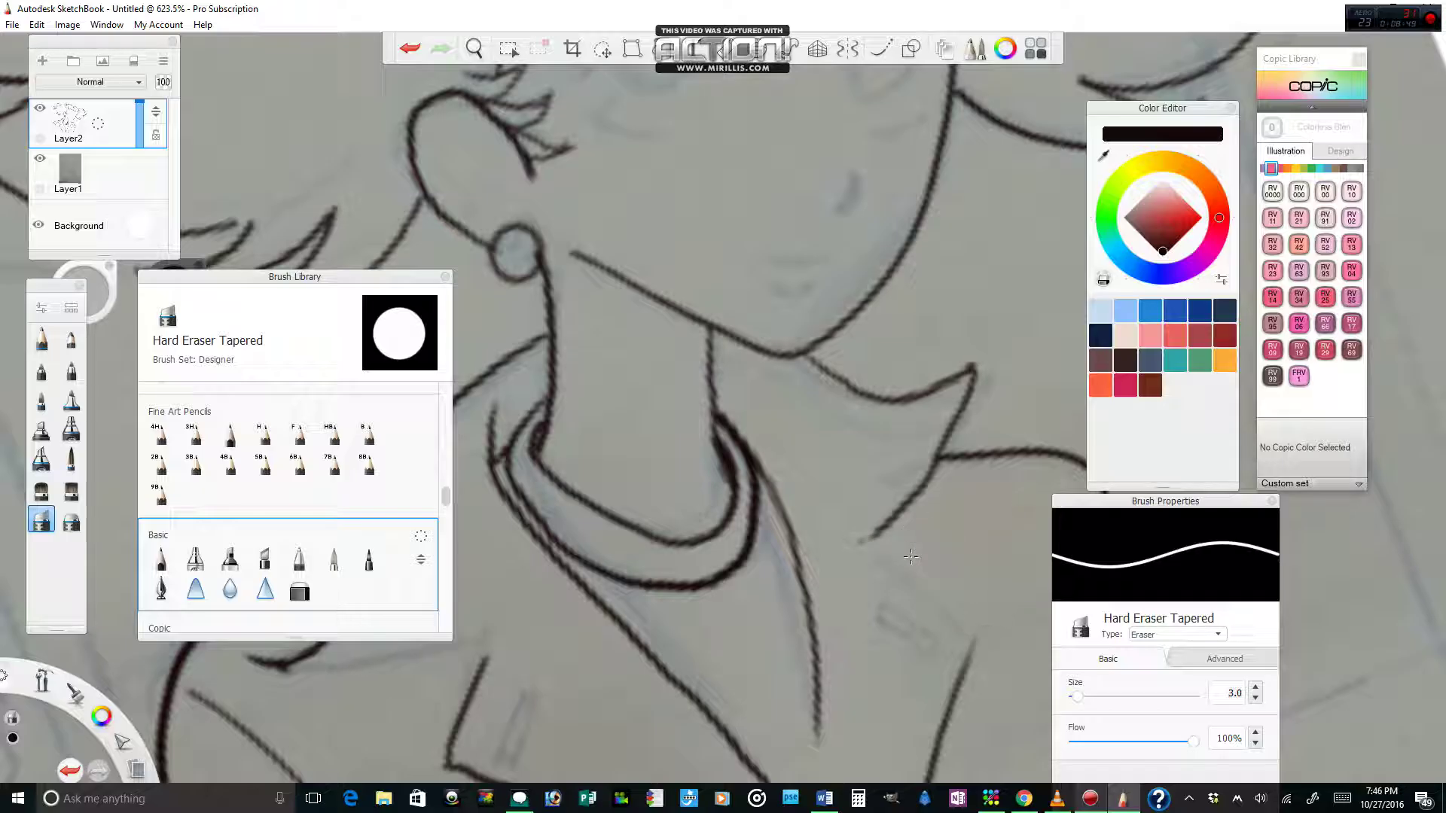
Redraw the right lapel's top edge and the left collar's lower edge with the Inking Pen and Steady Stroke at 25
left_click(161, 590)
left_click(882, 54)
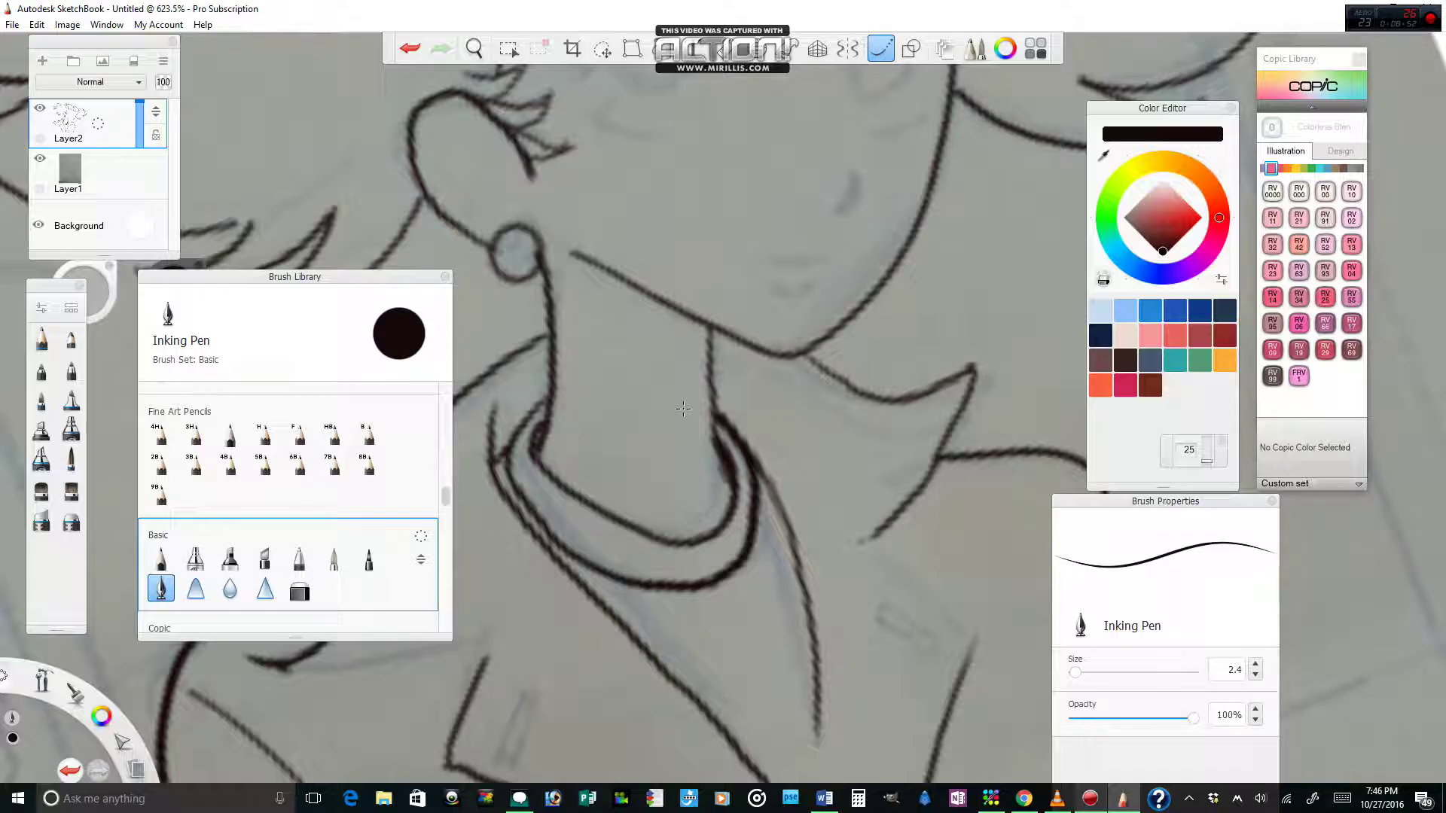
left_click_drag(861, 539, 977, 642)
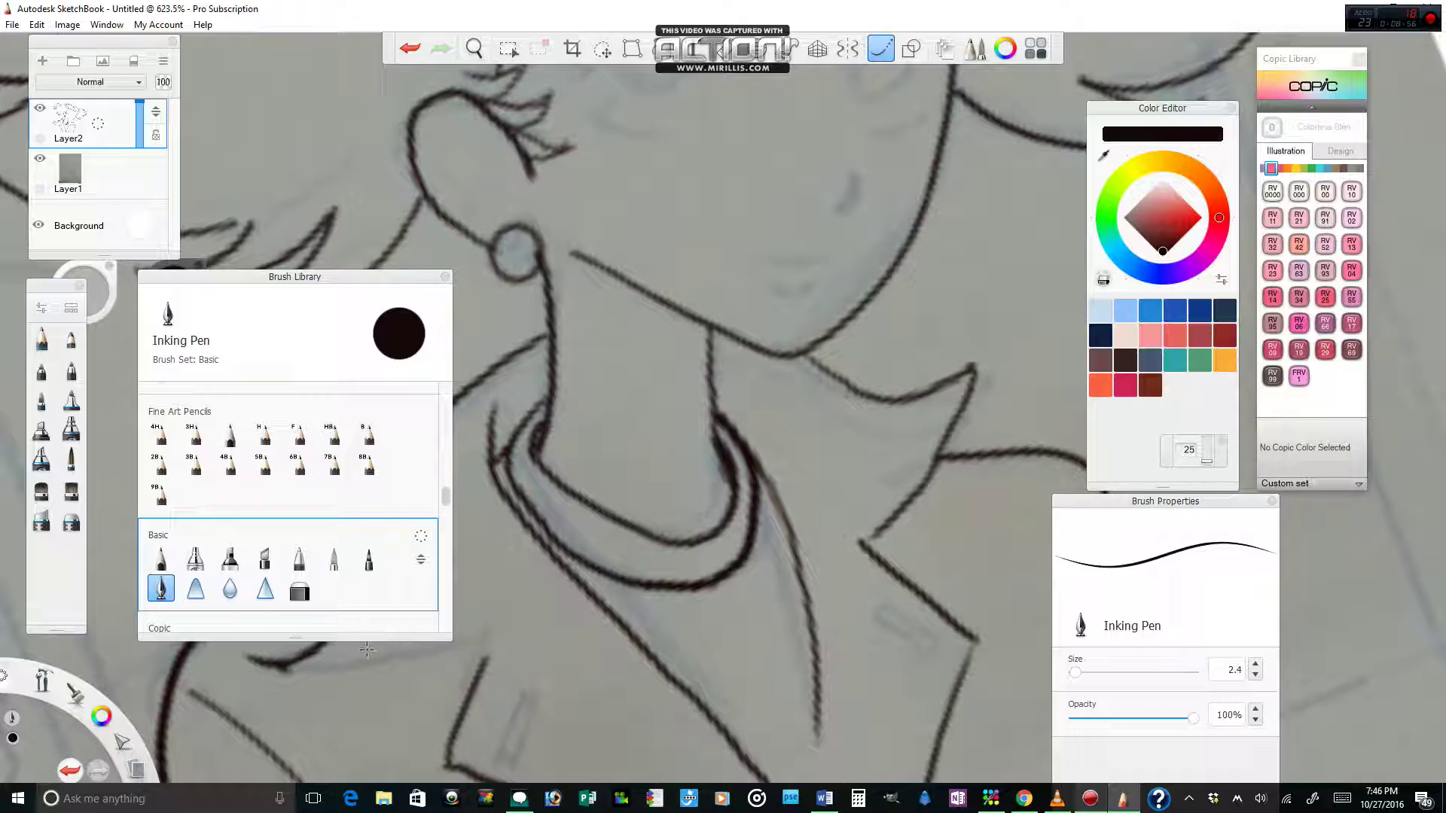
mouse_move(271, 660)
left_mouse_down()
mouse_move(366, 667)
mouse_move(494, 622)
left_mouse_up()
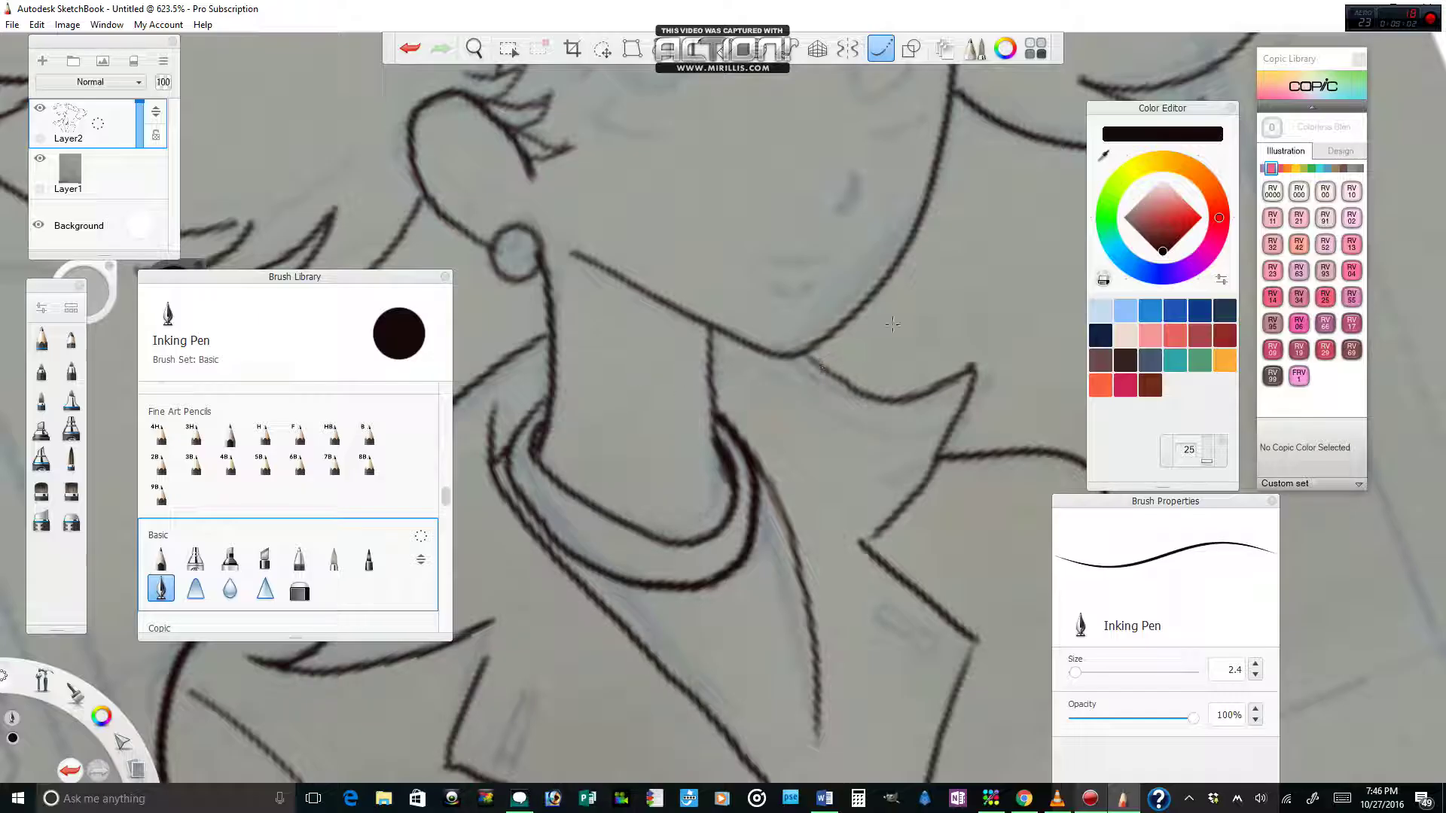
Outline the narrow buttonhole slot on the left lapel with the Ballpoint Pen at size 0.6, undoing one stray stroke
left_click(476, 49)
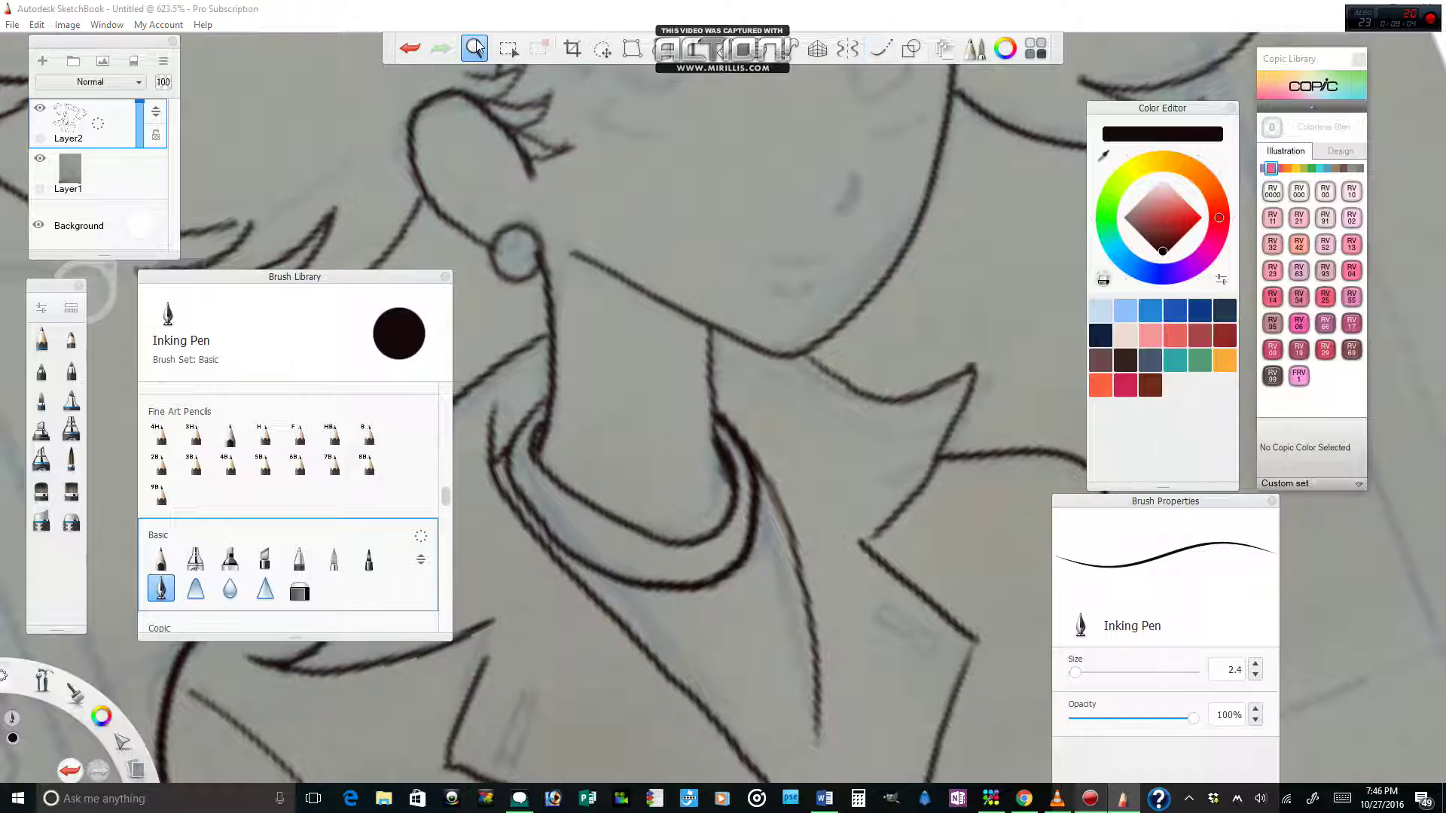
mouse_move(746, 482)
left_mouse_down()
mouse_move(768, 502)
mouse_move(825, 490)
left_mouse_up()
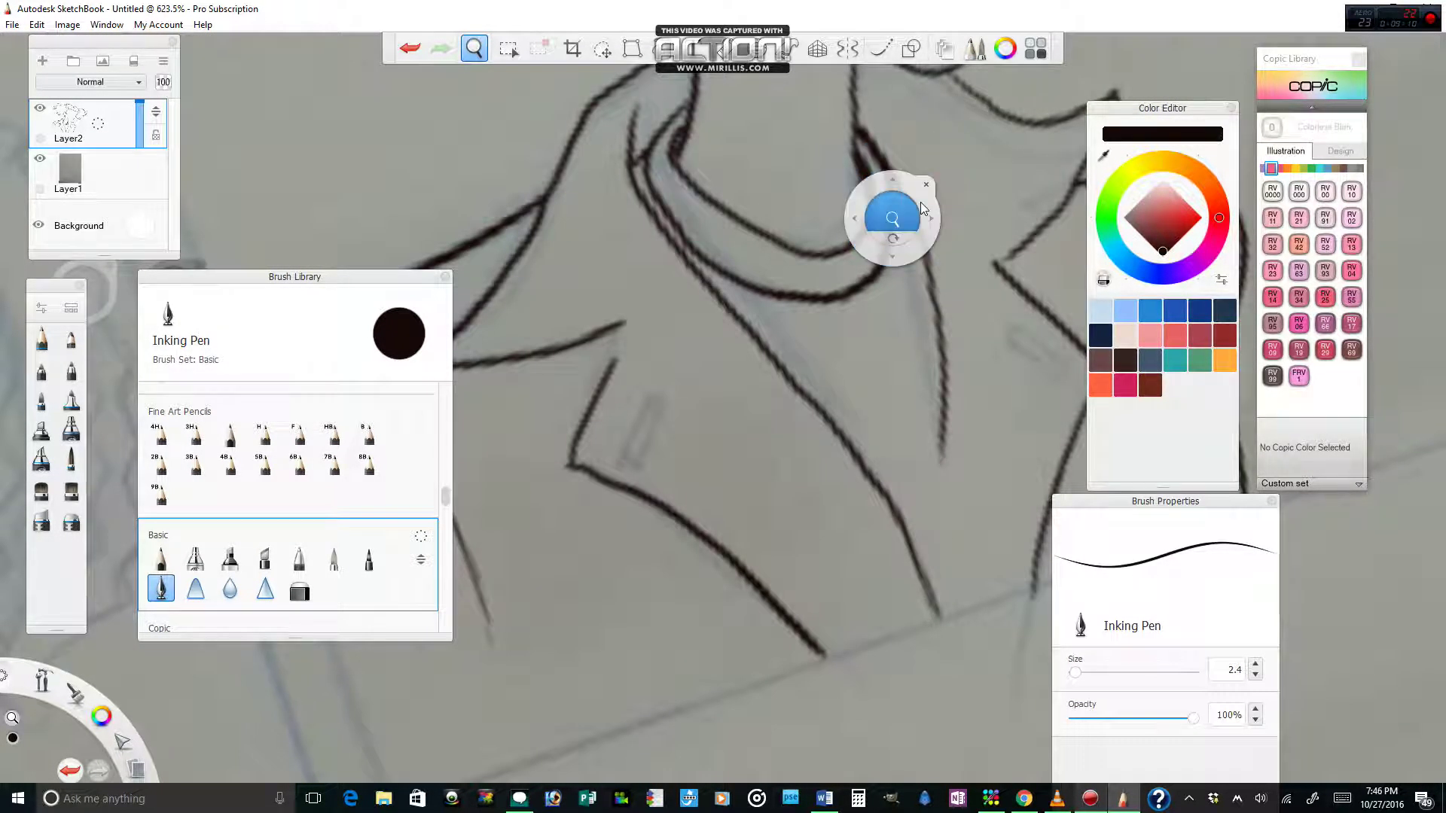
left_click(925, 182)
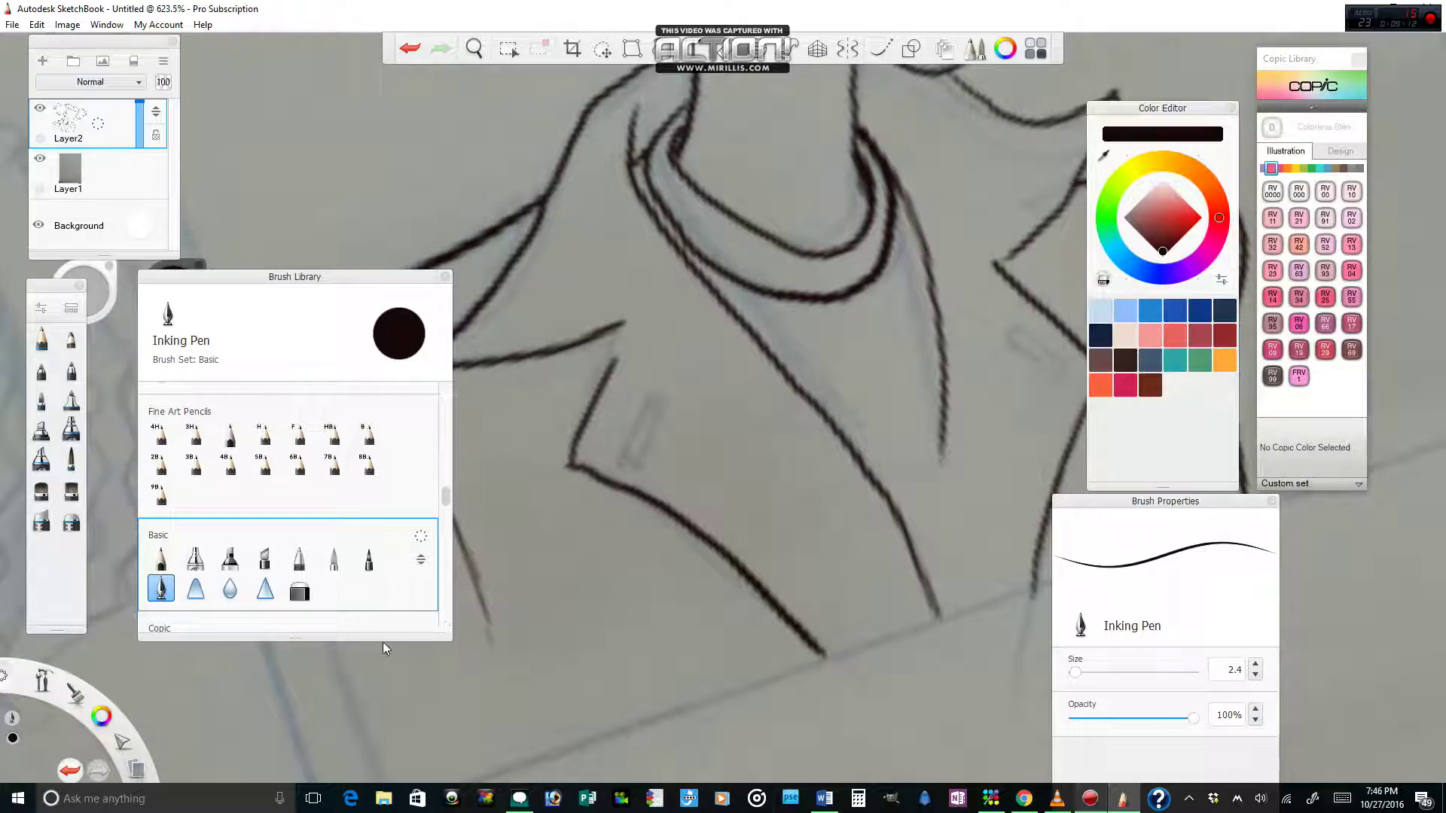
left_click(299, 558)
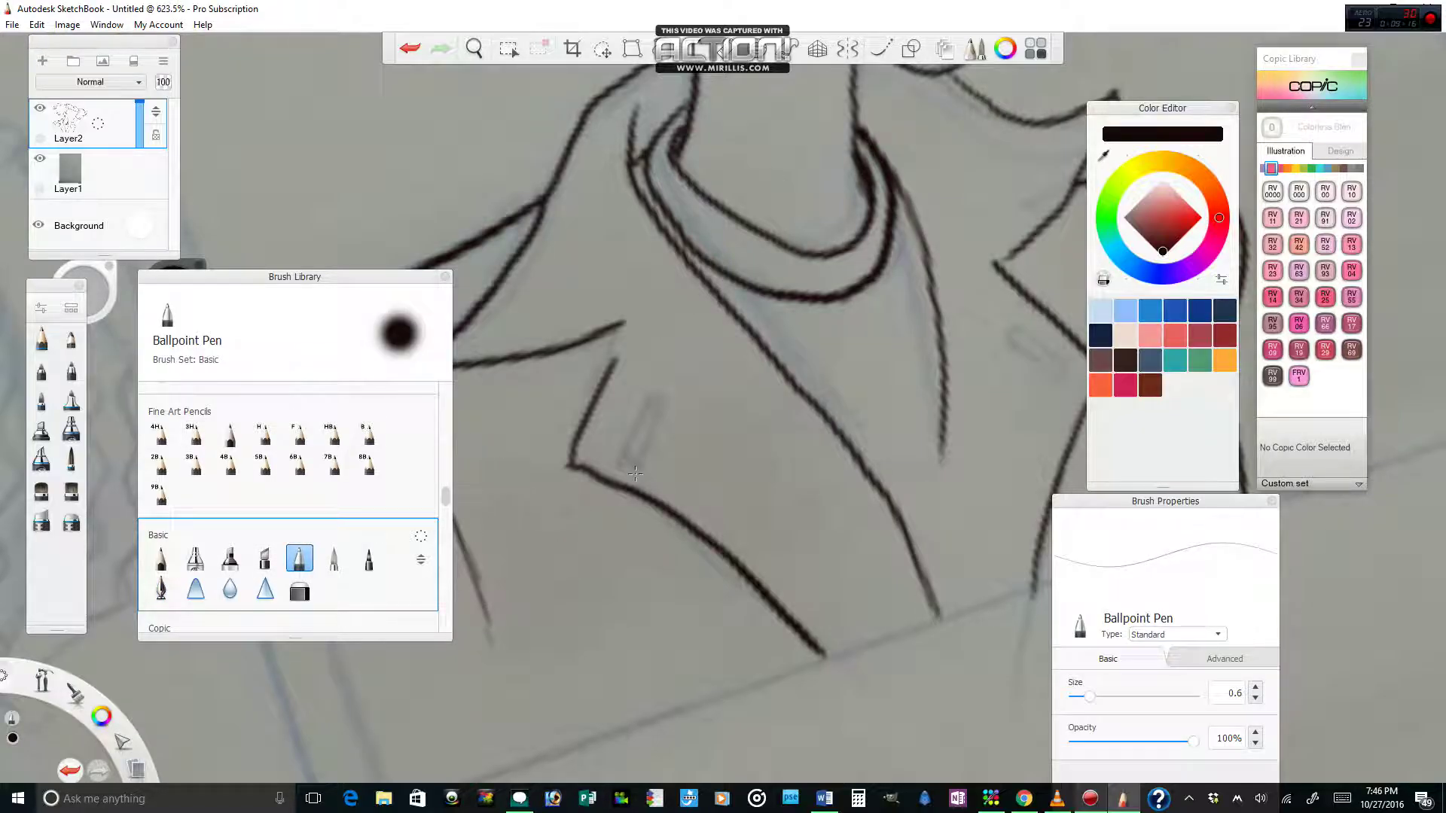
left_click_drag(642, 400, 622, 452)
left_click_drag(631, 458, 650, 395)
left_click(410, 48)
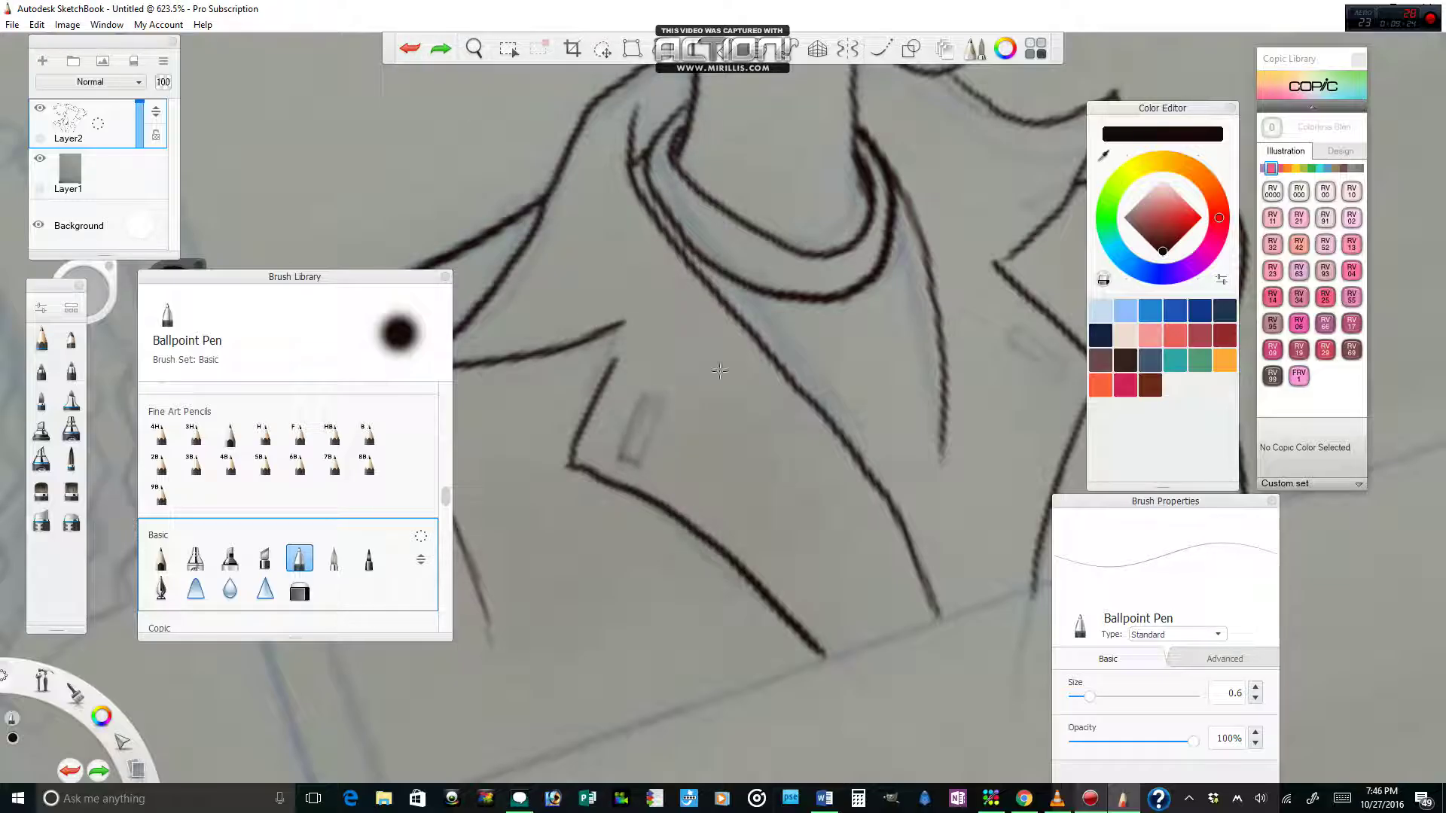
left_click_drag(634, 461, 634, 461)
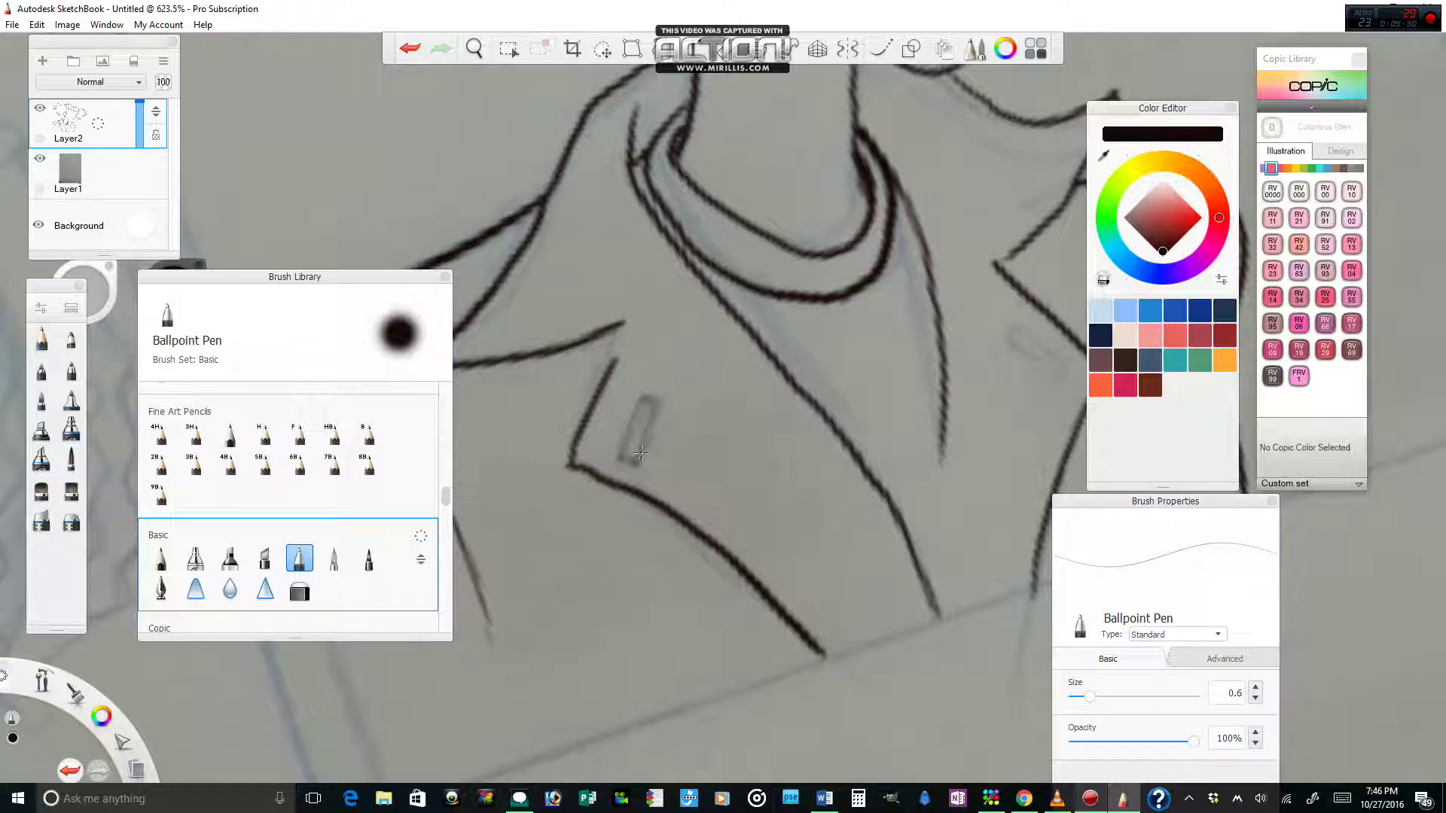
left_click_drag(638, 460, 639, 403)
left_click_drag(619, 450, 640, 399)
left_click_drag(619, 456, 634, 462)
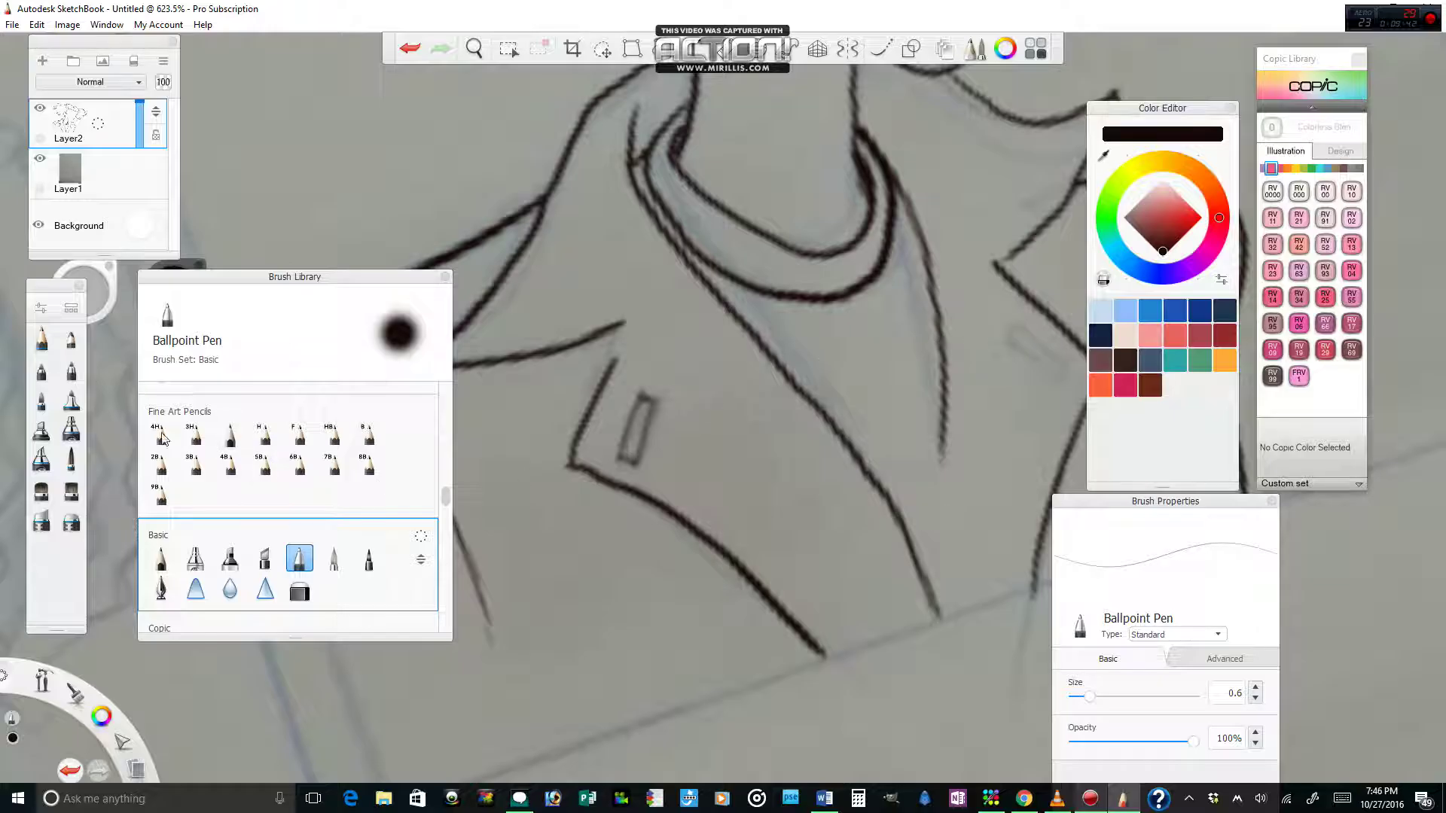
Ink the long sides of the right lapel's buttonhole slot with the Fineline Pen at size 1.4
left_click(70, 369)
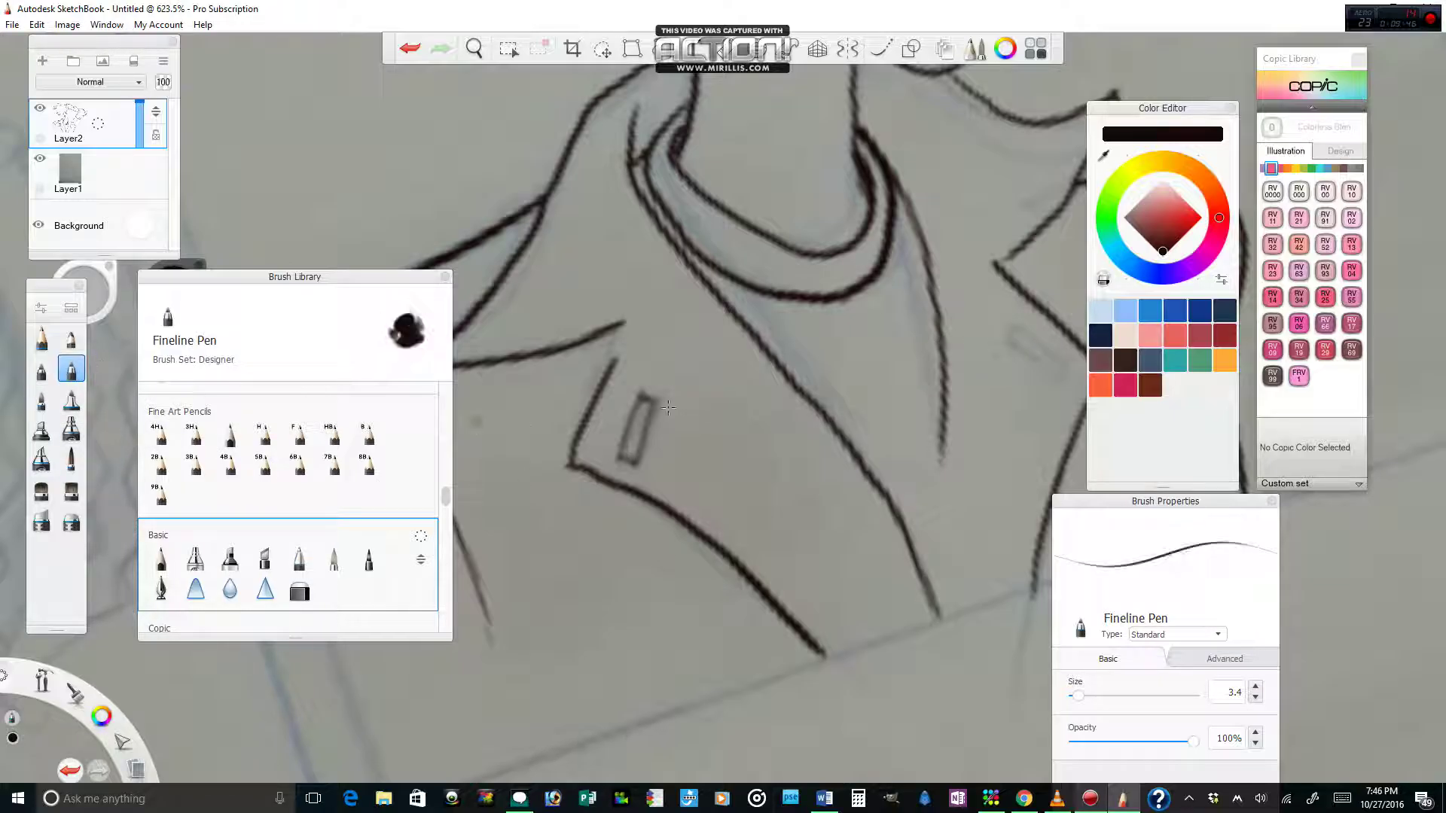
left_click_drag(1074, 691, 1067, 691)
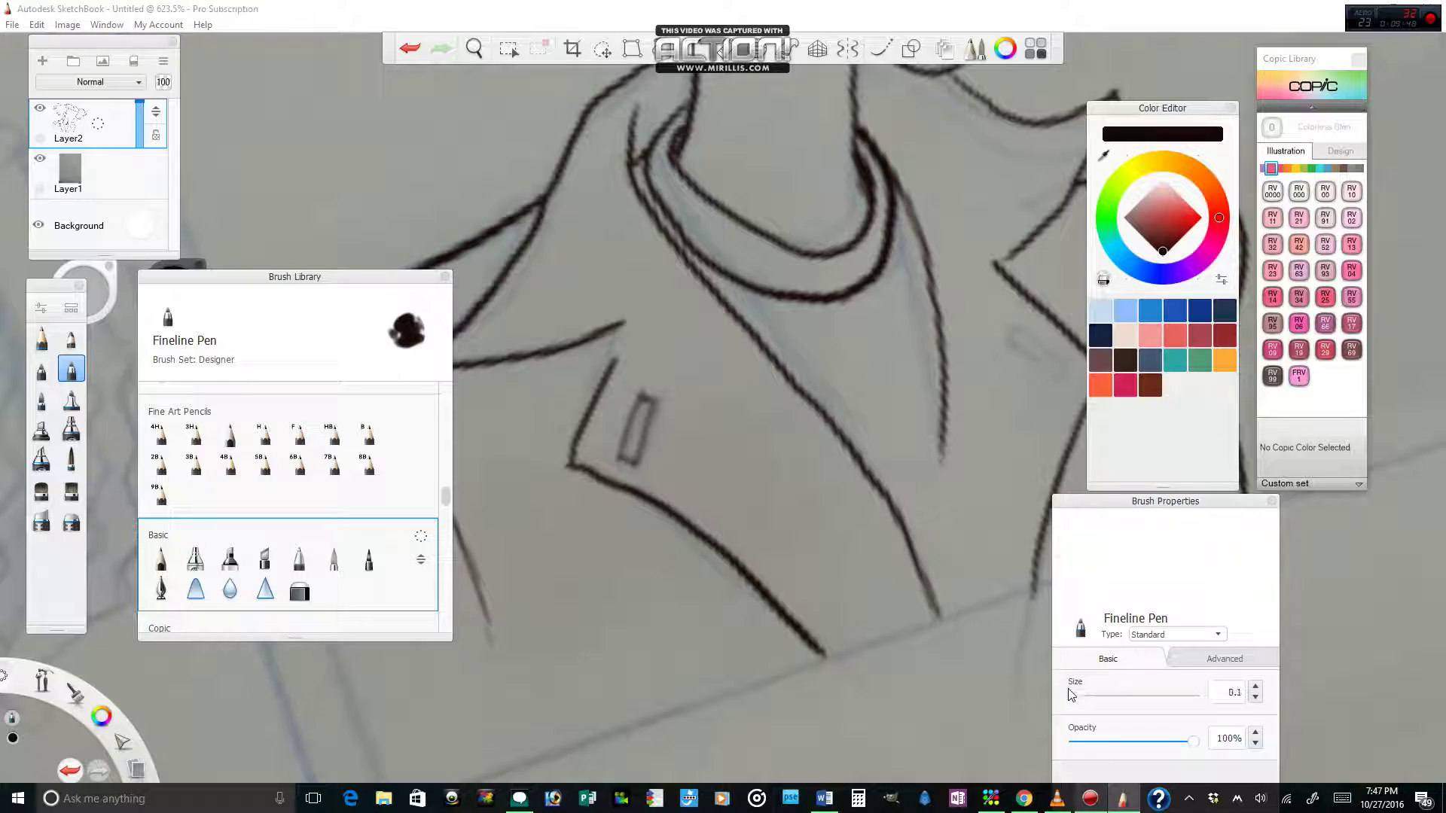
left_click(1254, 686)
left_click(1255, 686)
left_click(1255, 686)
left_click(1255, 686)
left_click(1255, 686)
left_click(1255, 686)
left_click(1255, 687)
left_click(1005, 340)
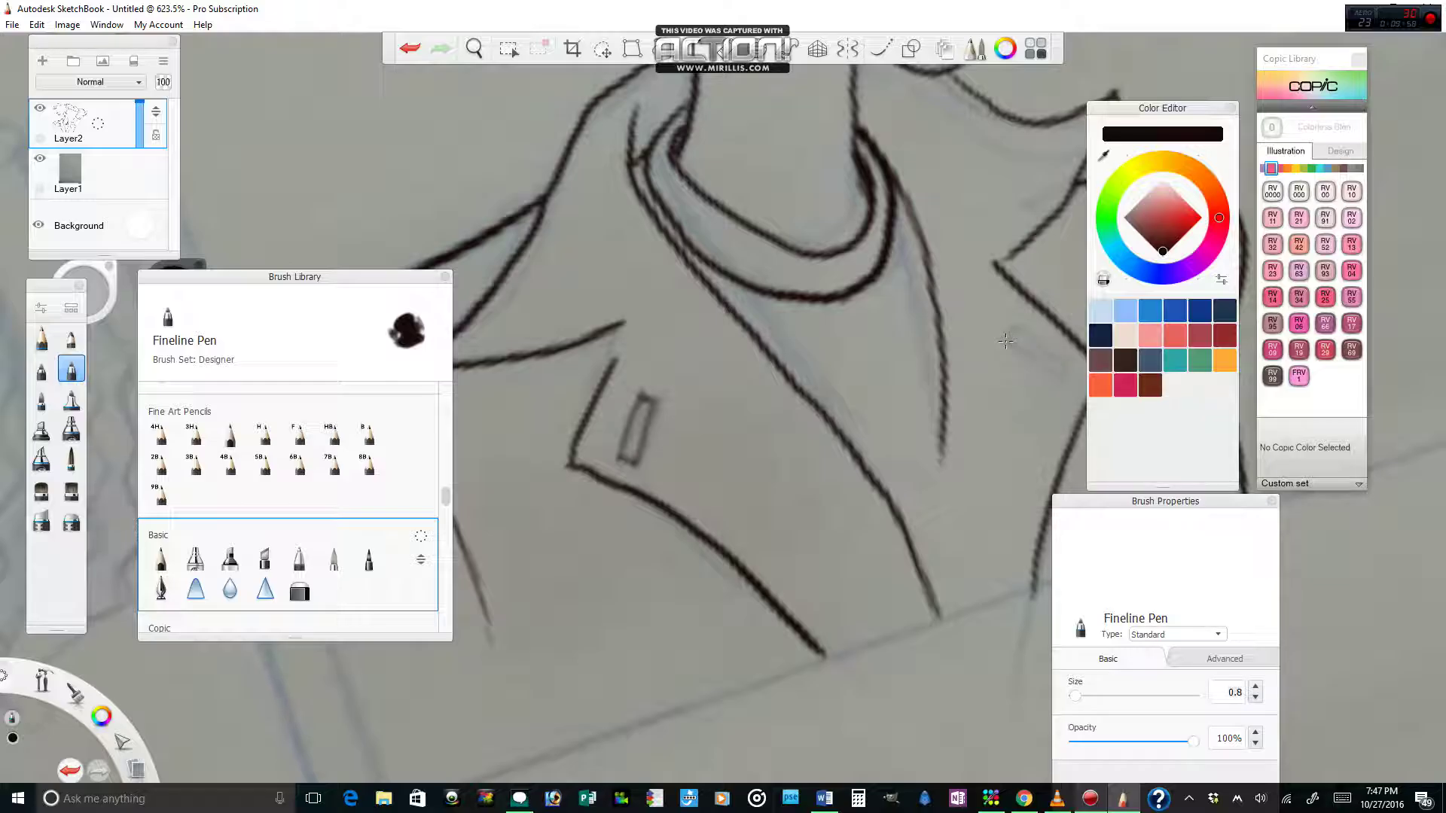
left_click(1258, 689)
left_click(1255, 687)
left_click(1255, 687)
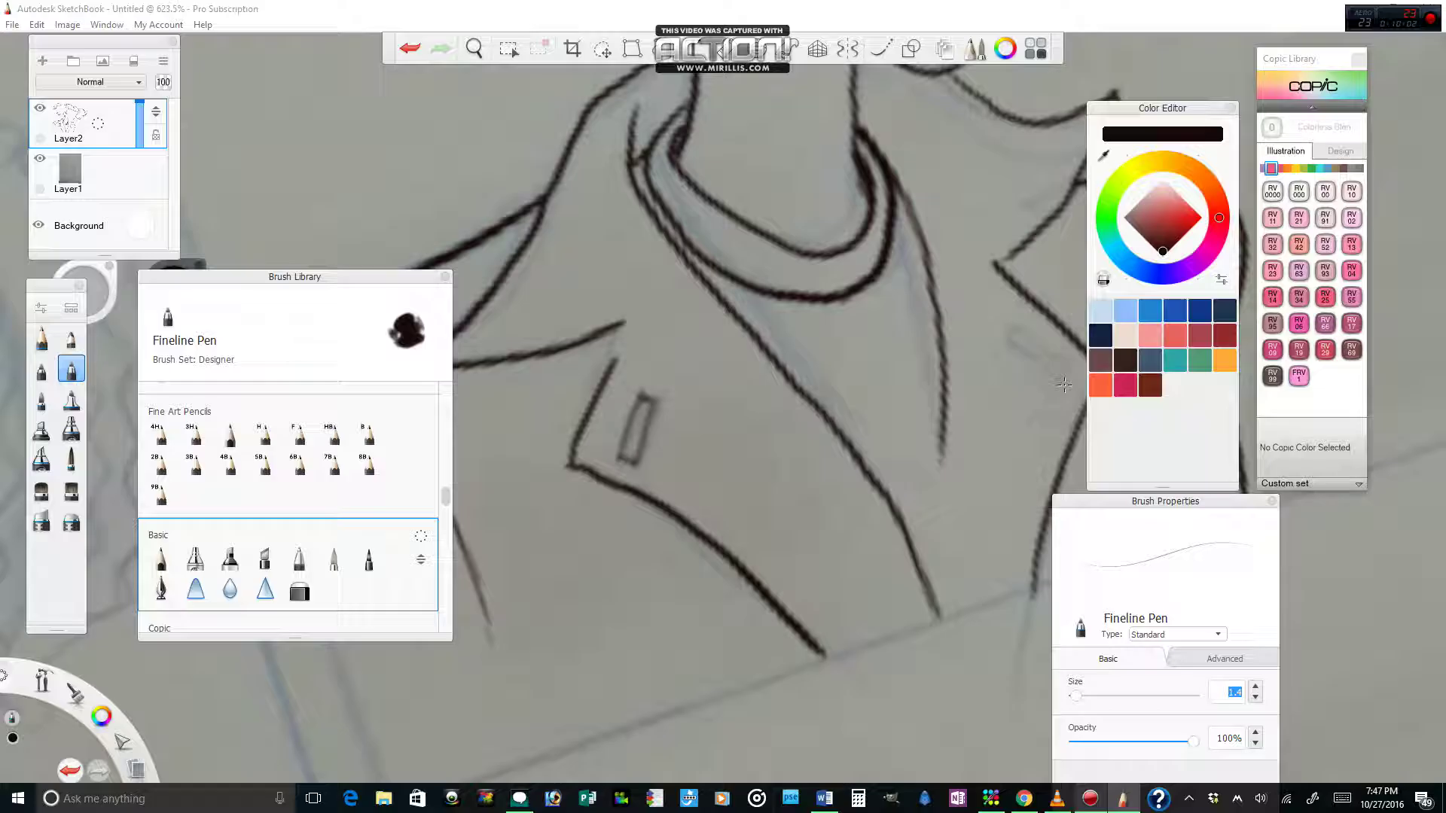
left_click(1007, 344)
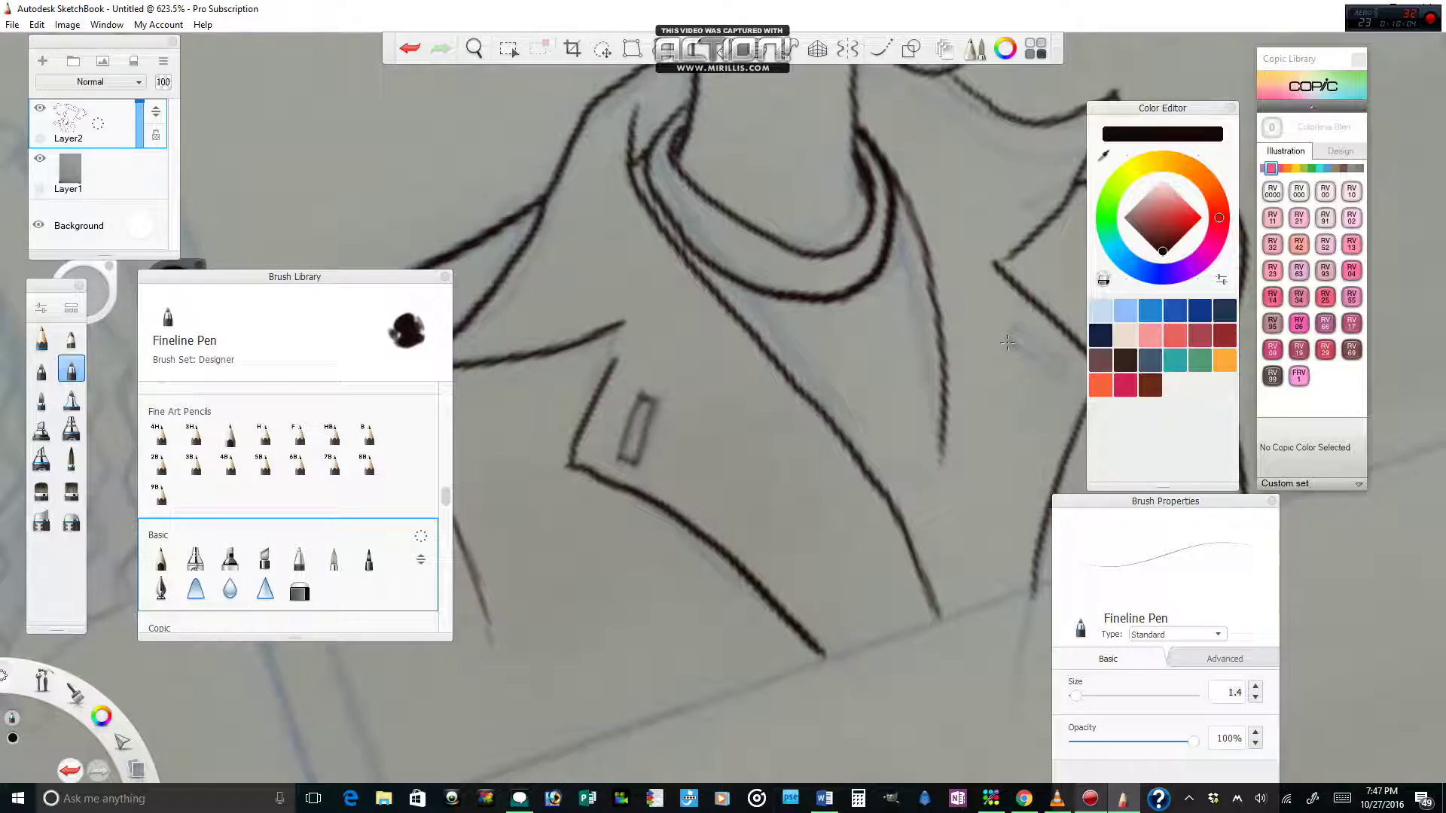
left_click_drag(1011, 341, 1049, 366)
Increase the Fineline Pen size and close the short ends of the right lapel's buttonhole slot
left_click(1255, 687)
left_click(1255, 687)
left_click(1255, 688)
left_click(1255, 687)
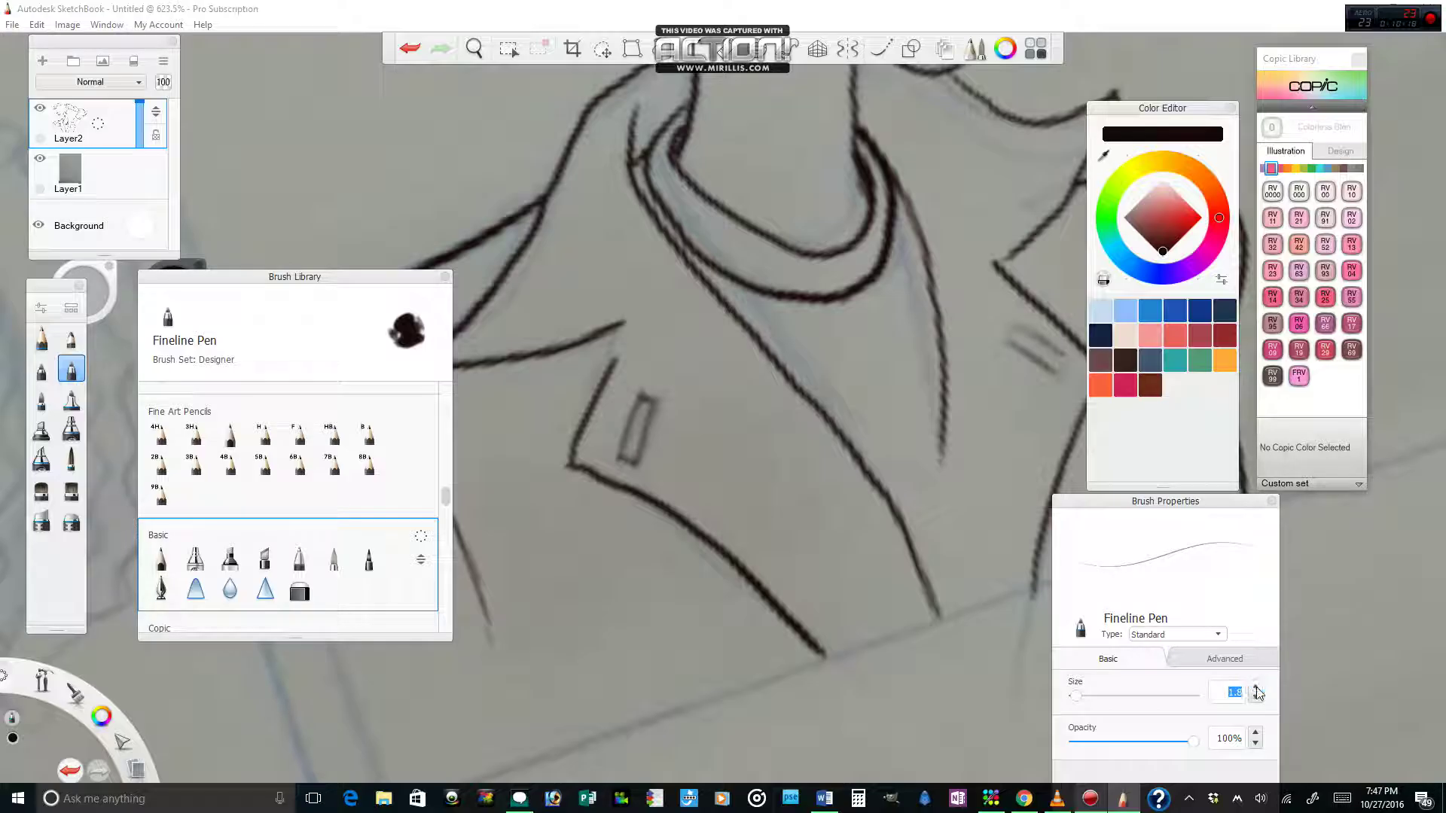
left_click(1225, 659)
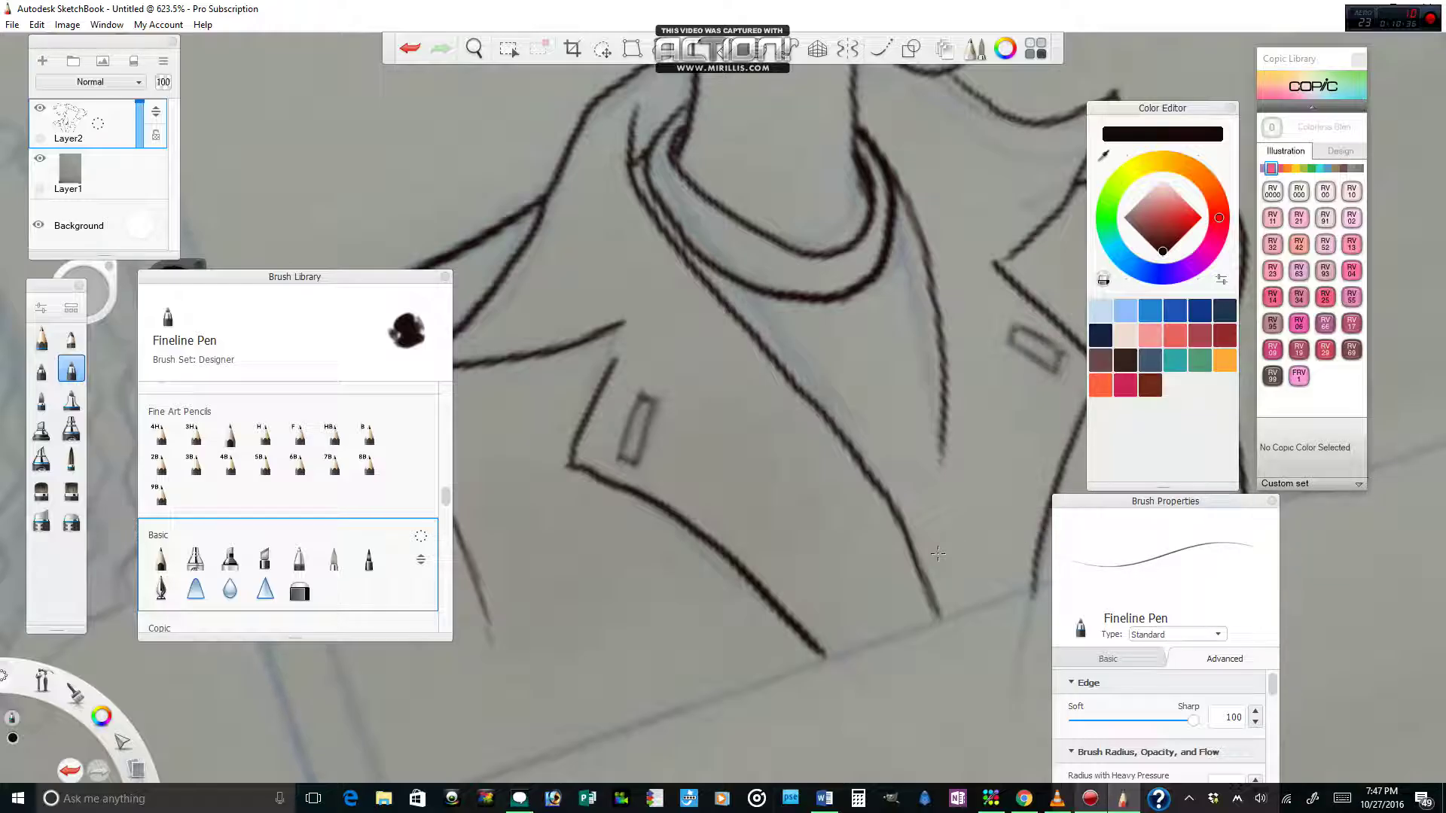
Extend the right lapel's inner edge down to the comic frame's lower border with Steady Stroke at 25
left_click(879, 48)
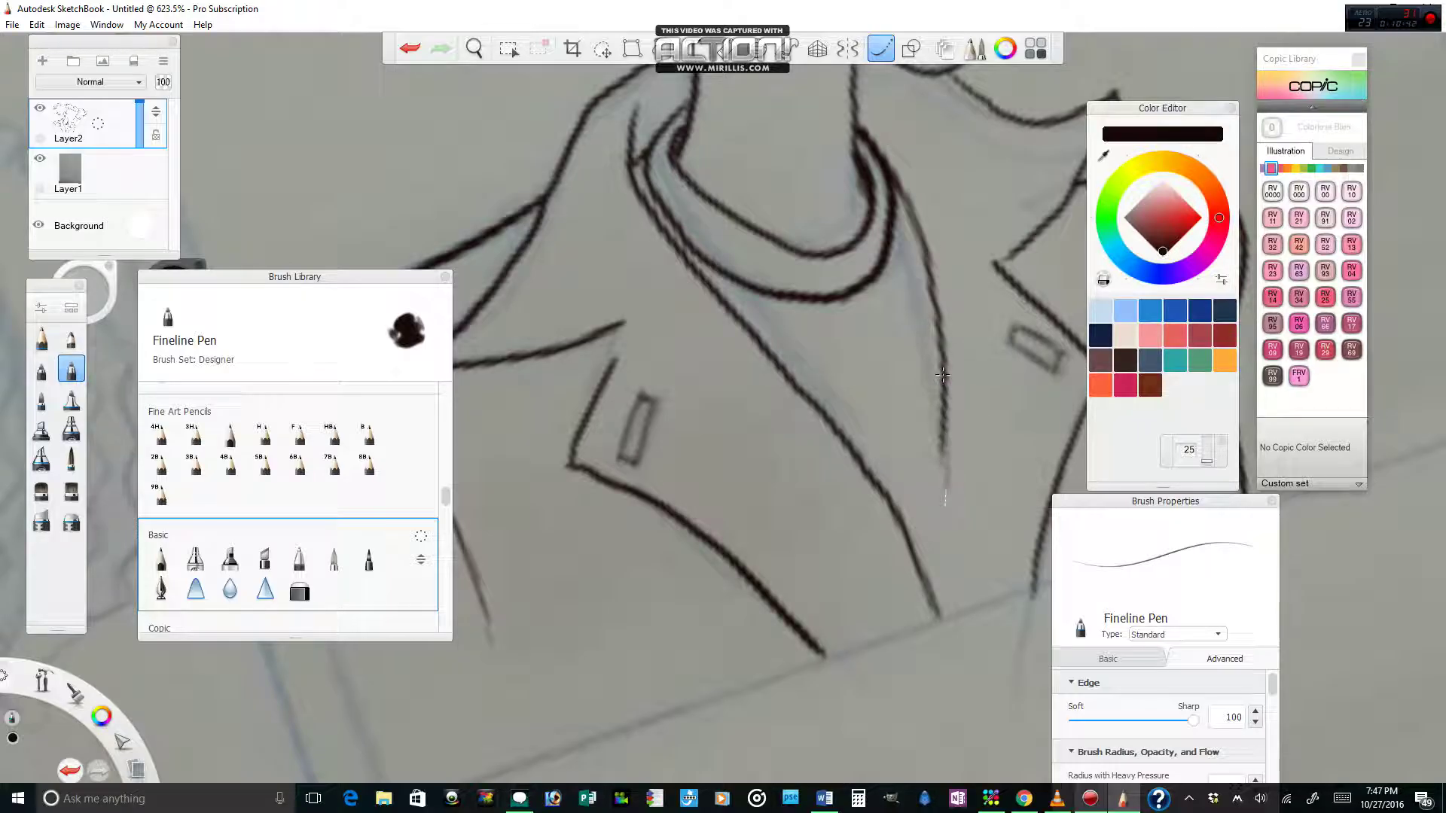
left_click_drag(959, 606, 962, 617)
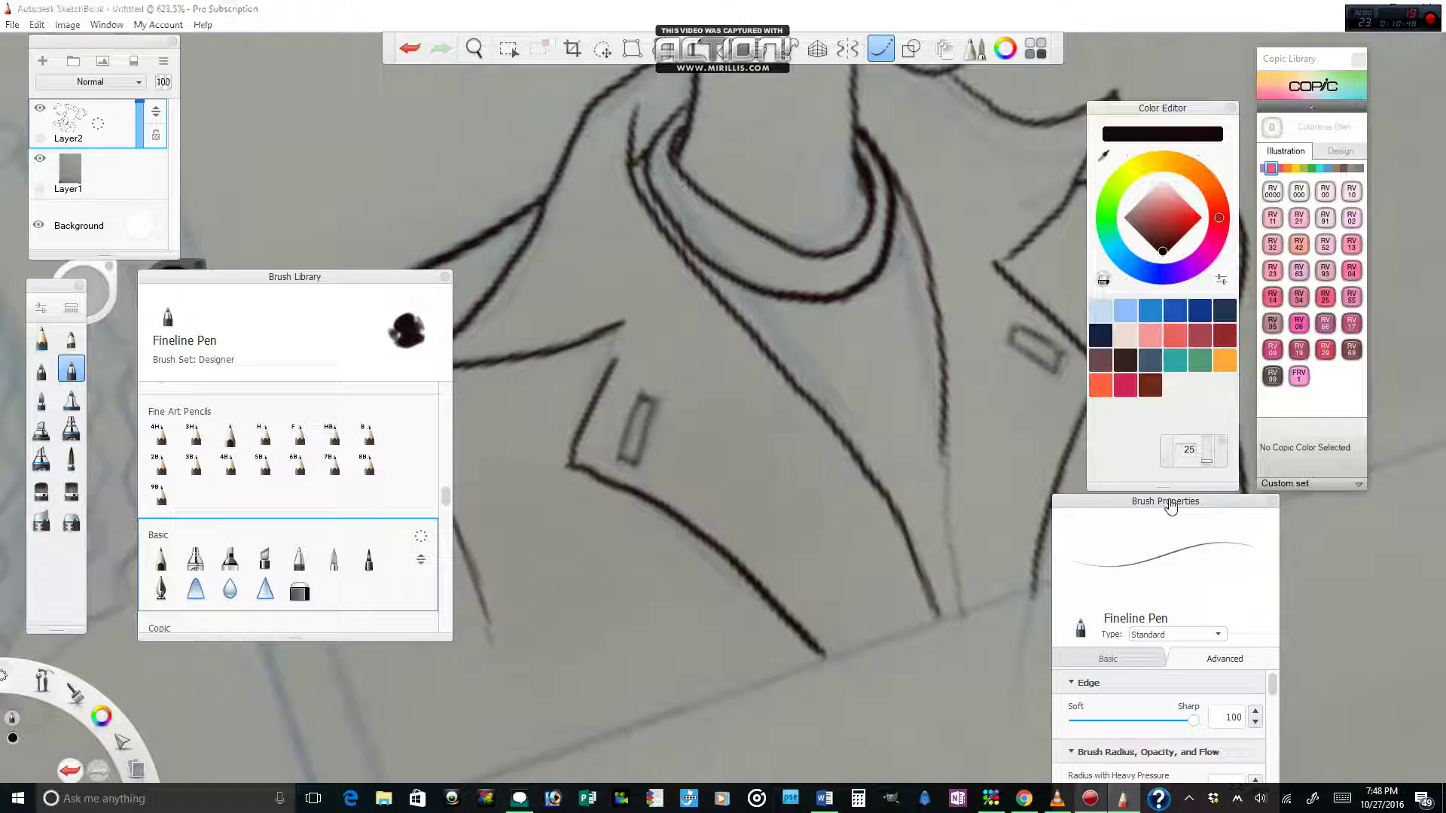
Set the Fineline Pen size to 3.2
left_click_drag(1167, 502, 1179, 456)
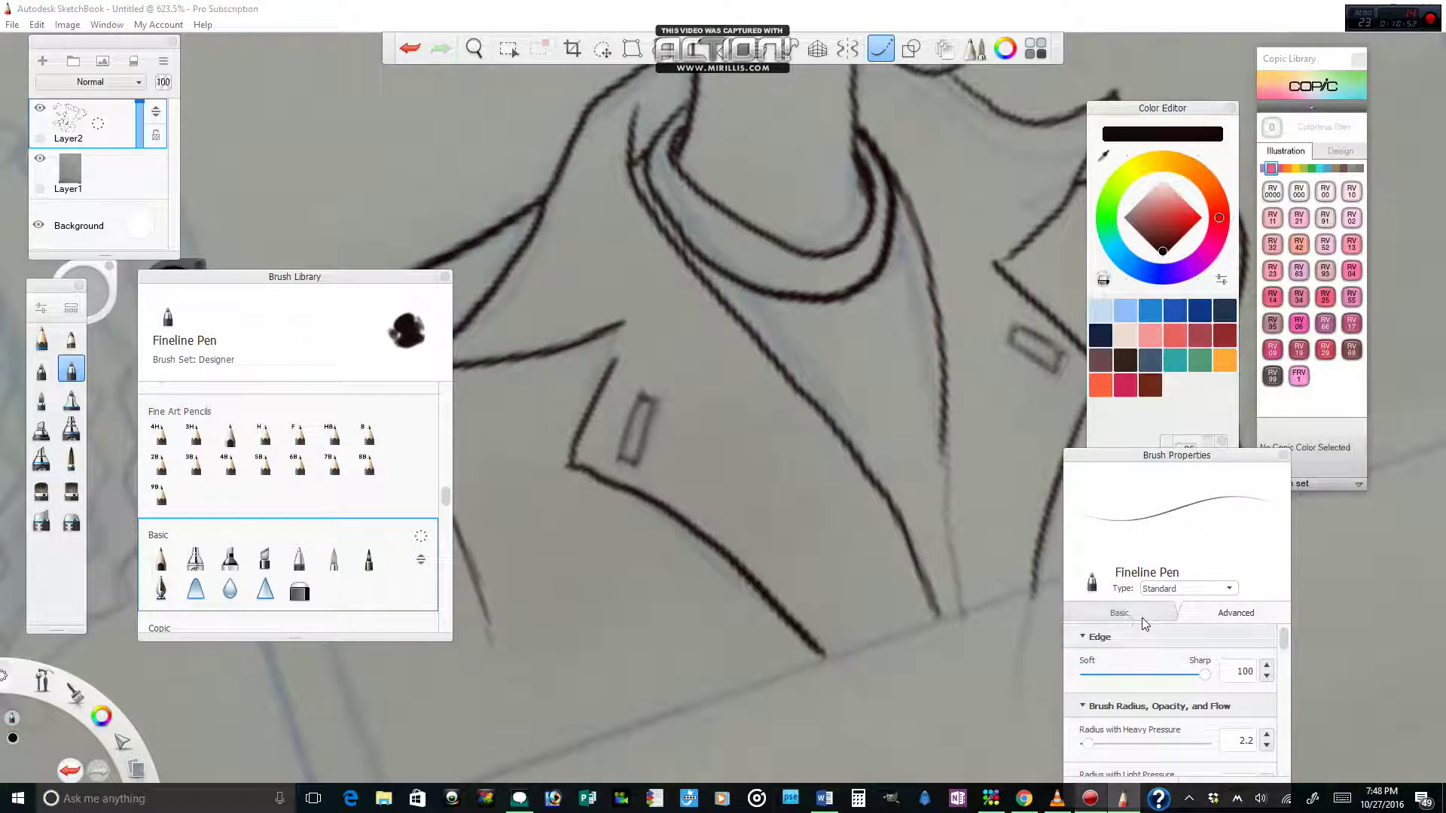
left_click(1120, 613)
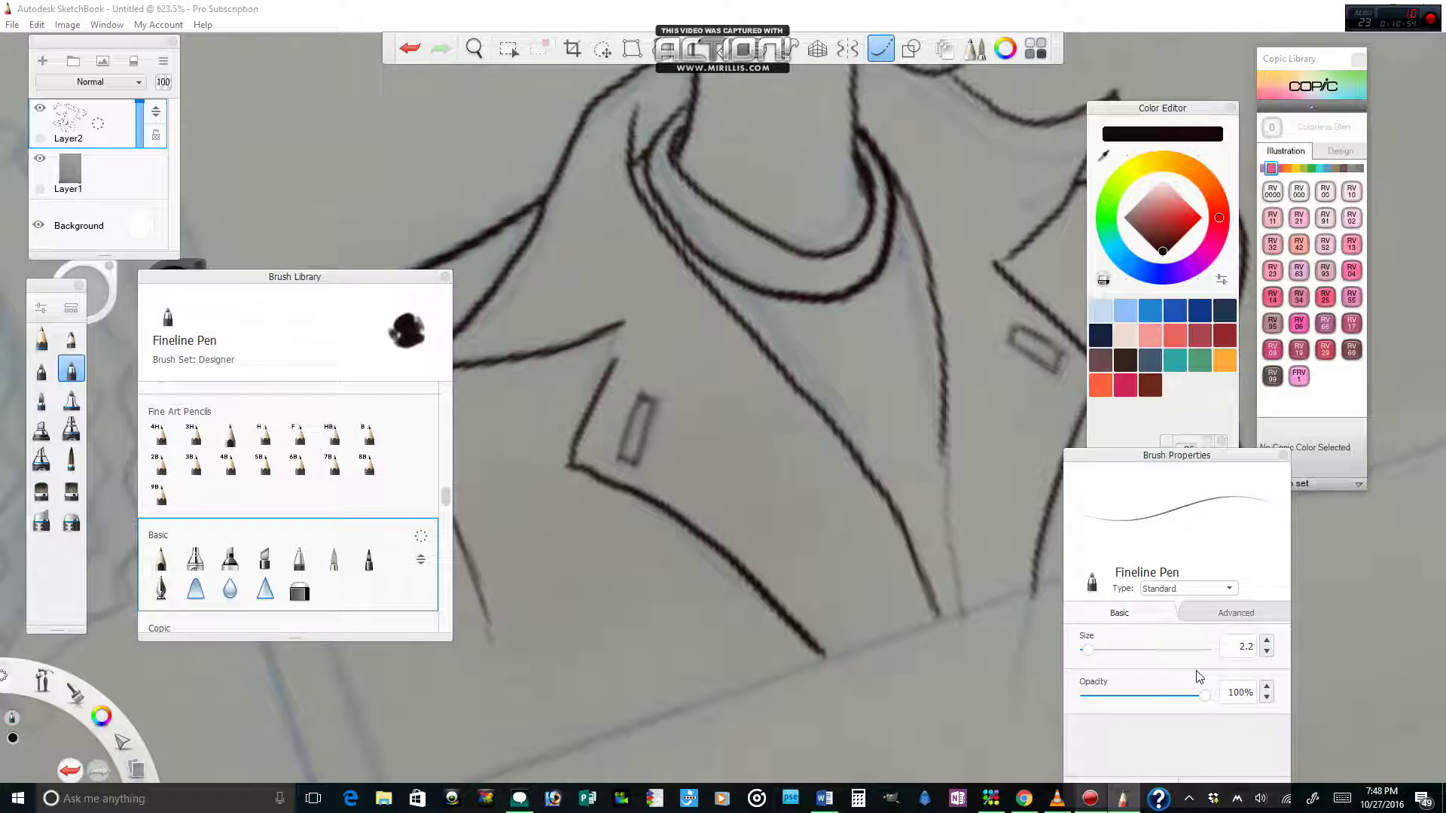
left_click(1202, 614)
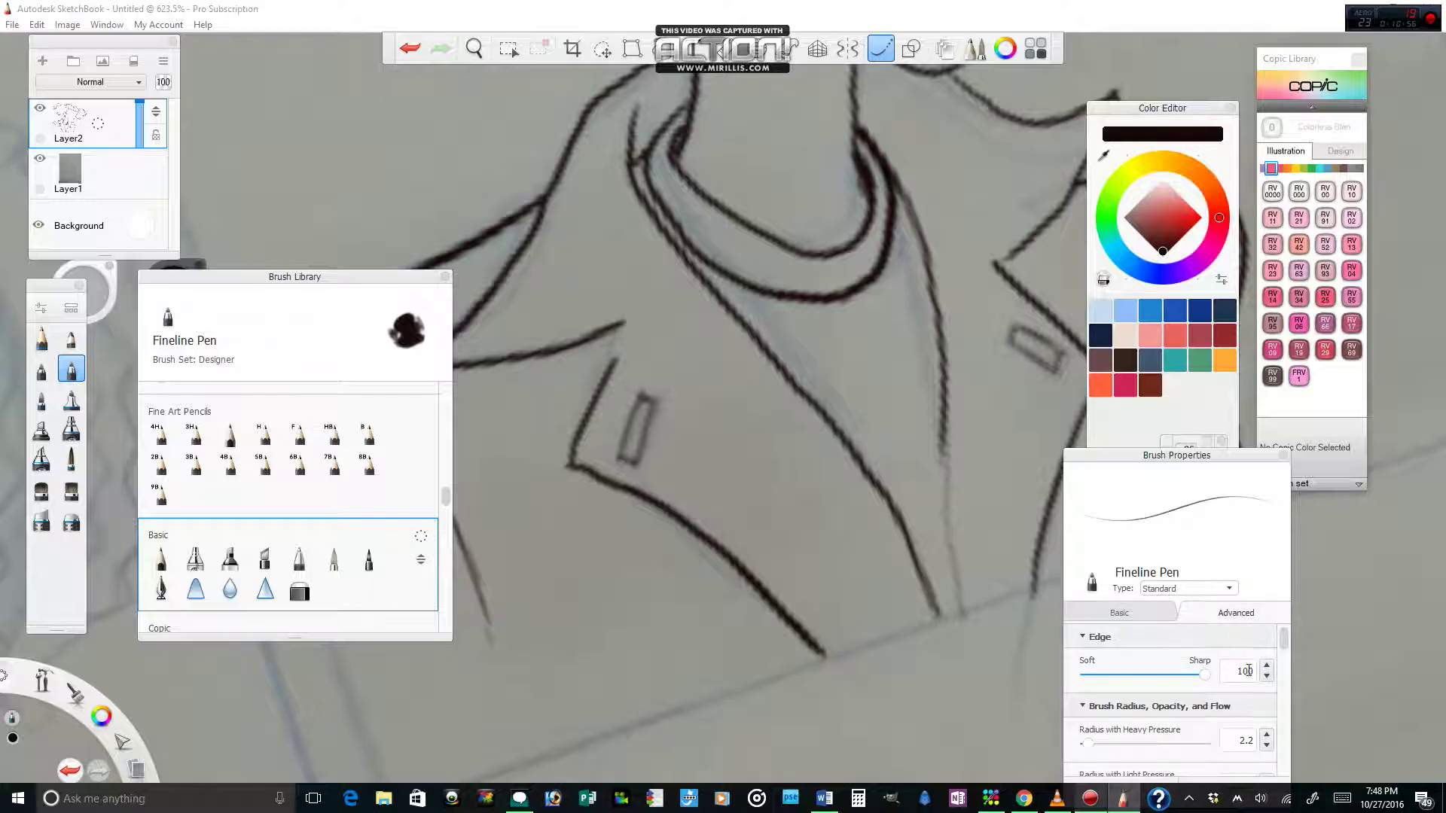
mouse_move(1283, 647)
left_mouse_down()
mouse_move(1298, 695)
mouse_move(1287, 723)
mouse_move(1281, 640)
left_mouse_up()
left_click(1129, 613)
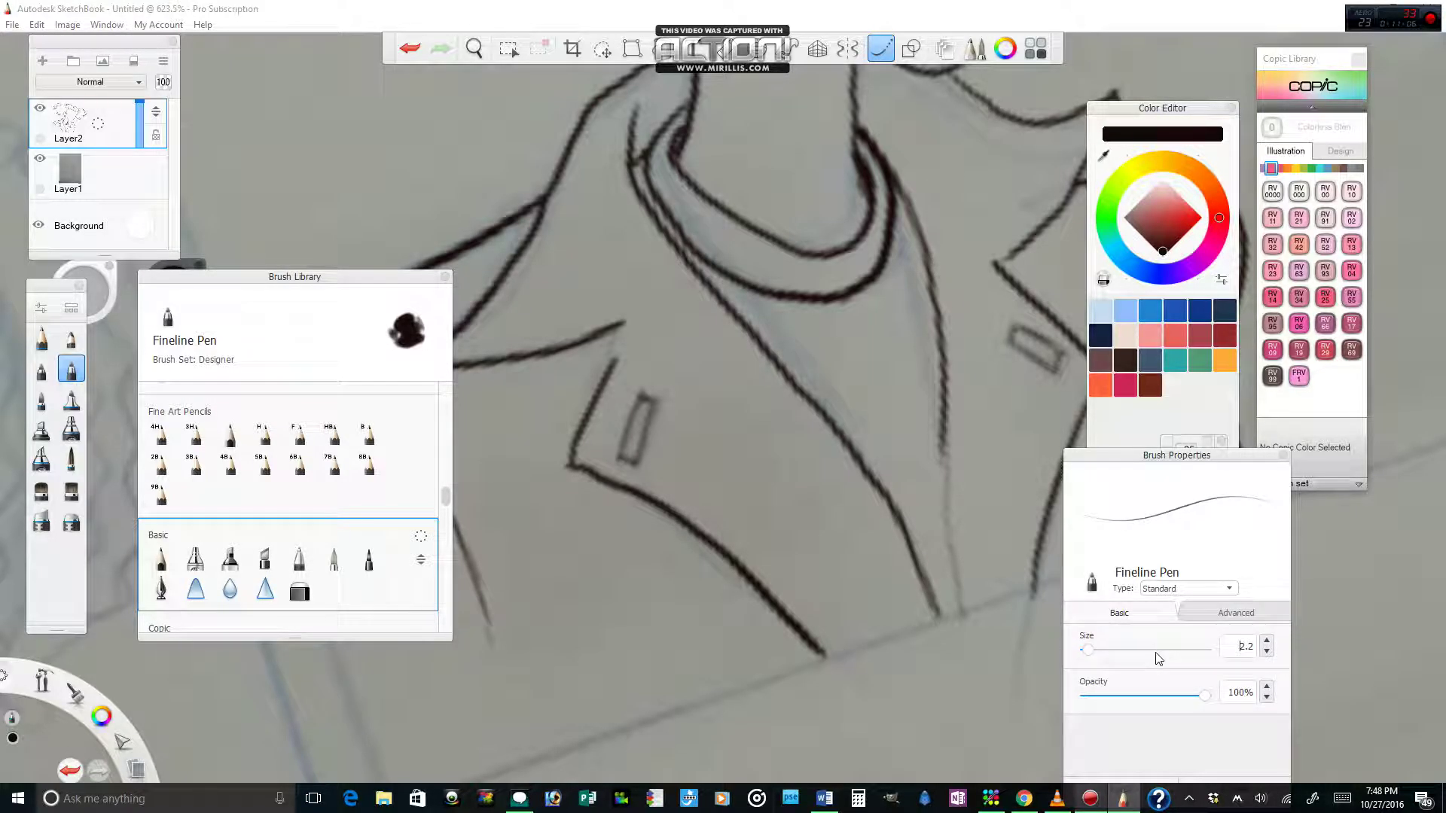
left_click(1266, 642)
left_click(1267, 642)
left_click(1267, 641)
left_click(1267, 642)
left_click(1266, 641)
left_click(1267, 642)
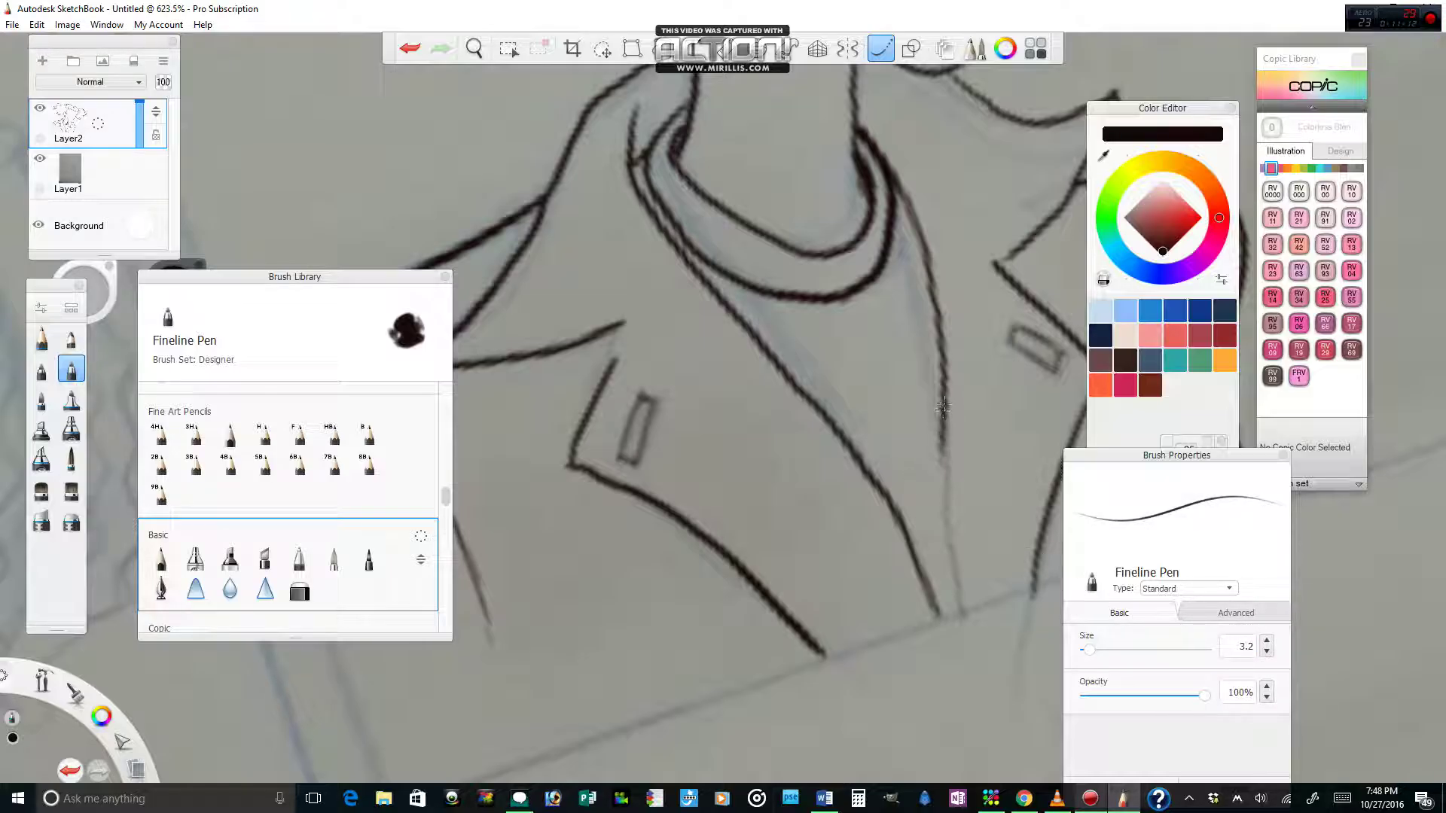
left_click_drag(943, 452, 976, 612)
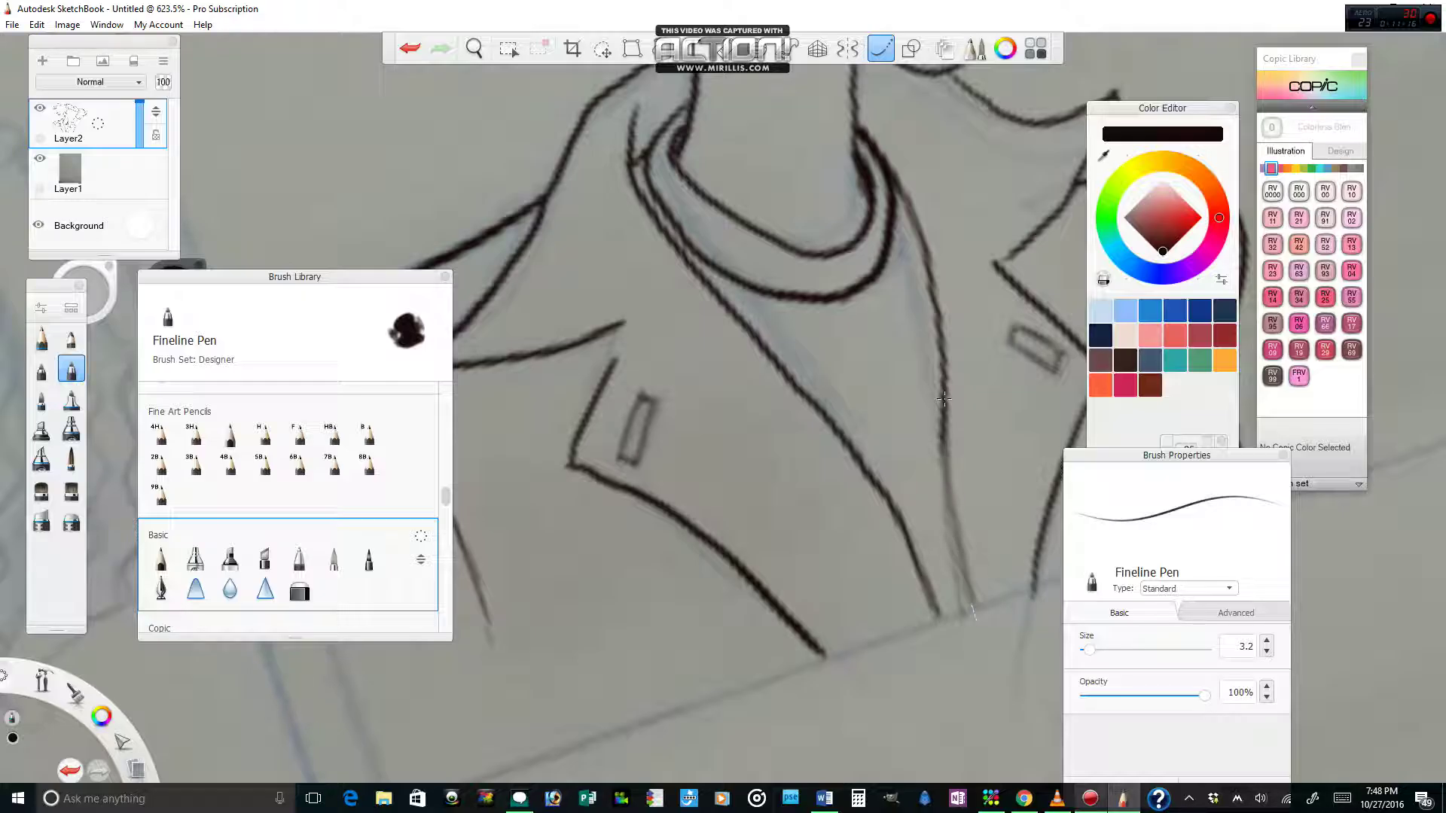
left_click_drag(946, 488, 983, 606)
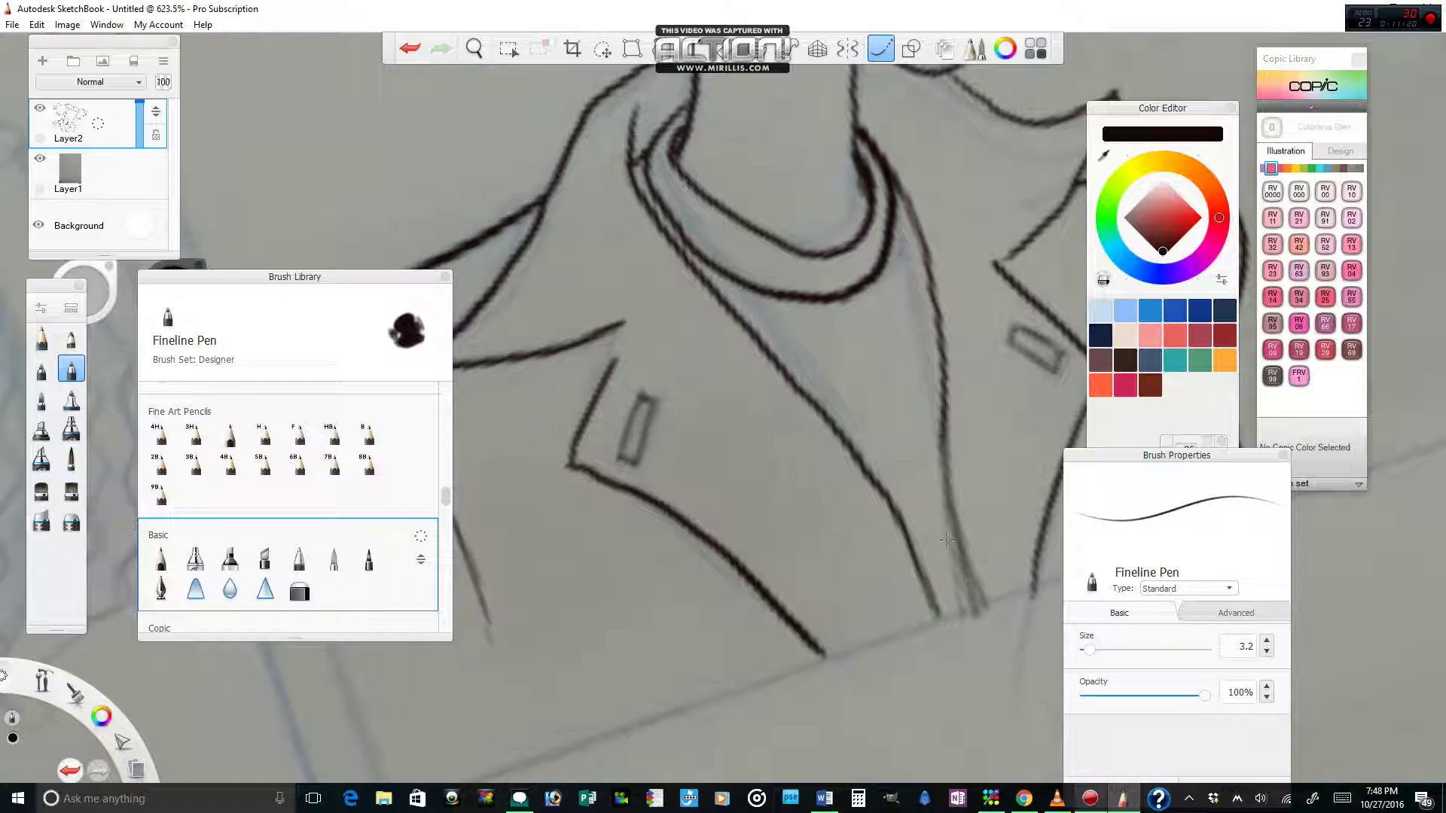
key("ctrl+z")
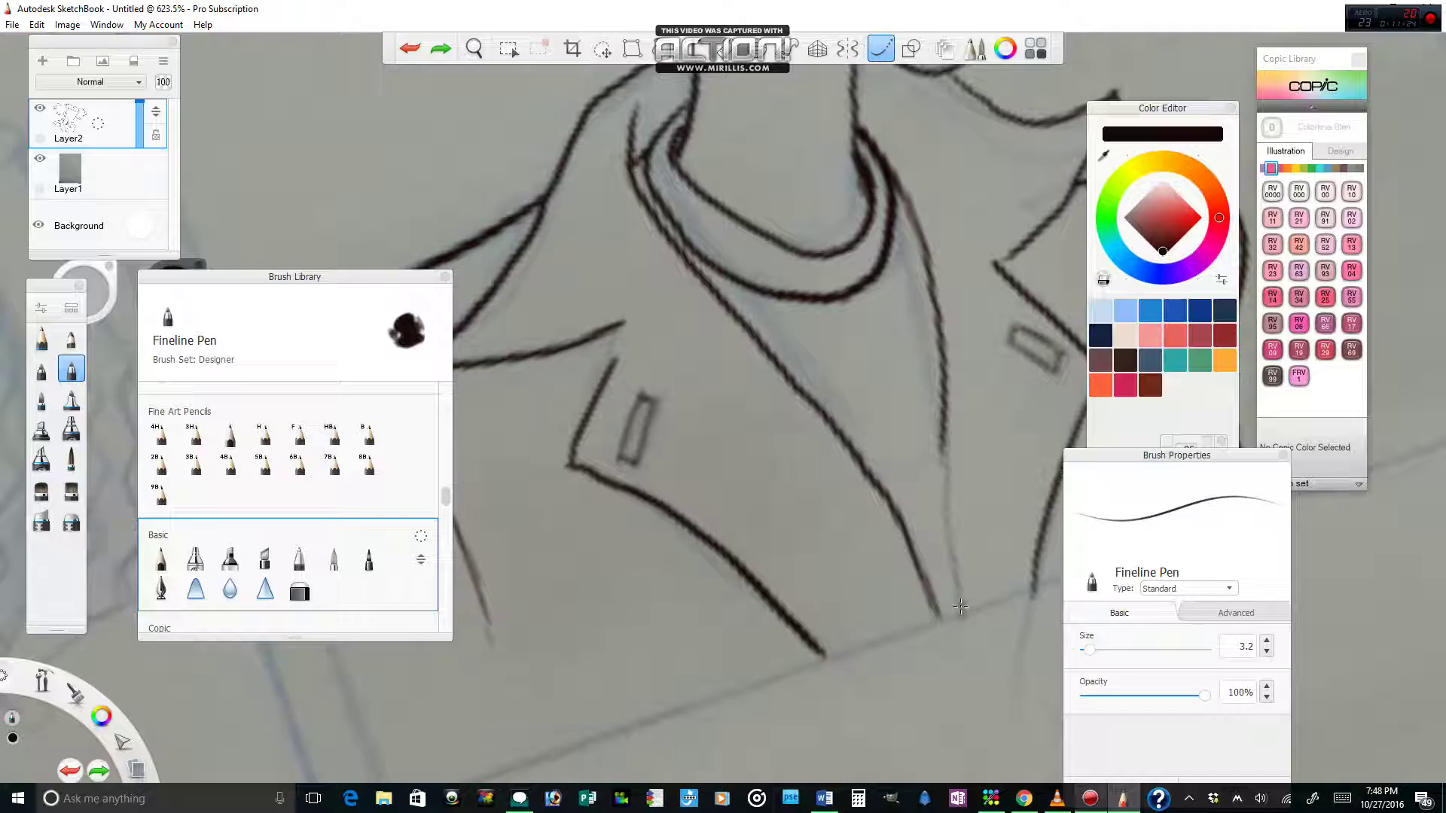
mouse_move(960, 605)
left_mouse_down()
mouse_move(937, 506)
mouse_move(936, 386)
left_mouse_up()
key("ctrl+z")
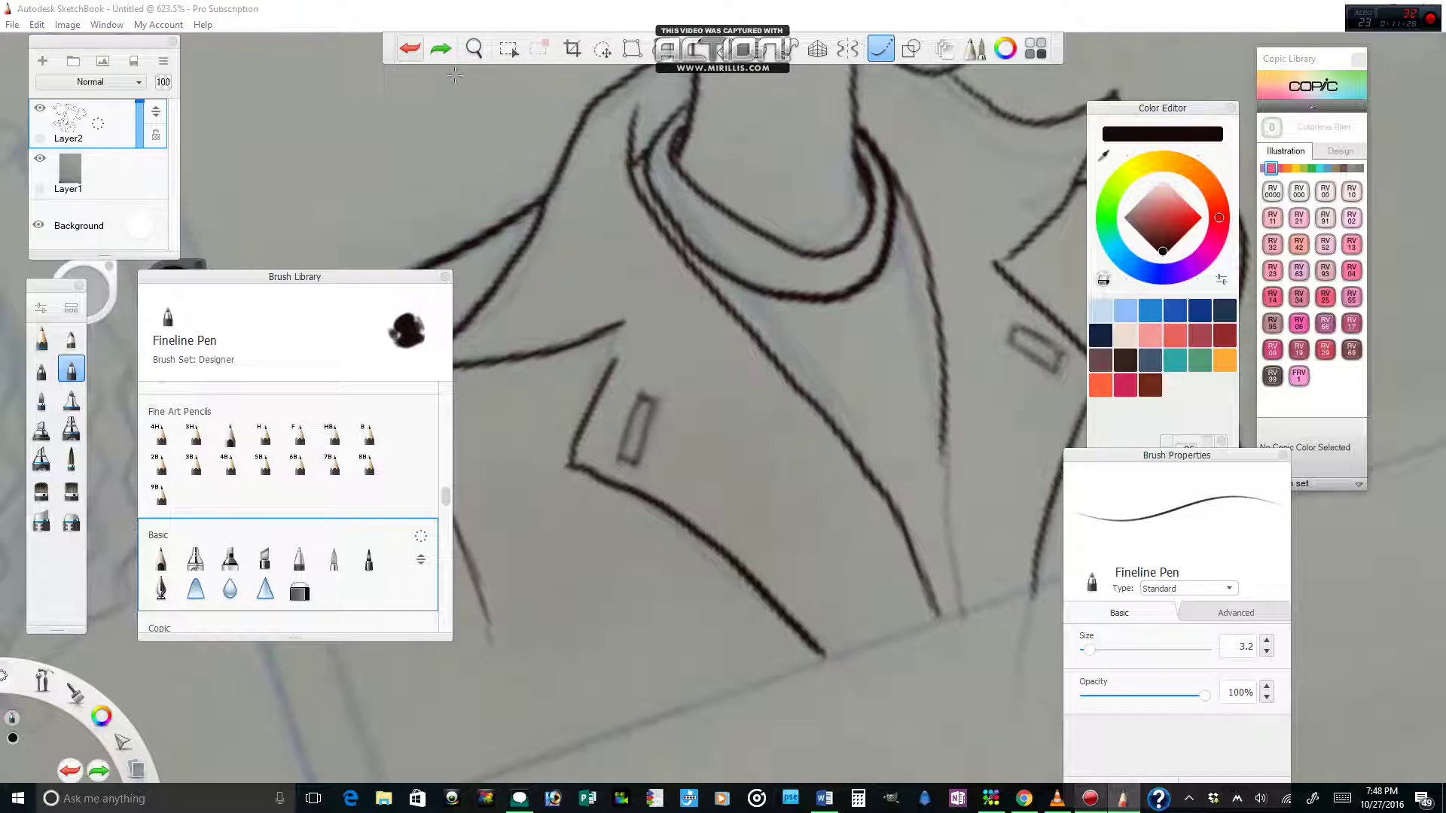
Thicken the lower part of the right lapel's inner edge, stroking upward from the comic frame's border with the Fineline Pen at 3.2
left_click_drag(958, 610, 939, 399)
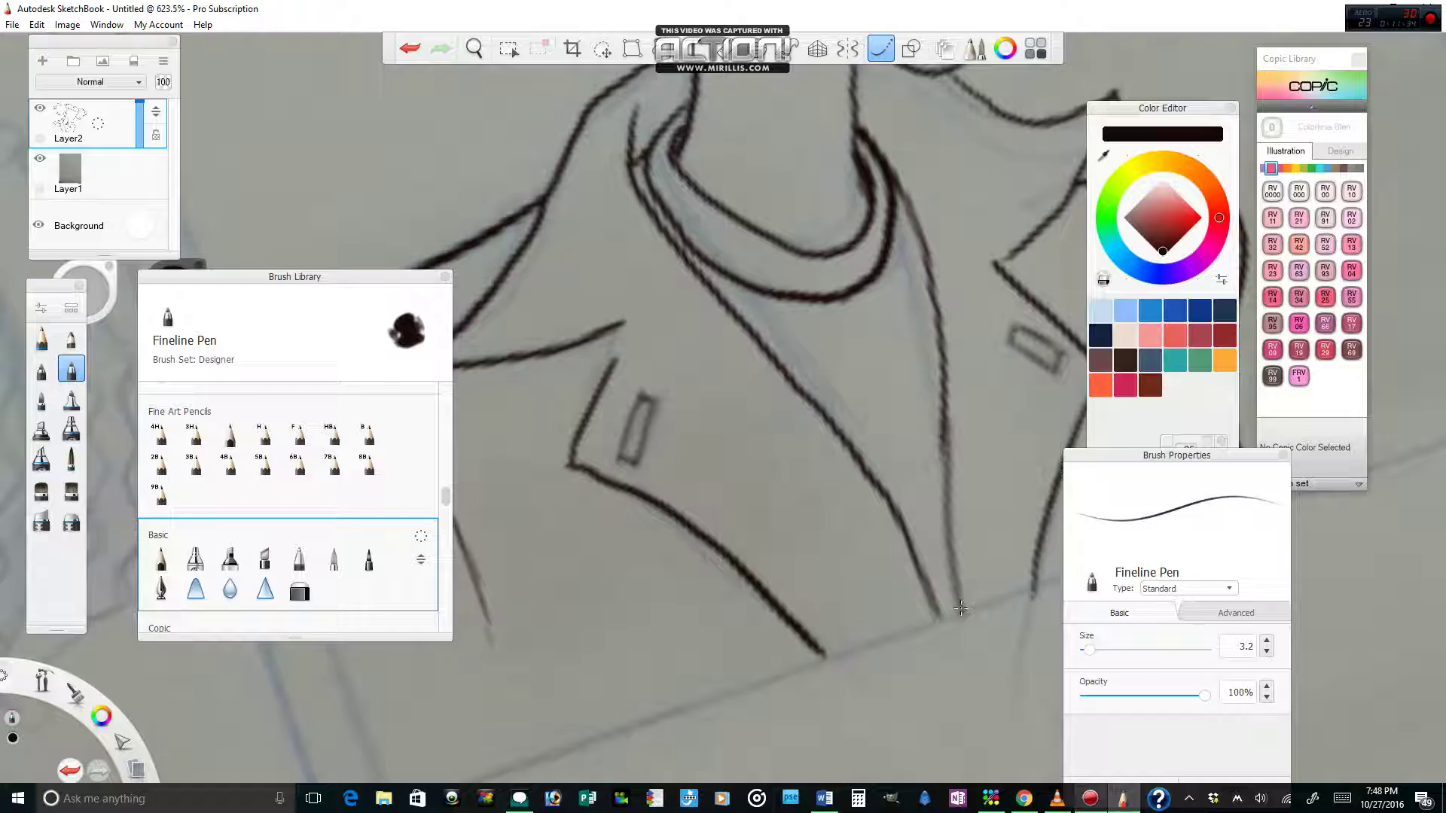
left_click_drag(960, 608, 939, 415)
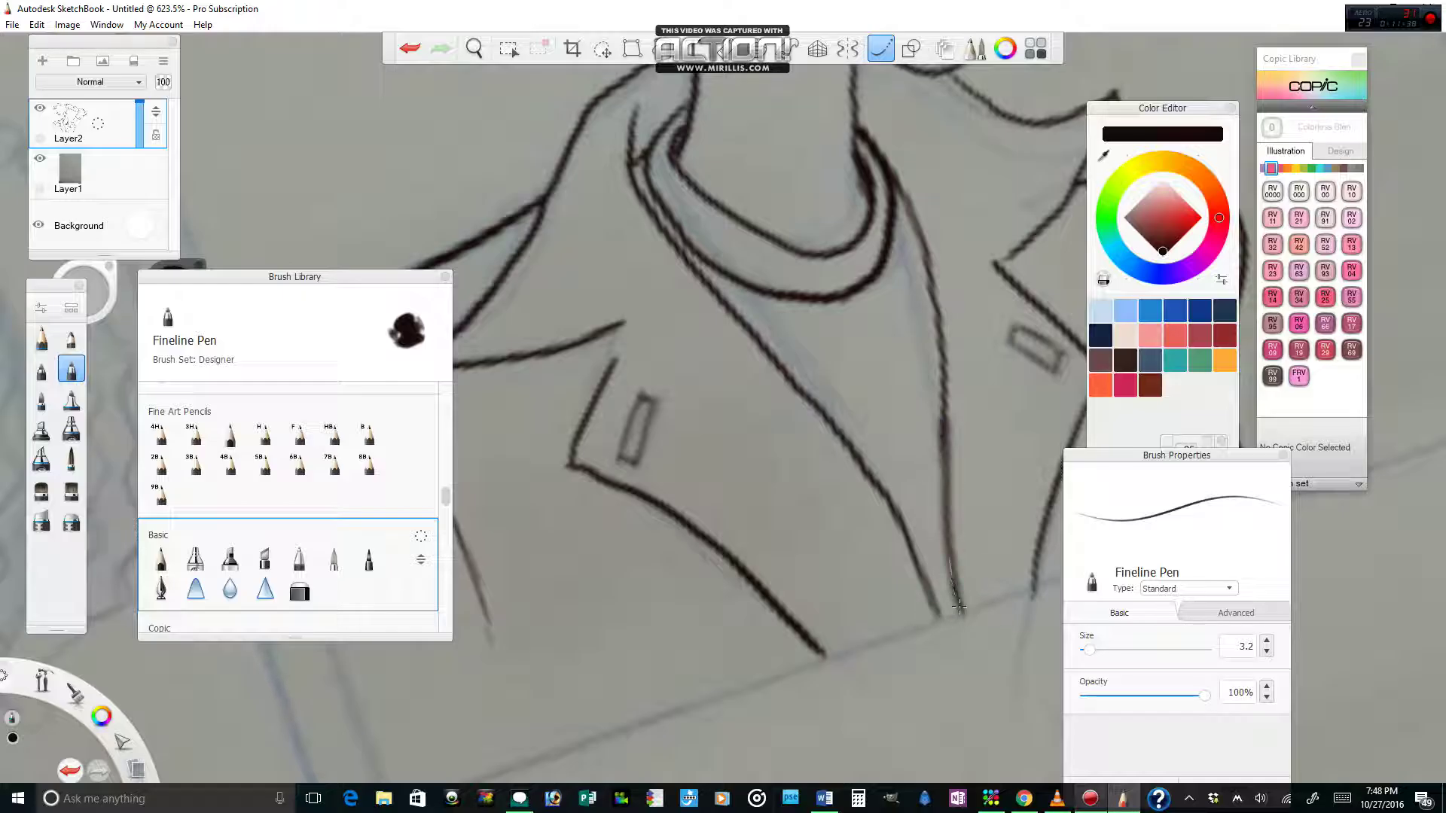
left_click_drag(950, 561, 945, 478)
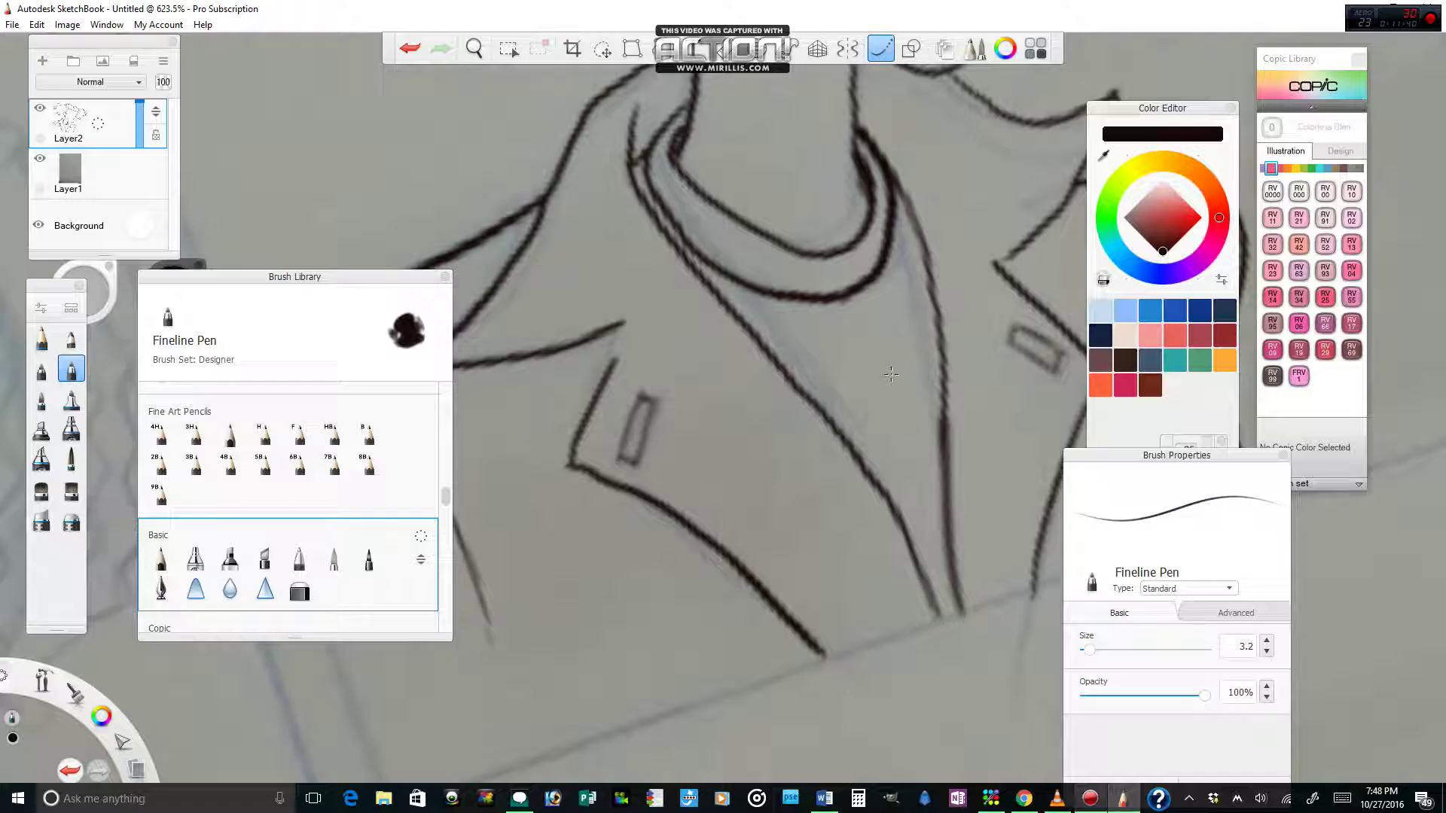
Ink the upper lash line of the left-hand eye over the sketch with the Inking Pen at 2.4 and Steady Stroke at 25
left_click(474, 49)
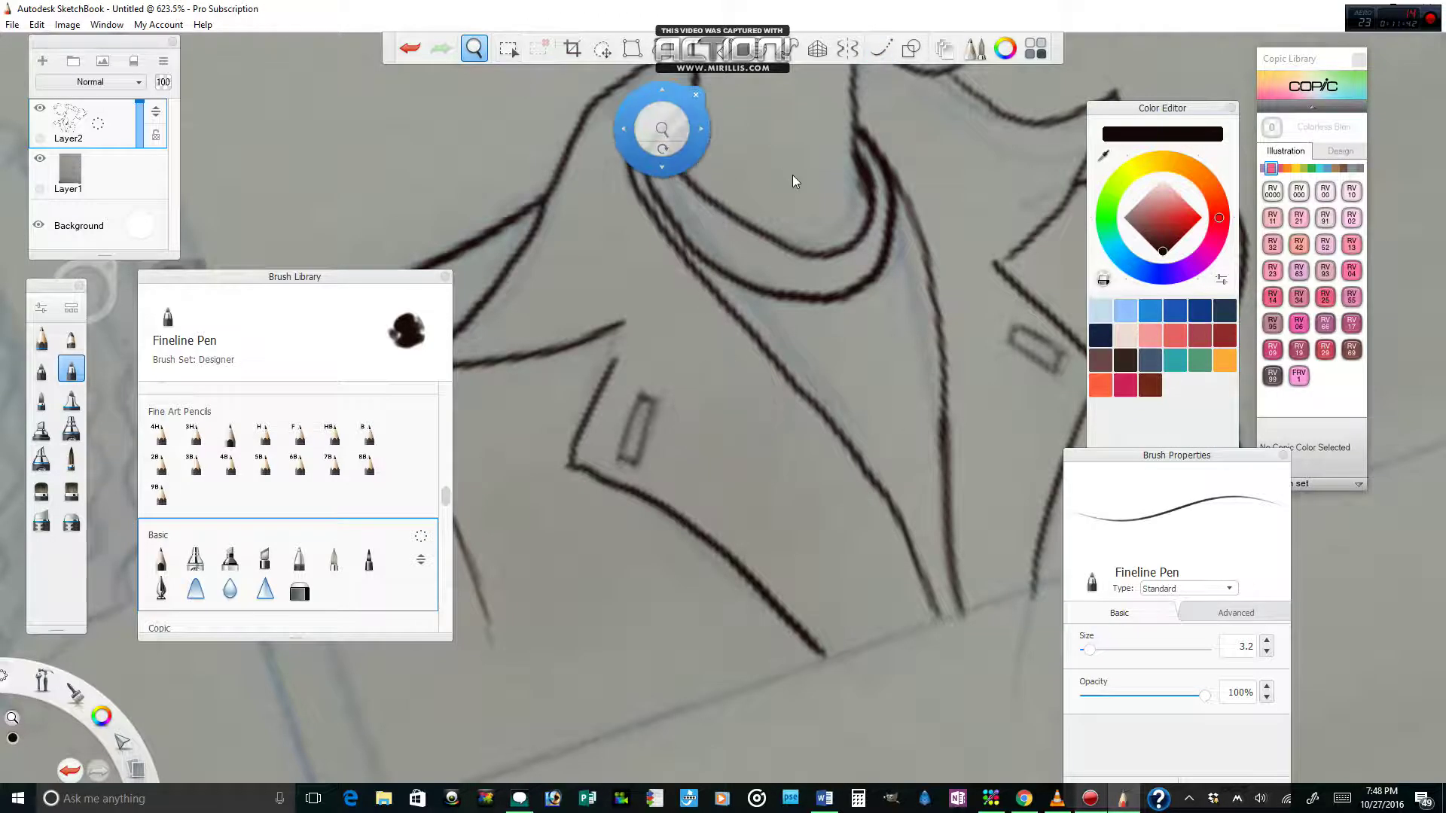
left_click(789, 181)
left_click_drag(789, 198, 853, 372)
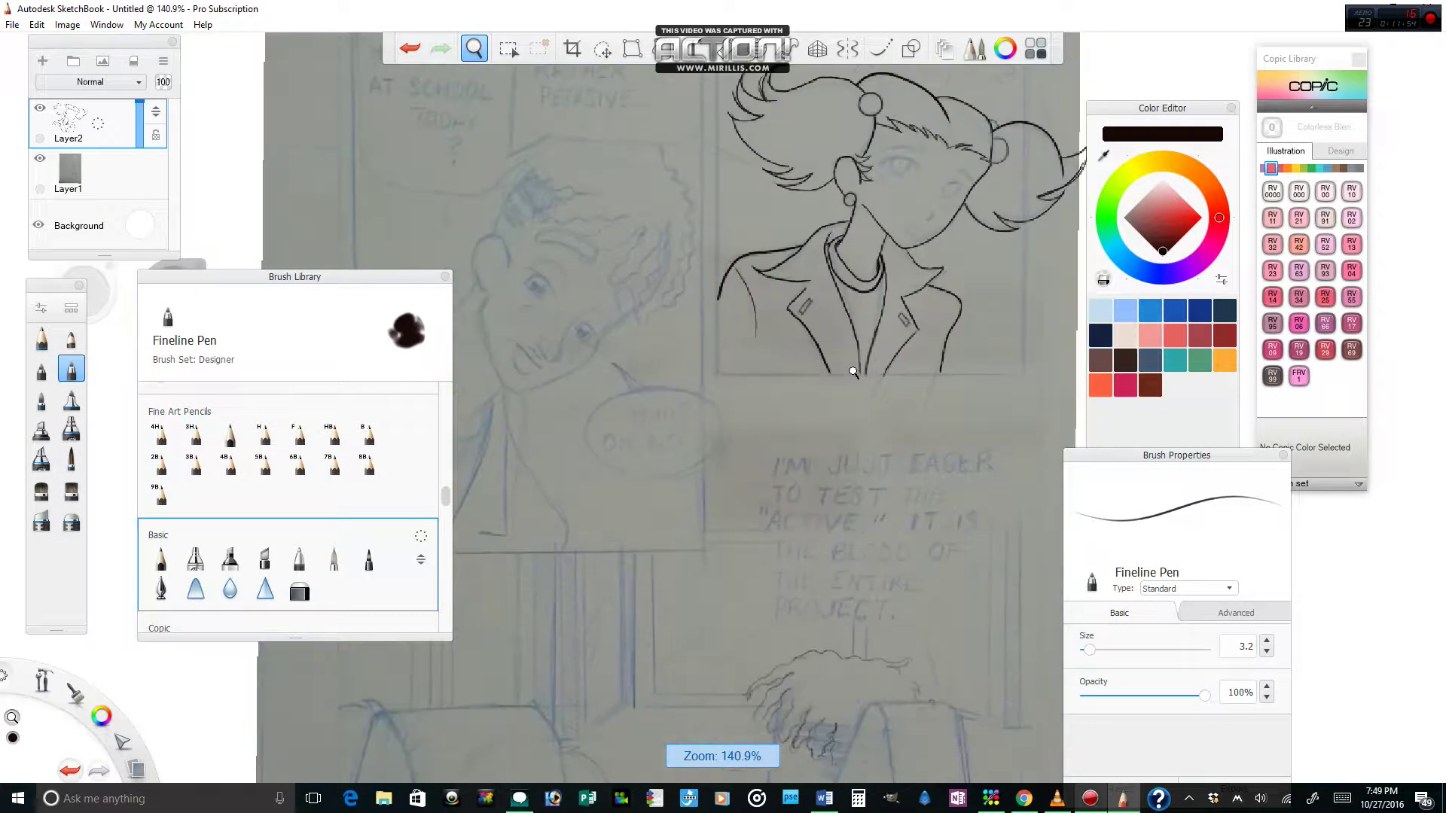
scroll(853, 372, "down", 1)
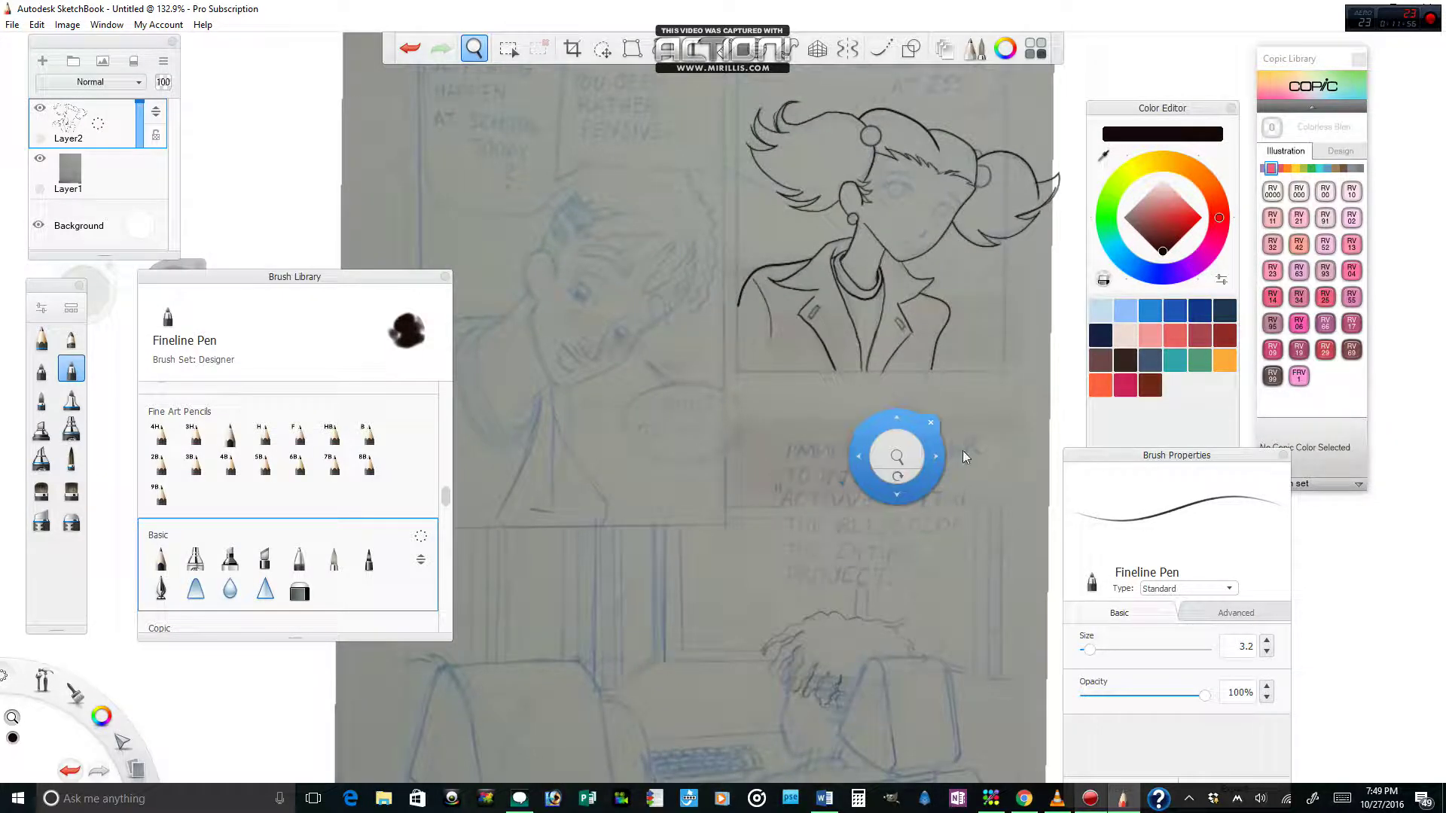
left_click_drag(926, 321, 842, 416)
scroll(864, 452, "up", 3)
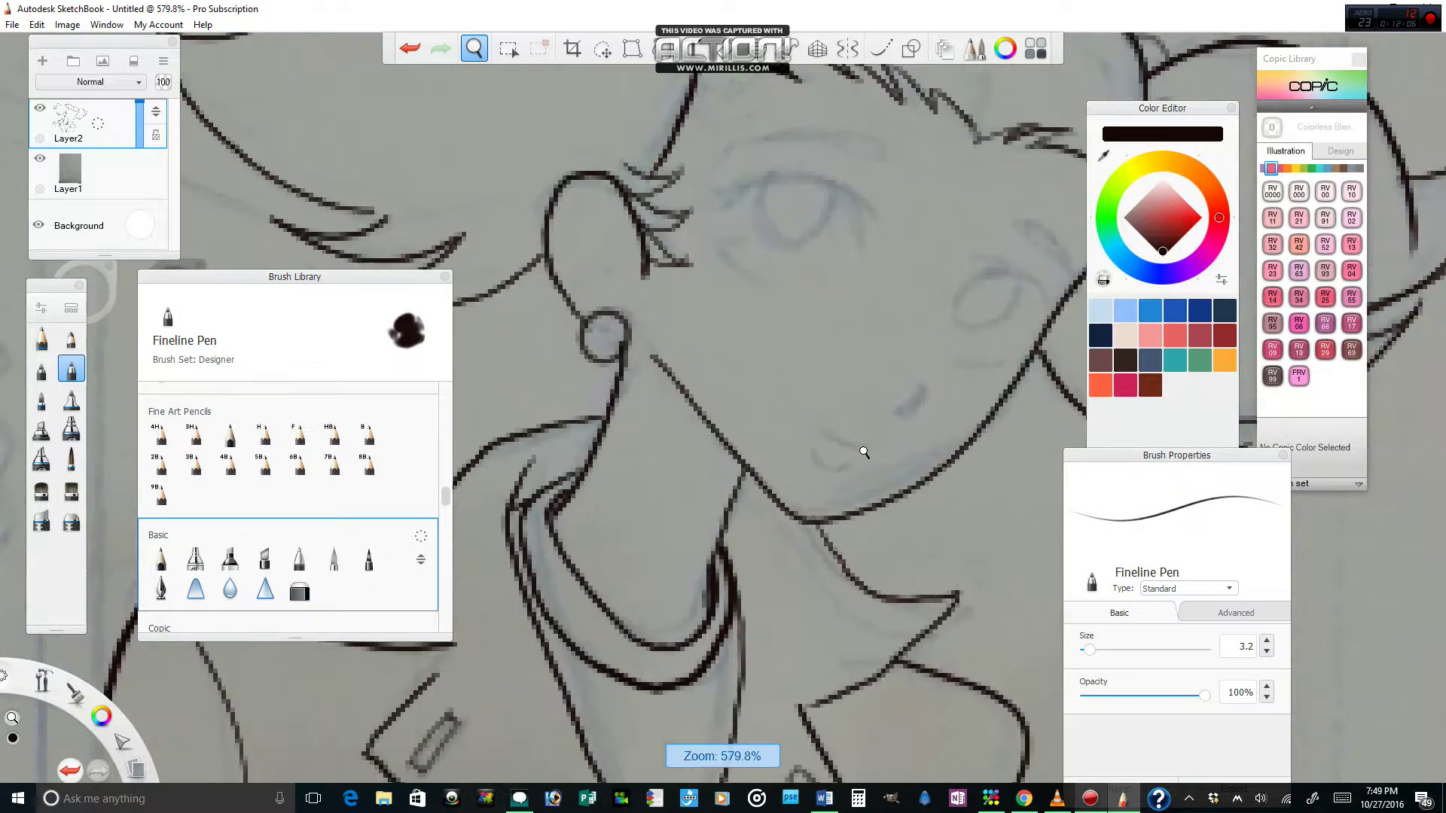
scroll(866, 383, "up", 3)
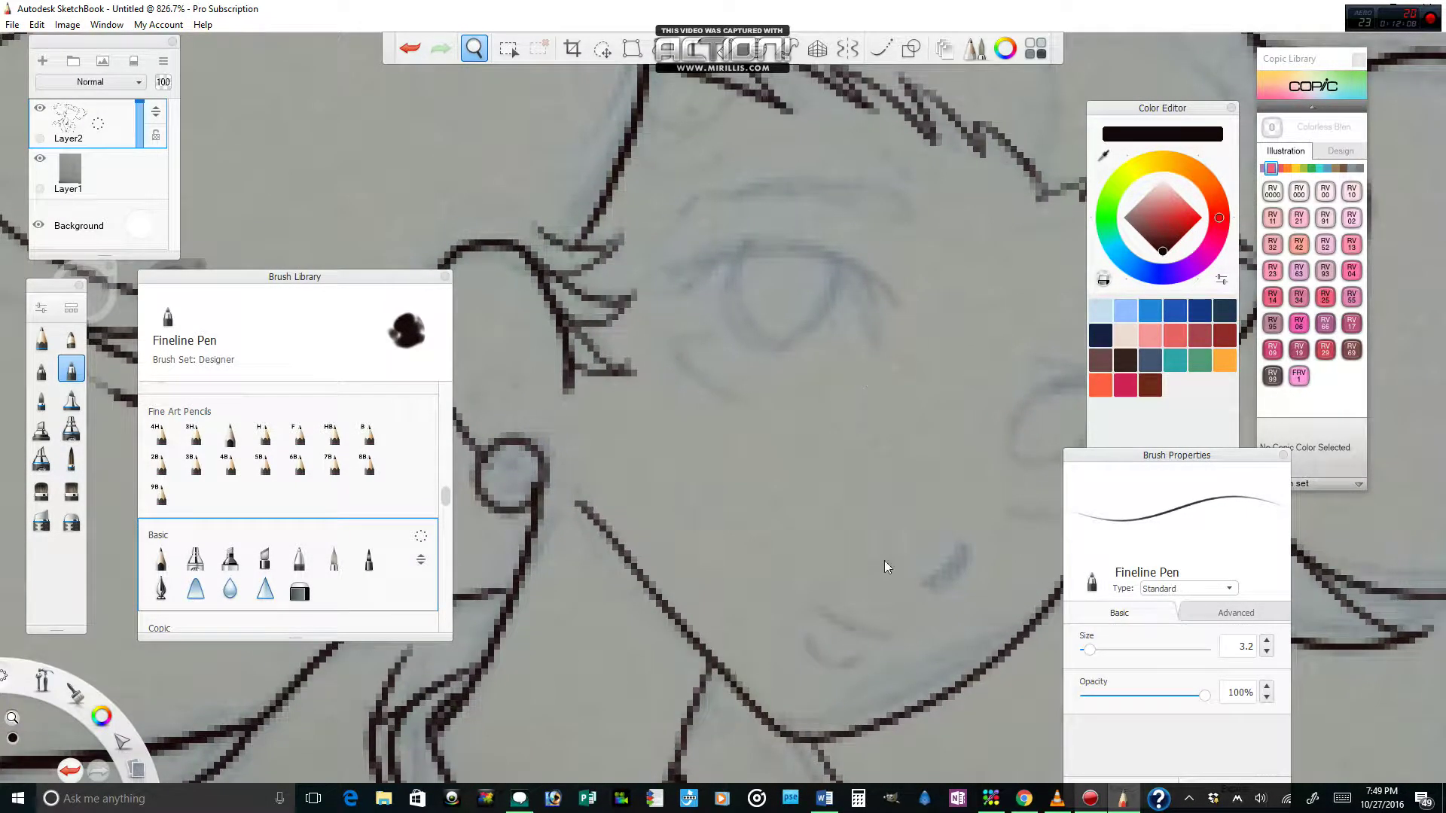
left_click(902, 493)
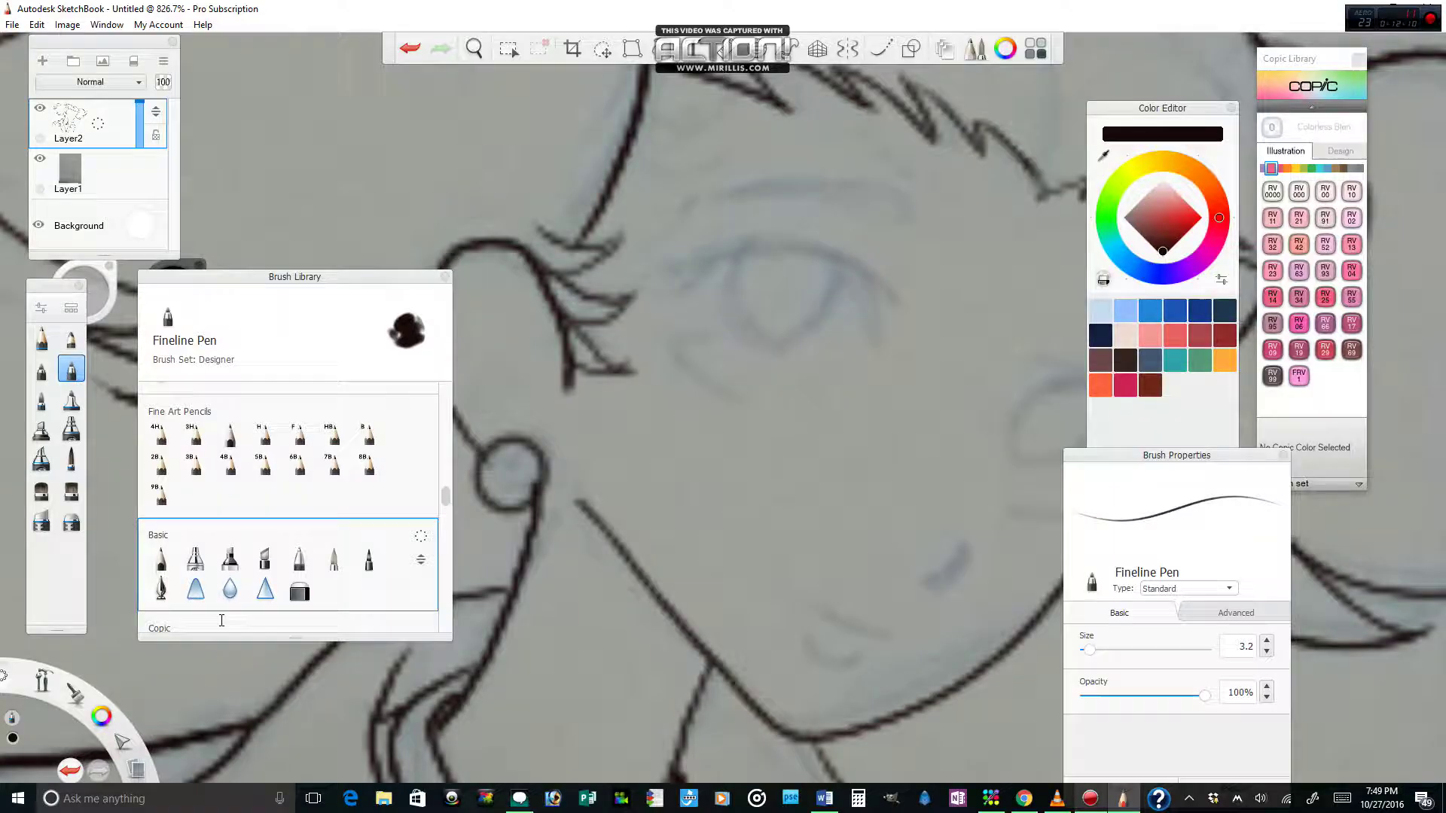
left_click(160, 588)
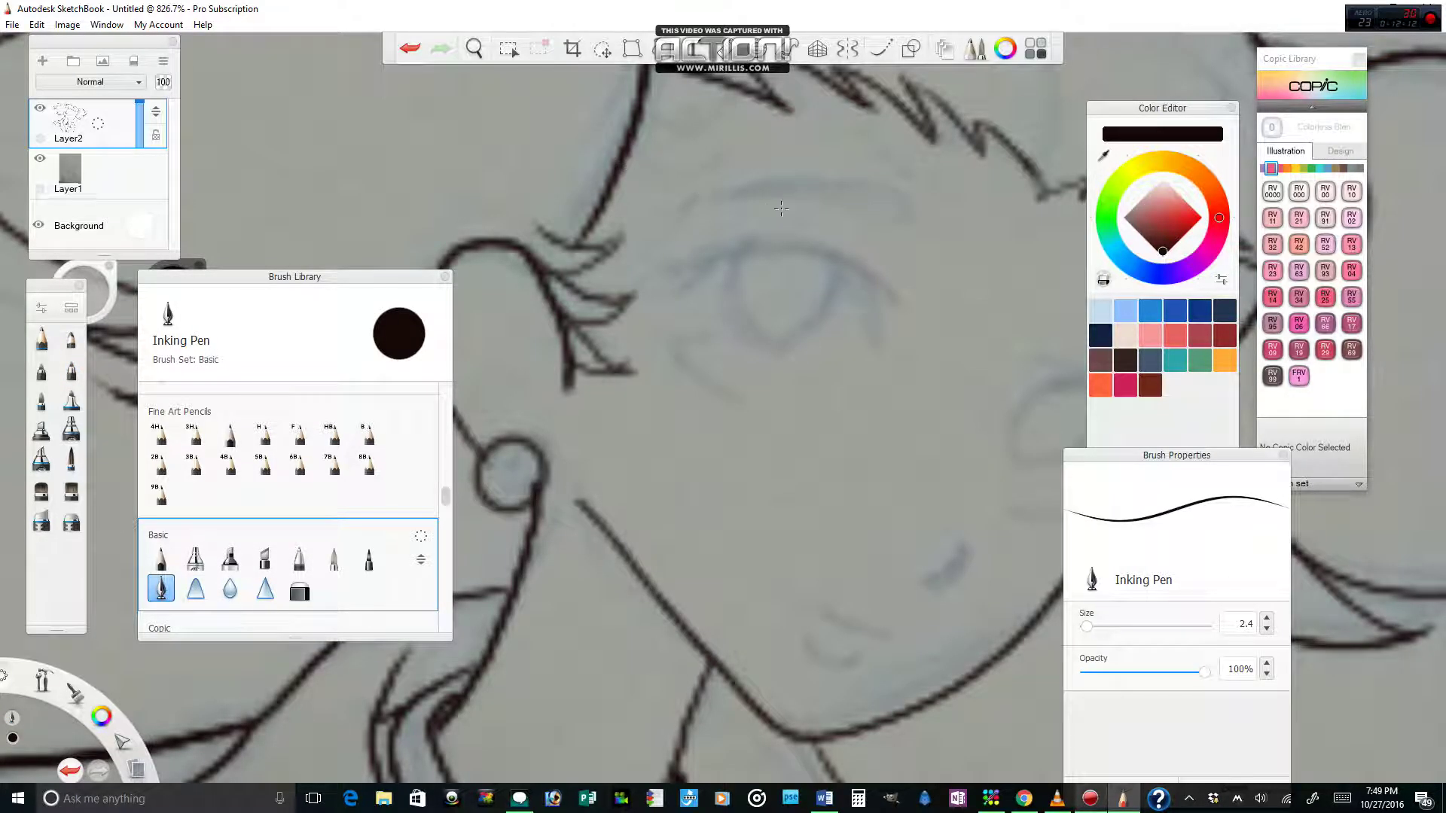
left_click(881, 48)
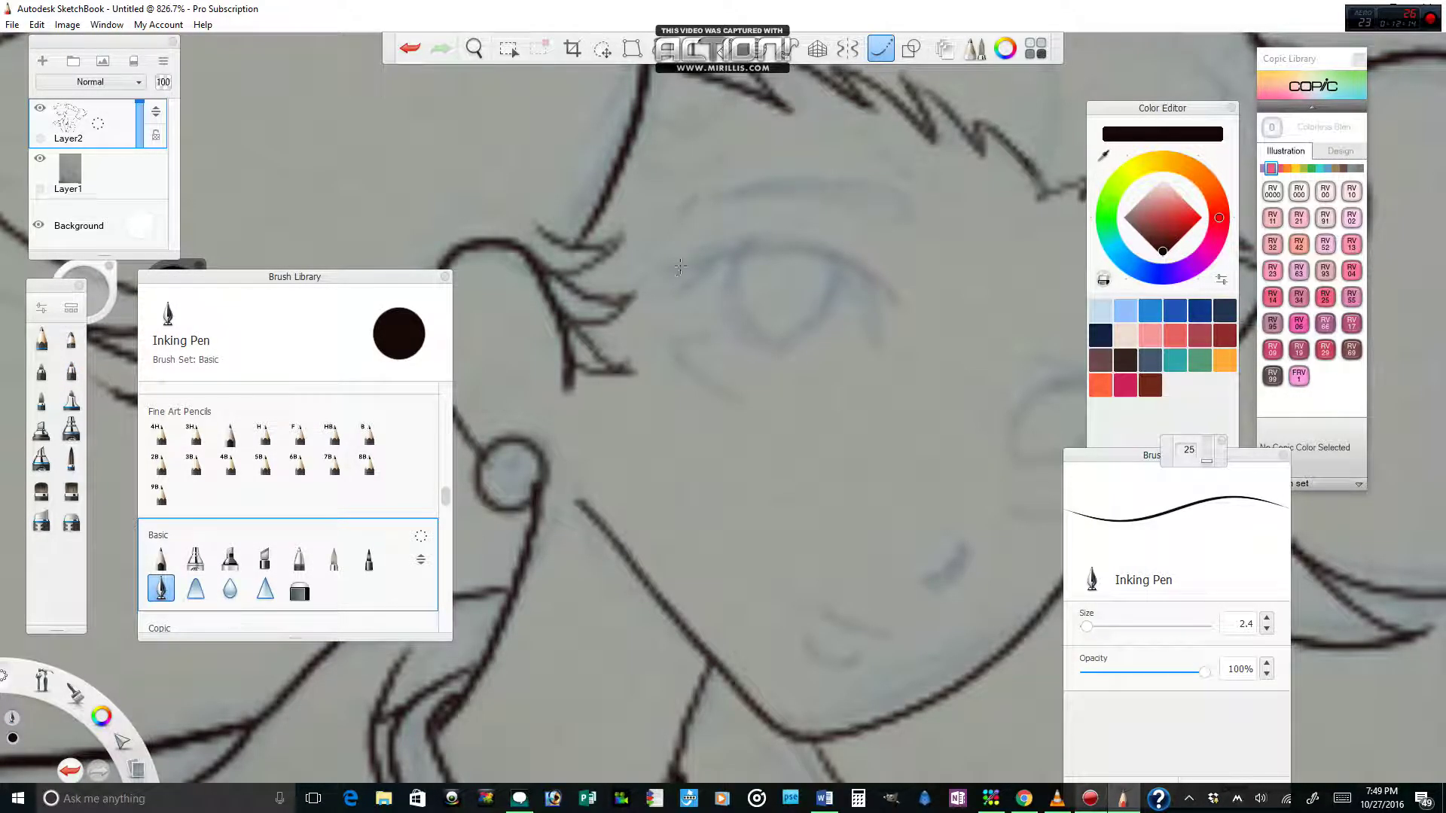
mouse_move(660, 273)
left_mouse_down()
mouse_move(764, 235)
mouse_move(850, 268)
mouse_move(871, 358)
left_mouse_up()
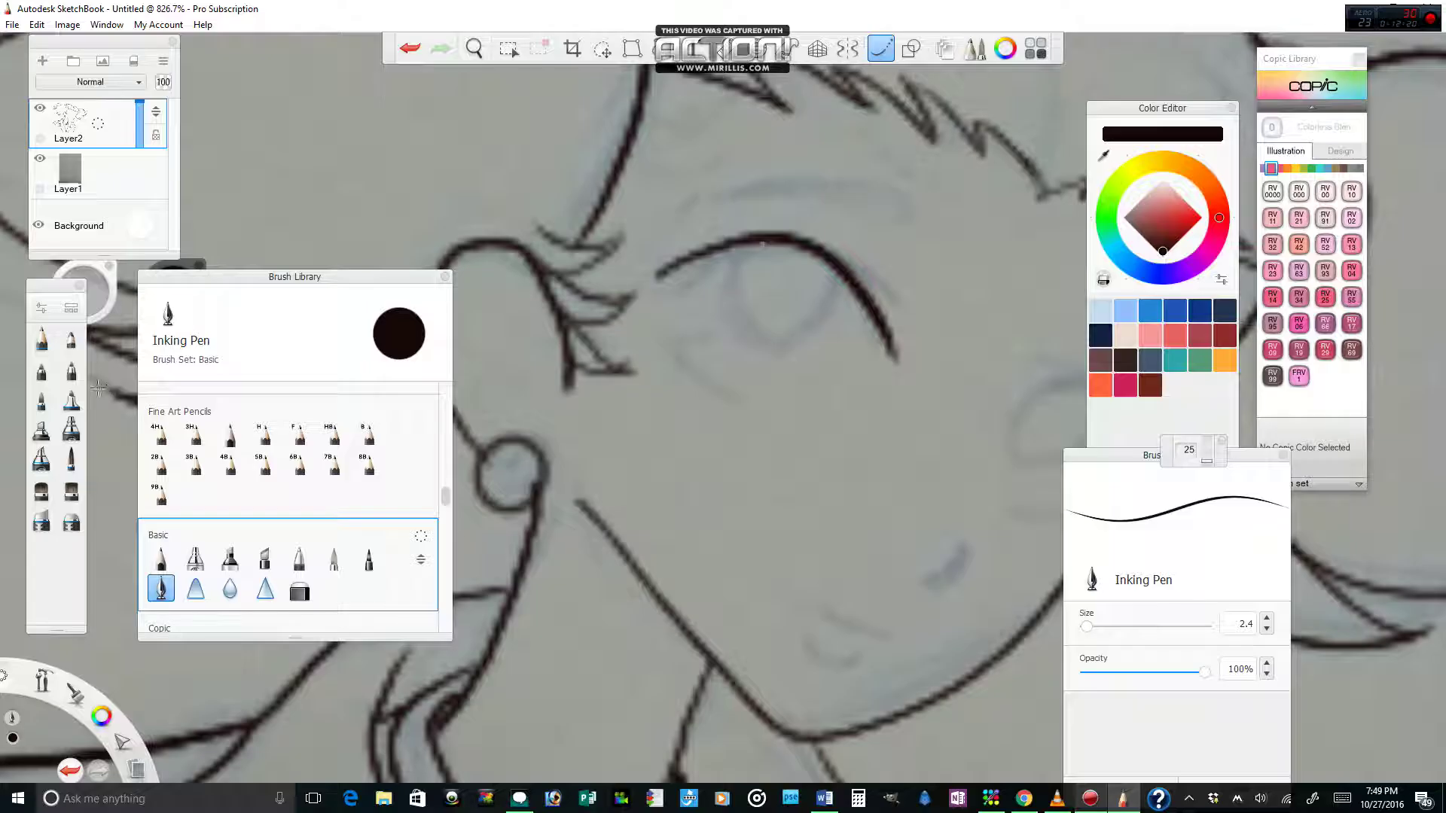
Ink the curved lower lid line of the left-hand eye with the Fineline Pen at 3.2
left_click(71, 369)
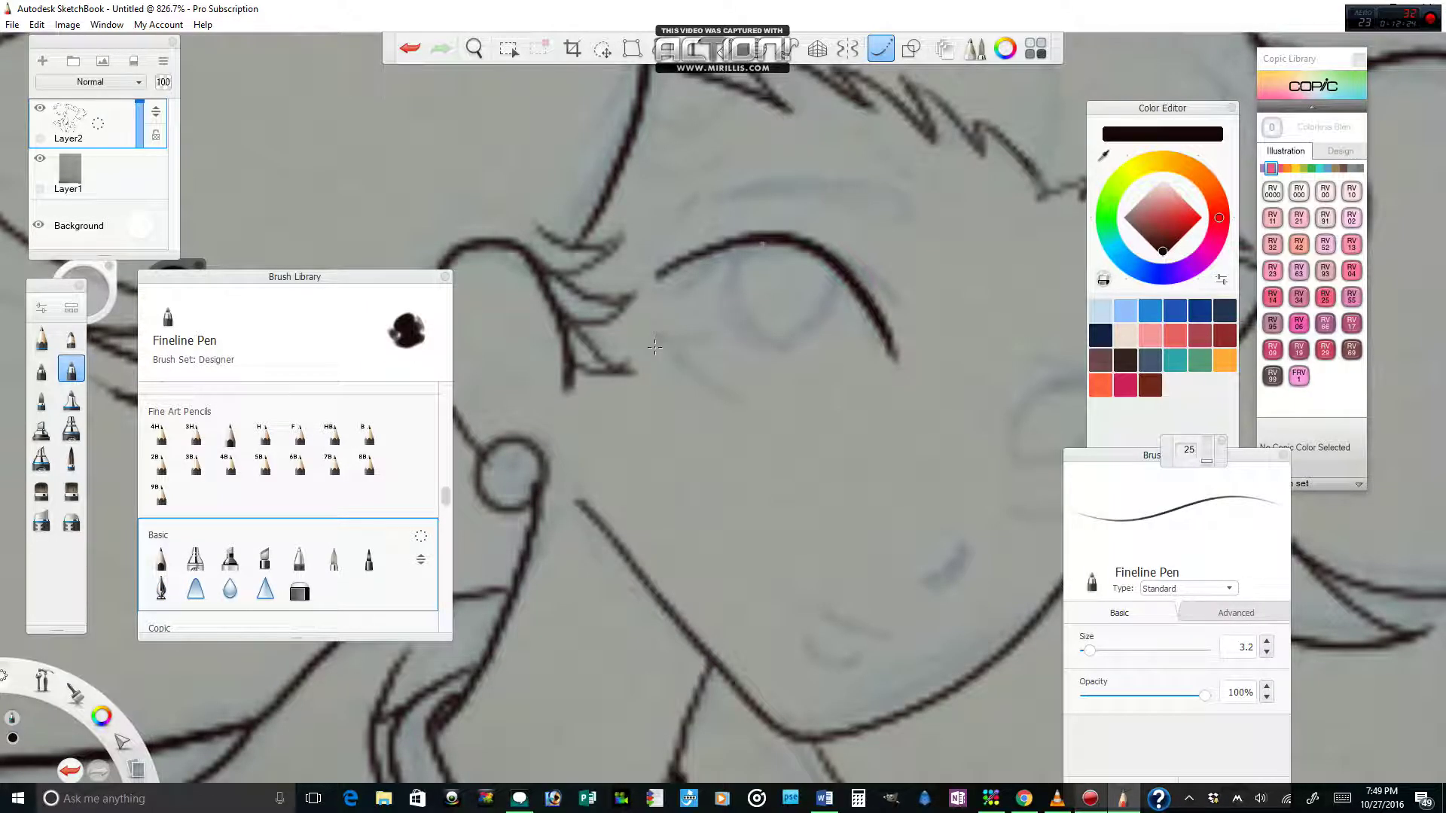
mouse_move(664, 341)
left_mouse_down()
mouse_move(703, 378)
mouse_move(786, 403)
left_mouse_up()
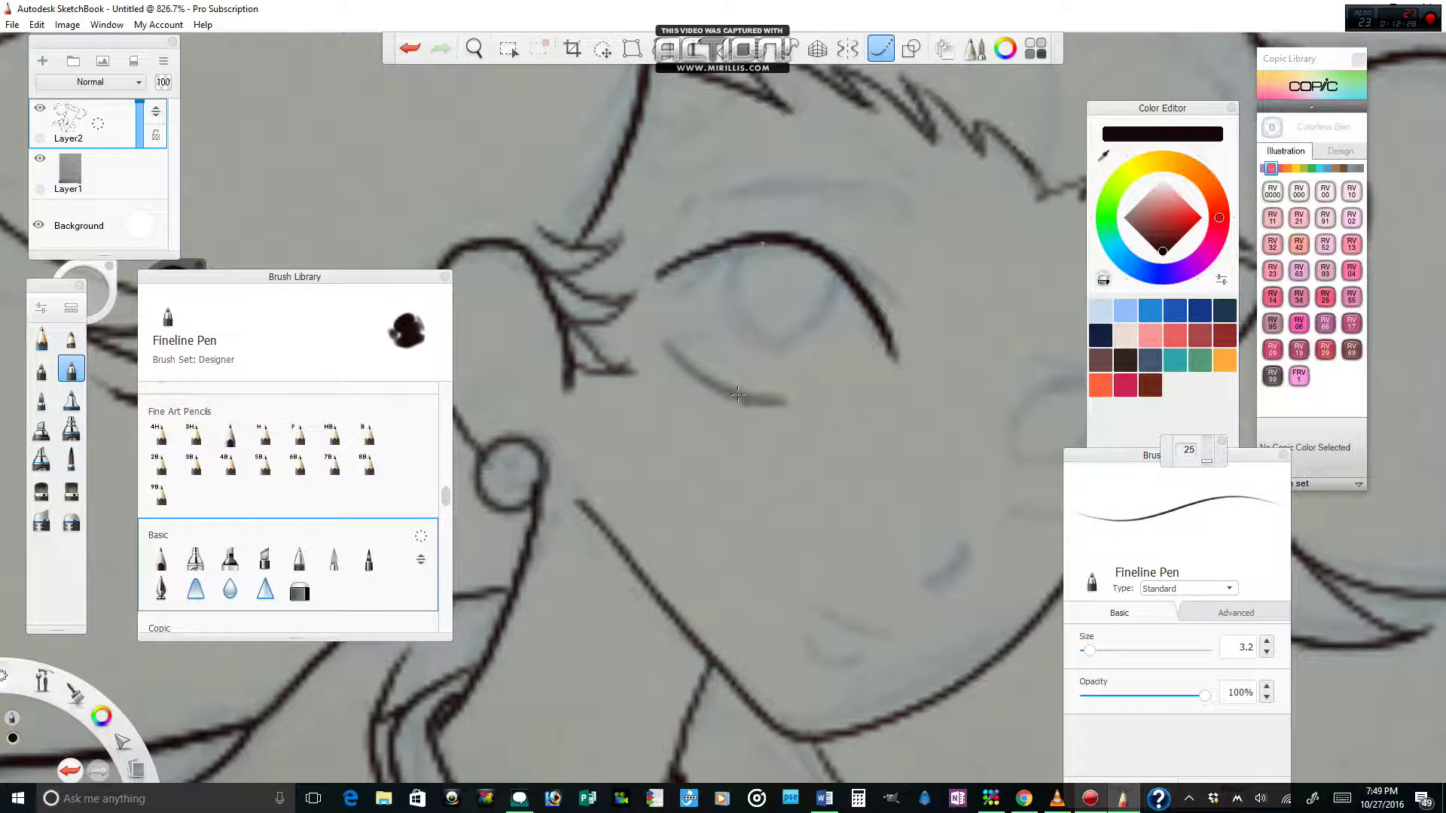
left_click(474, 48)
left_click_drag(757, 246, 546, 258)
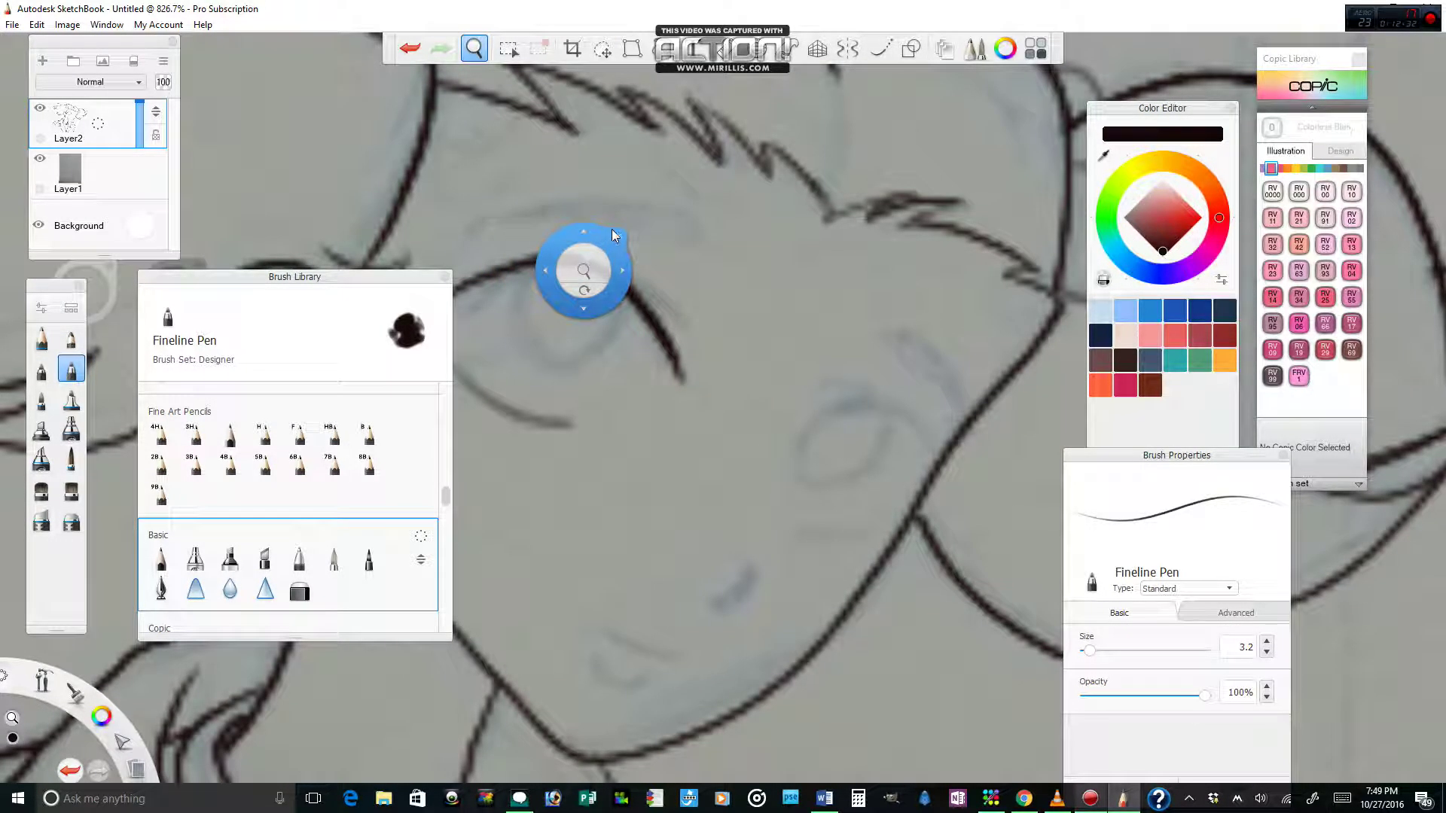
left_click(663, 234)
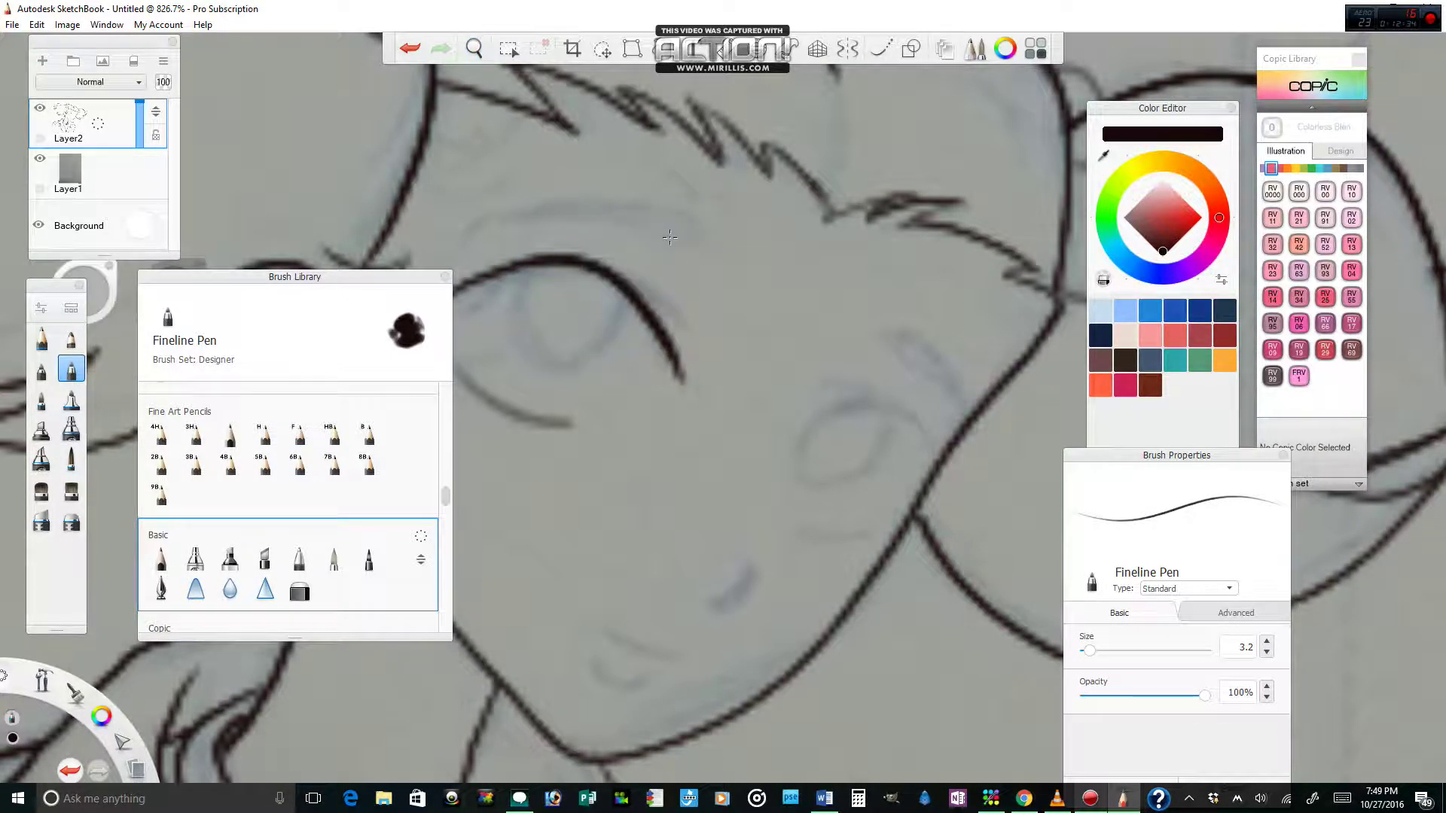
left_click_drag(622, 279, 704, 332)
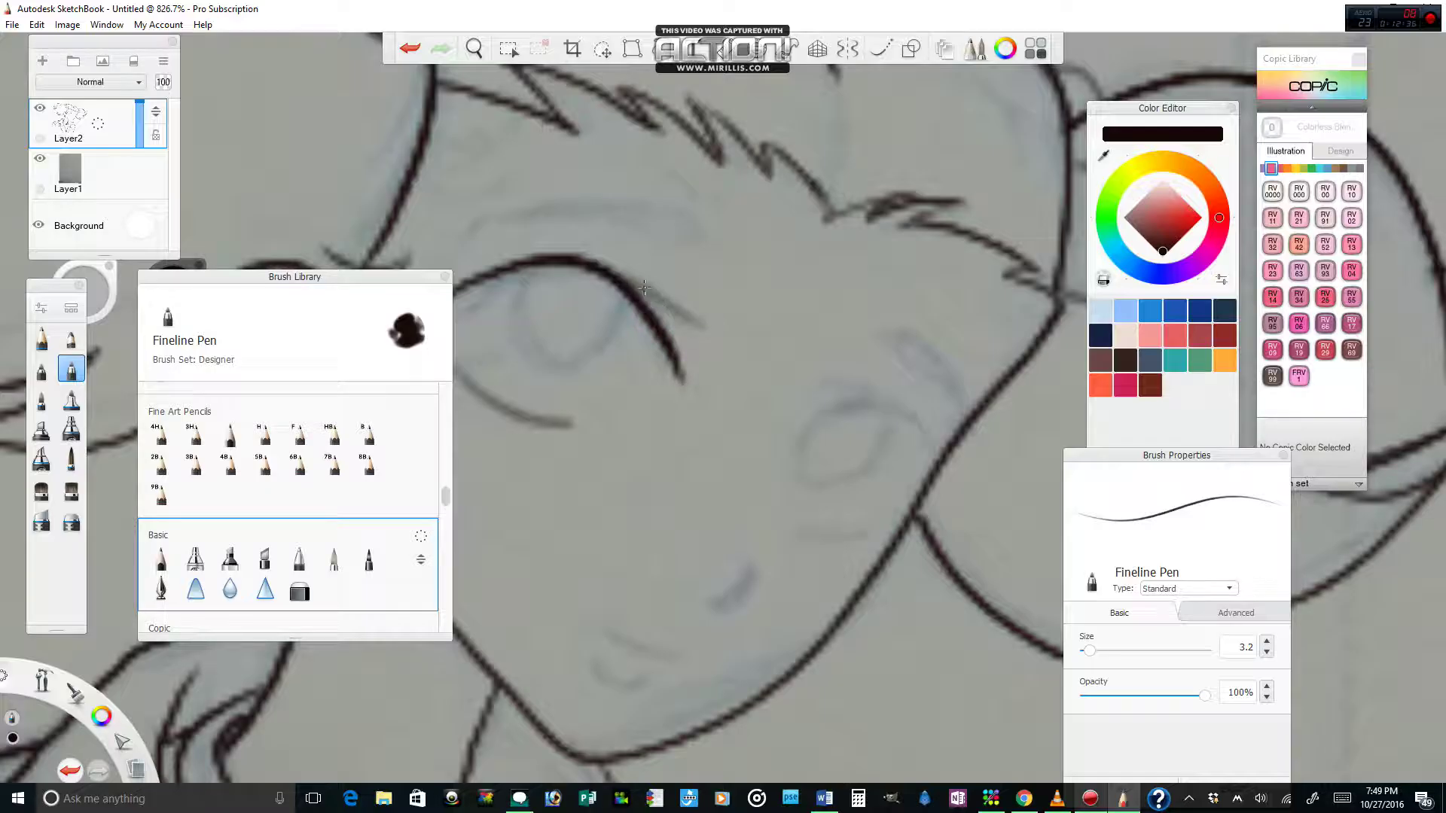
left_click(413, 50)
left_click_drag(616, 273, 691, 327)
left_click(409, 48)
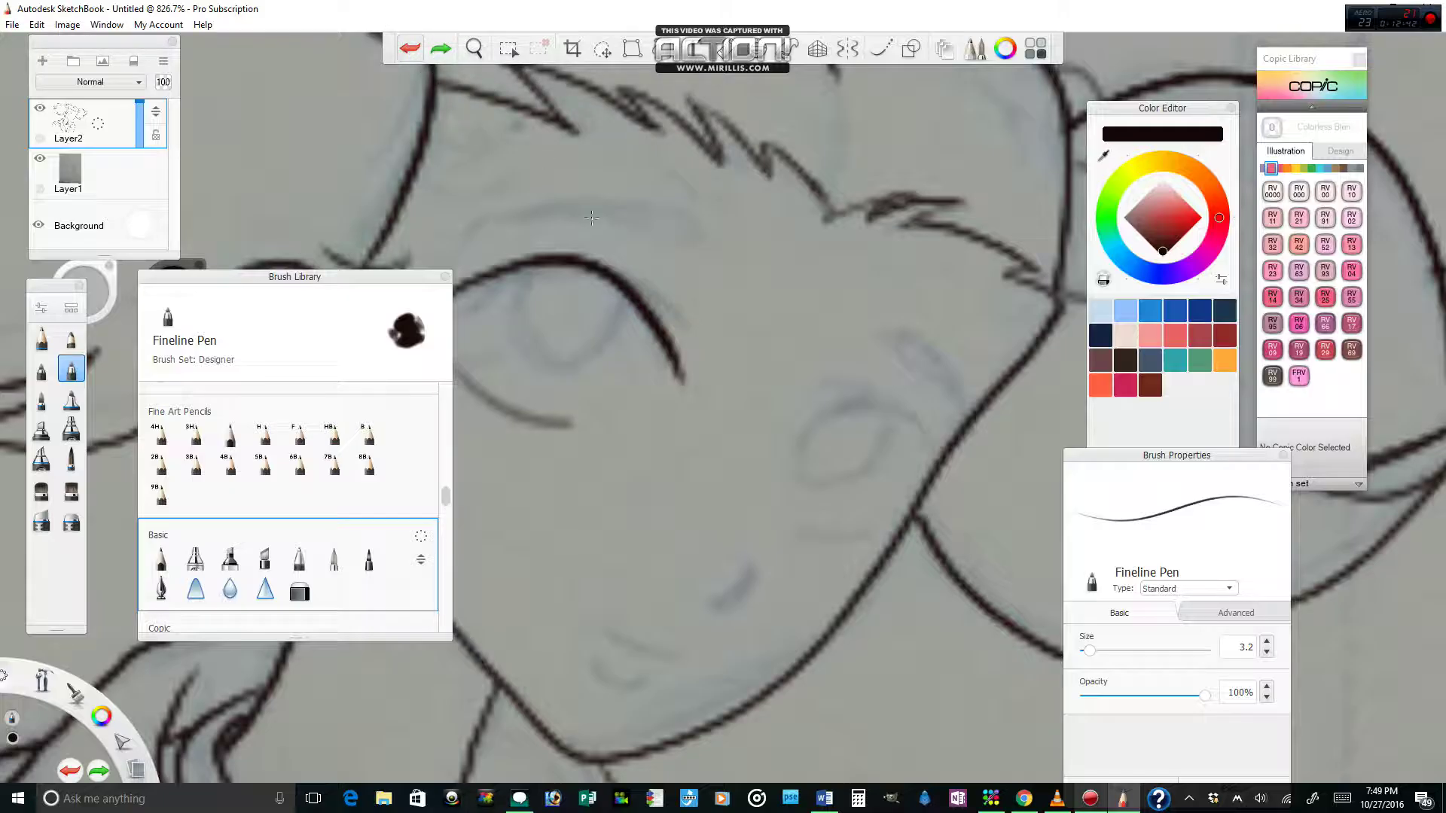
left_click_drag(614, 276, 693, 326)
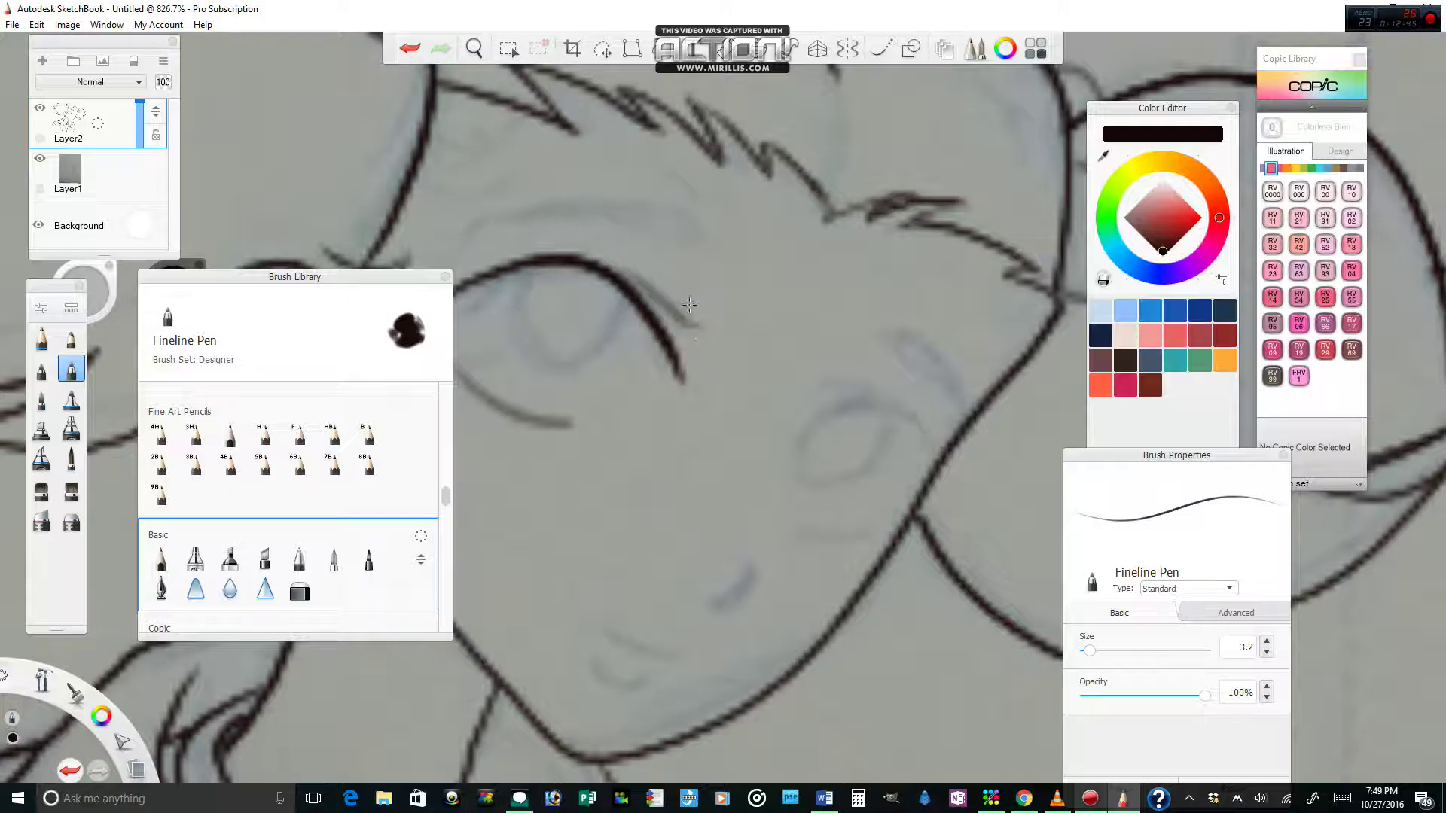
left_click(410, 49)
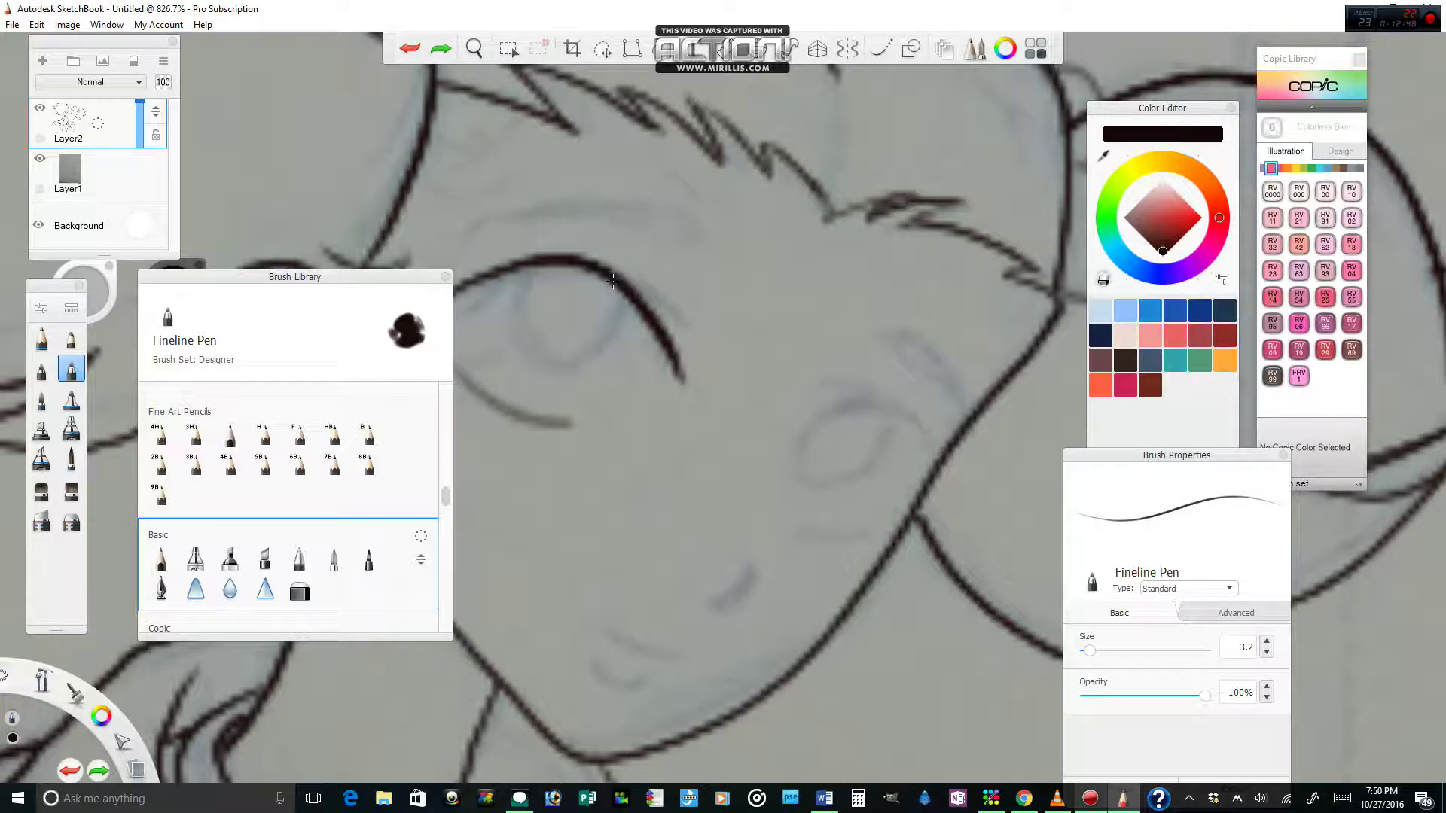
Ink a short stroke off the left-hand eye's upper lash line and thin upper and lower lid lines on the right-hand eye
left_click_drag(611, 275, 691, 327)
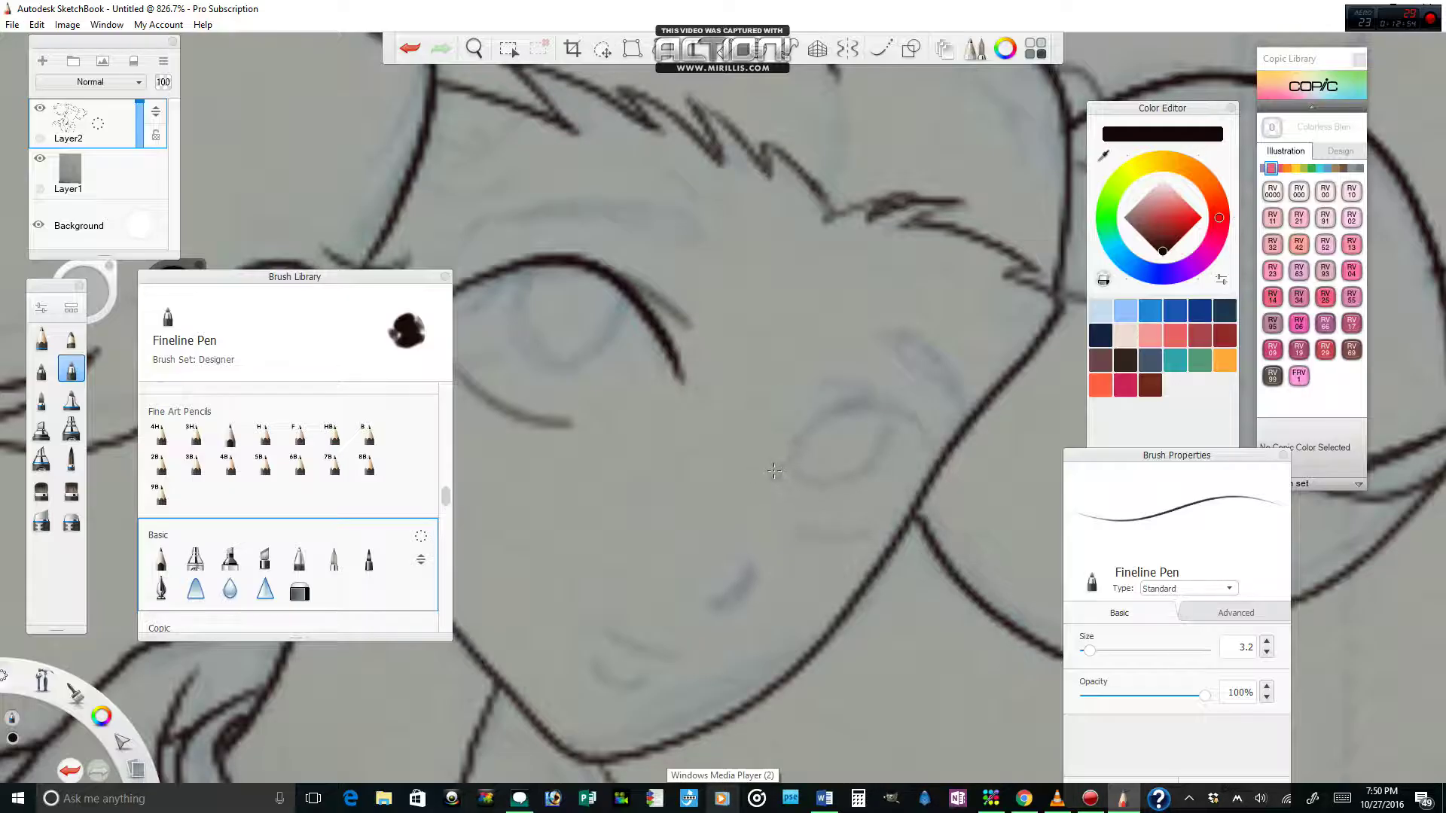
left_click_drag(789, 410, 853, 392)
mouse_move(783, 424)
left_mouse_down()
mouse_move(878, 406)
mouse_move(913, 419)
mouse_move(932, 468)
left_mouse_up()
left_click_drag(796, 536, 882, 533)
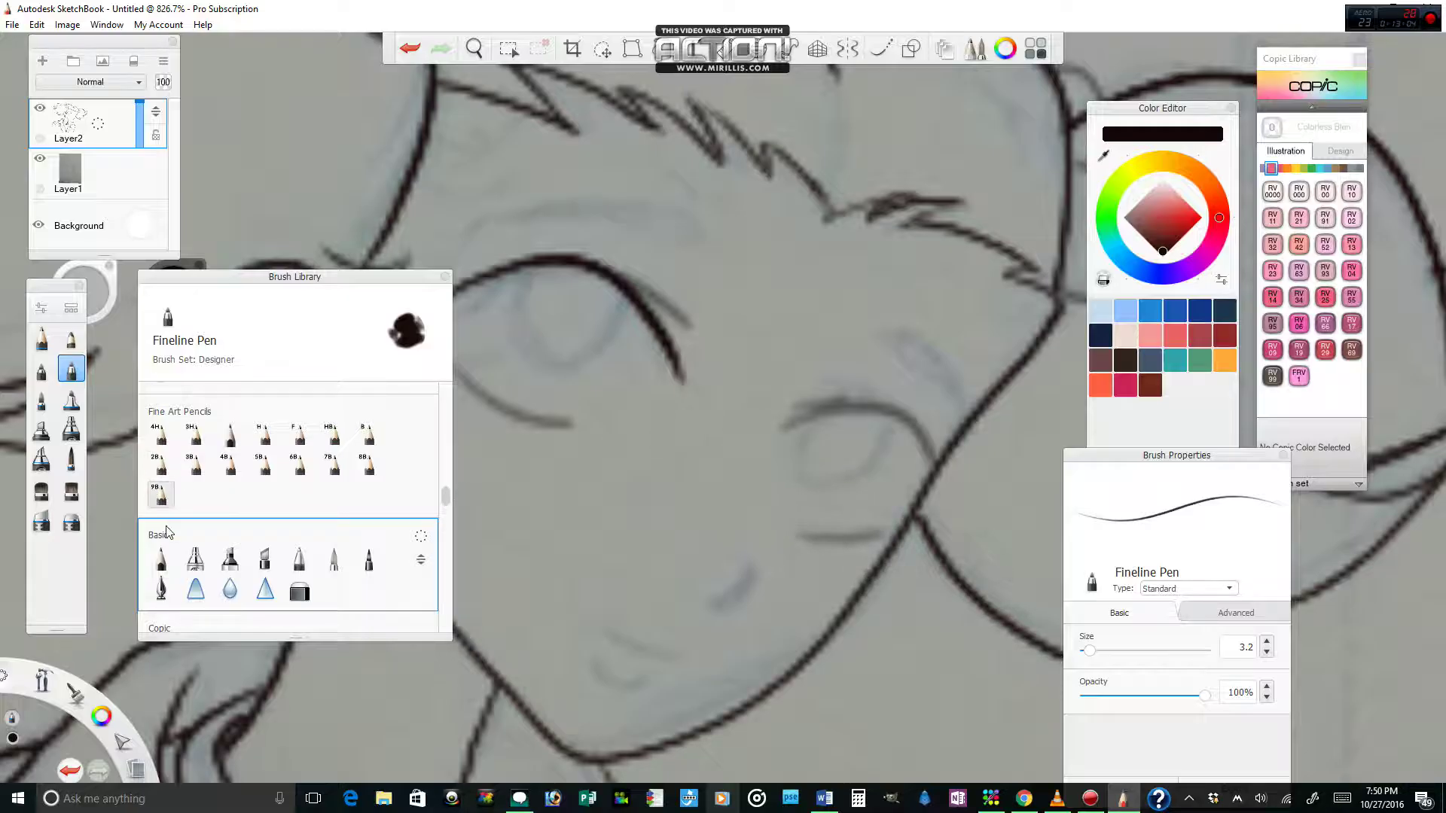
Thicken the right-hand eye's upper lash line with the Inking Pen at 2.4 and Steady Stroke at 25
left_click(160, 588)
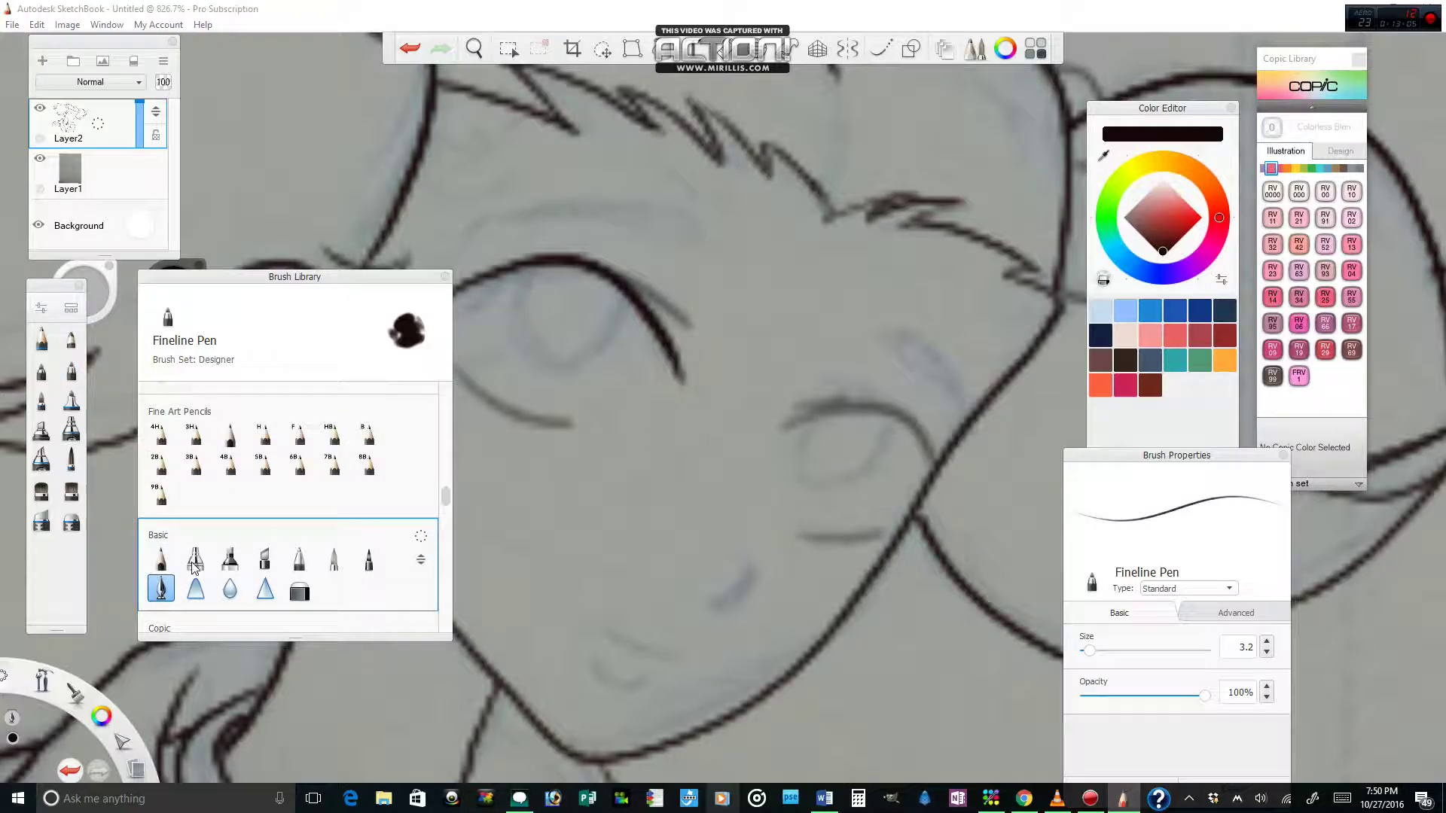
left_click(881, 48)
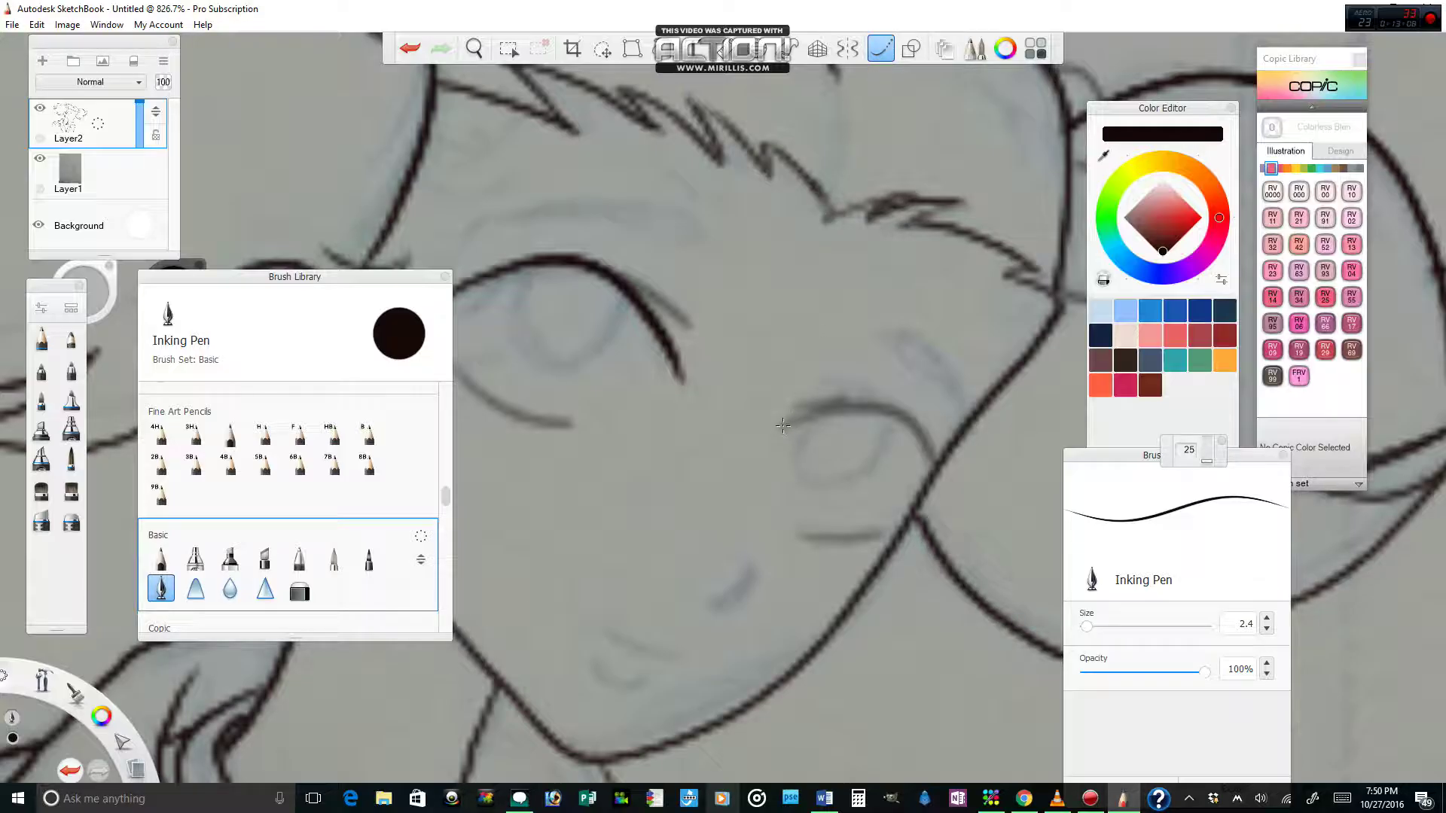
mouse_move(783, 431)
left_mouse_down()
mouse_move(835, 399)
mouse_move(875, 402)
mouse_move(941, 478)
left_mouse_up()
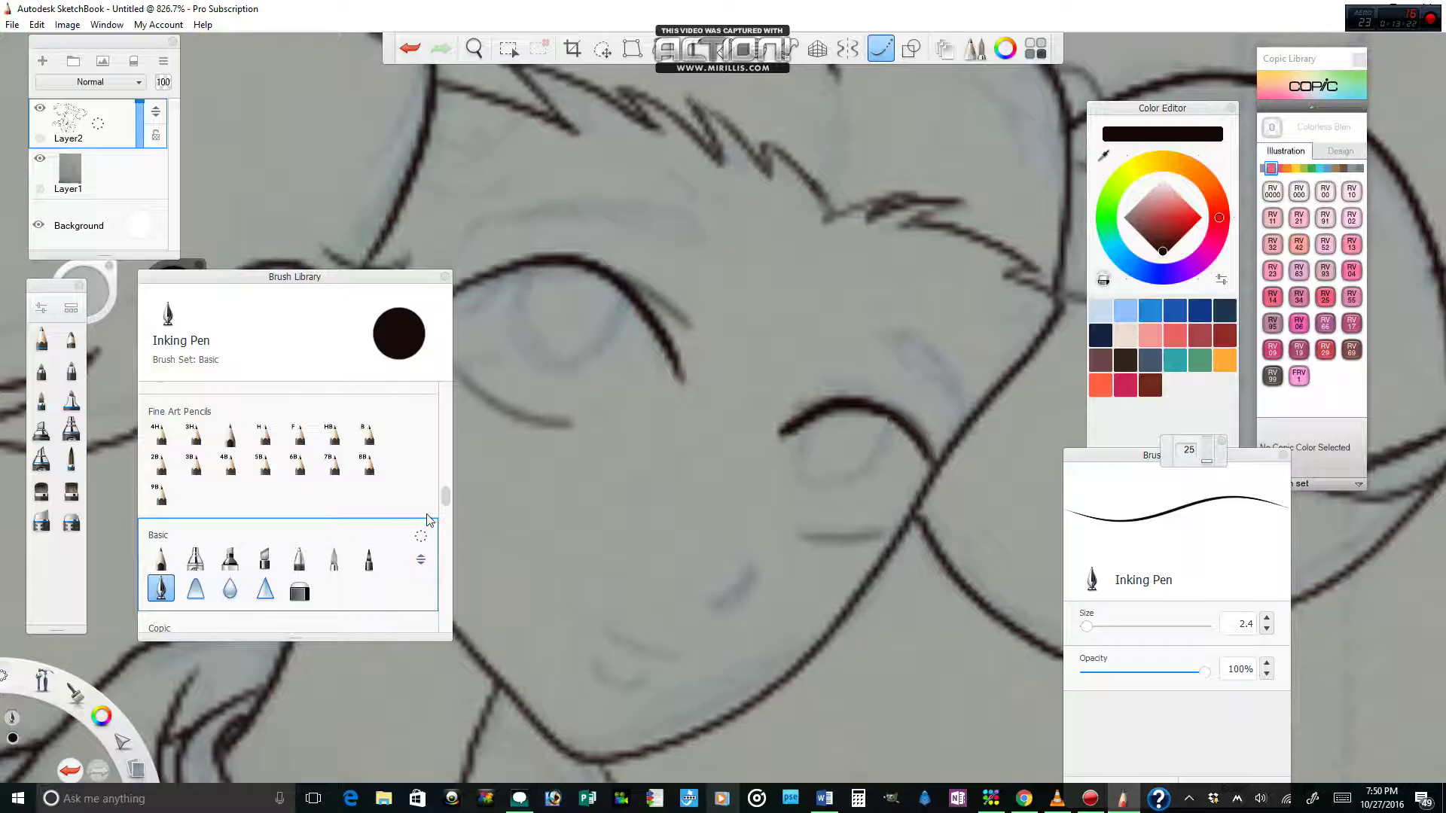
left_click(339, 571)
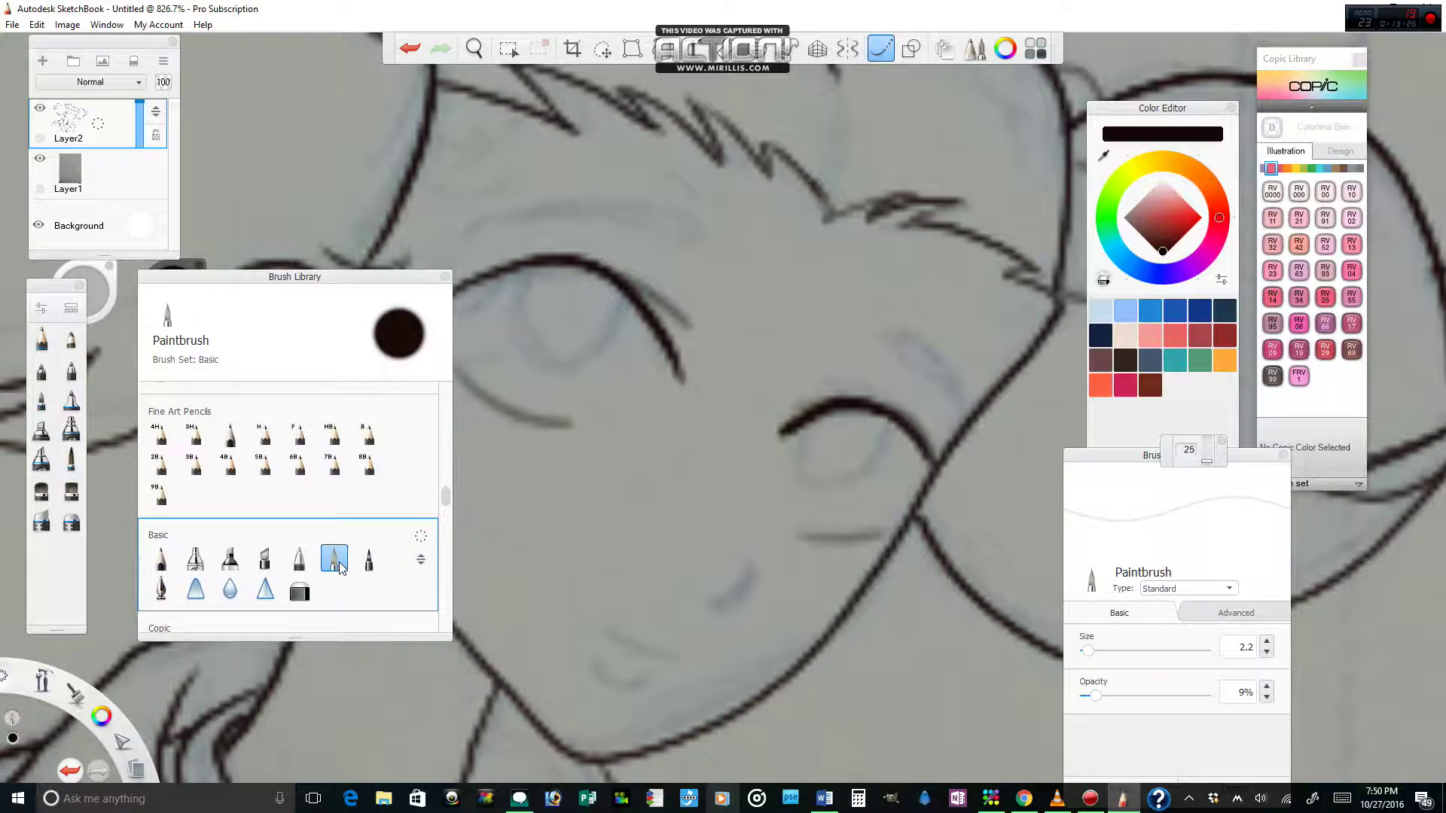
mouse_move(447, 497)
left_mouse_down()
mouse_move(455, 535)
mouse_move(454, 521)
left_mouse_up()
left_click_drag(455, 523, 455, 538)
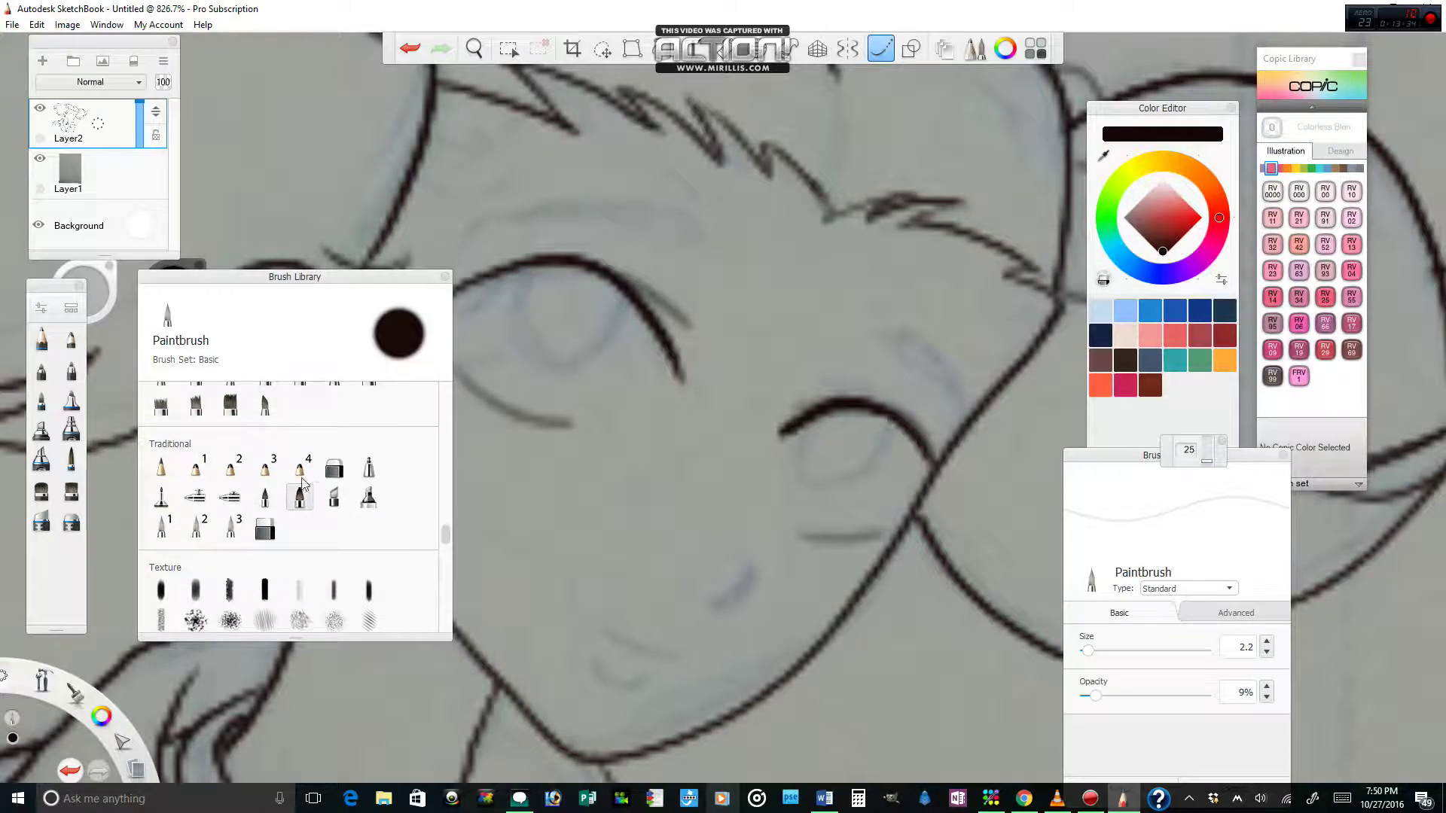
left_click_drag(446, 533, 462, 591)
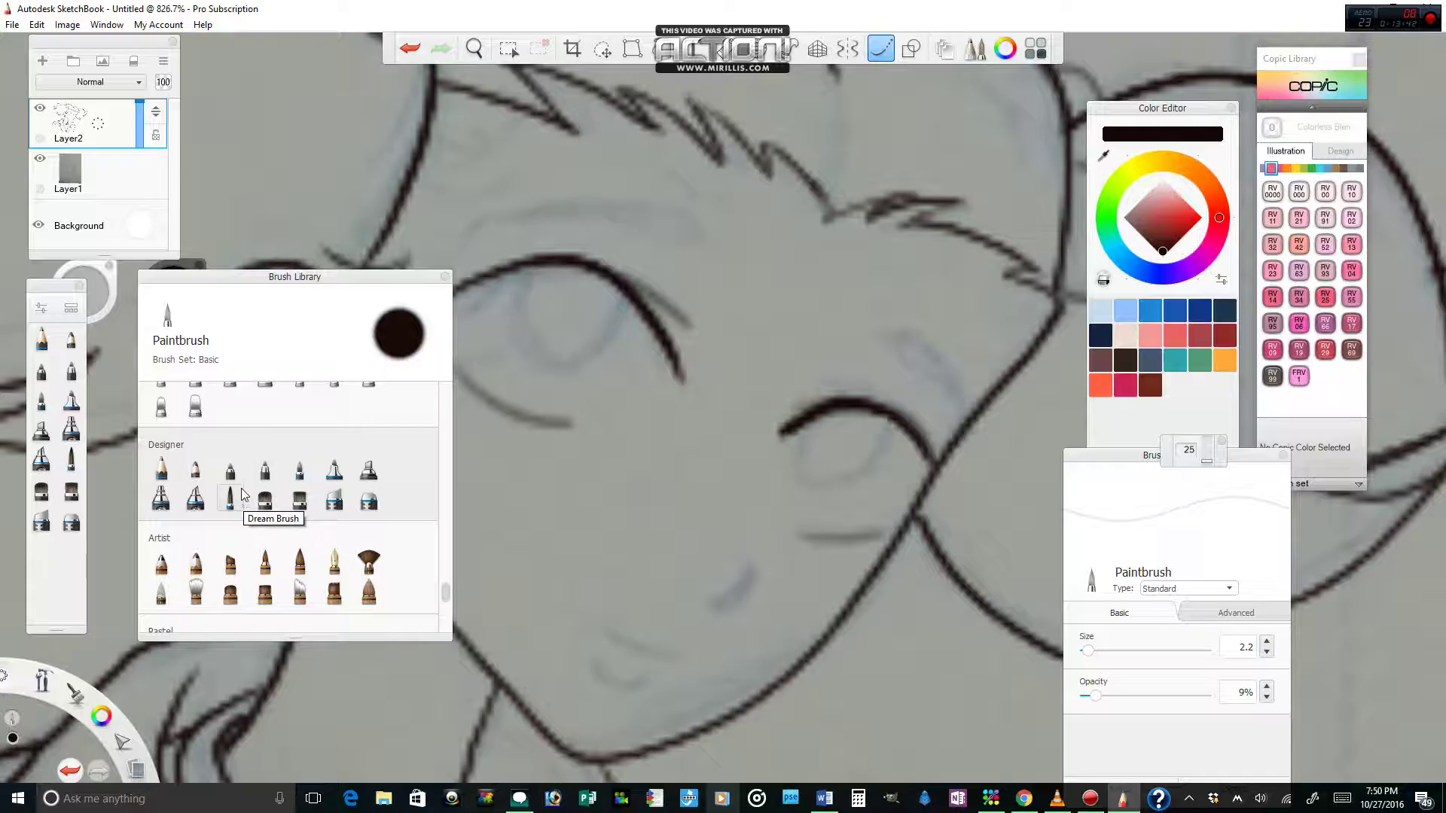
left_click(264, 469)
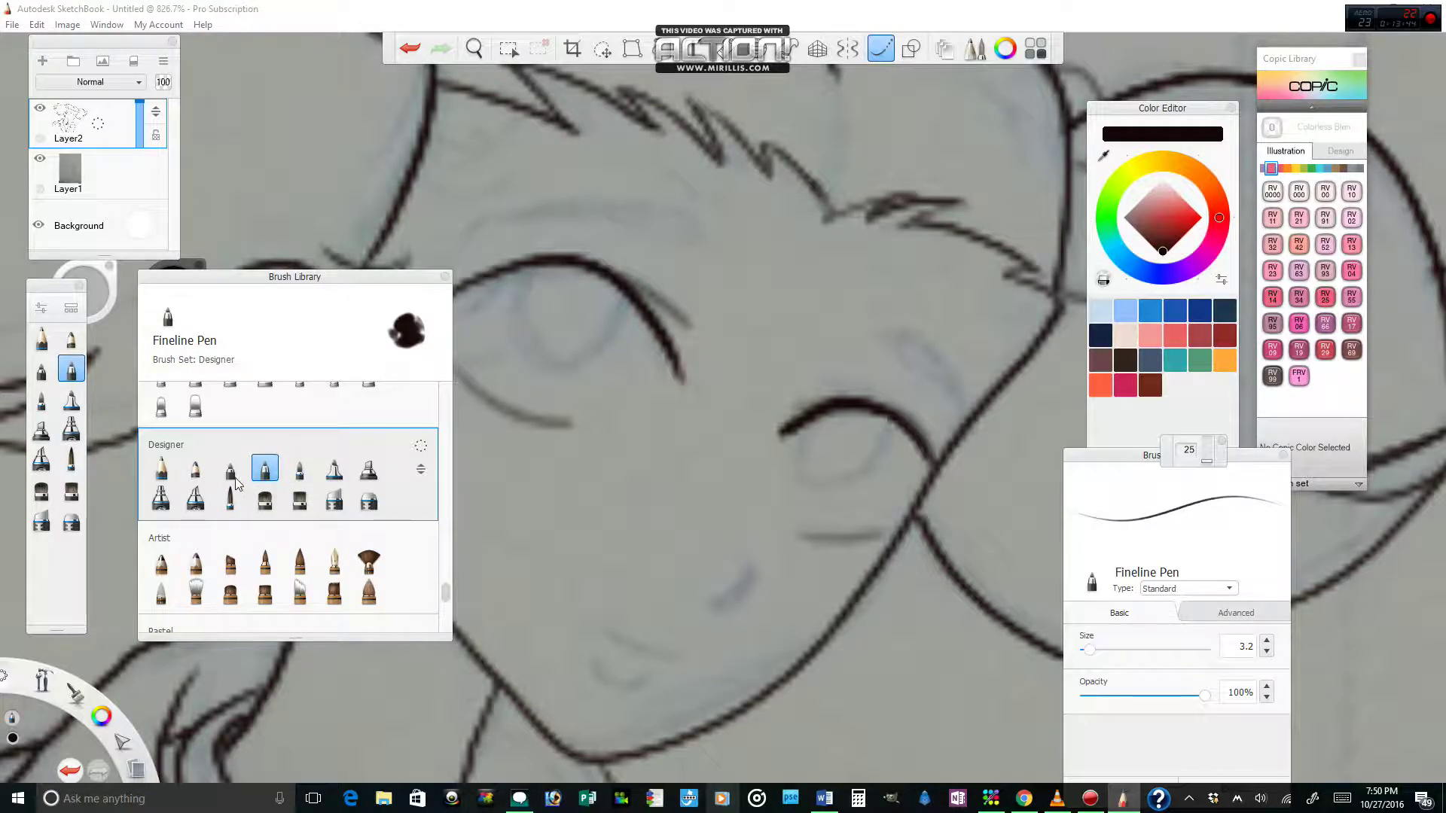
mouse_move(447, 594)
left_mouse_down()
mouse_move(458, 633)
mouse_move(455, 590)
left_mouse_up()
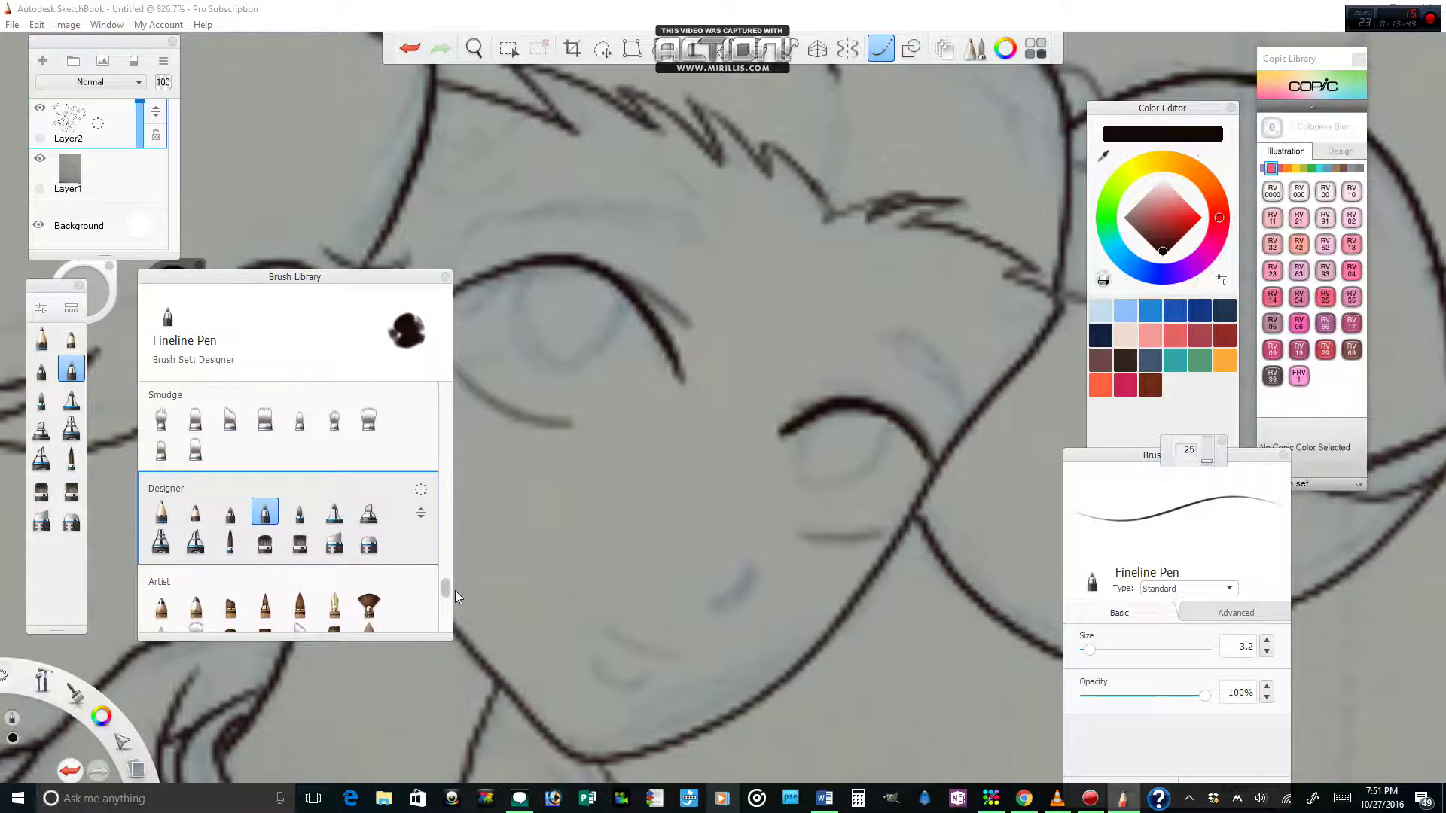
left_click(344, 522)
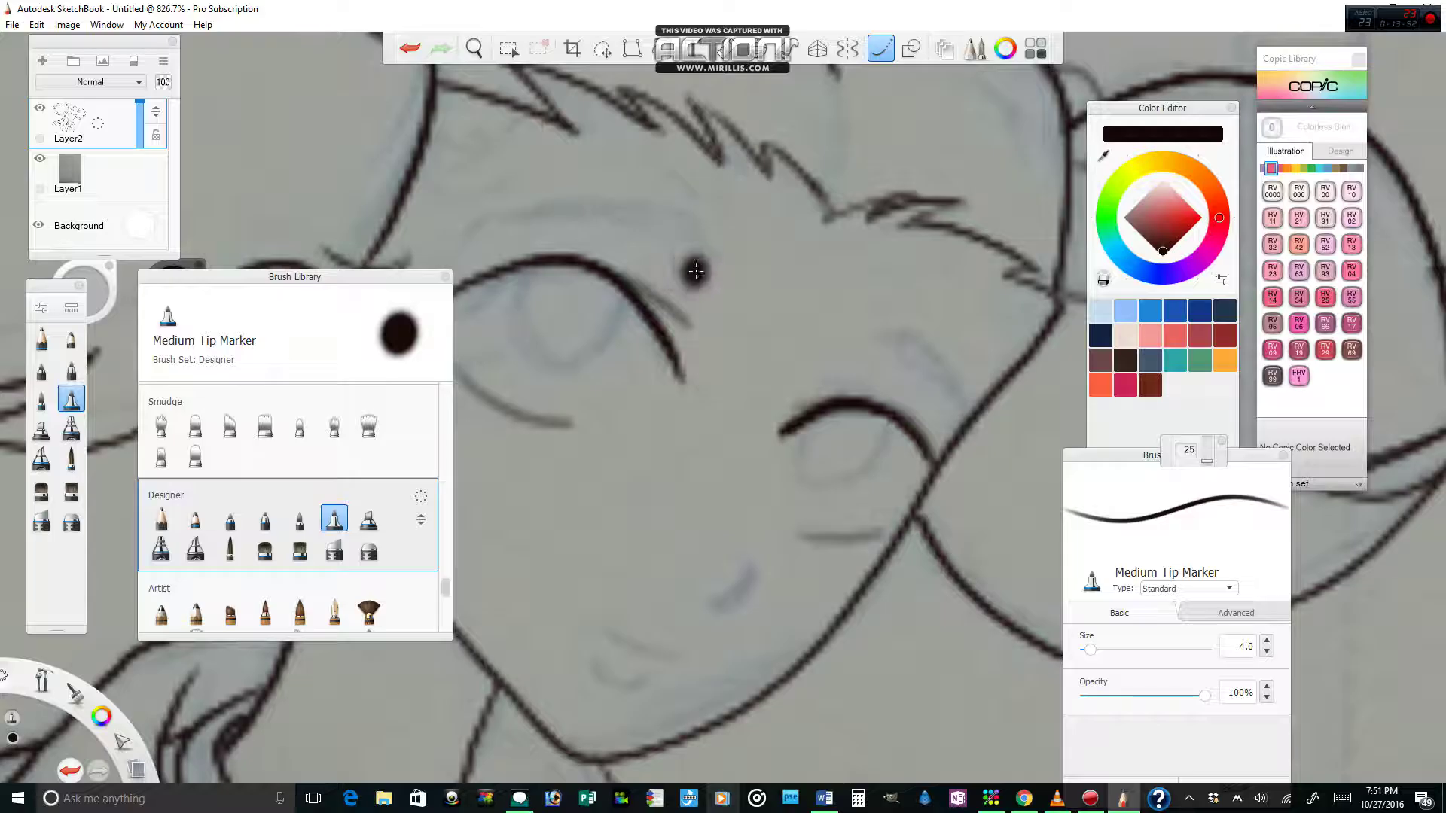
left_click(300, 520)
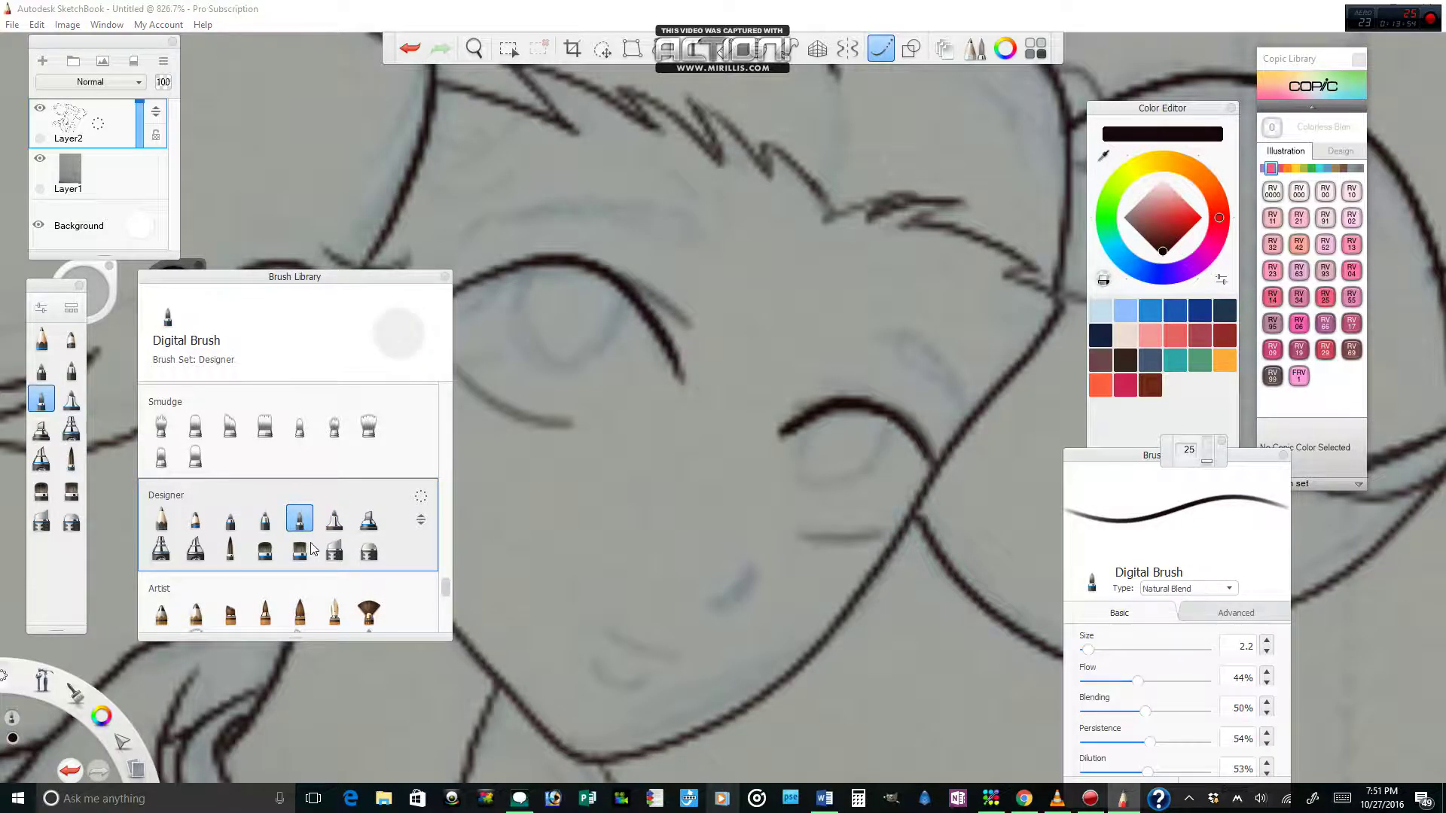
Ink the right-hand and left-hand eyebrows over the sketch with the Fineline Pen at 3.2
left_click(265, 520)
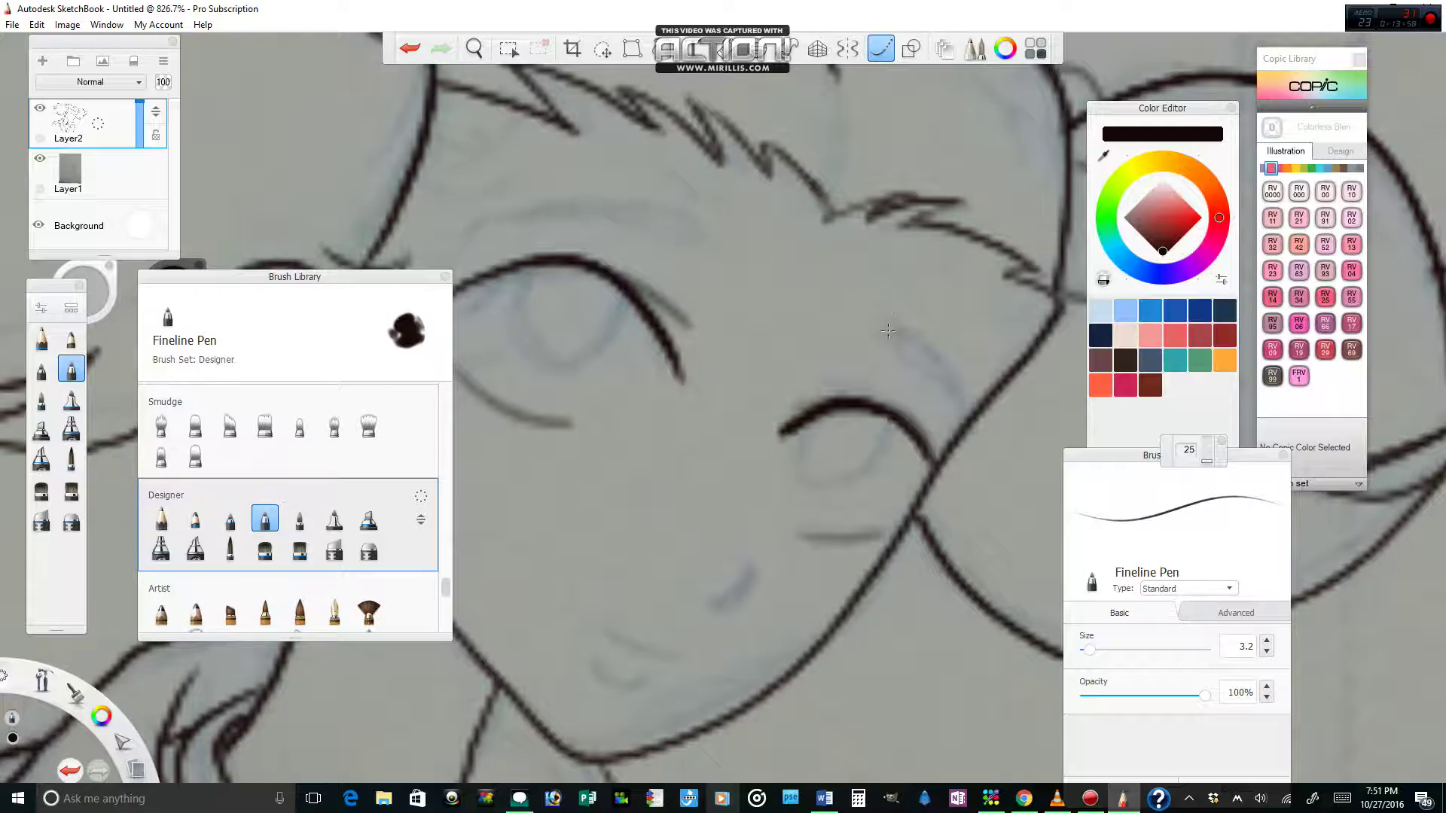
left_click_drag(891, 339, 958, 407)
left_click_drag(895, 340, 965, 408)
left_click(882, 293)
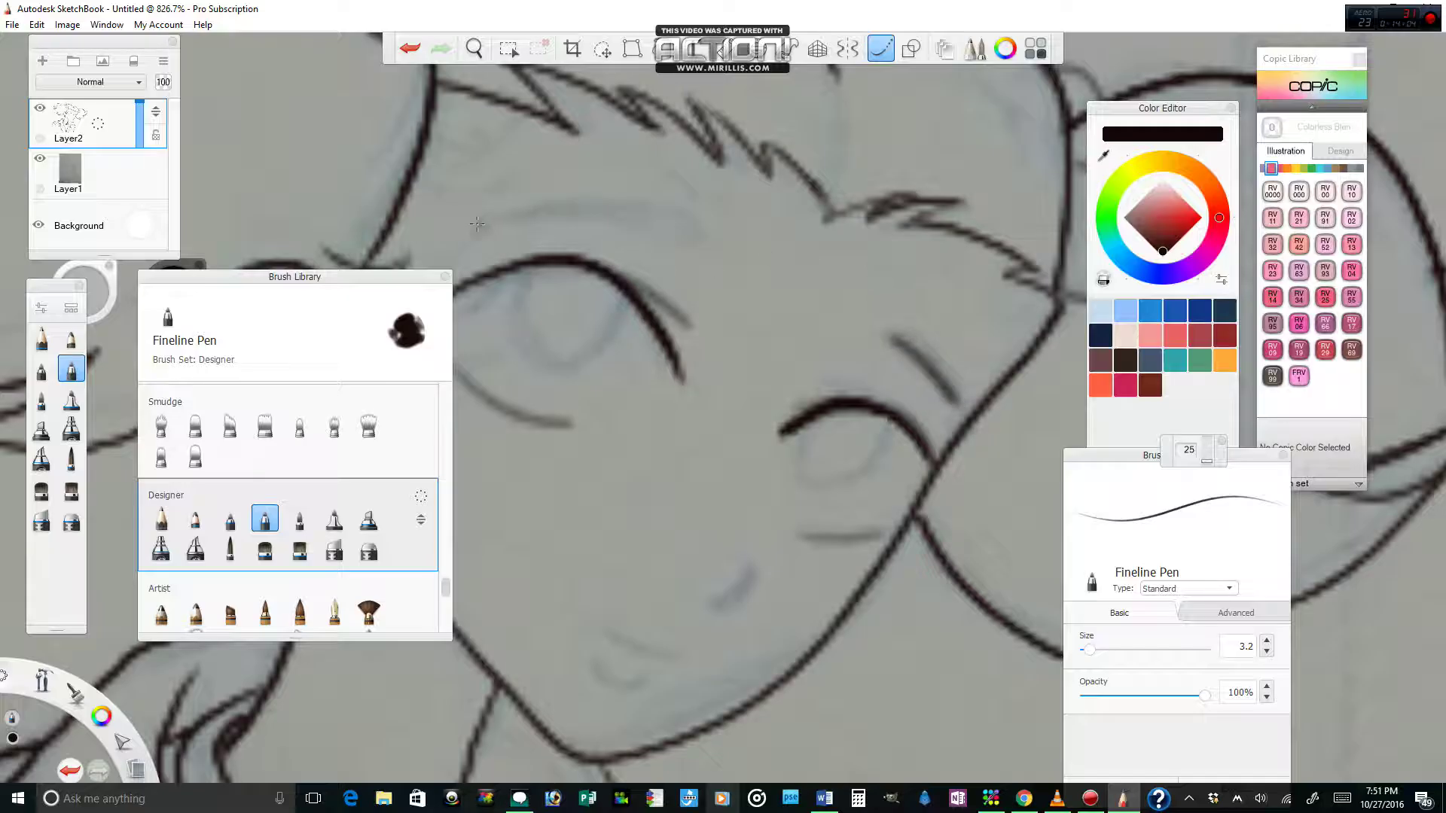
mouse_move(477, 218)
left_mouse_down()
mouse_move(576, 205)
mouse_move(691, 250)
left_mouse_up()
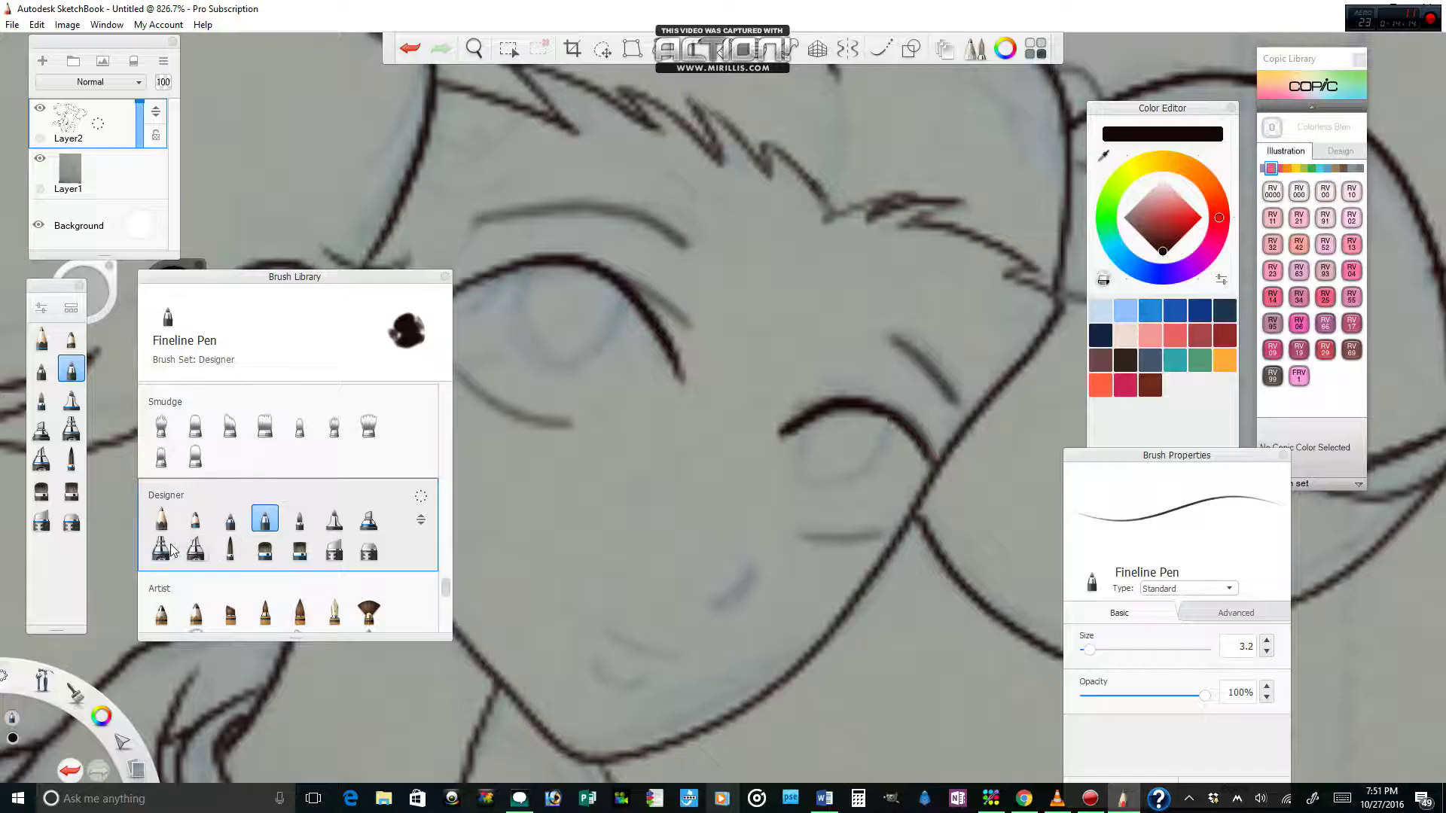
Thicken the left-hand and right-hand eyebrows with the Copic Super Brush Nib at size 5.0
left_click_drag(448, 587, 450, 527)
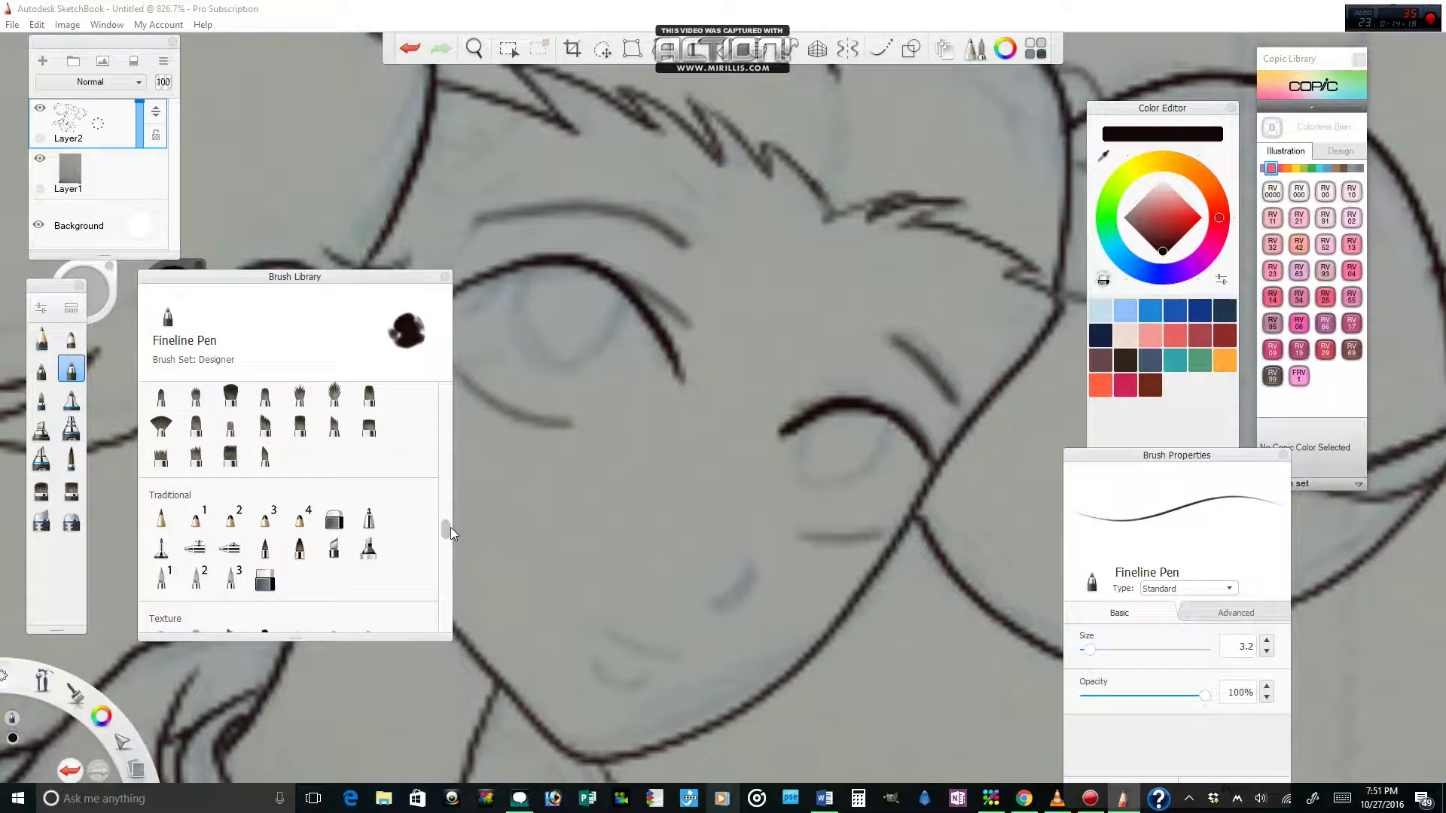
left_click(160, 539)
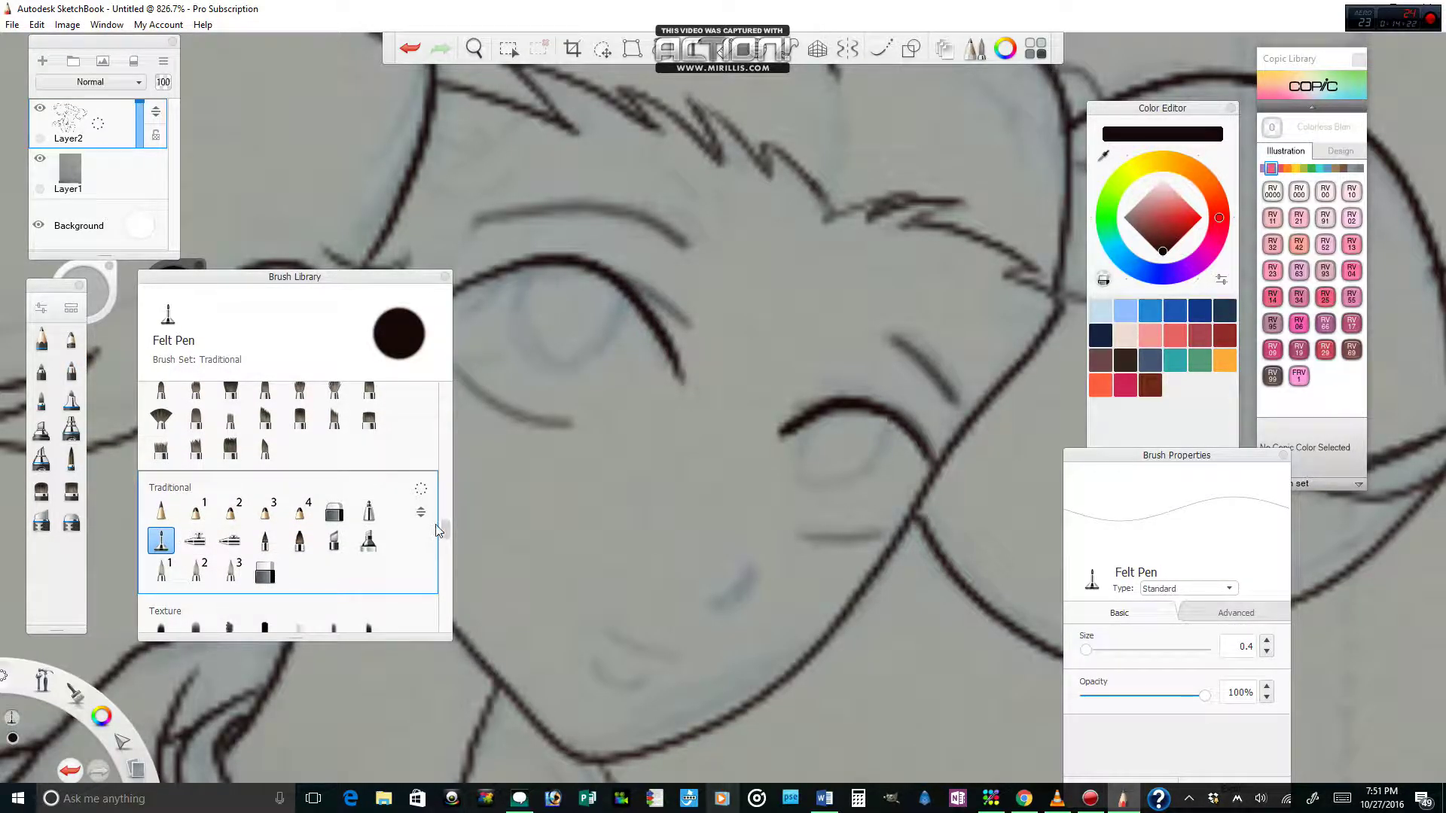
left_click_drag(448, 530, 455, 517)
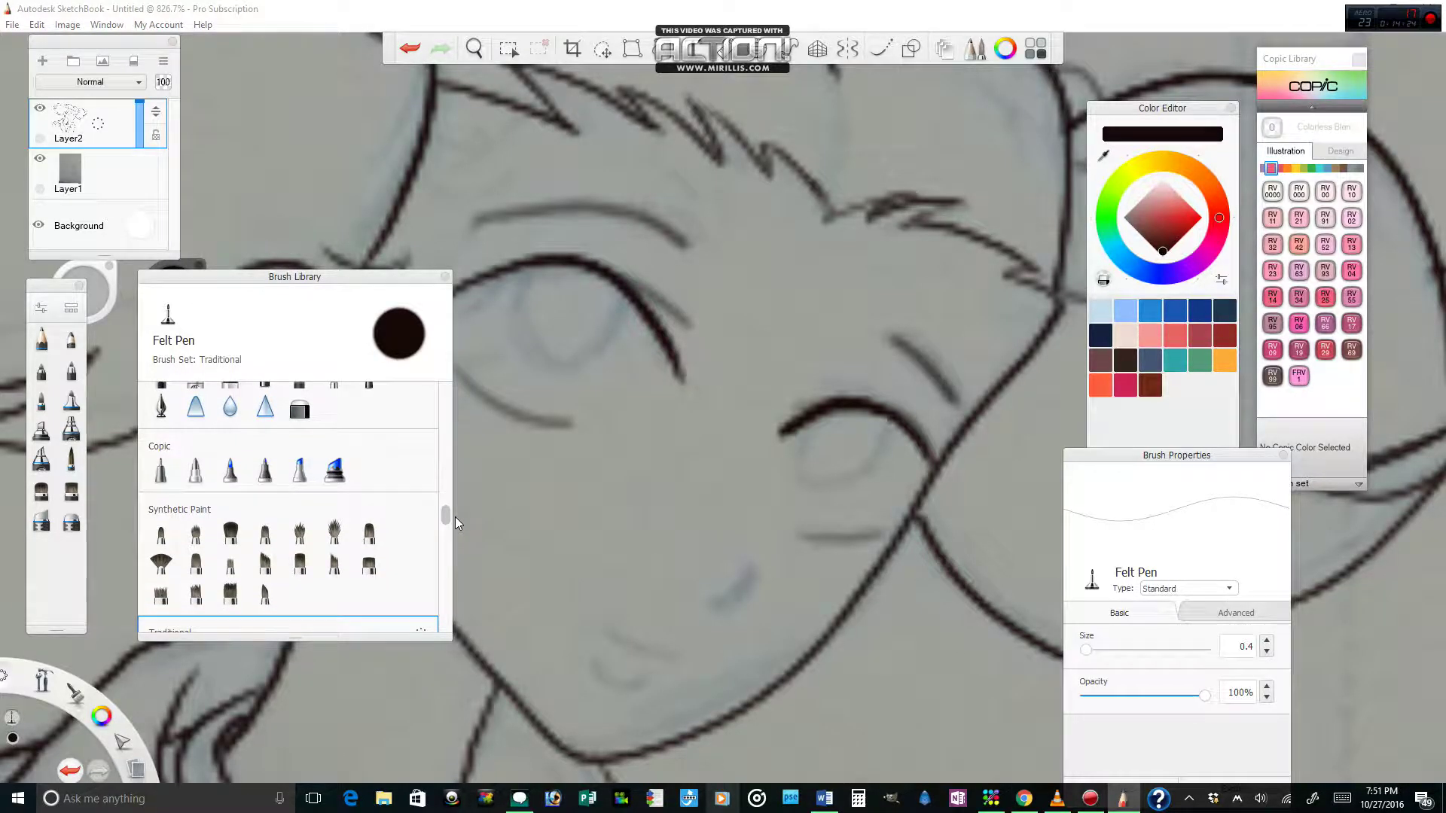
left_click(263, 472)
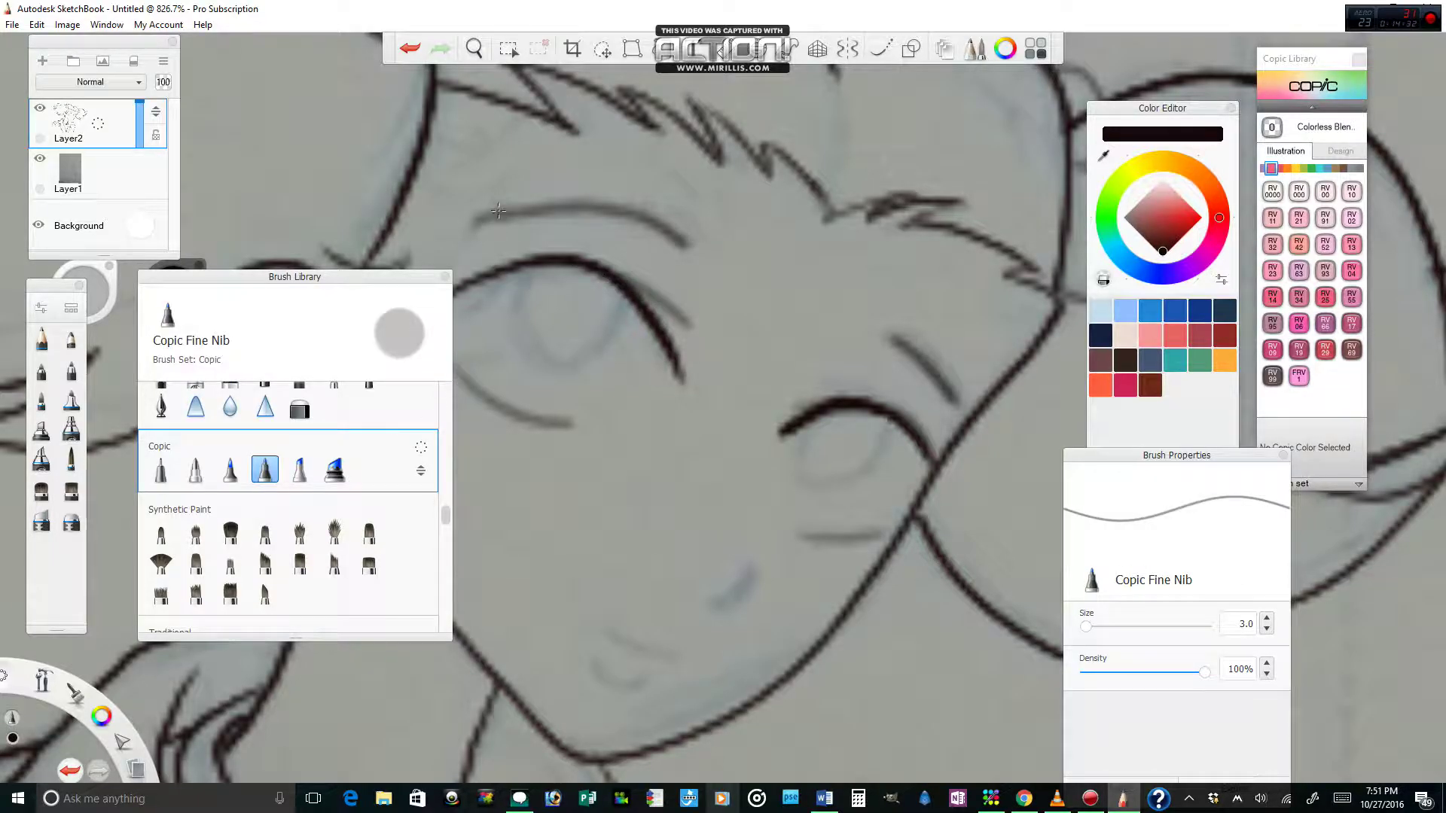
left_click_drag(680, 232, 677, 228)
left_click(230, 470)
left_click_drag(680, 234, 614, 224)
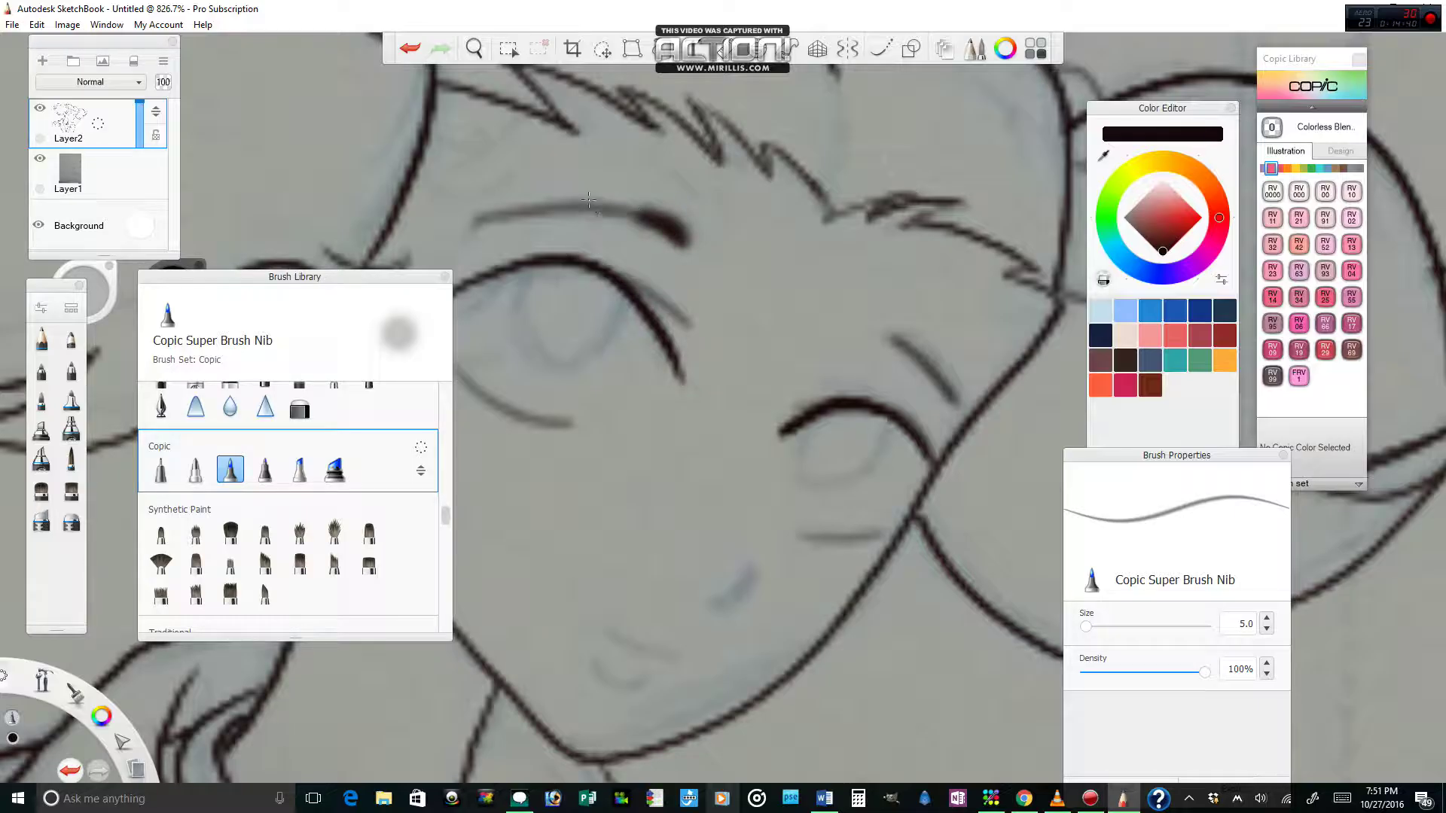
mouse_move(485, 216)
left_mouse_down()
mouse_move(580, 198)
mouse_move(559, 202)
mouse_move(646, 219)
left_mouse_up()
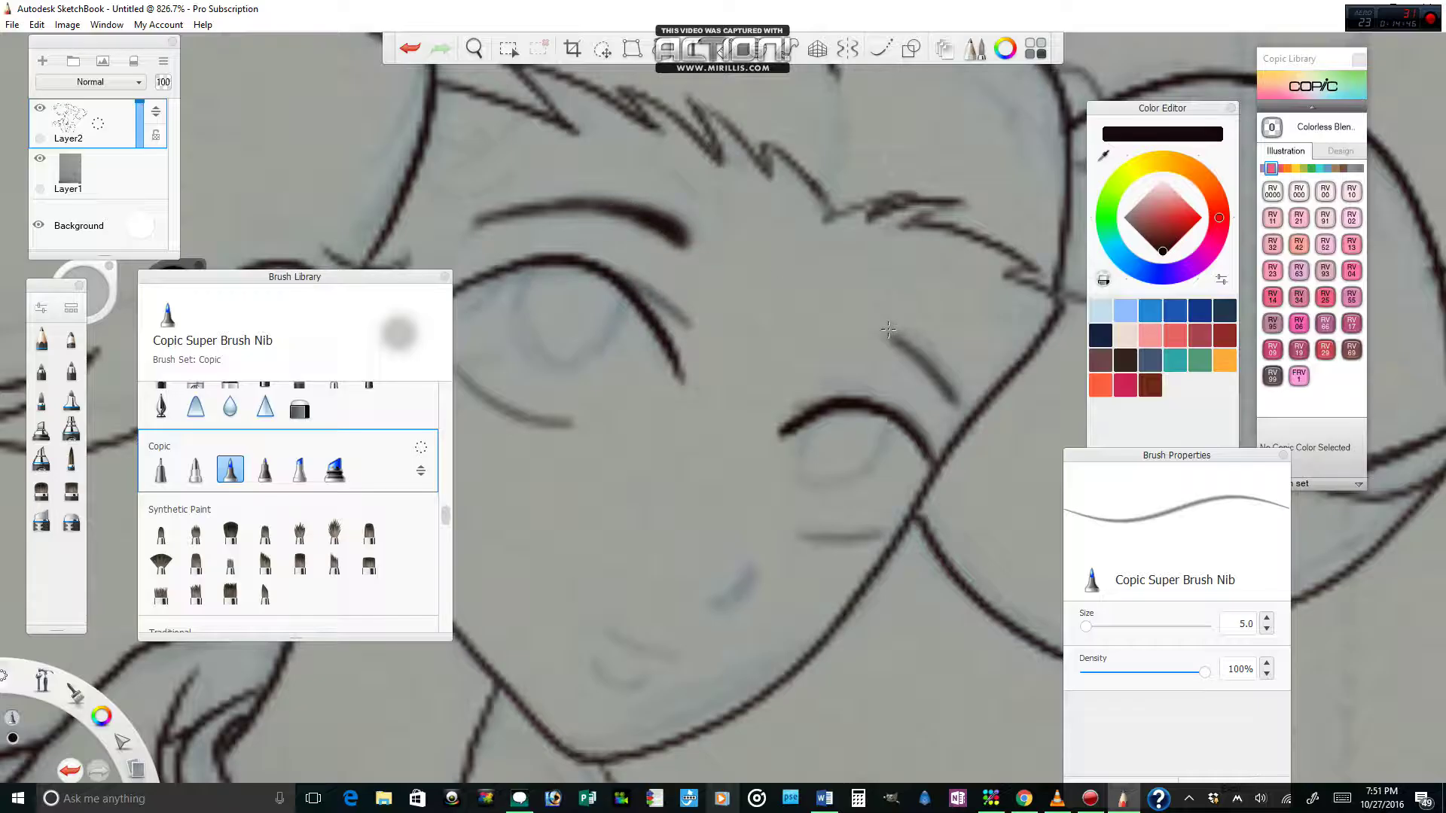
left_click_drag(892, 337, 936, 370)
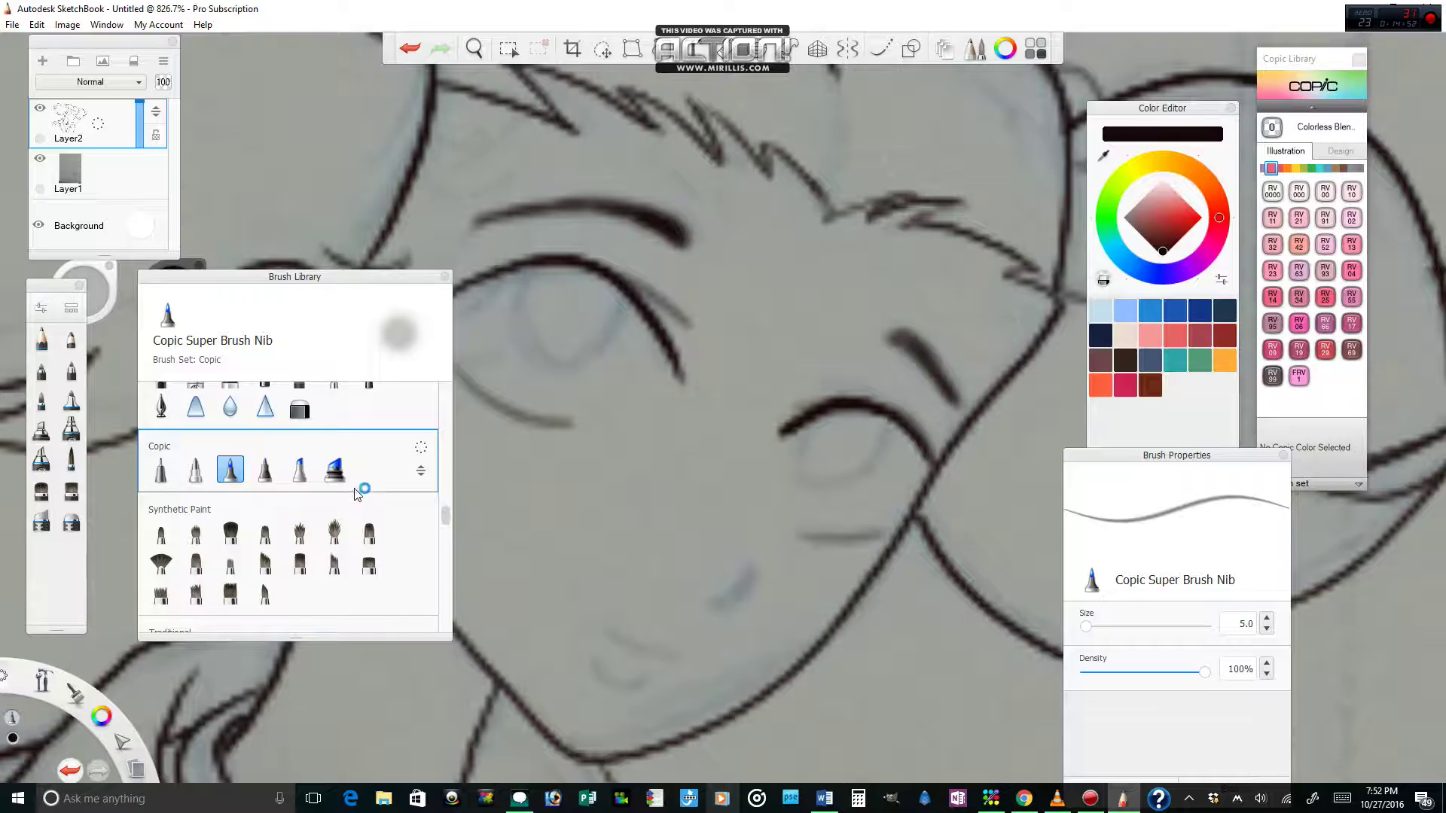
Ink the nose line and the iris outlines of both eyes with the Copic Drawing Pen F at size 0.1
left_click(196, 471)
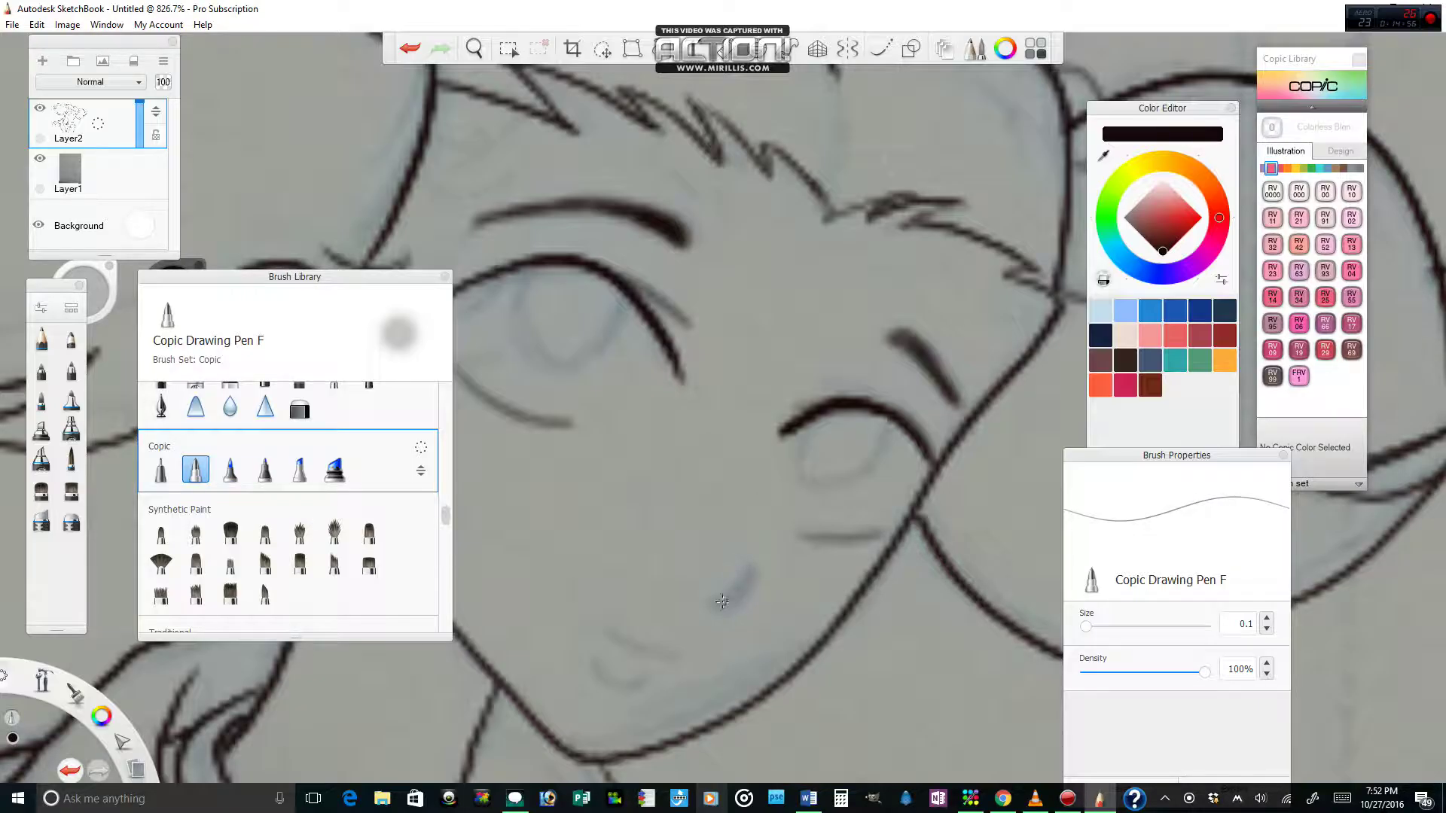
left_click_drag(710, 607, 745, 583)
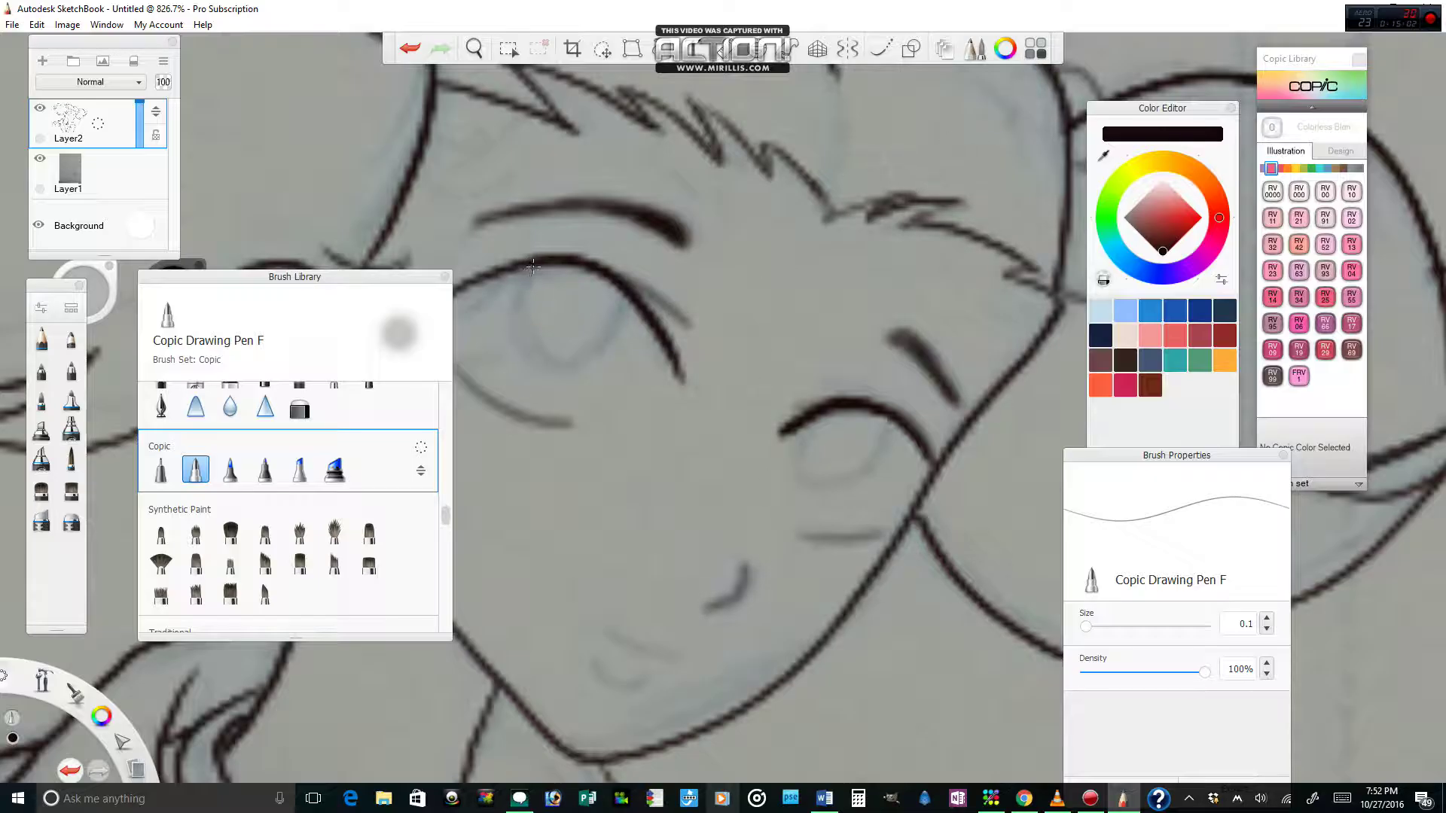
mouse_move(532, 265)
left_mouse_down()
mouse_move(514, 345)
mouse_move(549, 375)
mouse_move(593, 355)
mouse_move(611, 322)
mouse_move(582, 282)
mouse_move(523, 284)
mouse_move(513, 354)
mouse_move(515, 311)
mouse_move(536, 364)
mouse_move(576, 372)
mouse_move(622, 303)
left_mouse_up()
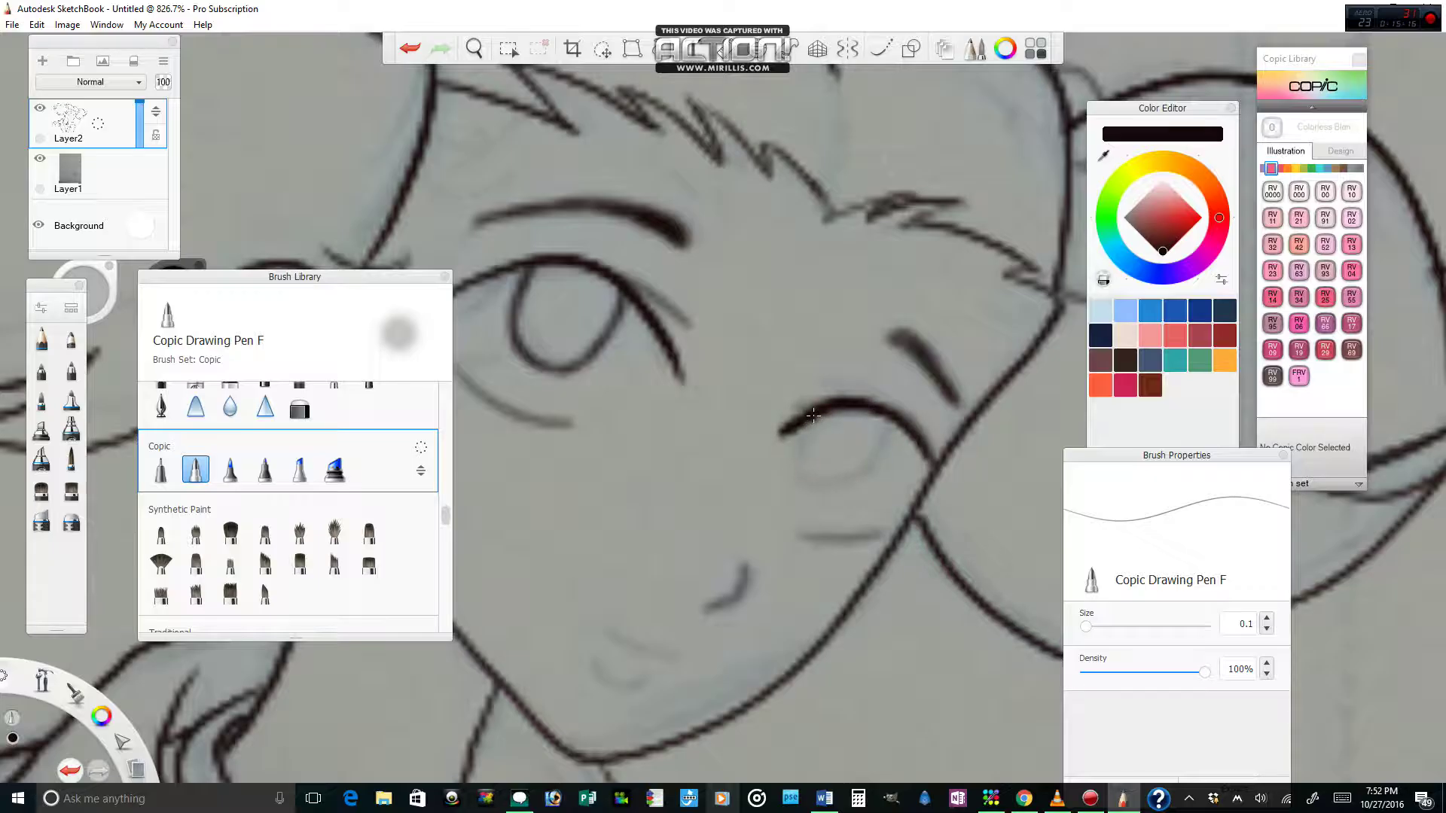
mouse_move(815, 413)
left_mouse_down()
mouse_move(821, 475)
mouse_move(806, 464)
mouse_move(835, 481)
mouse_move(810, 474)
mouse_move(860, 479)
mouse_move(838, 489)
mouse_move(870, 462)
mouse_move(850, 480)
mouse_move(809, 478)
mouse_move(847, 490)
left_mouse_up()
mouse_move(885, 441)
left_mouse_down()
mouse_move(840, 487)
mouse_move(885, 415)
left_mouse_up()
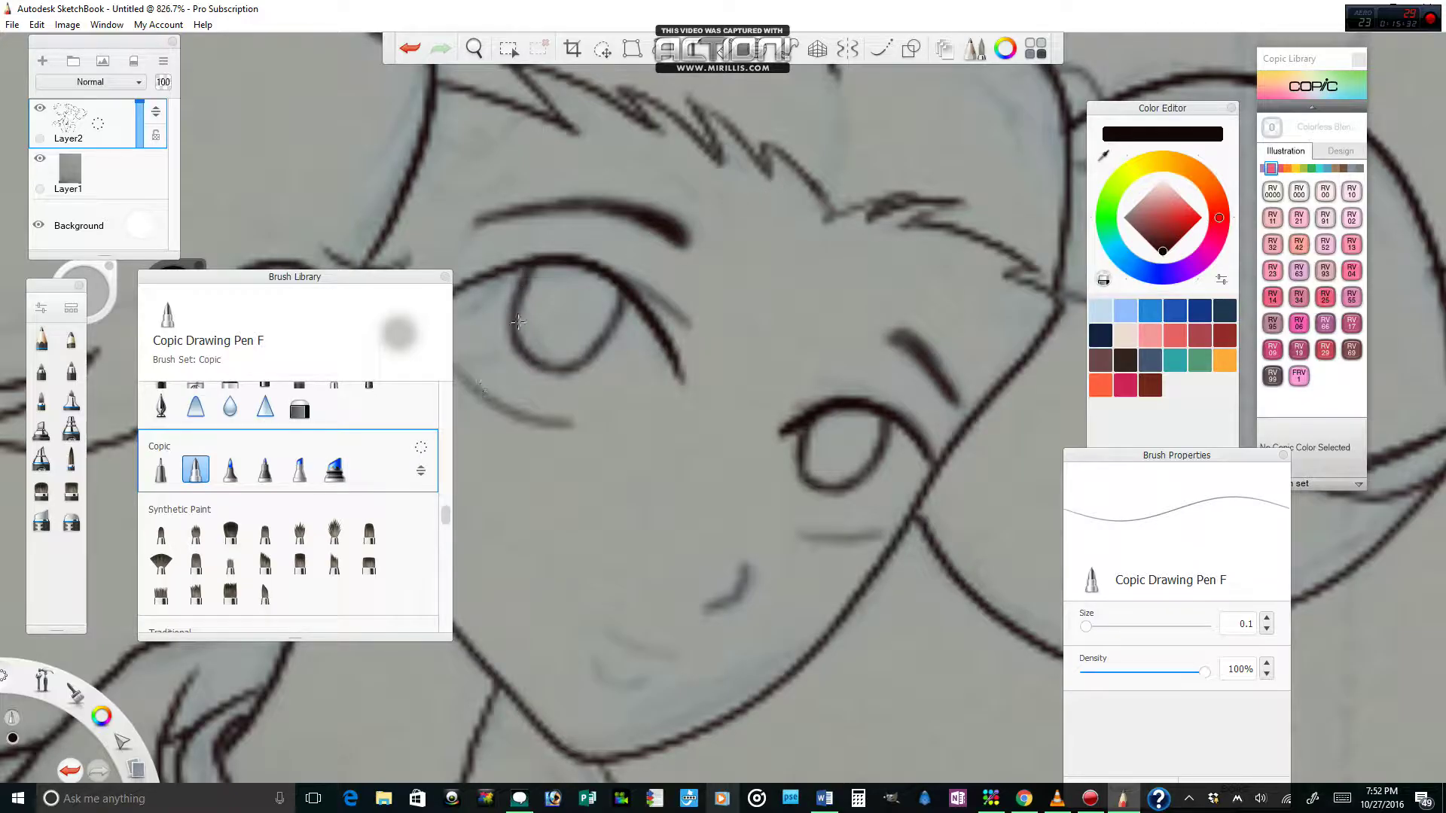
Fill in dark notched pupils inside both irises with the Copic Super Brush Nib at size 5.0
left_click(231, 470)
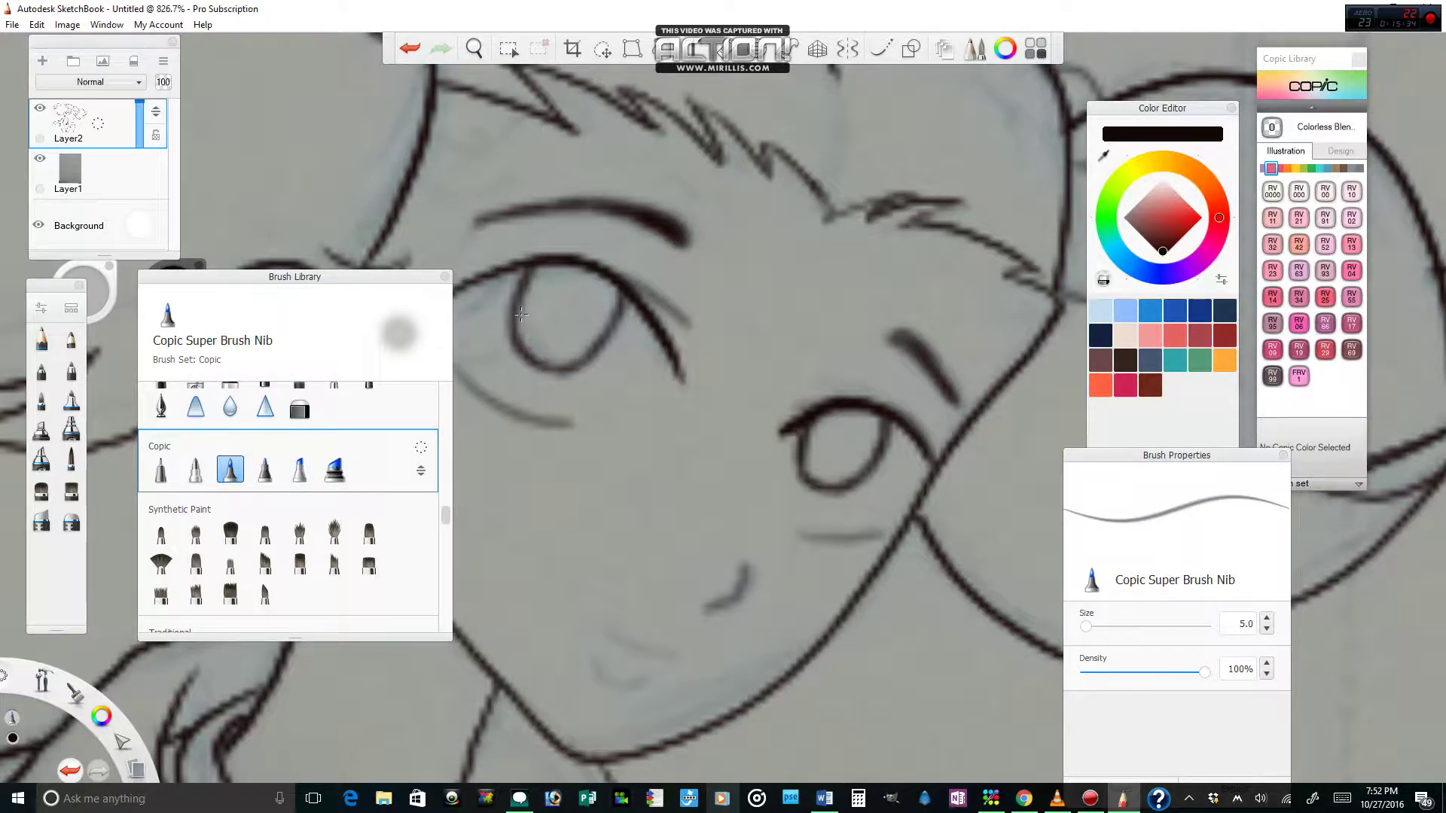
mouse_move(549, 301)
left_mouse_down()
mouse_move(549, 324)
mouse_move(547, 306)
mouse_move(572, 330)
mouse_move(558, 311)
mouse_move(588, 298)
mouse_move(561, 310)
left_mouse_up()
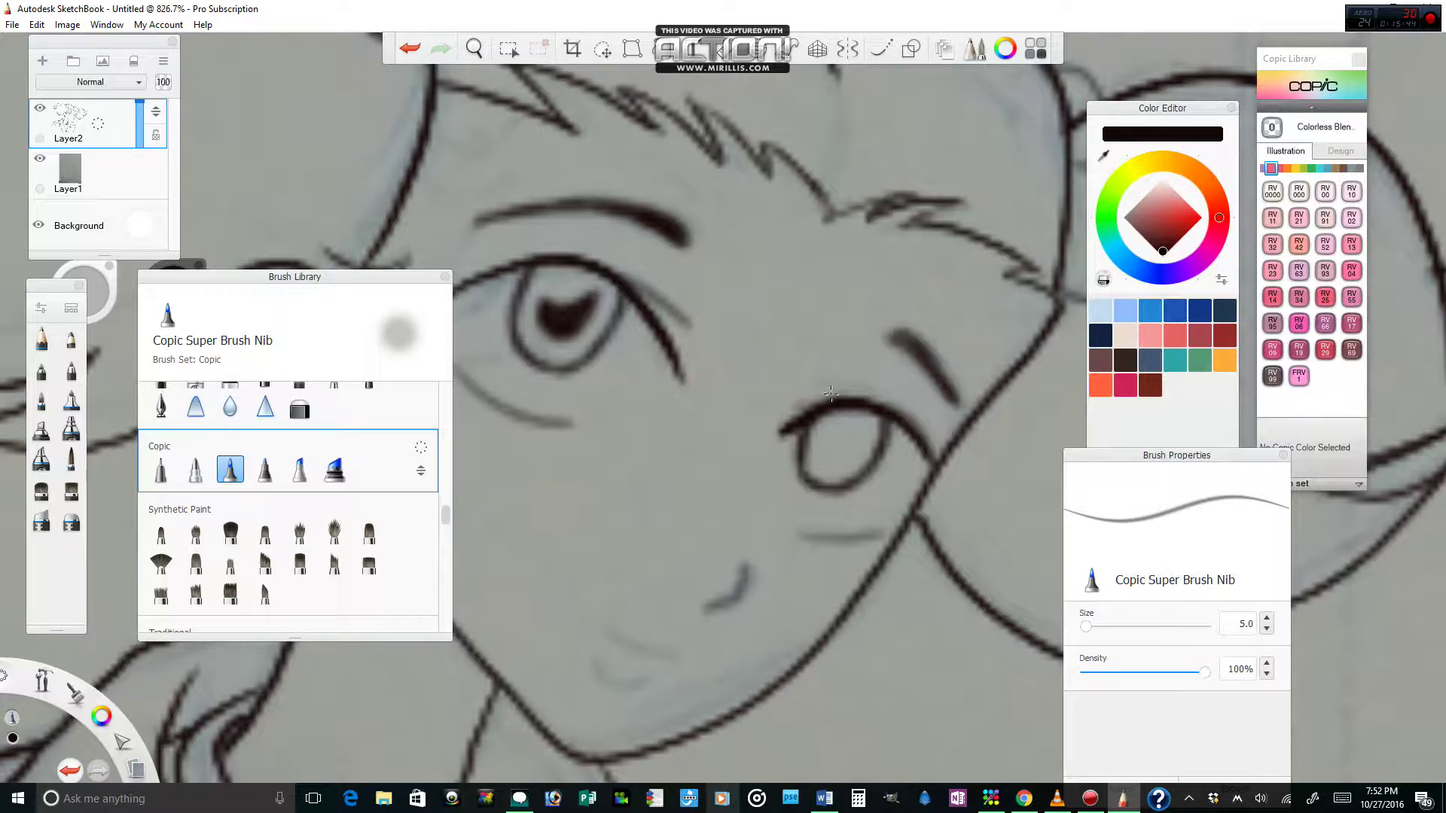
mouse_move(831, 448)
left_mouse_down()
mouse_move(862, 429)
mouse_move(832, 467)
mouse_move(841, 443)
left_mouse_up()
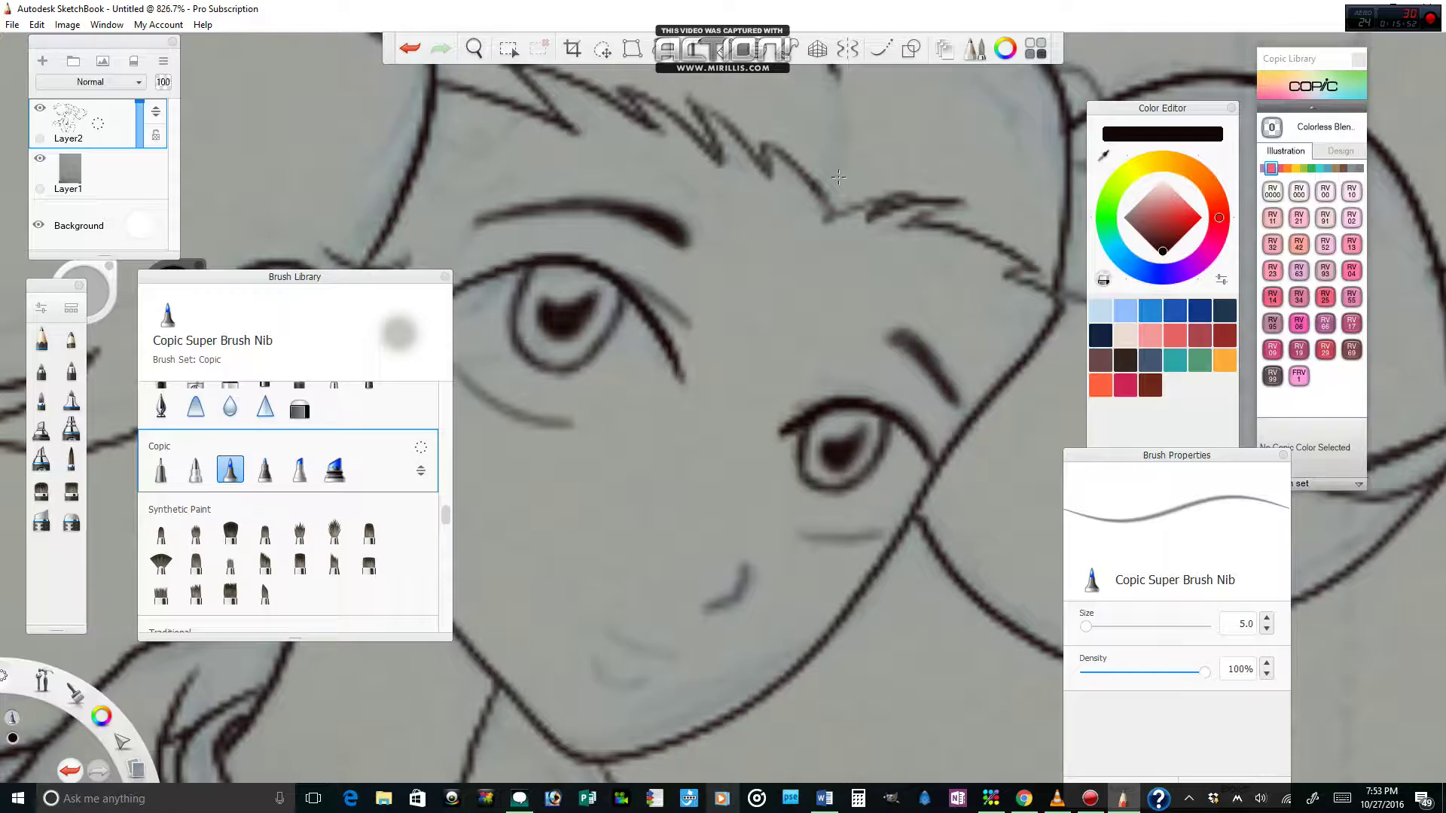
Ink the mouth line and the lower lip curve with the Inking Pen at 2.4 and Steady Stroke at 25
left_click(474, 48)
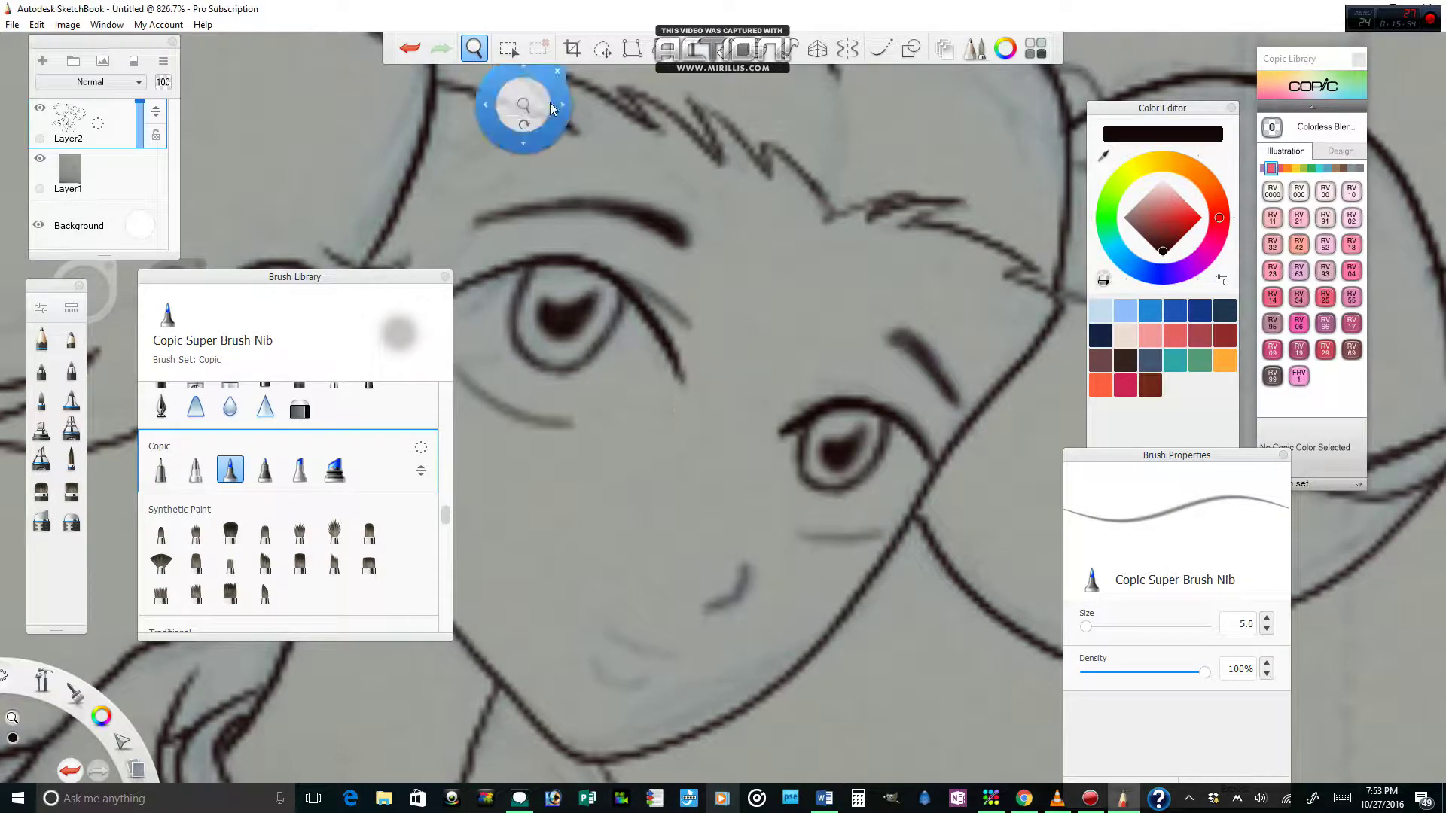
scroll(675, 173, "down", 8)
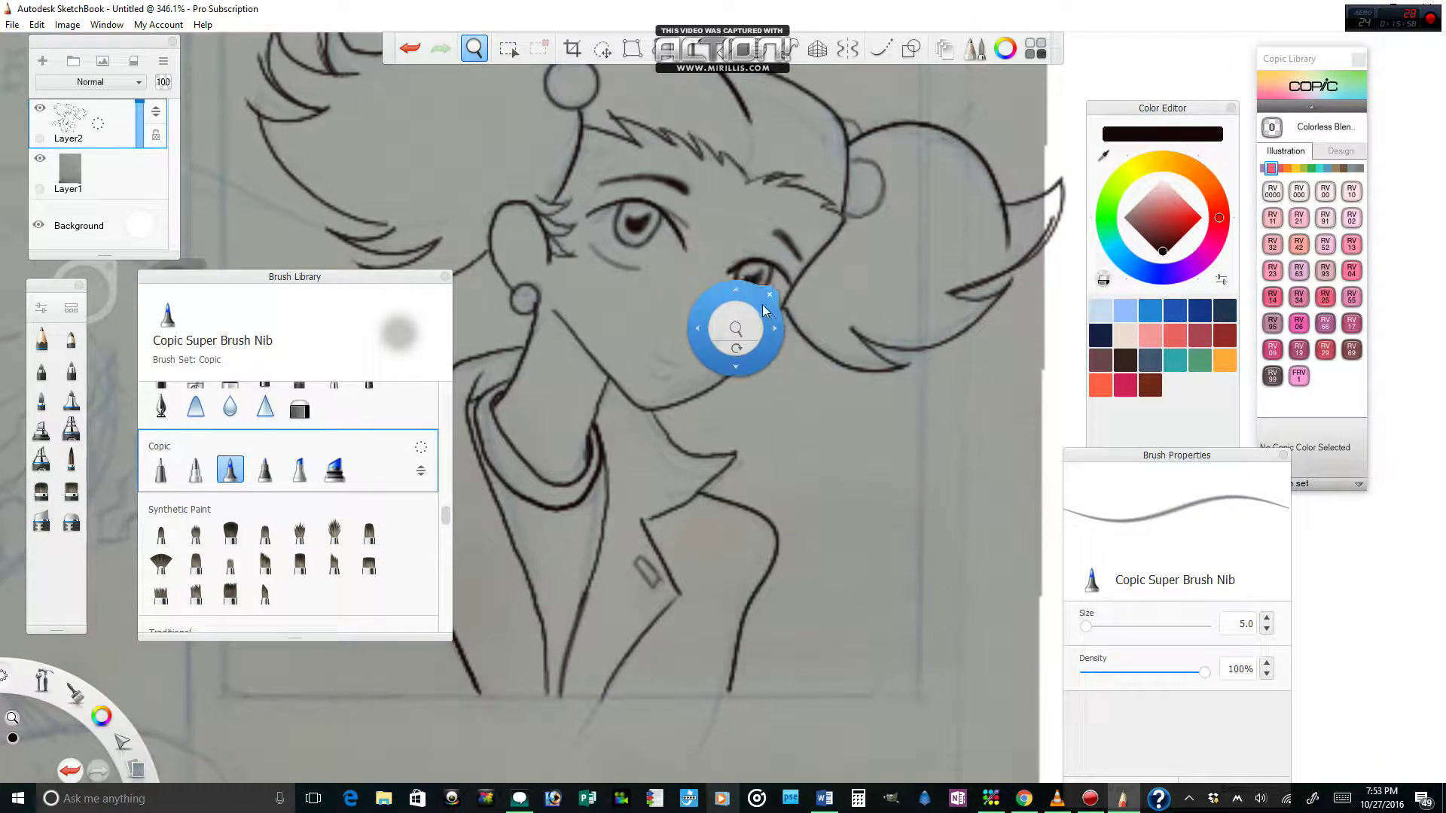
scroll(742, 330, "up", 6)
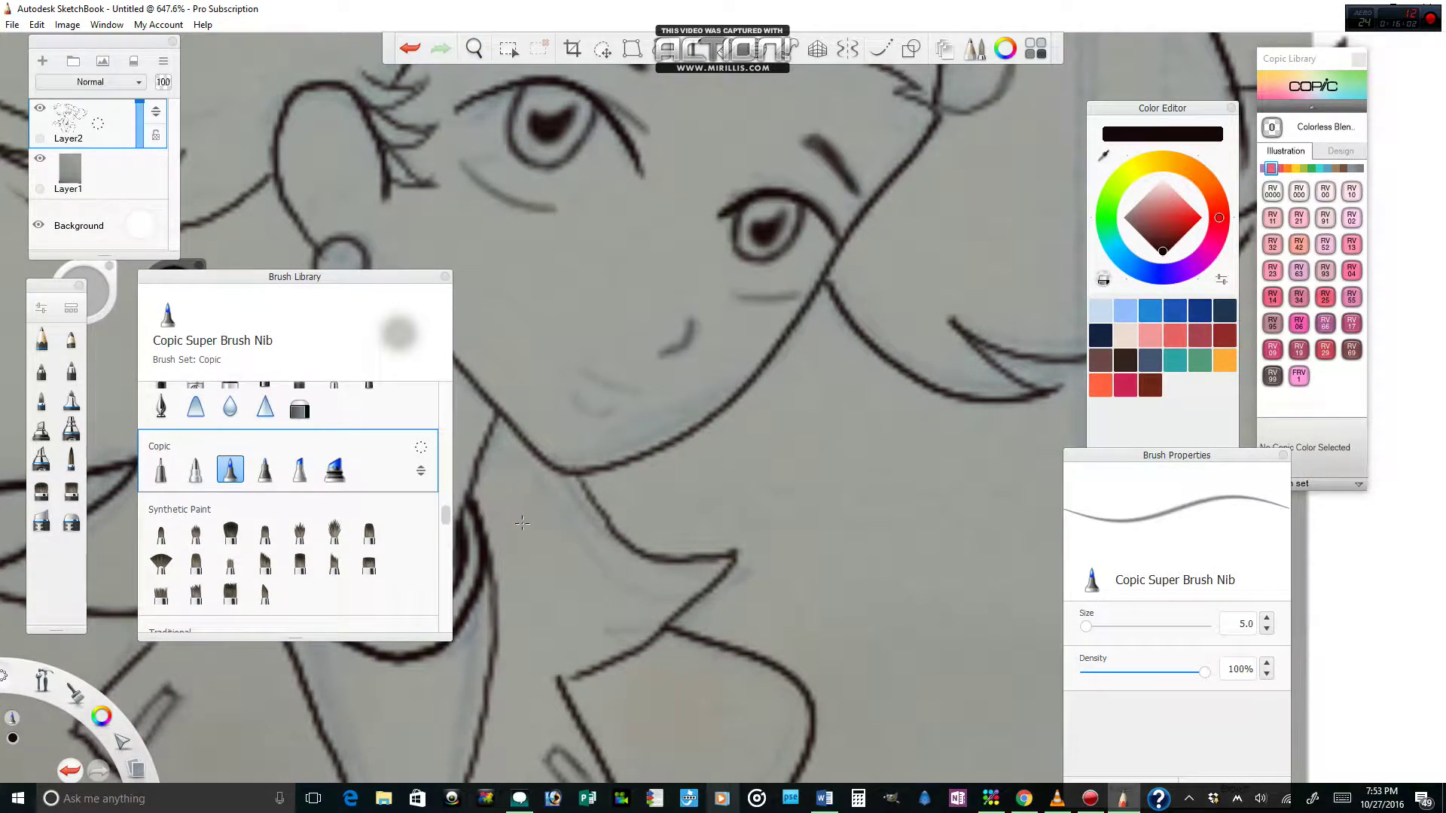
scroll(446, 493, "up", 3)
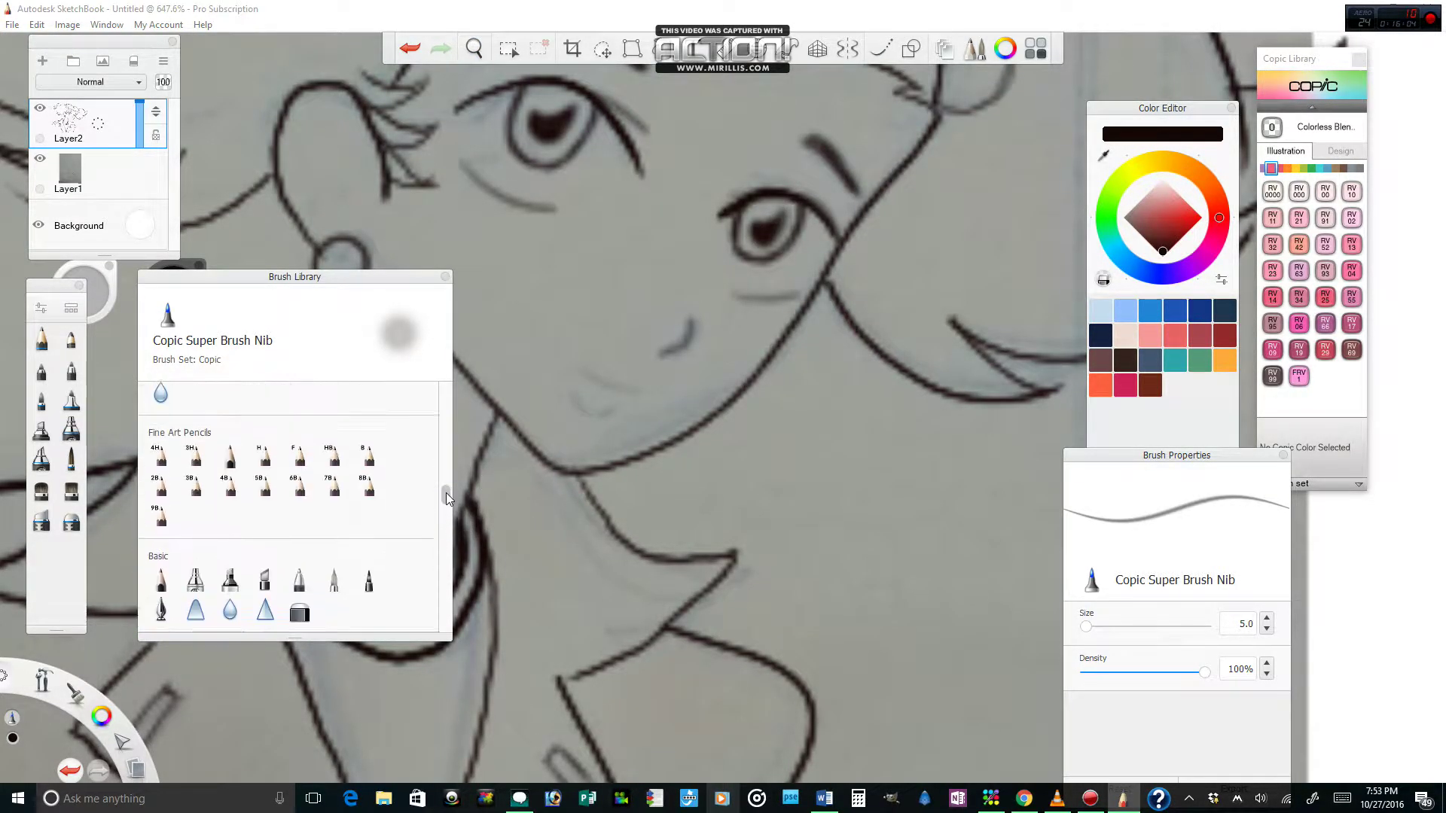
scroll(451, 512, "down", 2)
left_click(160, 451)
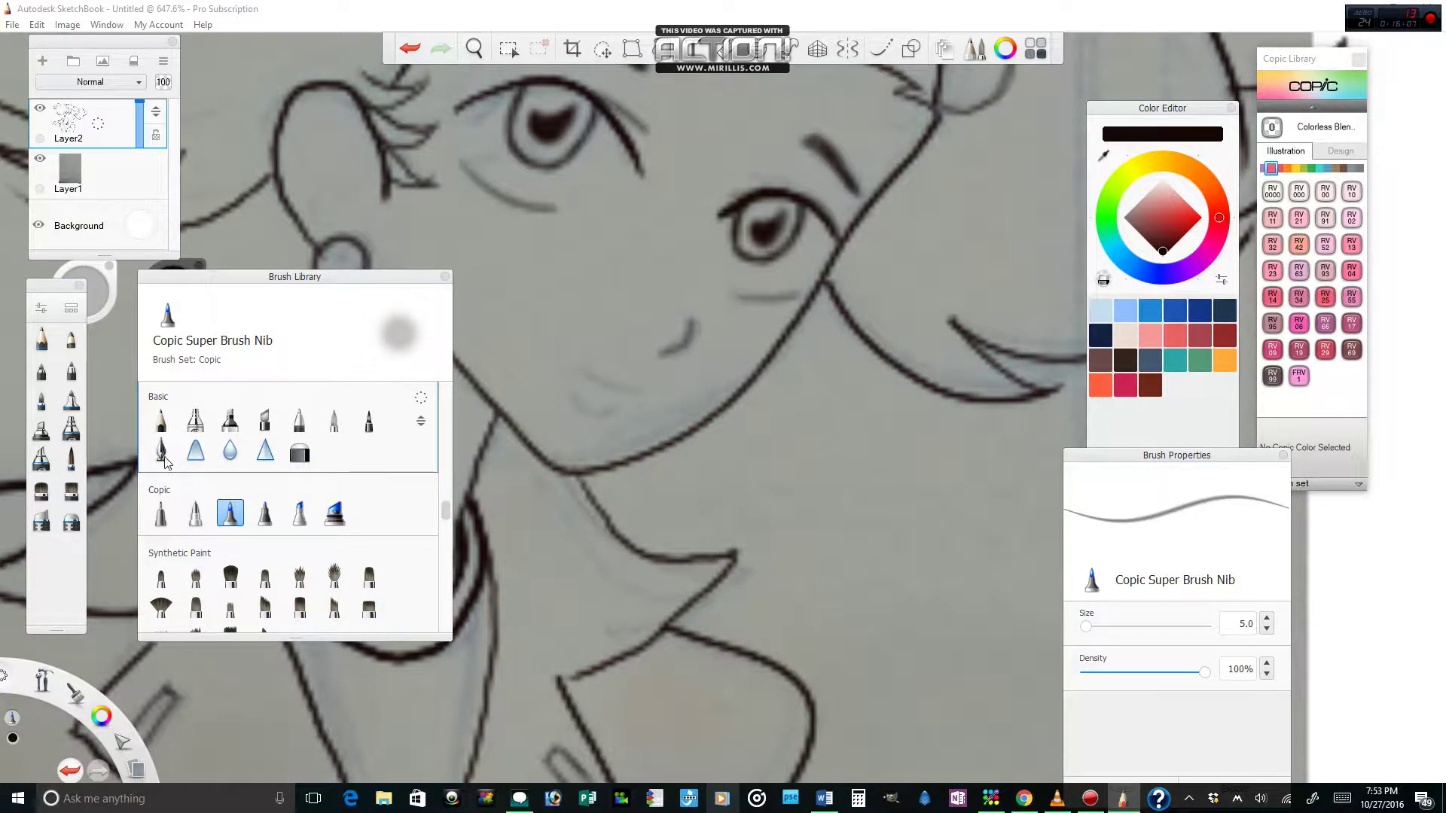
left_click(880, 48)
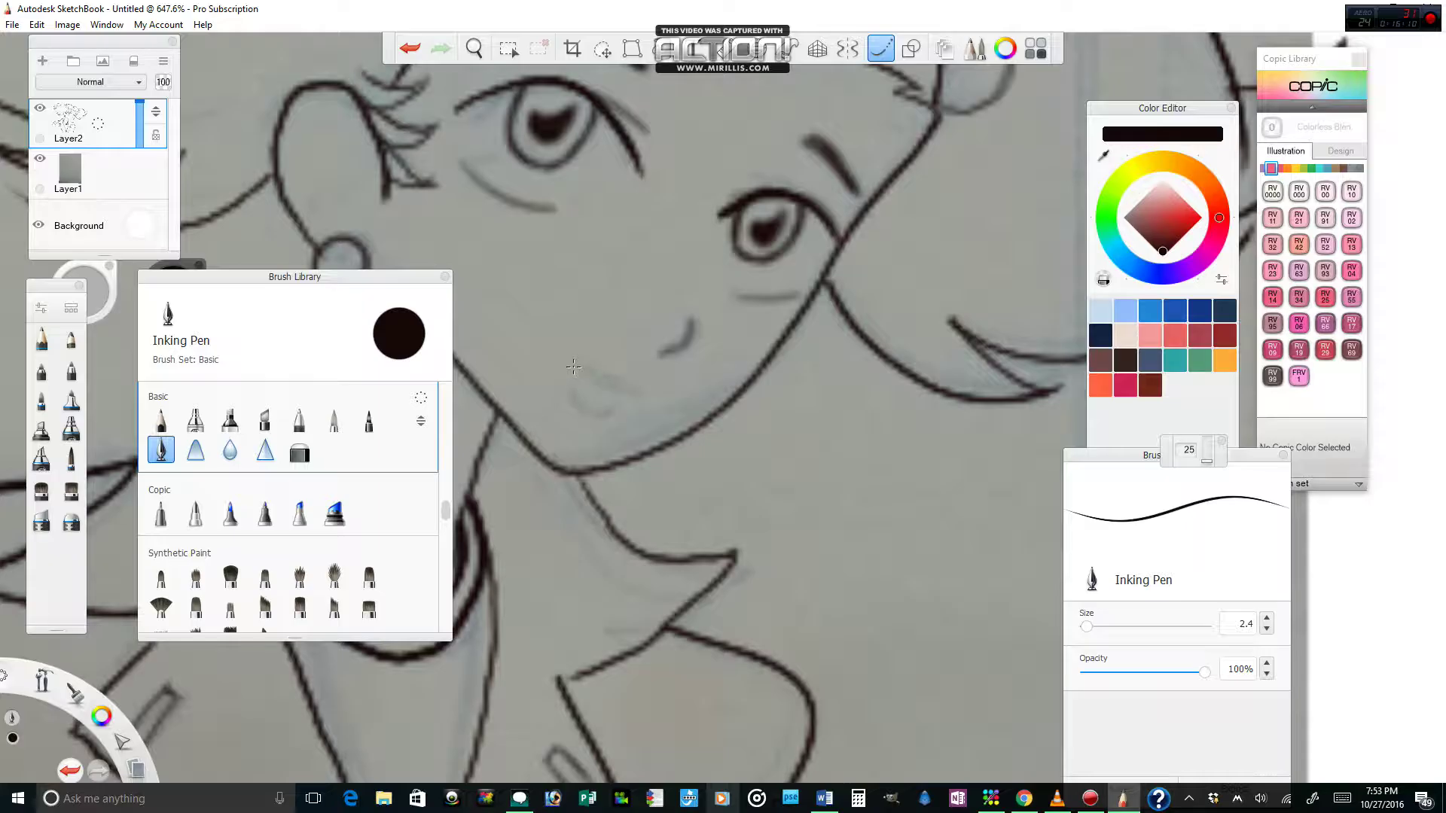
mouse_move(576, 364)
left_mouse_down()
mouse_move(648, 393)
mouse_move(667, 385)
left_mouse_up()
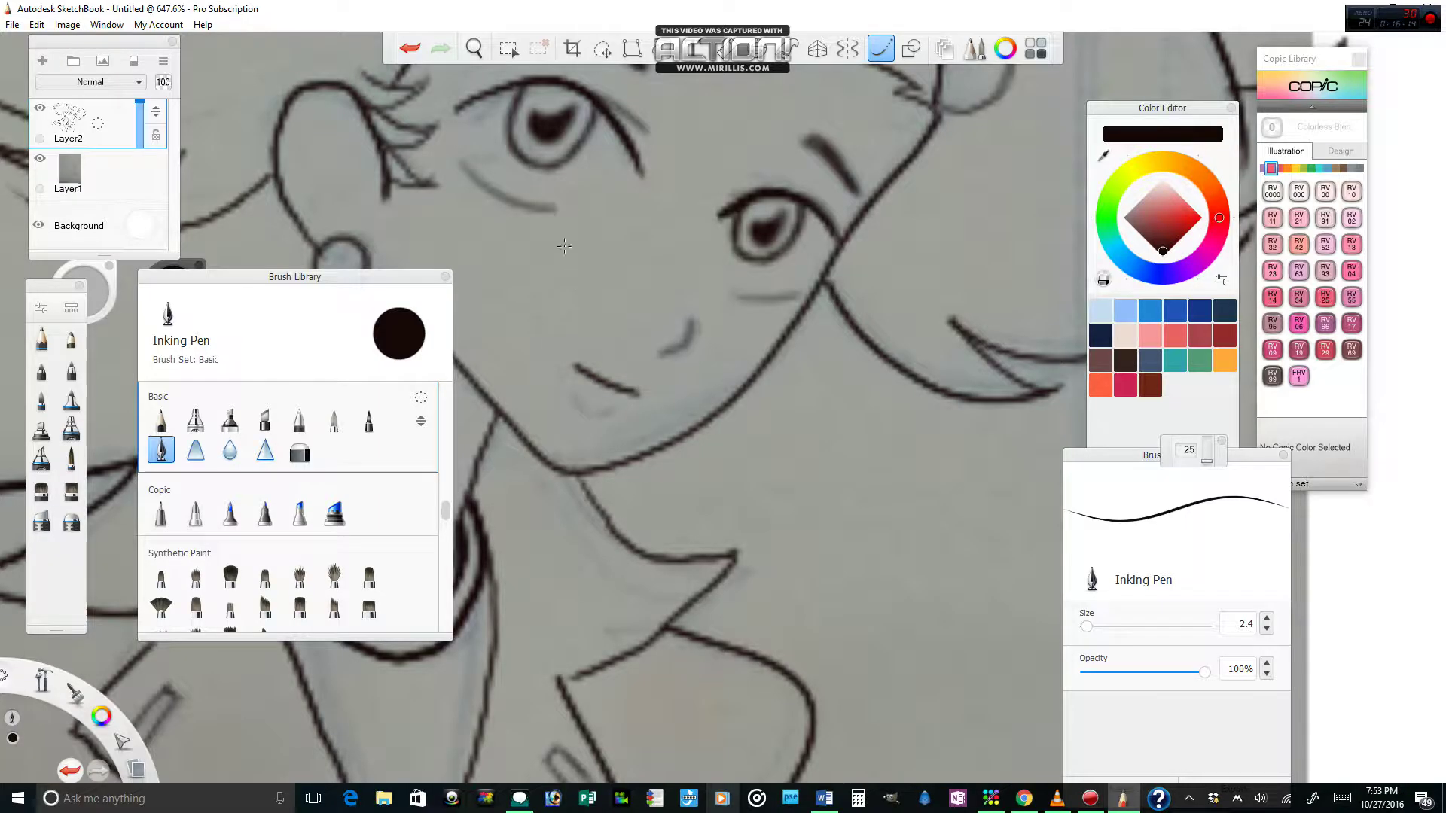
left_click(410, 49)
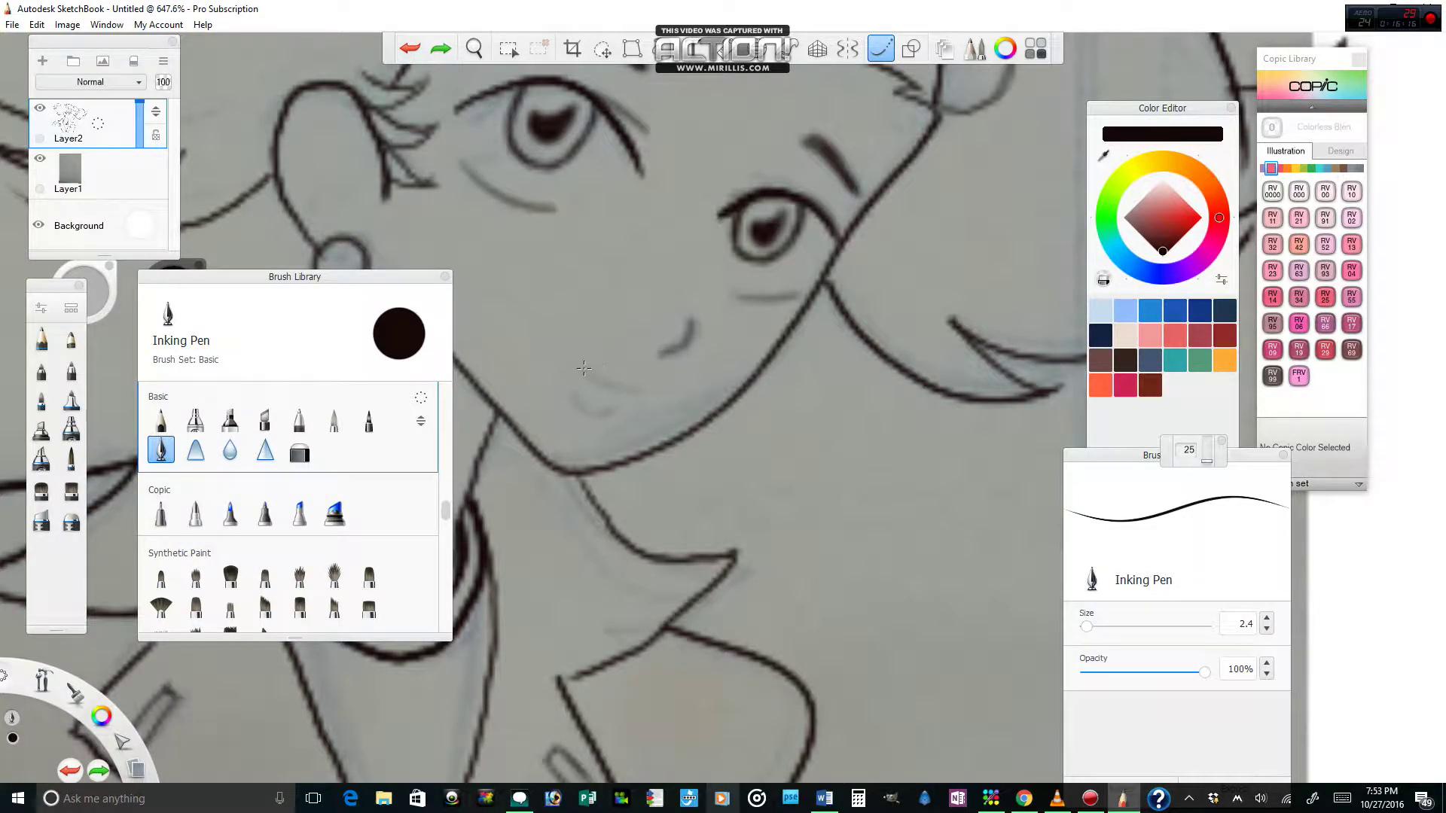
left_click_drag(575, 364, 644, 392)
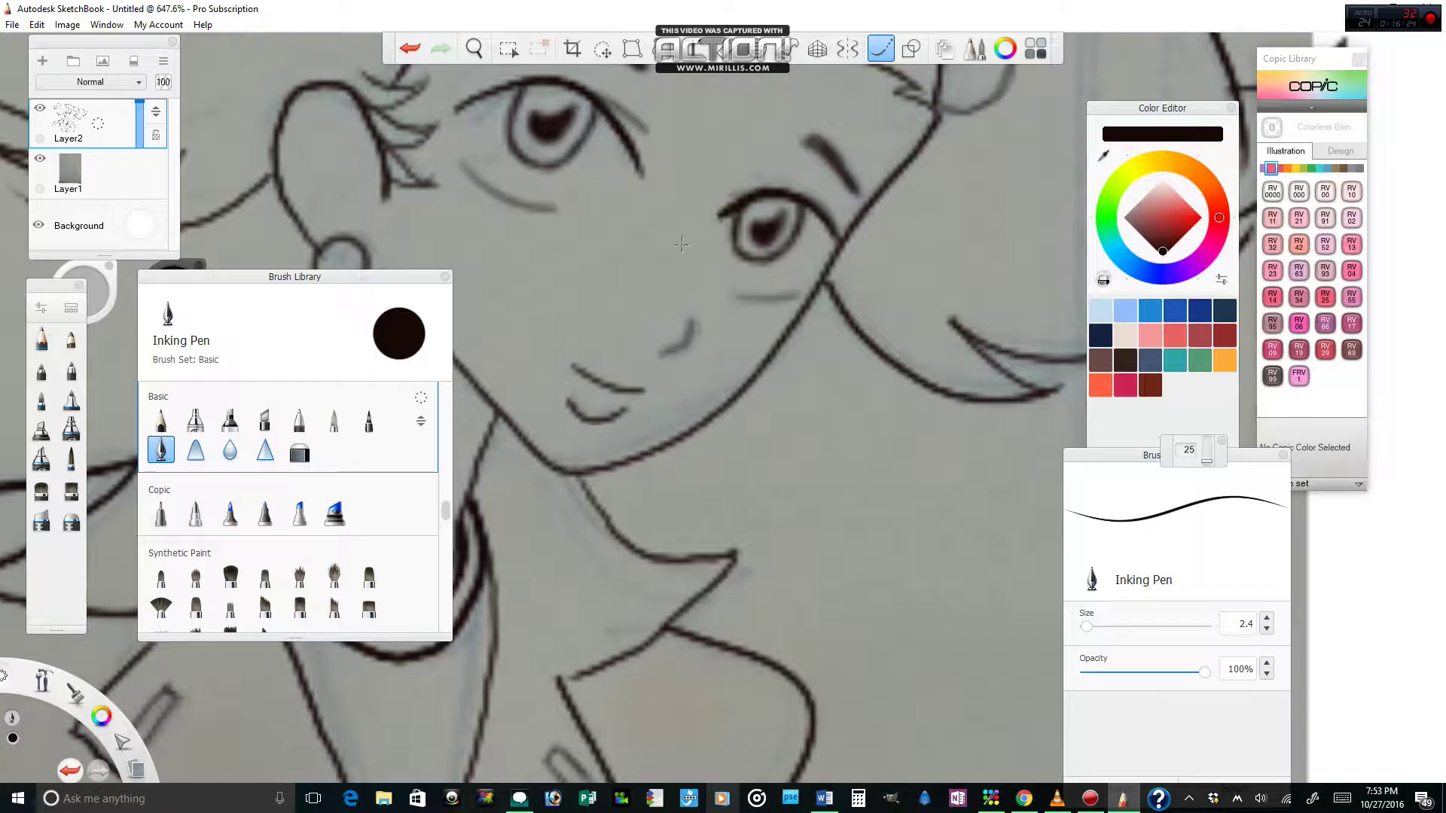
Hide the scanned sketch on Layer1 and check the whole inked portrait against the white background
left_click(474, 48)
scroll(644, 151, "down", 5)
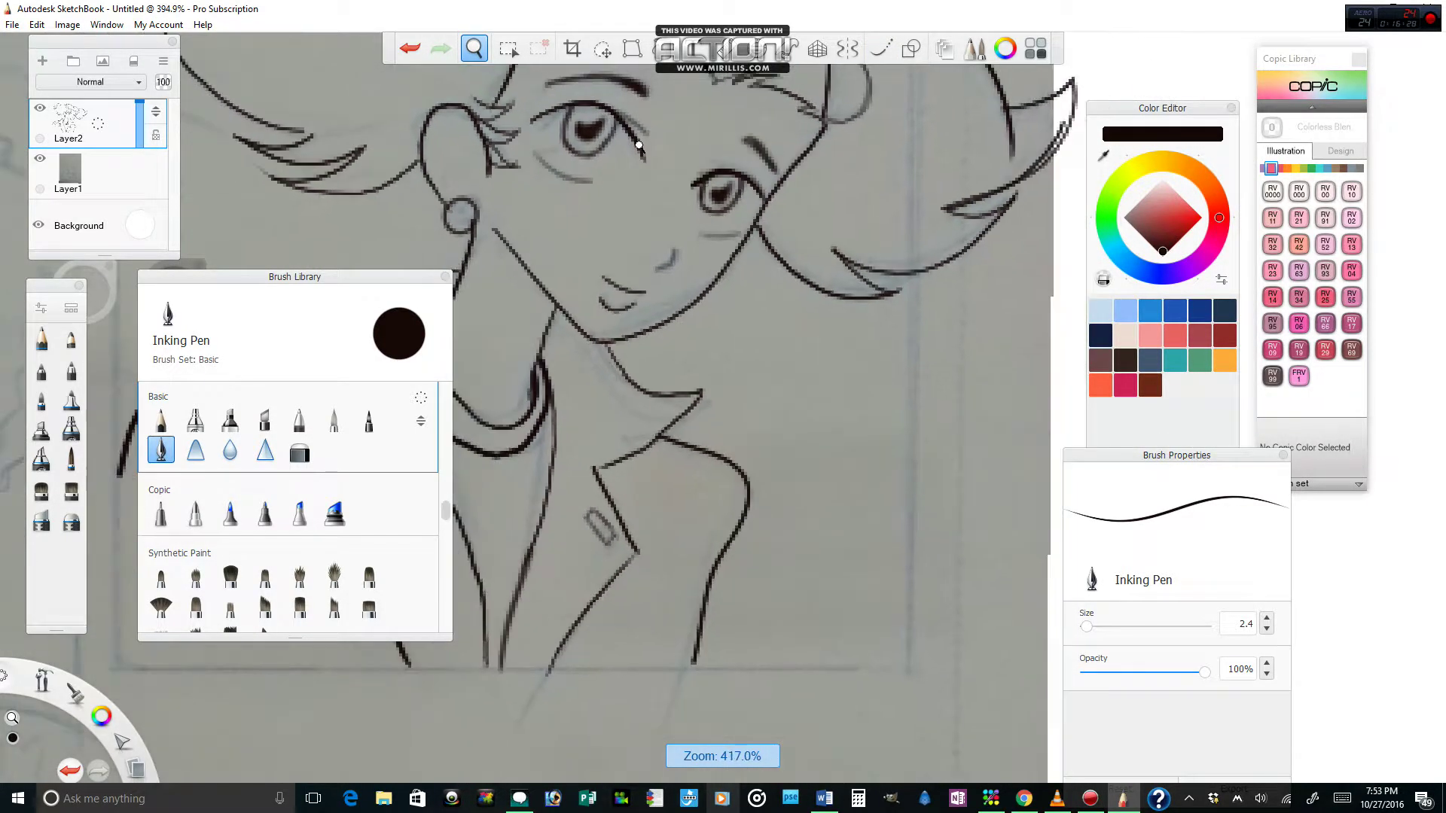
scroll(638, 145, "down", 3)
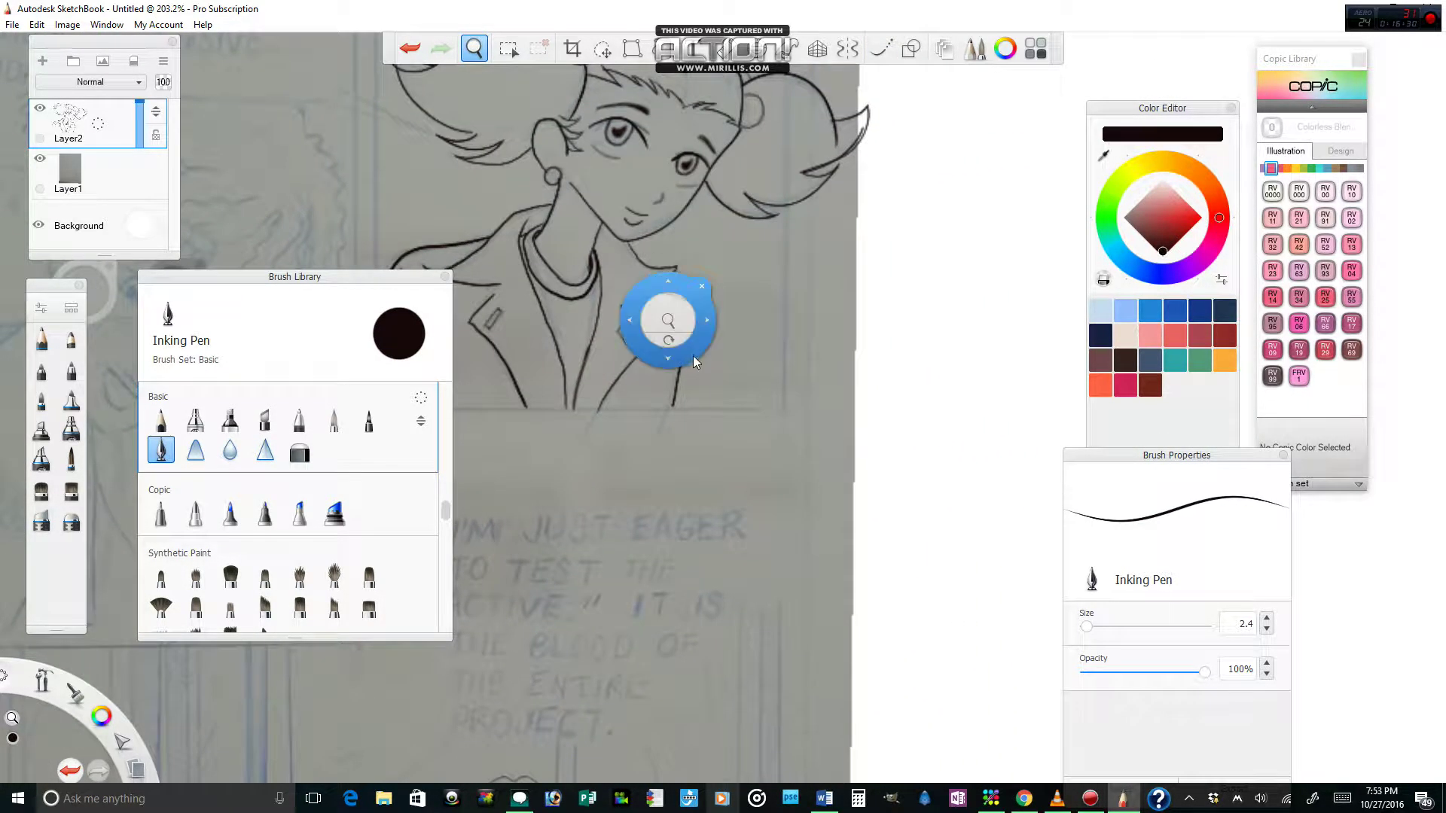
left_click_drag(691, 350, 813, 501)
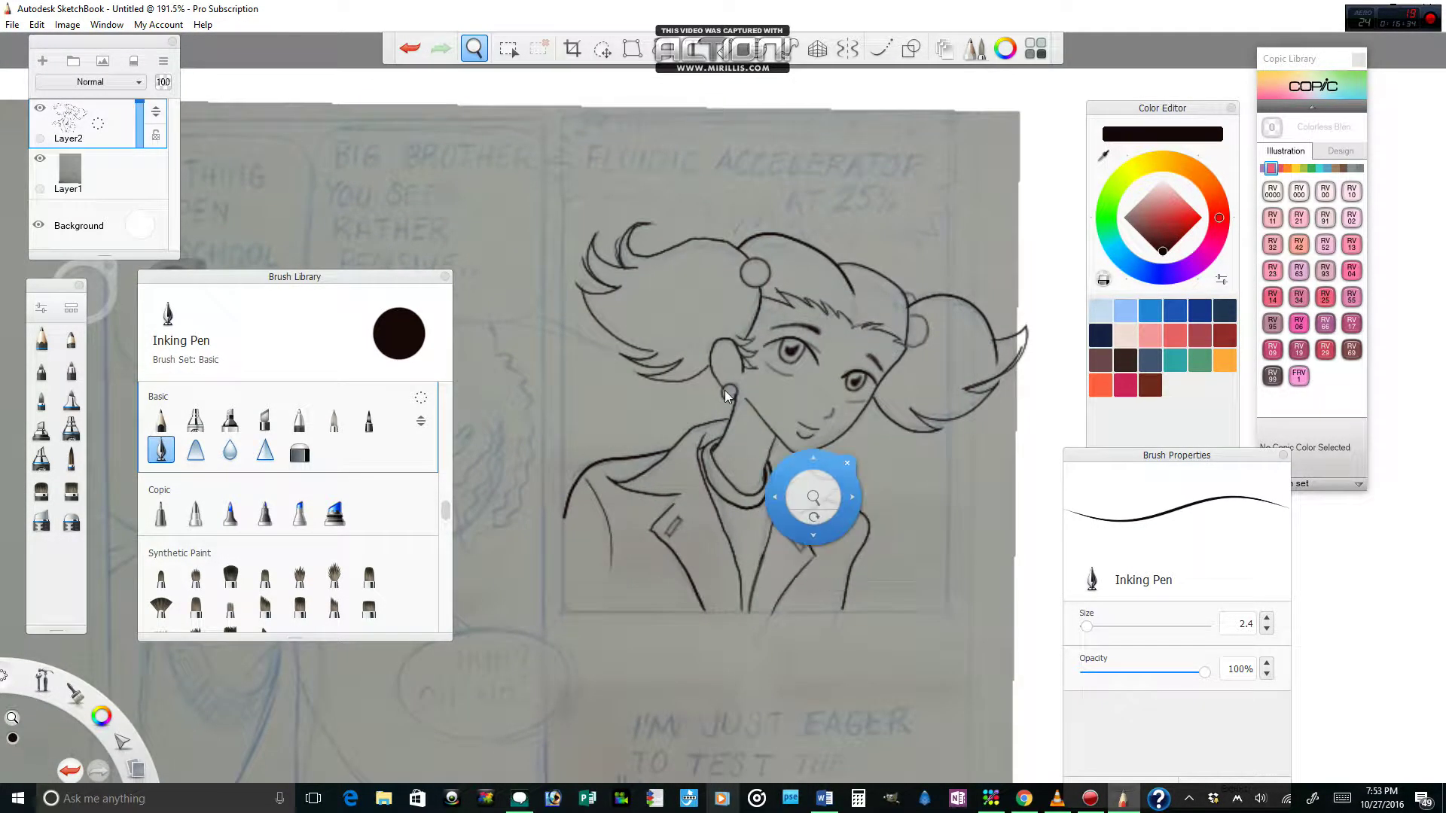
left_click(40, 159)
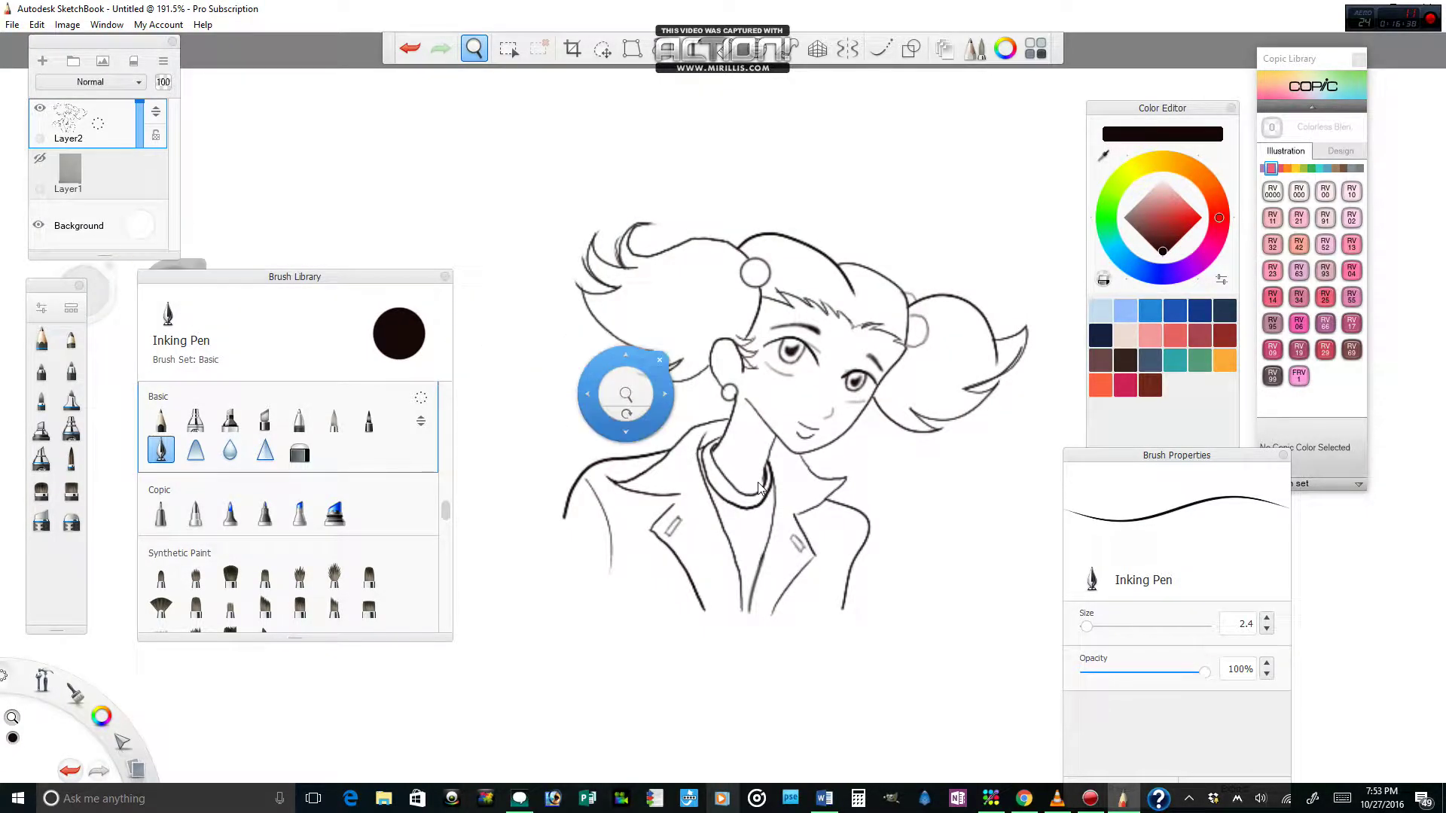
left_click_drag(899, 688, 922, 687)
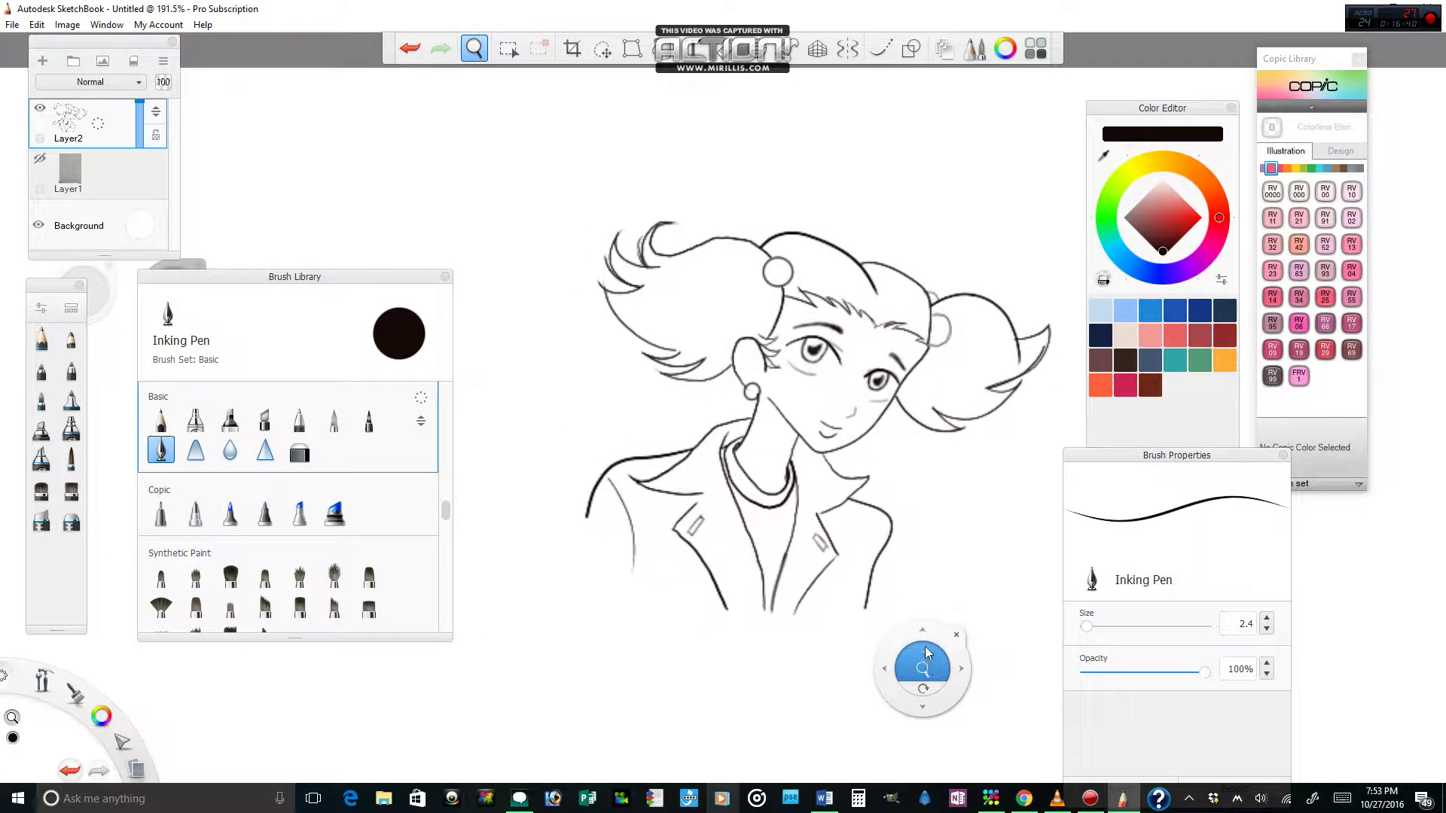
scroll(935, 663, "up", 5)
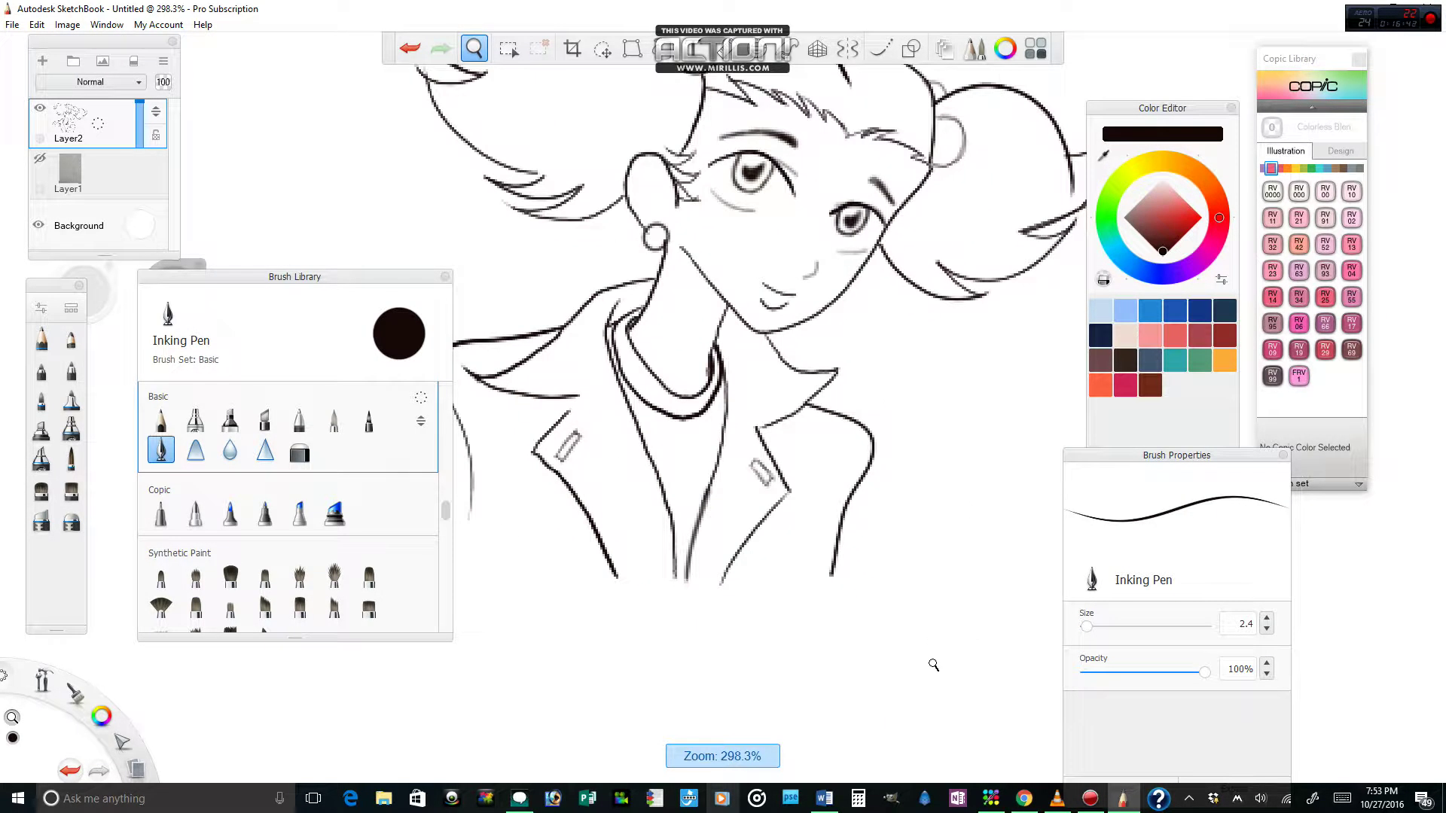
scroll(934, 664, "down", 1)
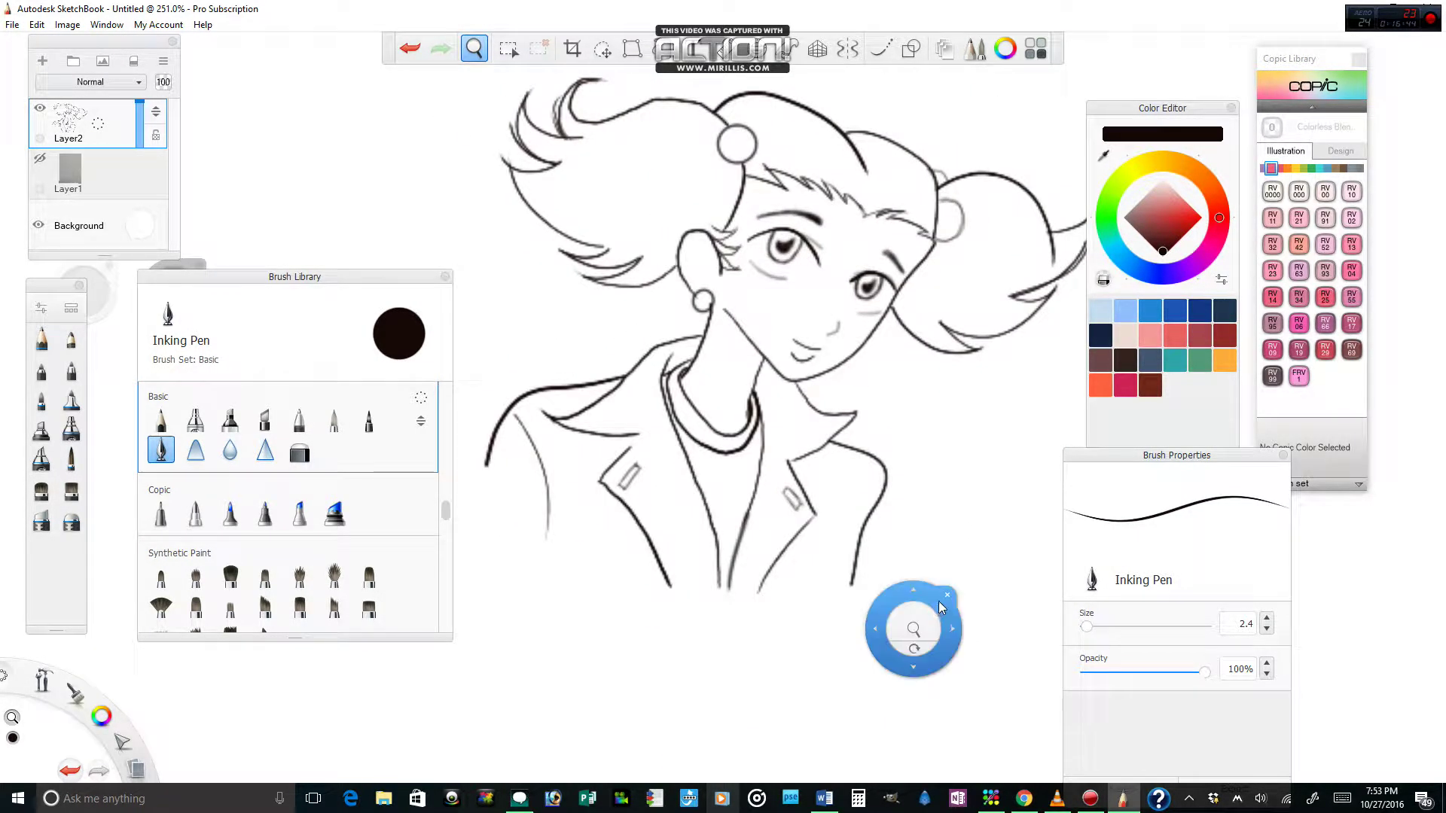
left_click(947, 595)
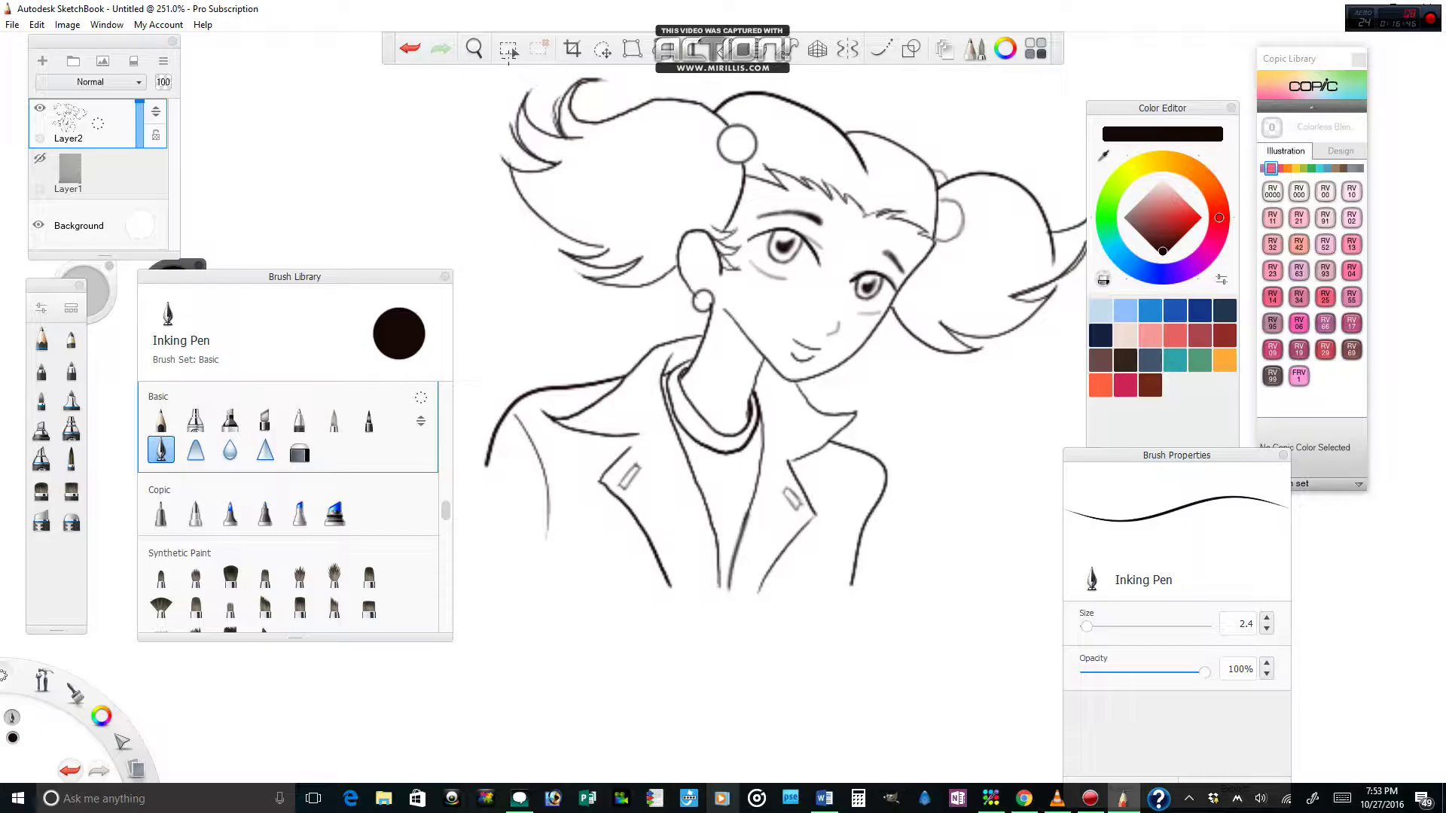
Thicken the outlines of the right-hand pigtail's hair tie and the small arc above it with the Inking Pen at 2.4
left_click(474, 48)
left_click_drag(874, 212, 947, 183)
left_click_drag(948, 190, 782, 294)
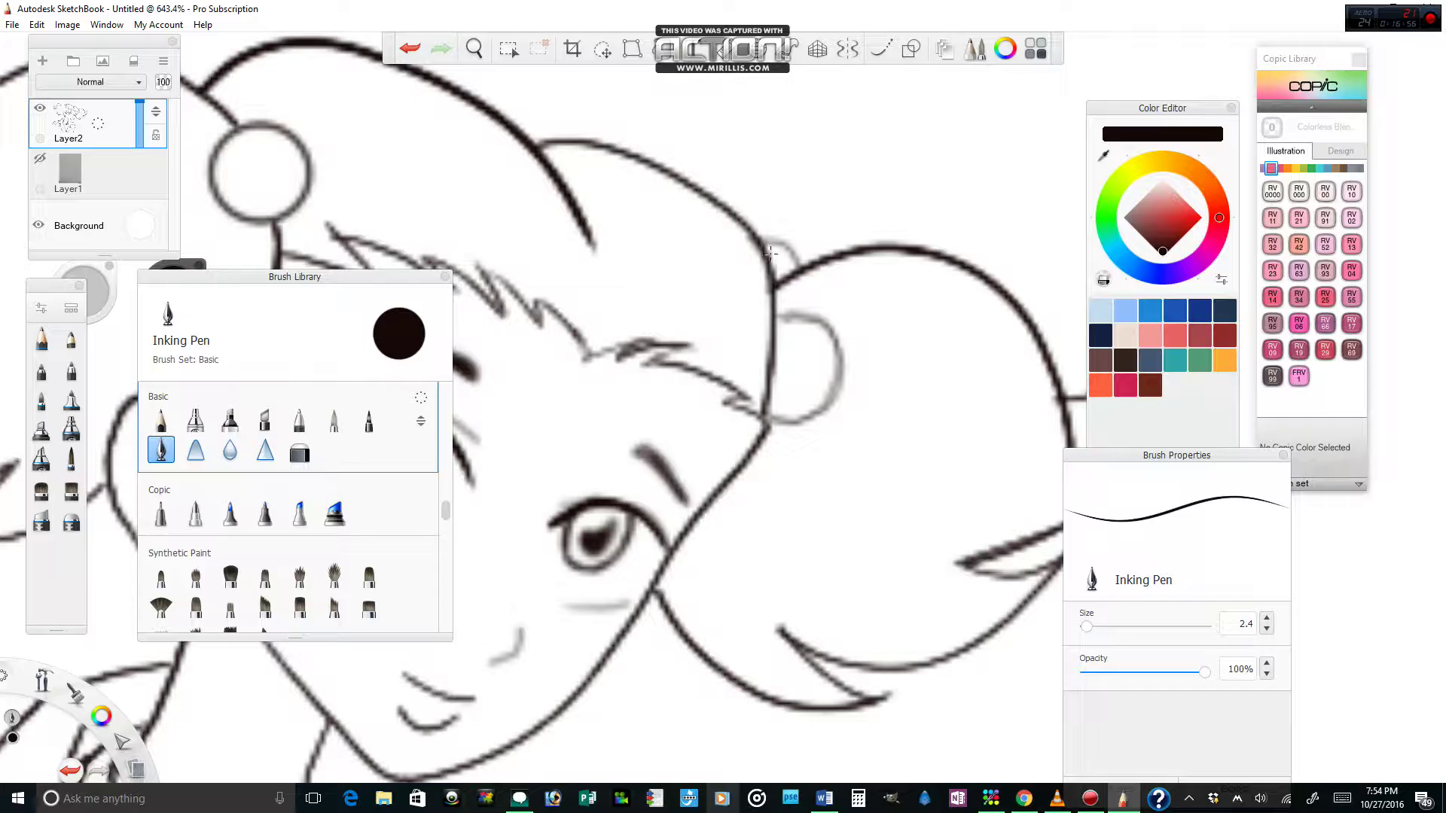
mouse_move(772, 315)
left_mouse_down()
mouse_move(829, 331)
mouse_move(840, 358)
left_mouse_up()
key("ctrl+z")
mouse_move(776, 318)
left_mouse_down()
mouse_move(827, 329)
mouse_move(844, 384)
mouse_move(824, 413)
mouse_move(762, 422)
left_mouse_up()
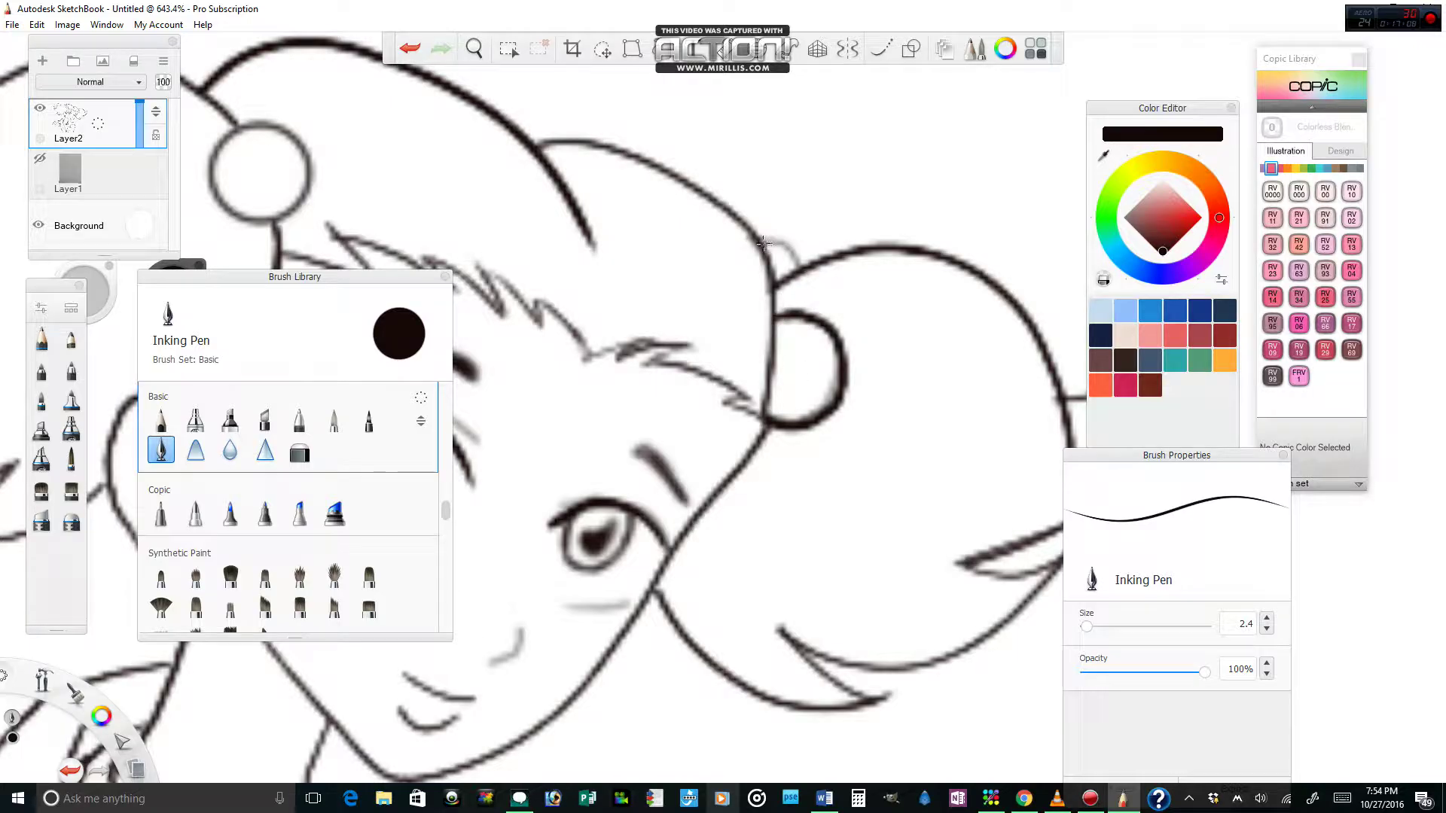
left_click_drag(762, 235, 800, 265)
left_click(474, 48)
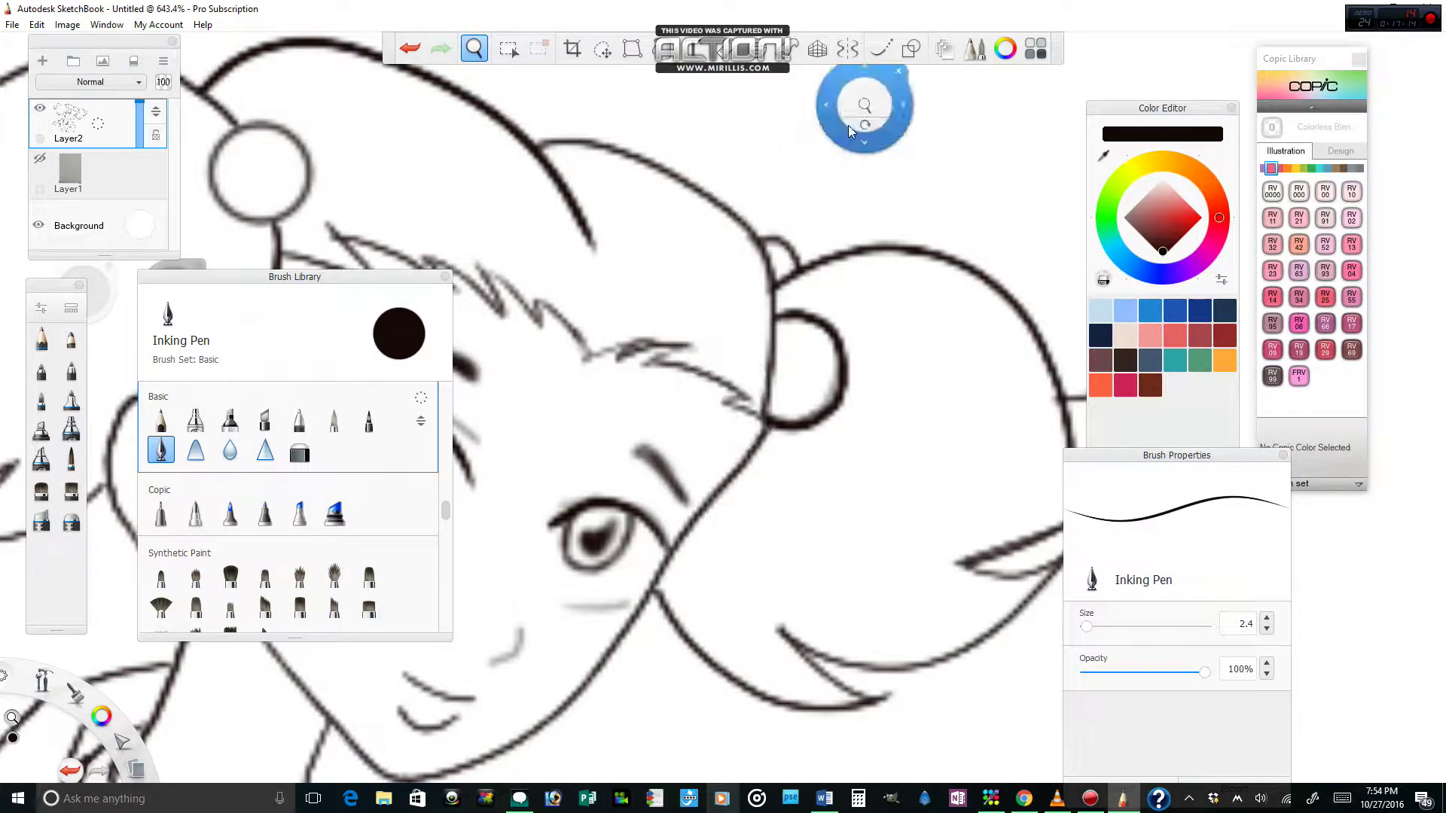
left_click_drag(865, 106, 822, 462)
left_click_drag(823, 323, 861, 242)
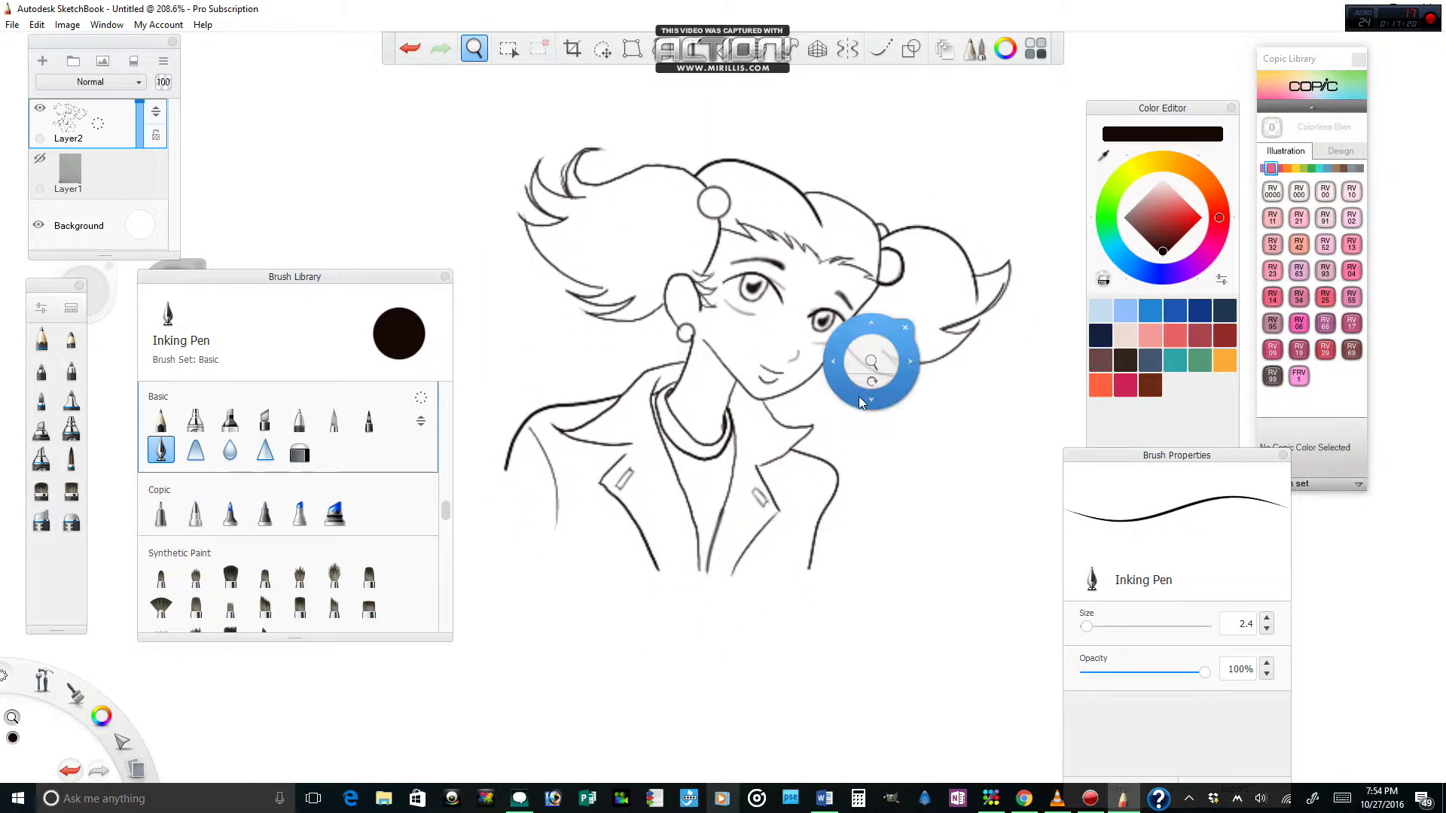
Ink short lashes and a dark outer corner on the upper lid of the left-hand eye with the Inking Pen at 2.4
left_click(904, 328)
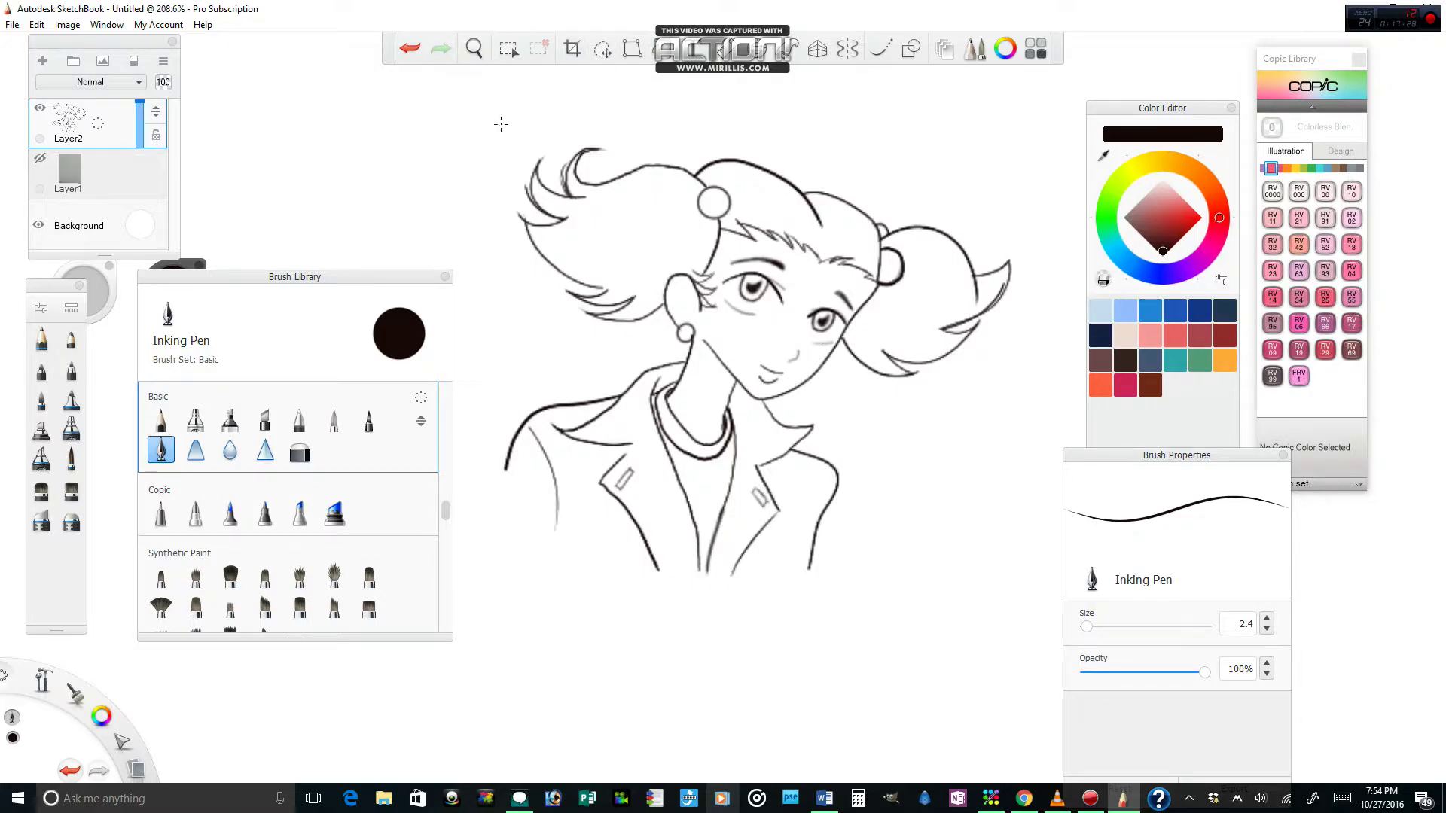
left_click(474, 48)
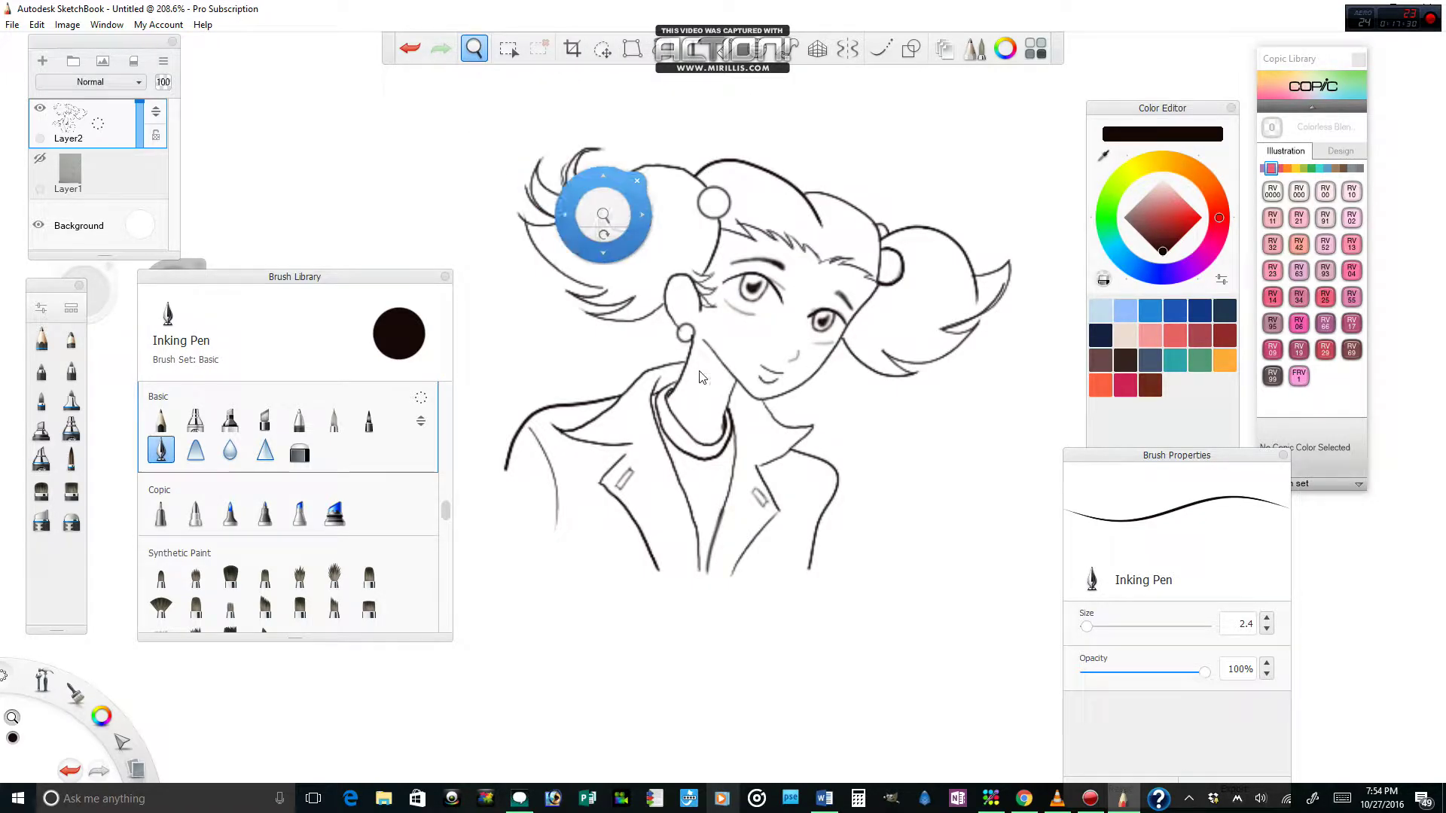
scroll(711, 352, "up", 2)
scroll(712, 353, "up", 10)
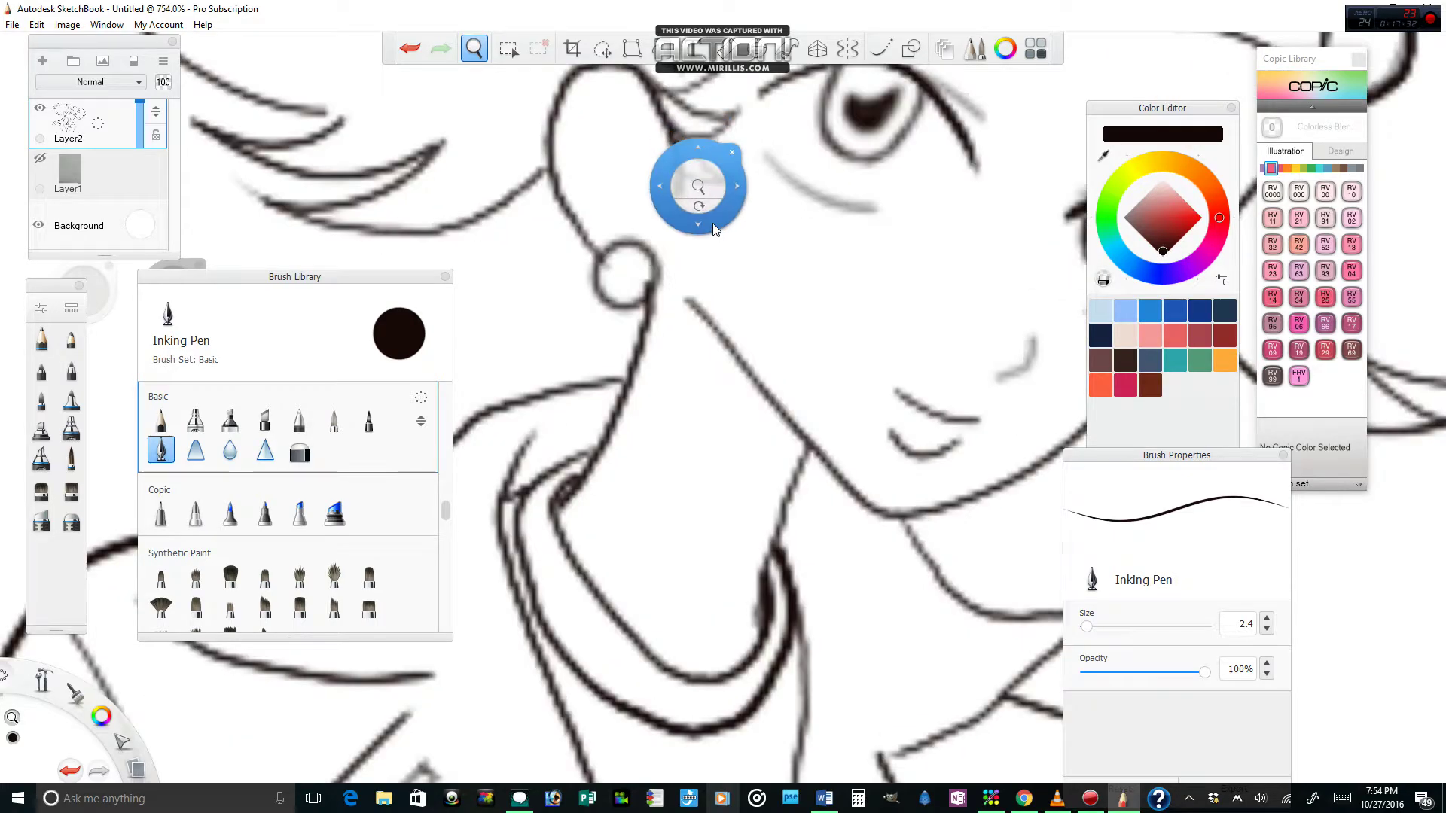
left_click_drag(710, 214, 628, 204)
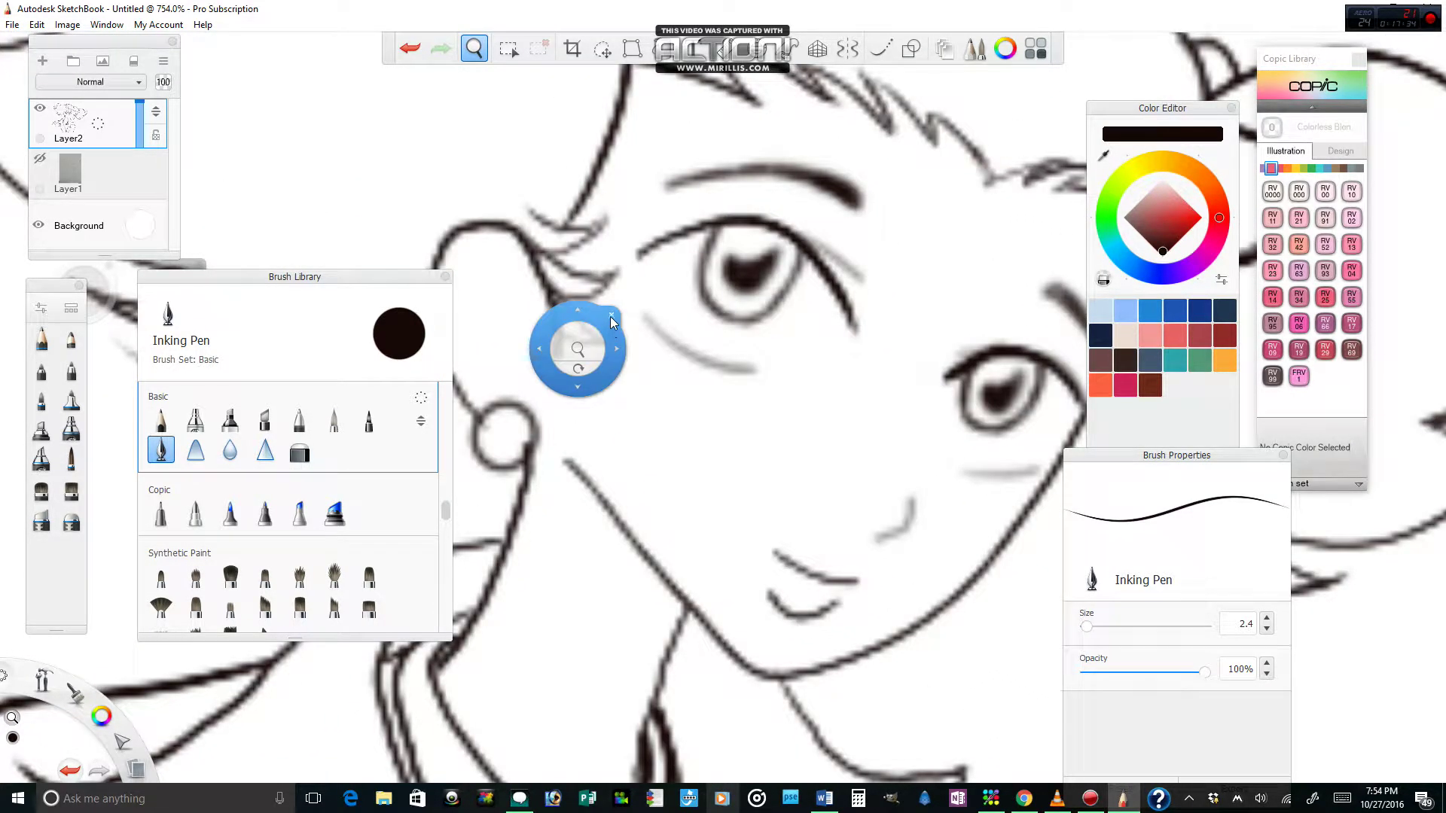
left_click(612, 318)
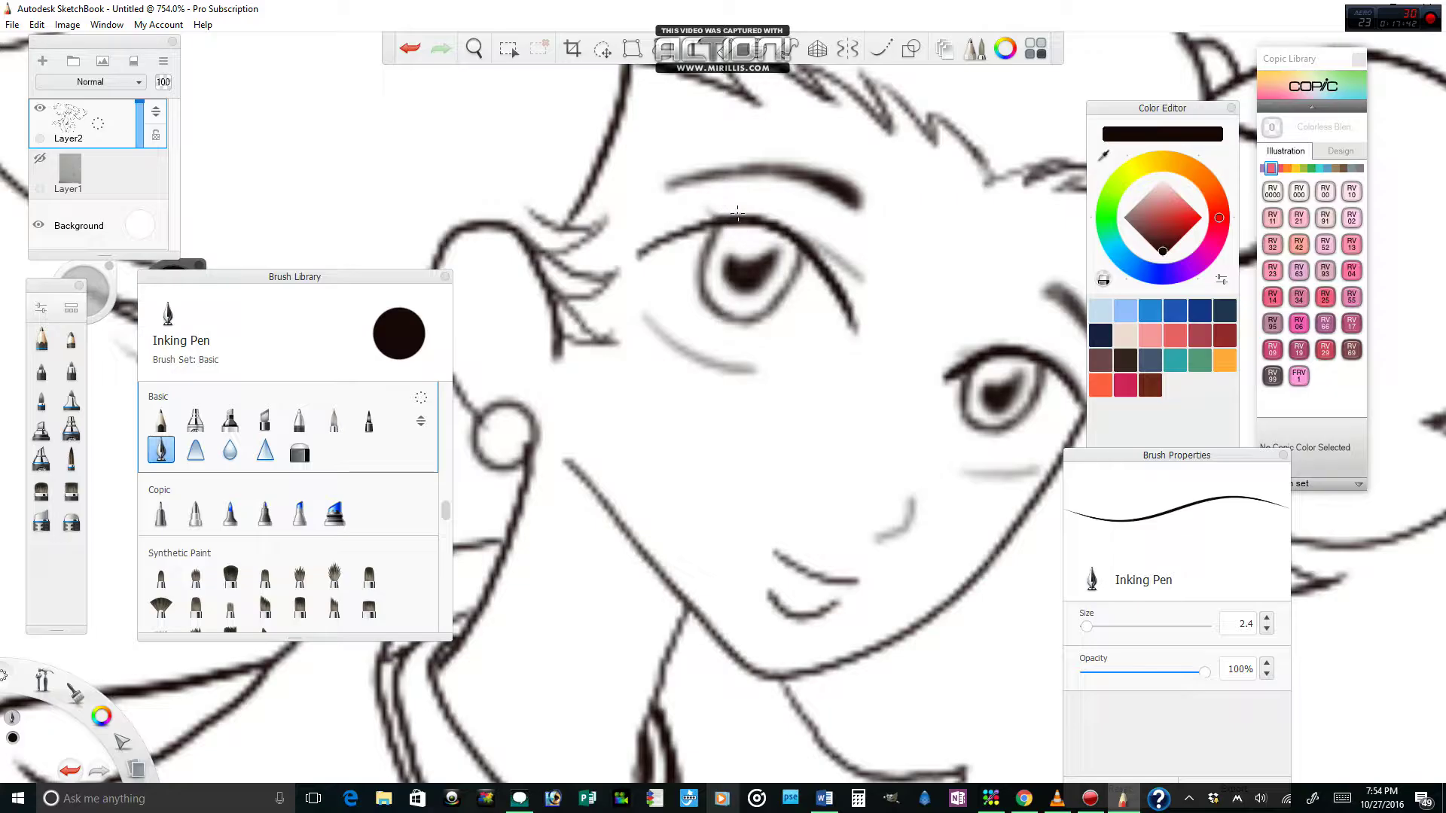
mouse_move(695, 201)
left_mouse_down()
mouse_move(668, 206)
mouse_move(683, 230)
mouse_move(703, 226)
mouse_move(634, 220)
mouse_move(640, 250)
left_mouse_up()
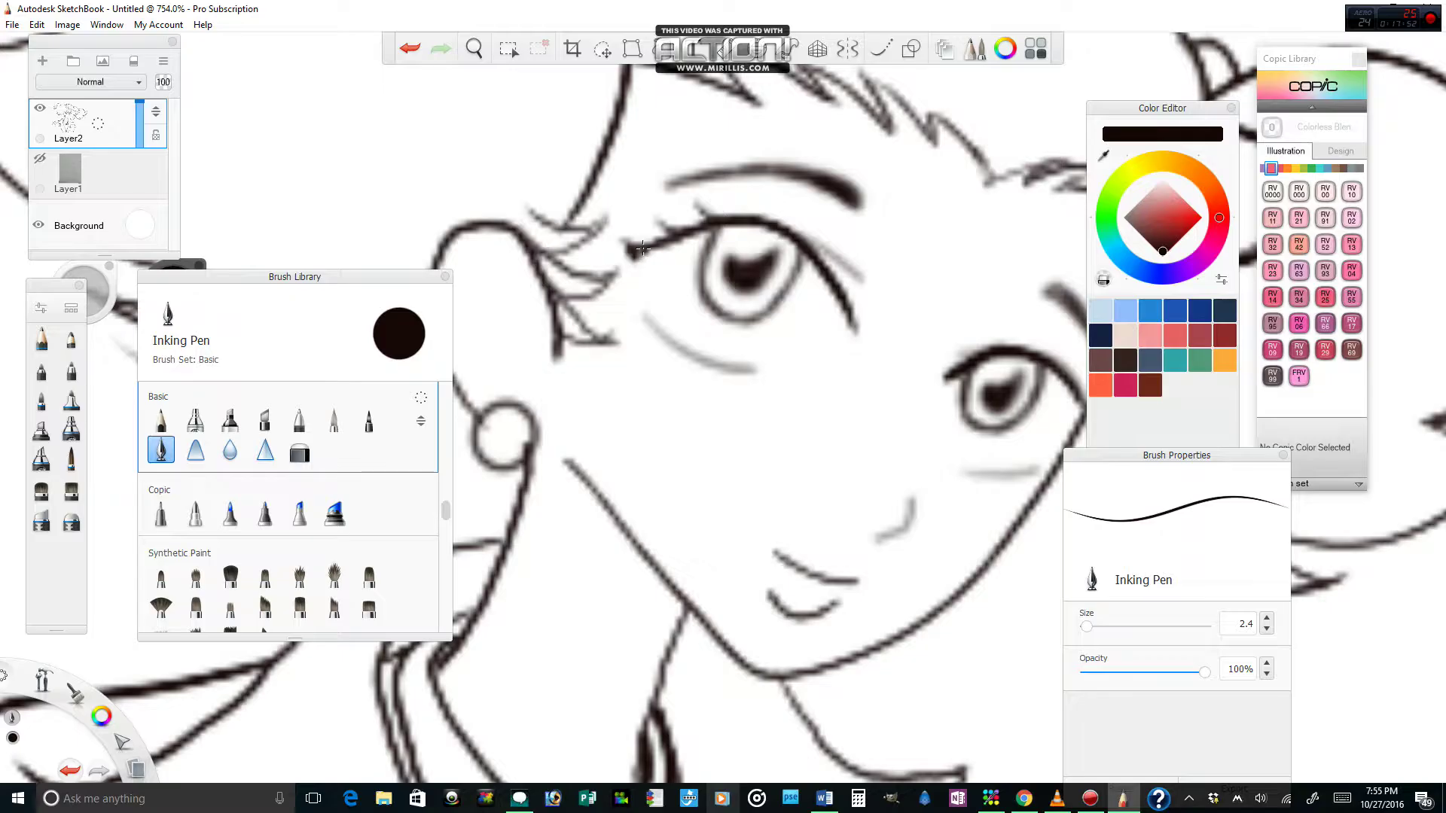
Ink short lashes and a dark outer corner on the right-hand eye, and touch up the left-hand eye's outer lash tip
left_click(474, 49)
mouse_move(904, 242)
left_mouse_down()
mouse_move(750, 204)
mouse_move(680, 165)
left_mouse_up()
left_click(773, 162)
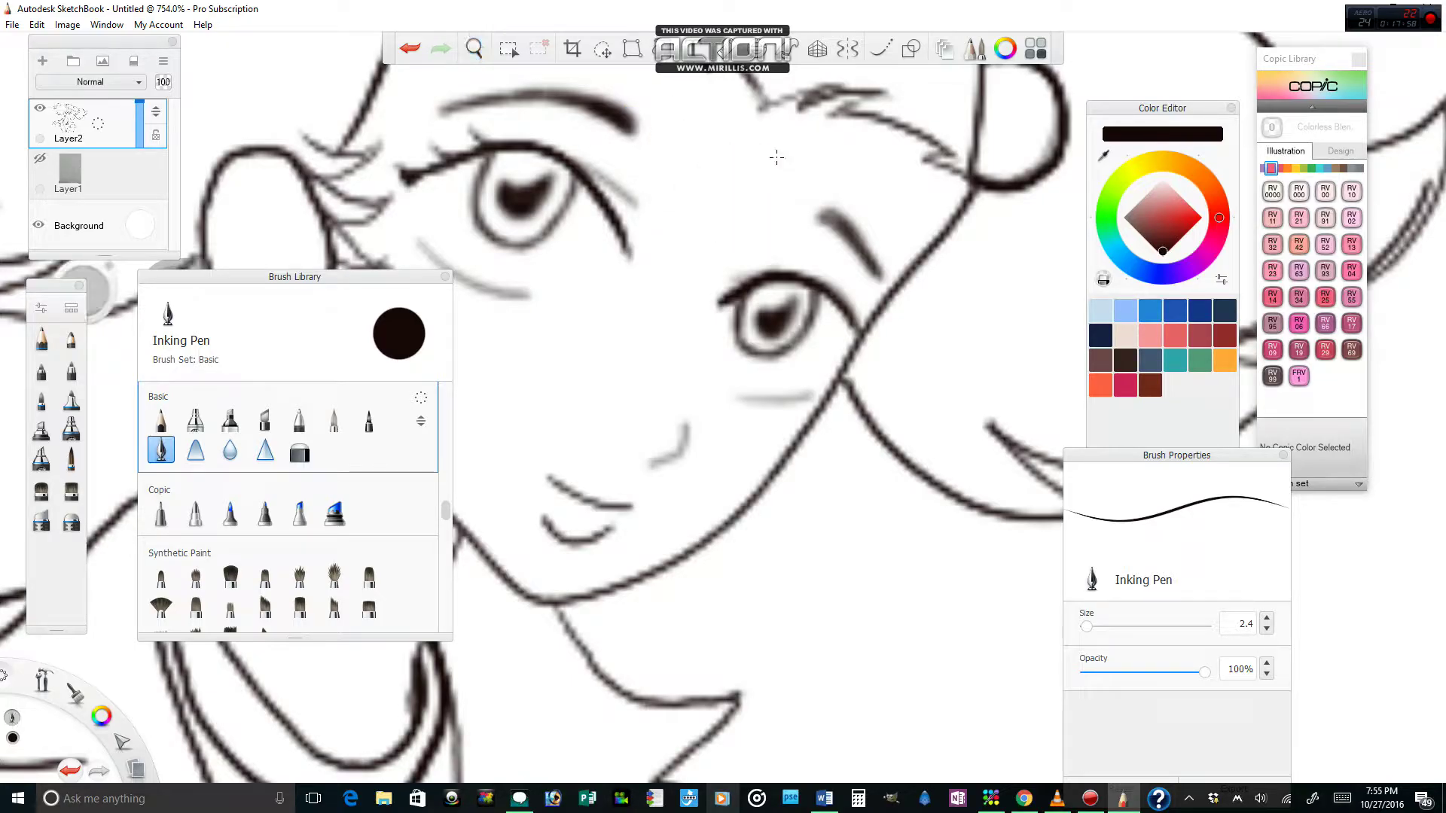
mouse_move(833, 292)
left_mouse_down()
mouse_move(855, 271)
mouse_move(840, 300)
mouse_move(885, 287)
mouse_move(851, 324)
left_mouse_up()
key("ctrl+z")
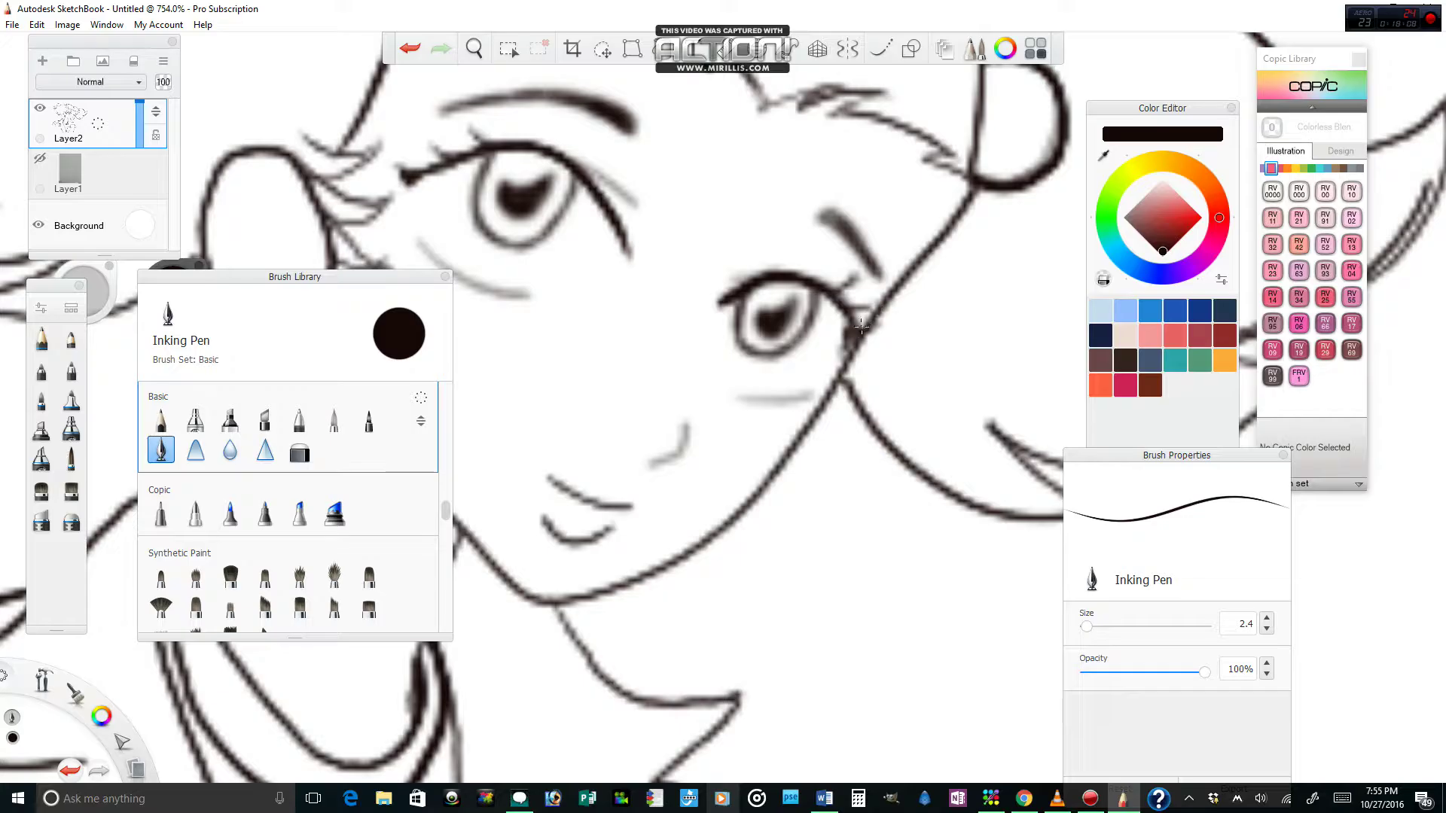
left_click_drag(853, 340, 878, 299)
left_click_drag(416, 170, 390, 162)
Ink the inner fold curves inside the girl's visible ear with the Inking Pen at 2.4
left_click(473, 48)
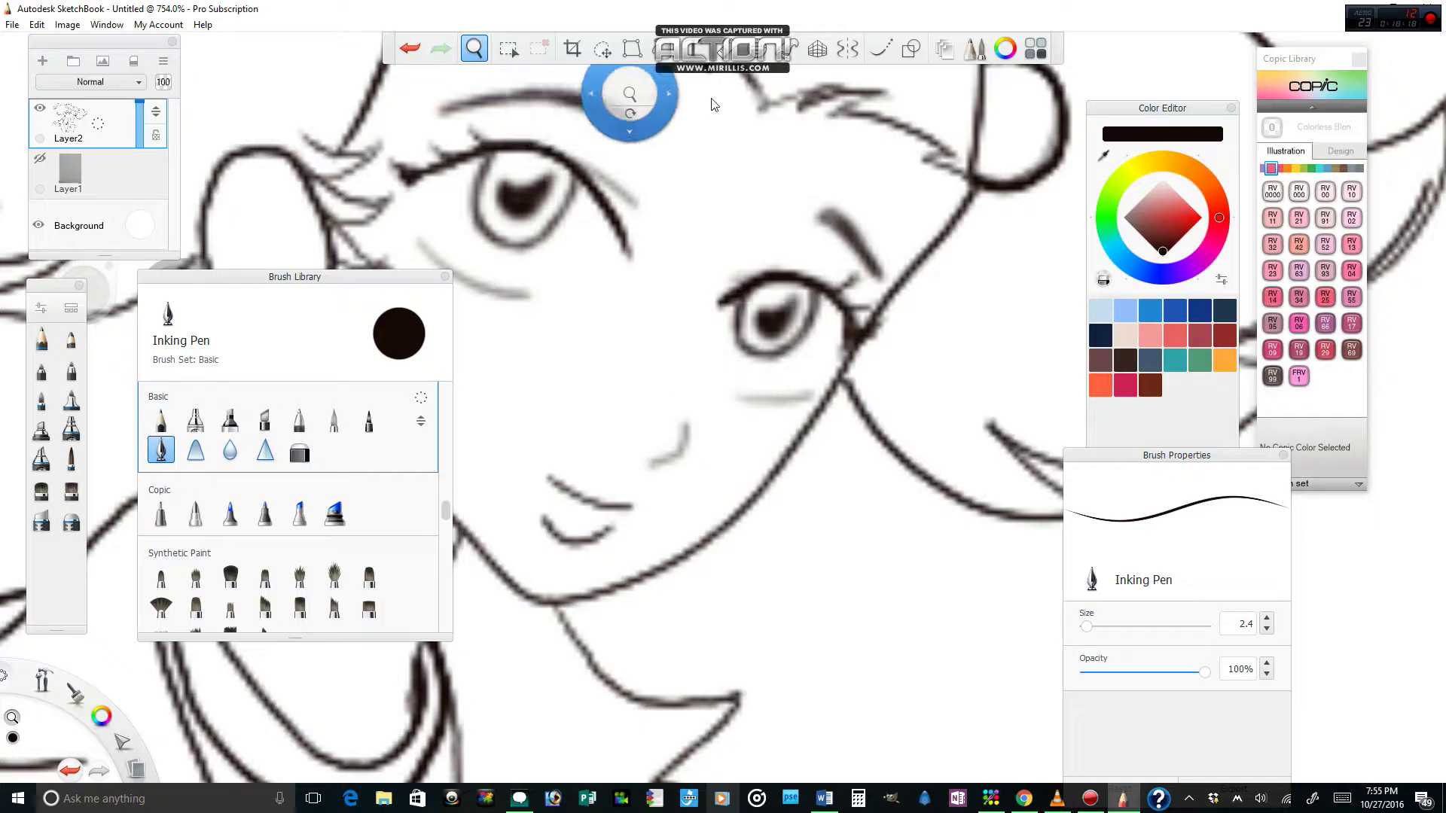
scroll(754, 109, "down", 2)
scroll(754, 109, "down", 5)
scroll(753, 109, "down", 3)
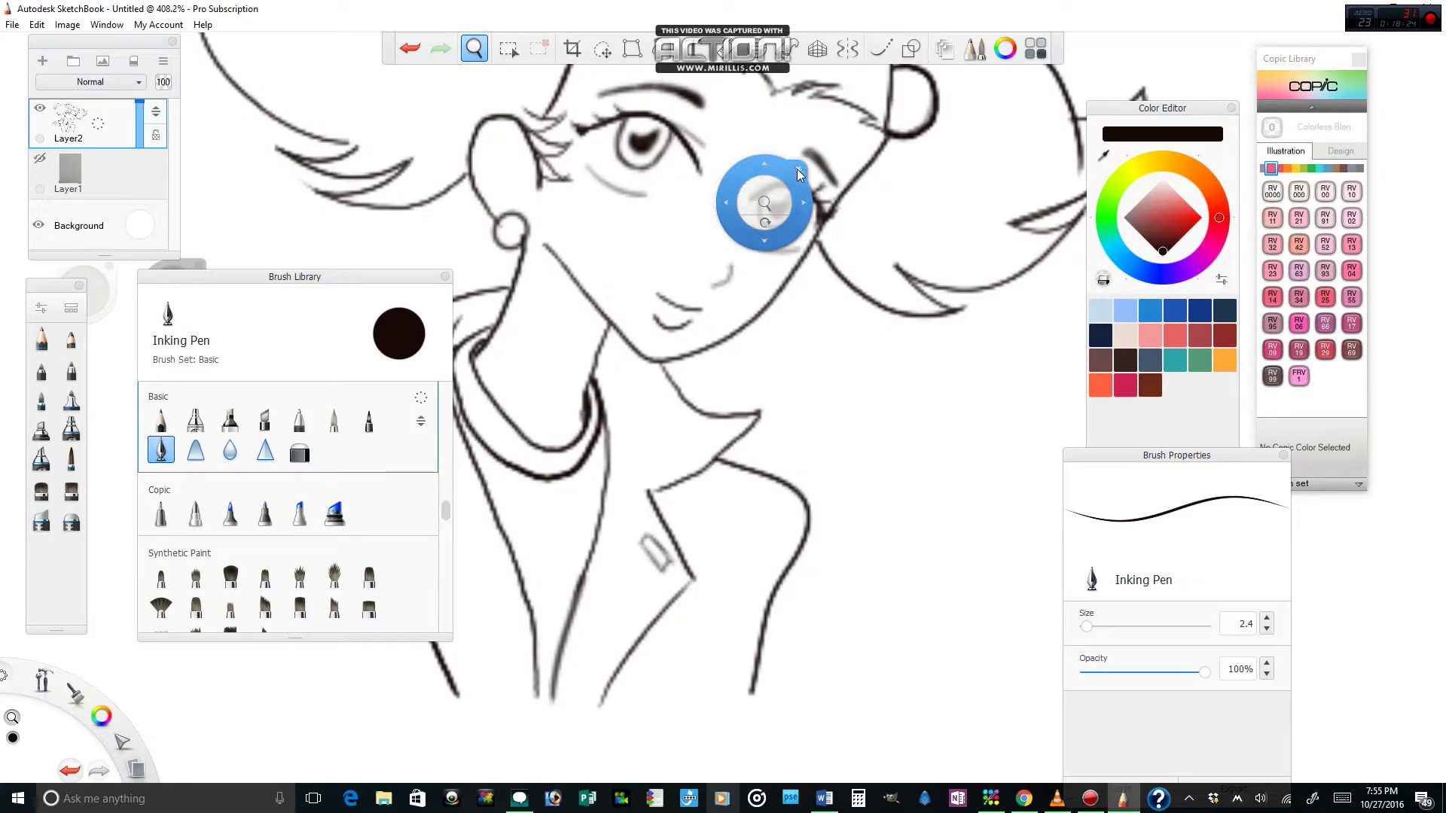
left_click(798, 169)
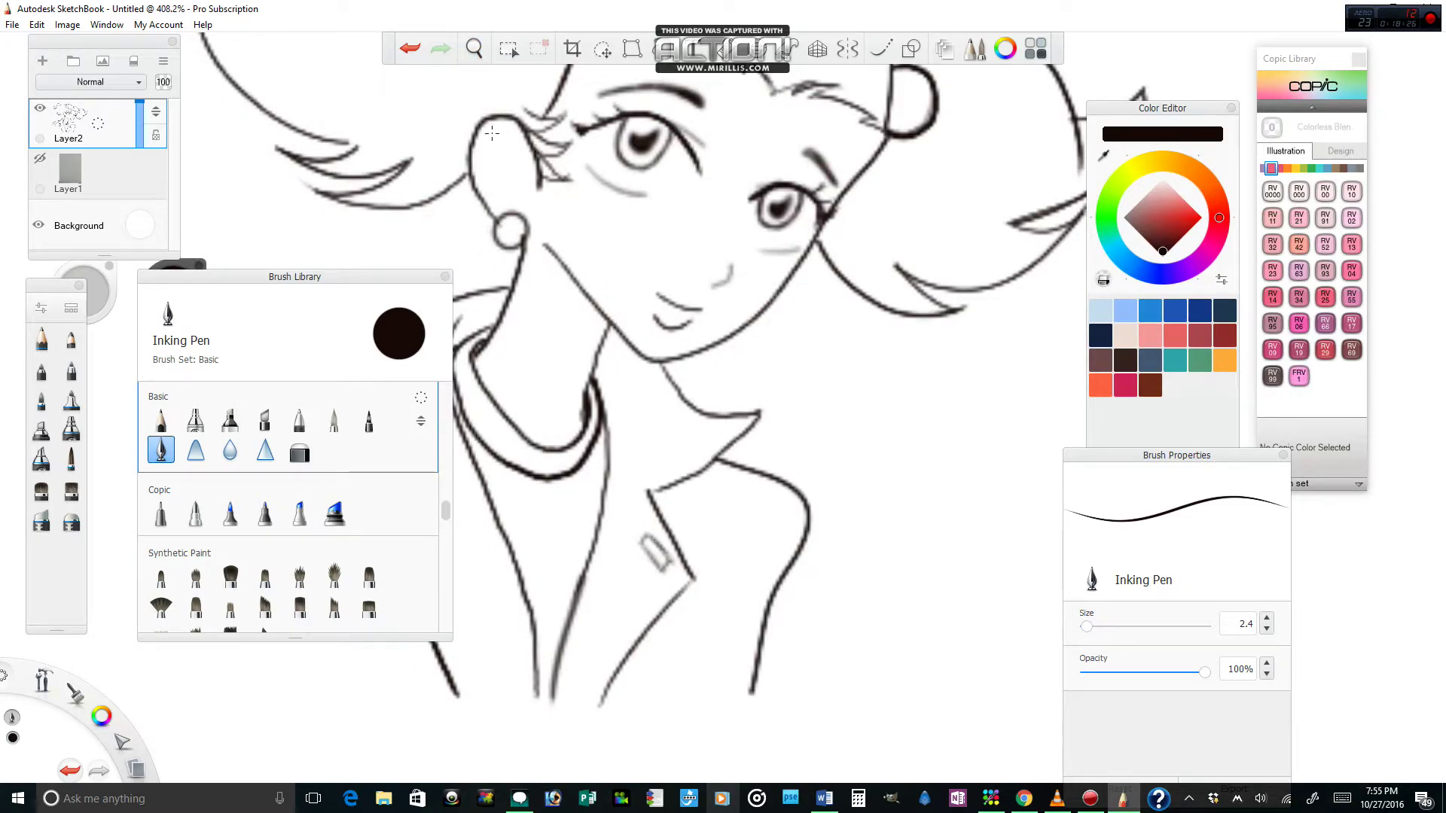
mouse_move(485, 147)
left_mouse_down()
mouse_move(512, 140)
mouse_move(515, 203)
left_mouse_up()
left_click(474, 48)
left_click_drag(786, 180, 777, 187)
mouse_move(820, 374)
left_mouse_down()
mouse_move(861, 531)
mouse_move(828, 462)
left_mouse_up()
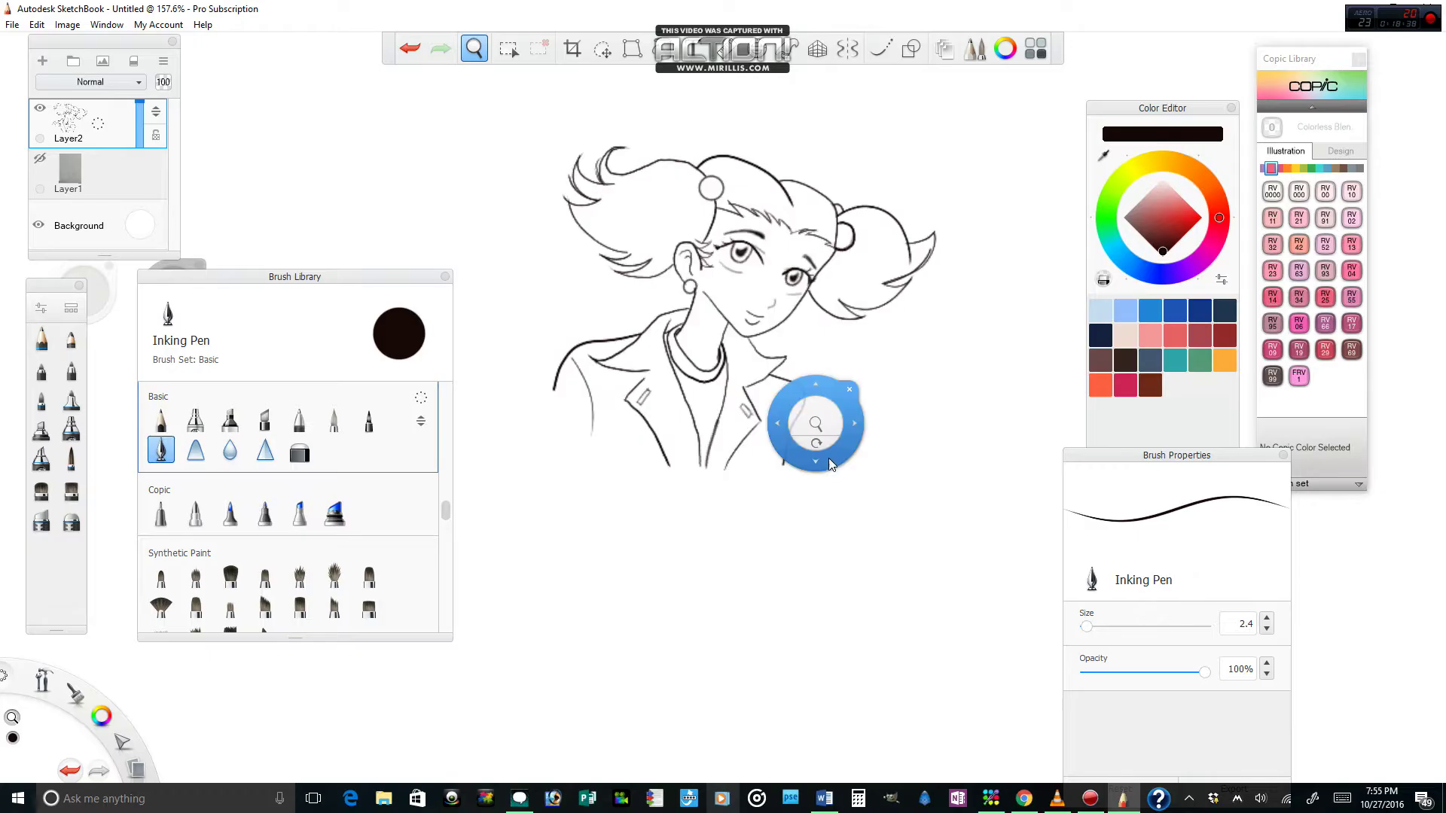
left_click(849, 391)
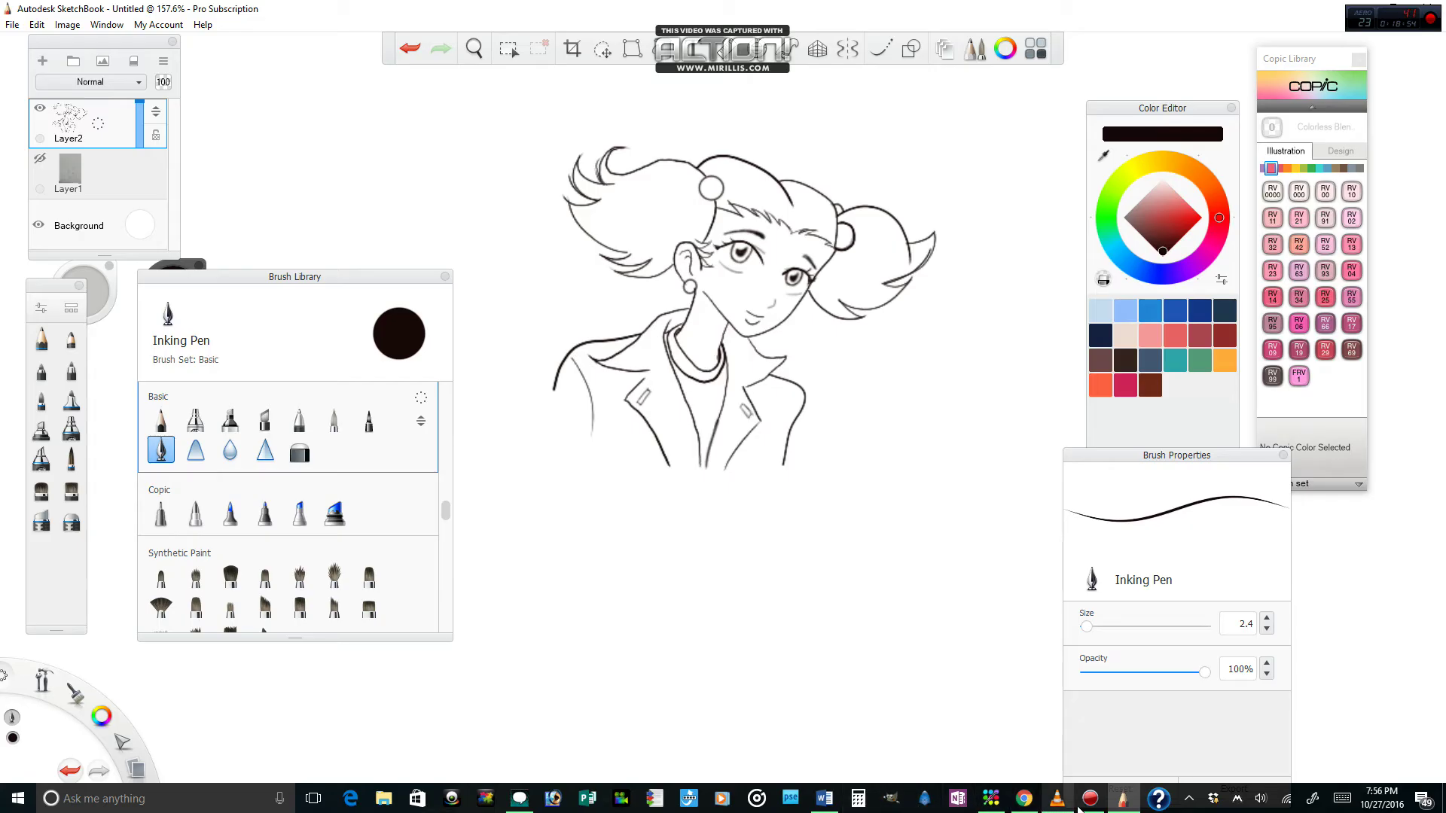
Switch to the Action! screen recorder window
mouse_move(1090, 804)
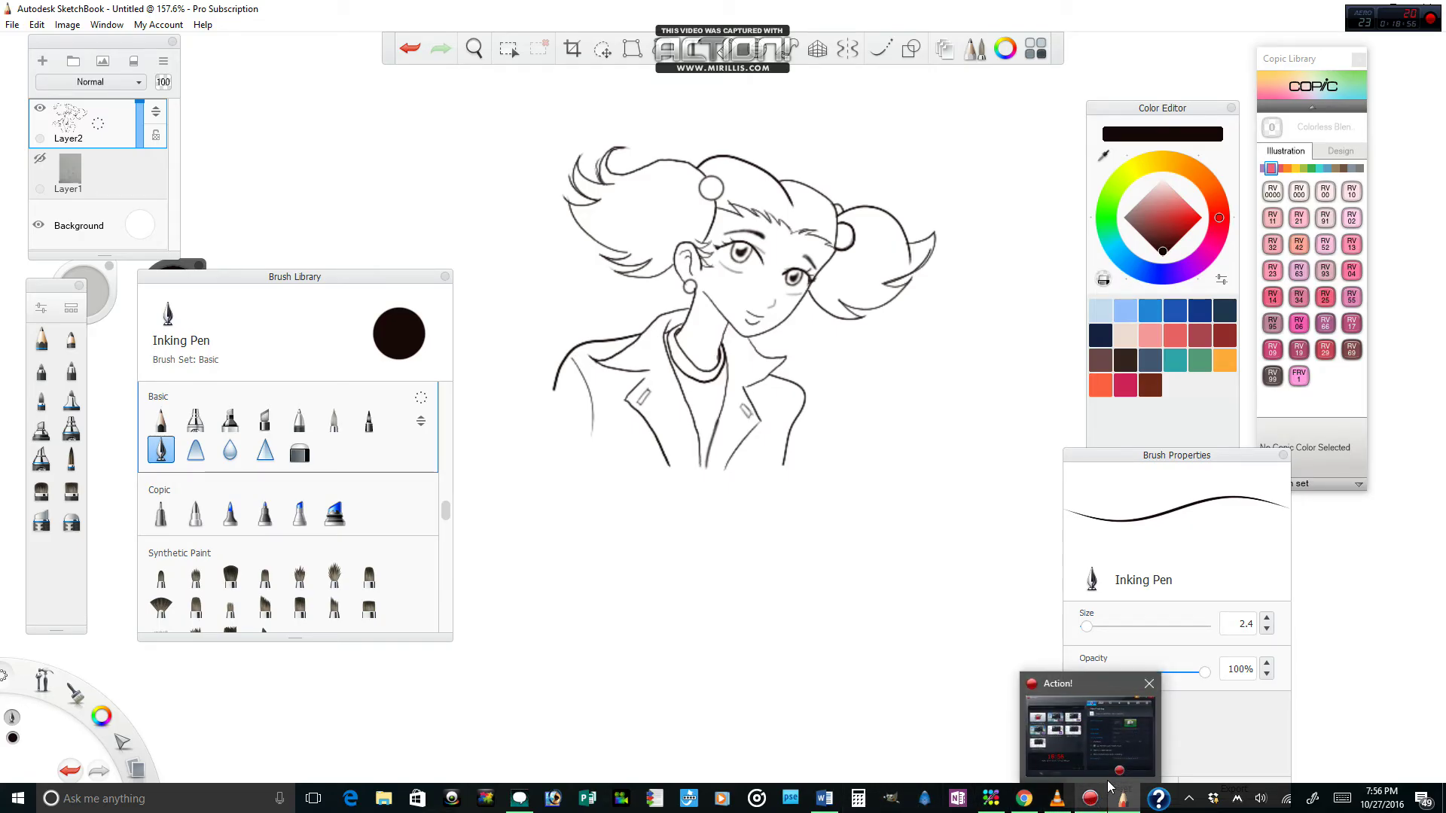
mouse_move(1037, 806)
left_click(1088, 808)
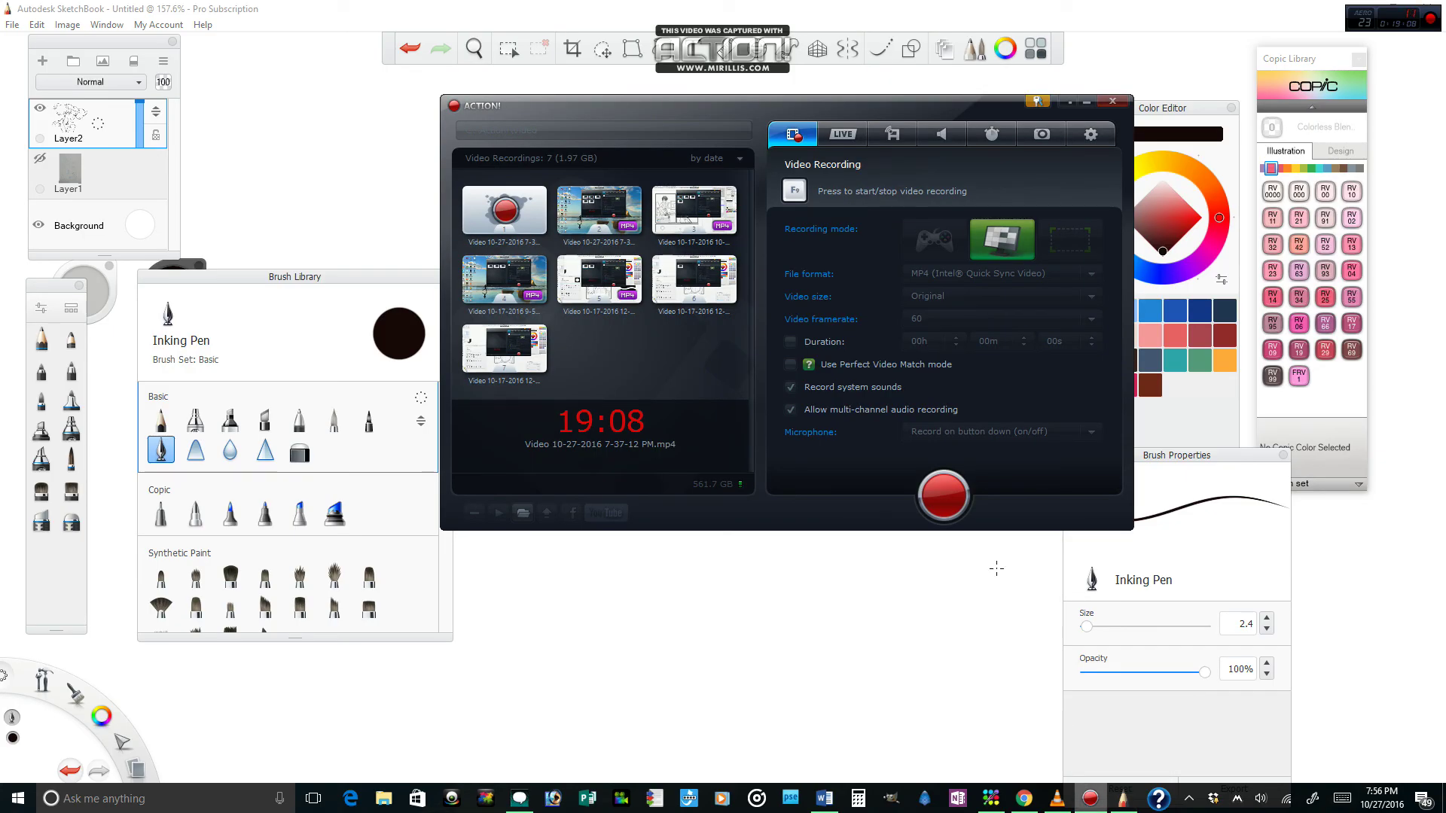